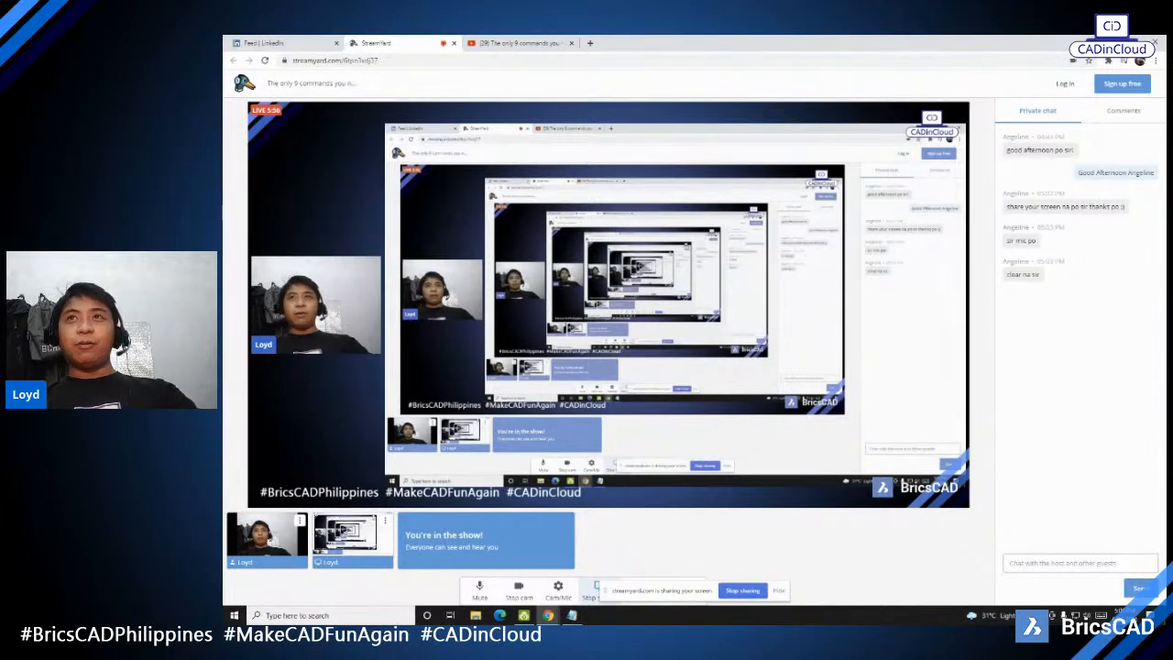
Step: Minimize the browser and Notepad windows to clear the desktop and start BricsCAD V21
click(780, 591)
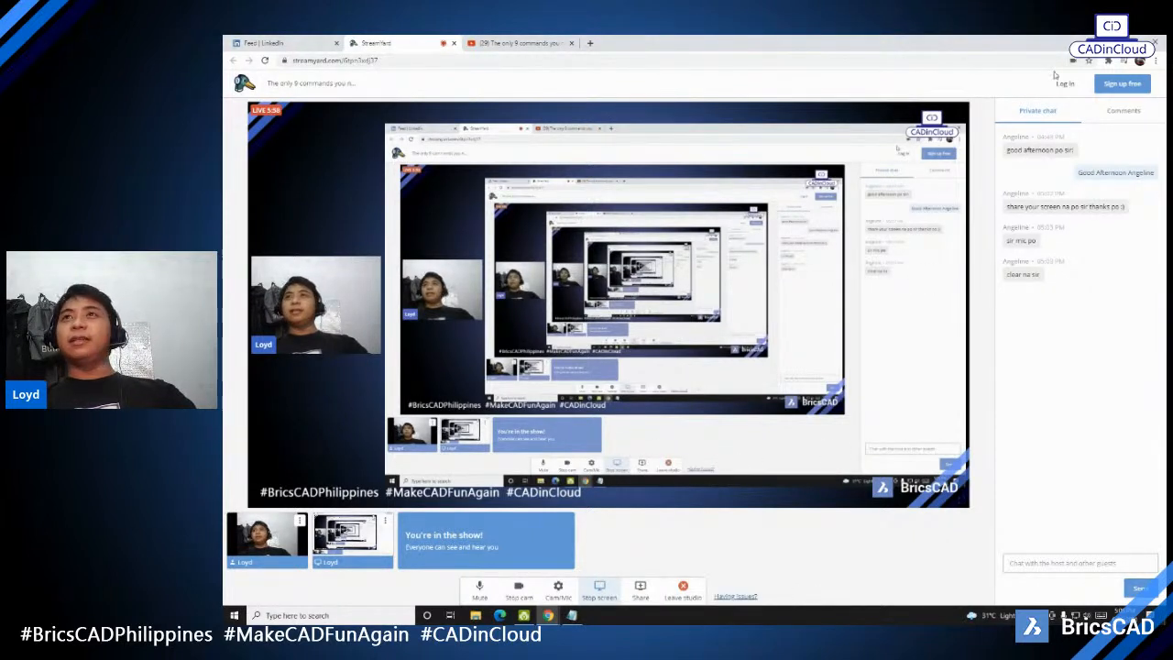
click(1110, 42)
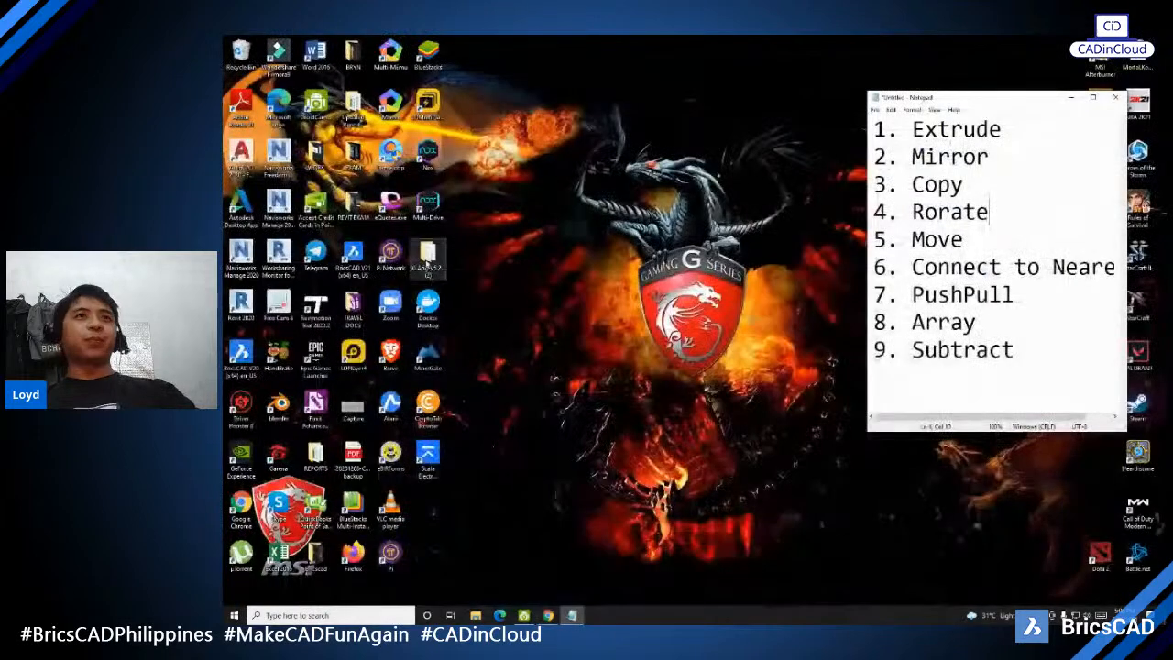
click(354, 257)
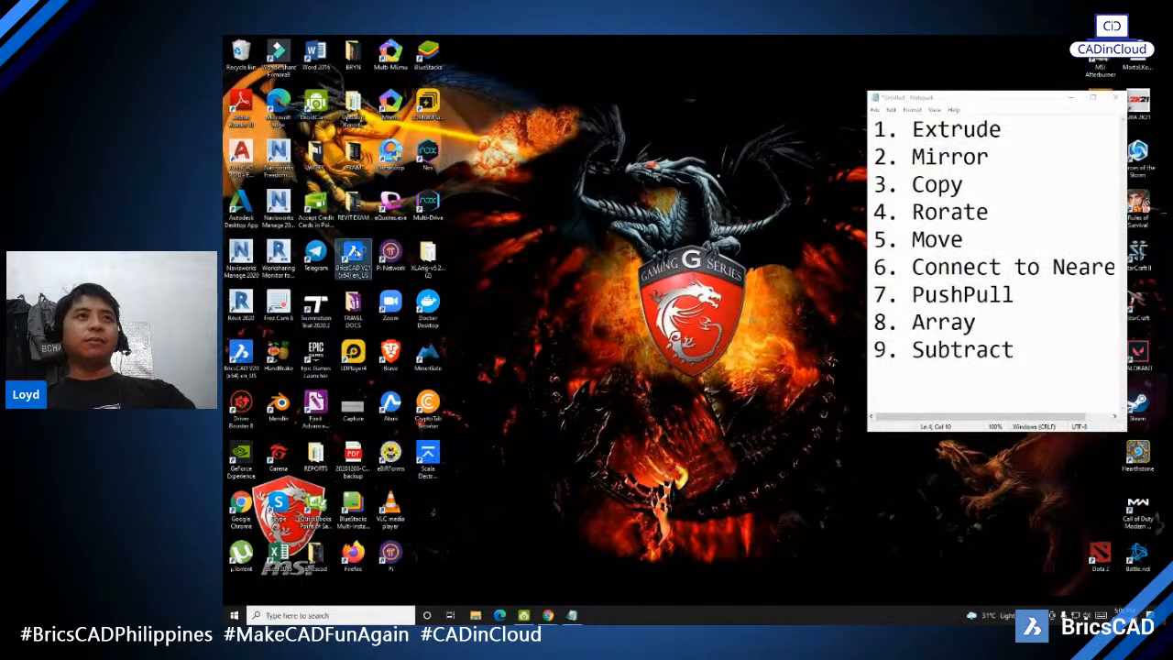
click(1074, 95)
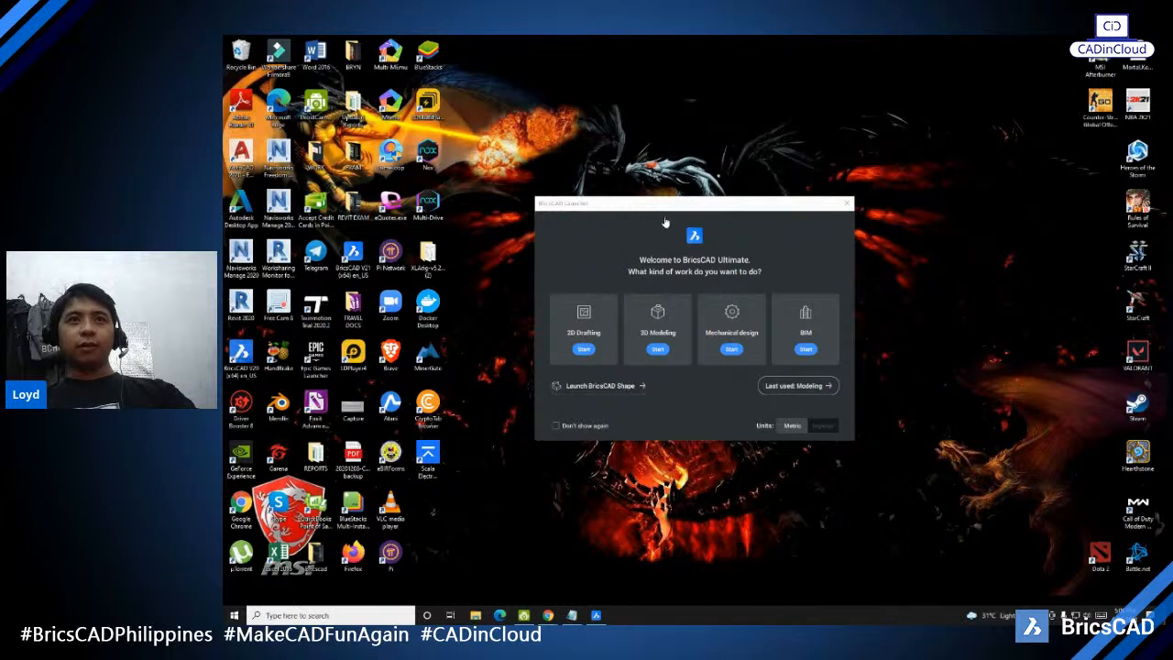
Step: Launch BricsCAD Shape from the BricsCAD launcher
drag(661, 207, 693, 184)
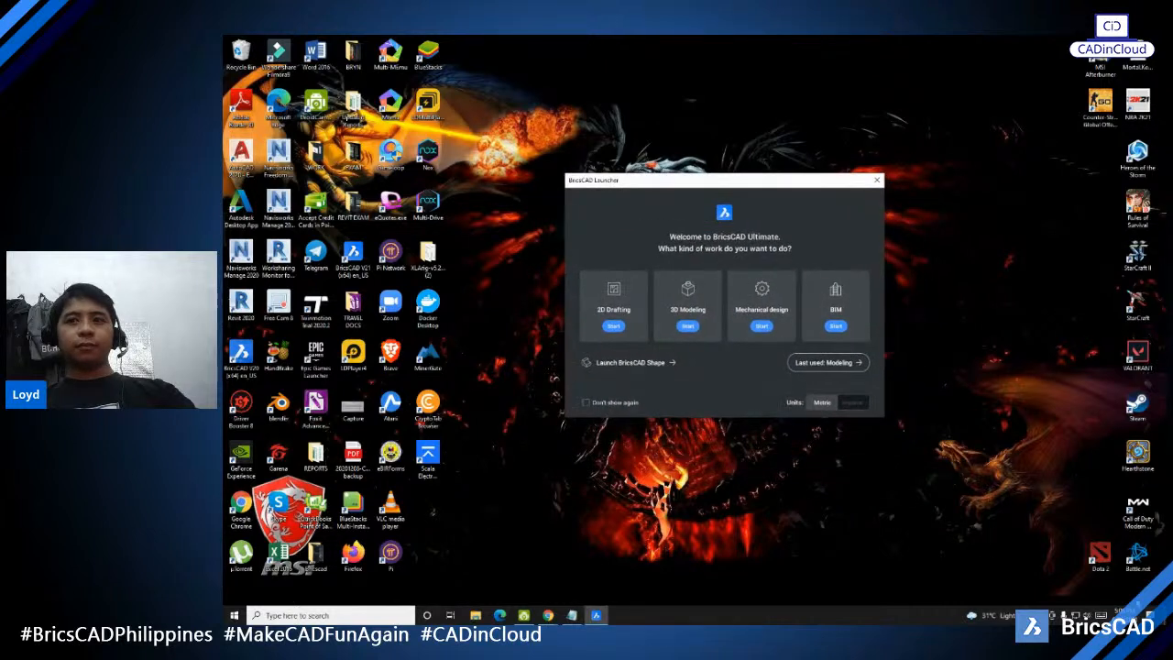
right_click(1158, 615)
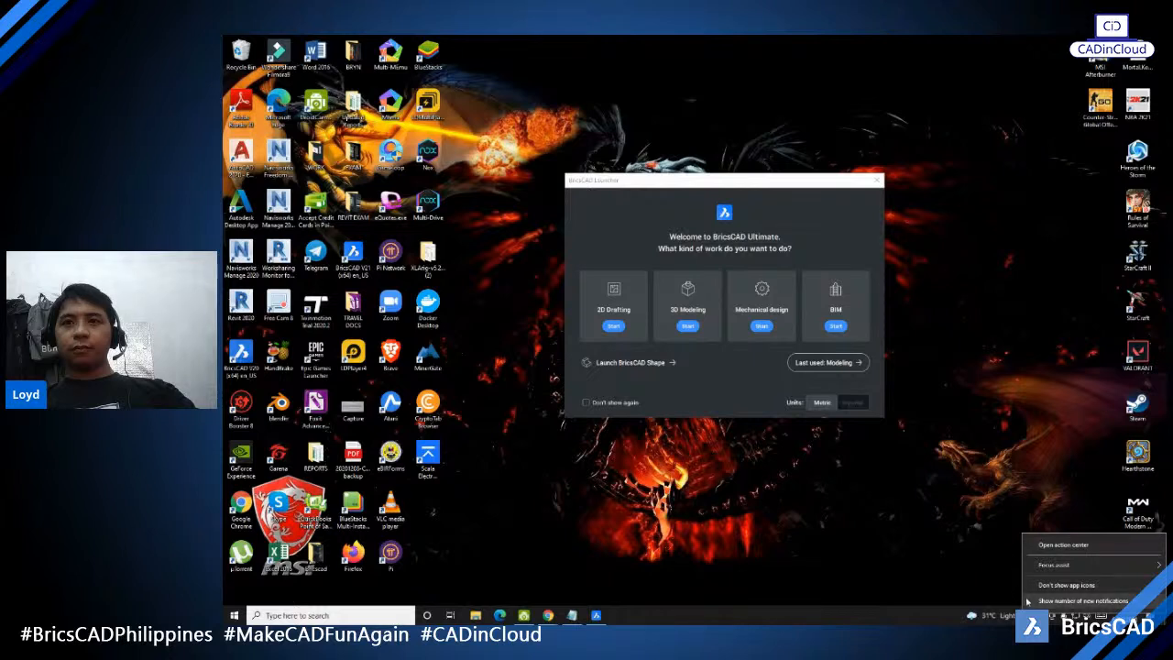
click(961, 540)
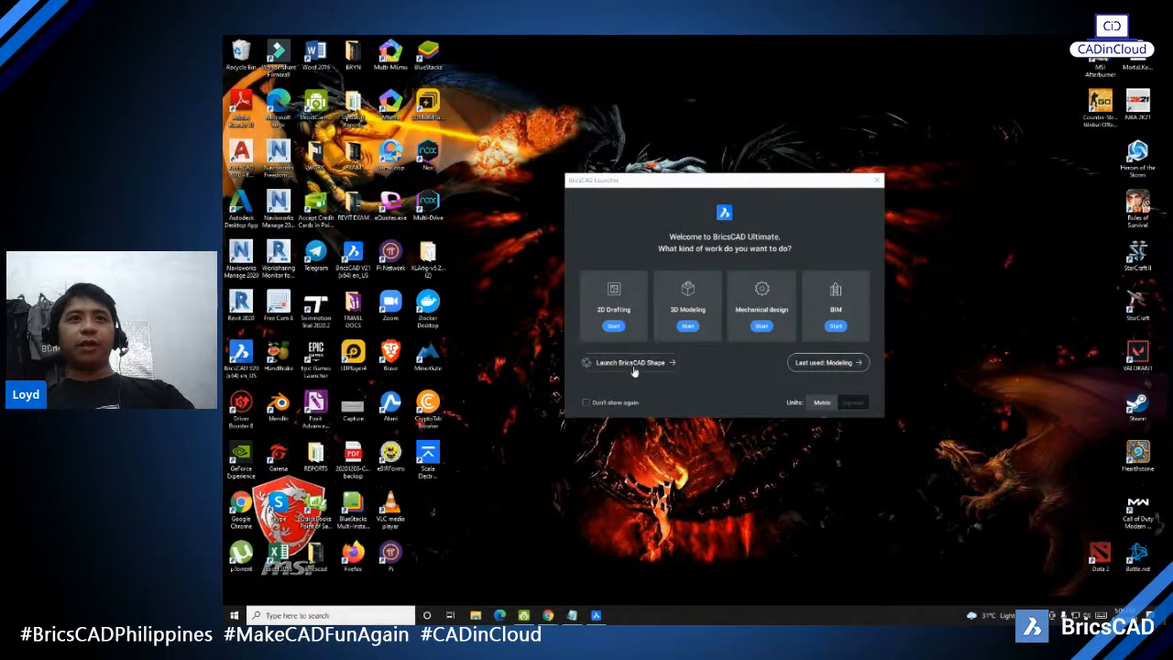
drag(707, 184, 663, 171)
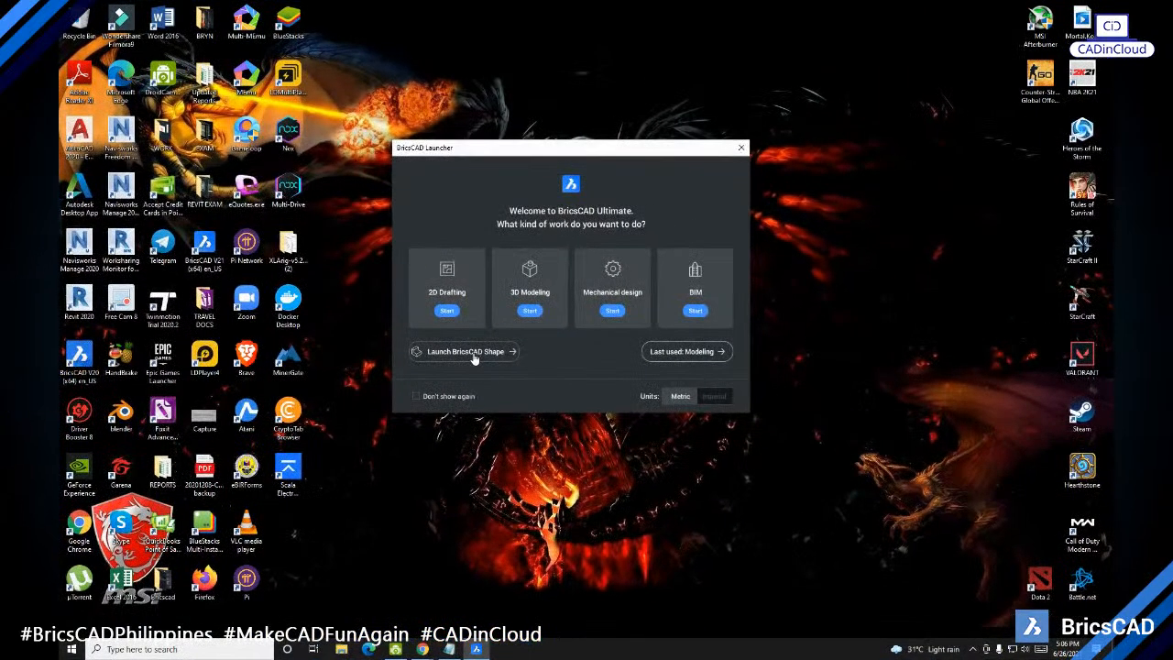
click(474, 356)
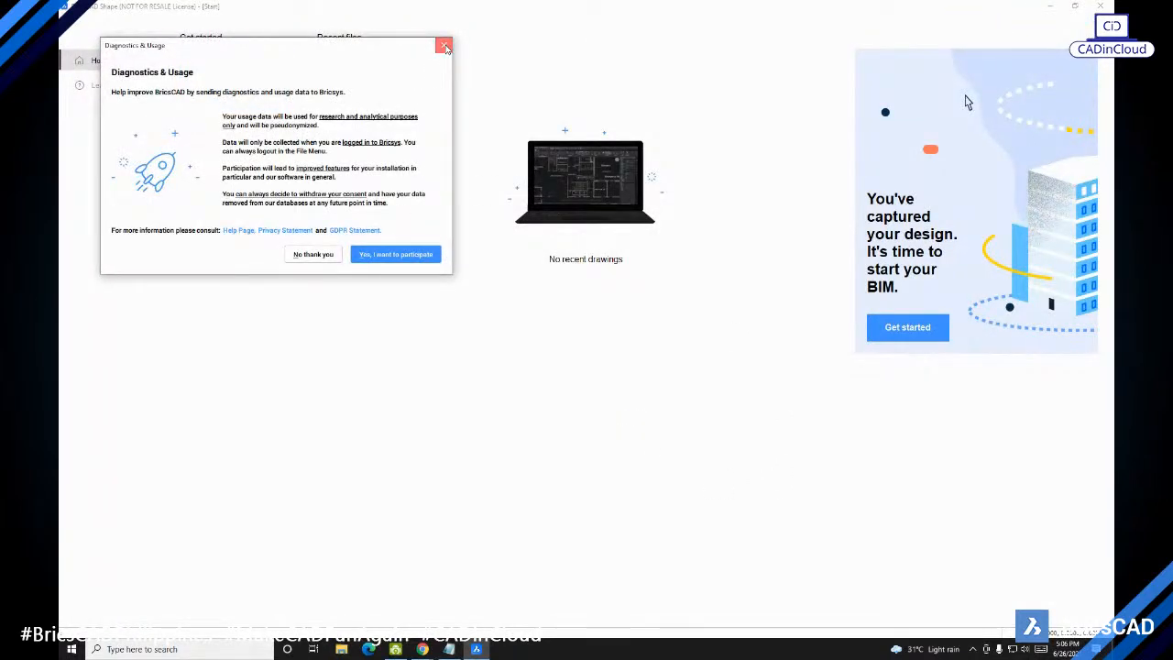
Step: Dismiss the Diagnostics & Usage request and create a new drawing from the Shape-mm template
click(443, 46)
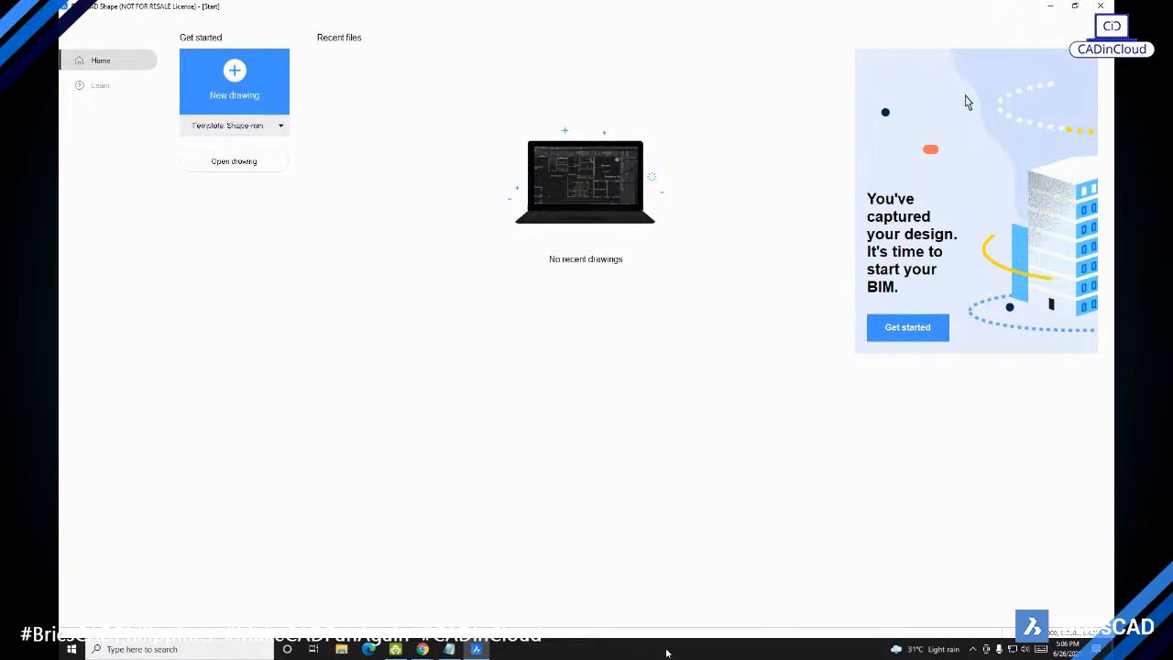
right_click(668, 652)
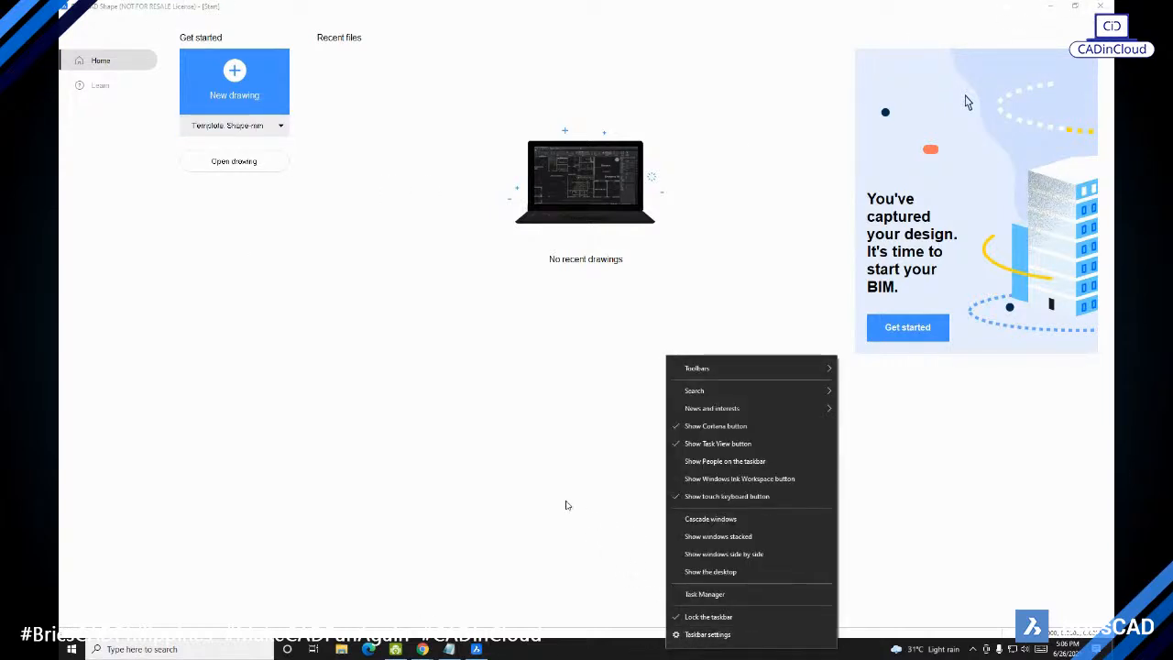
click(534, 479)
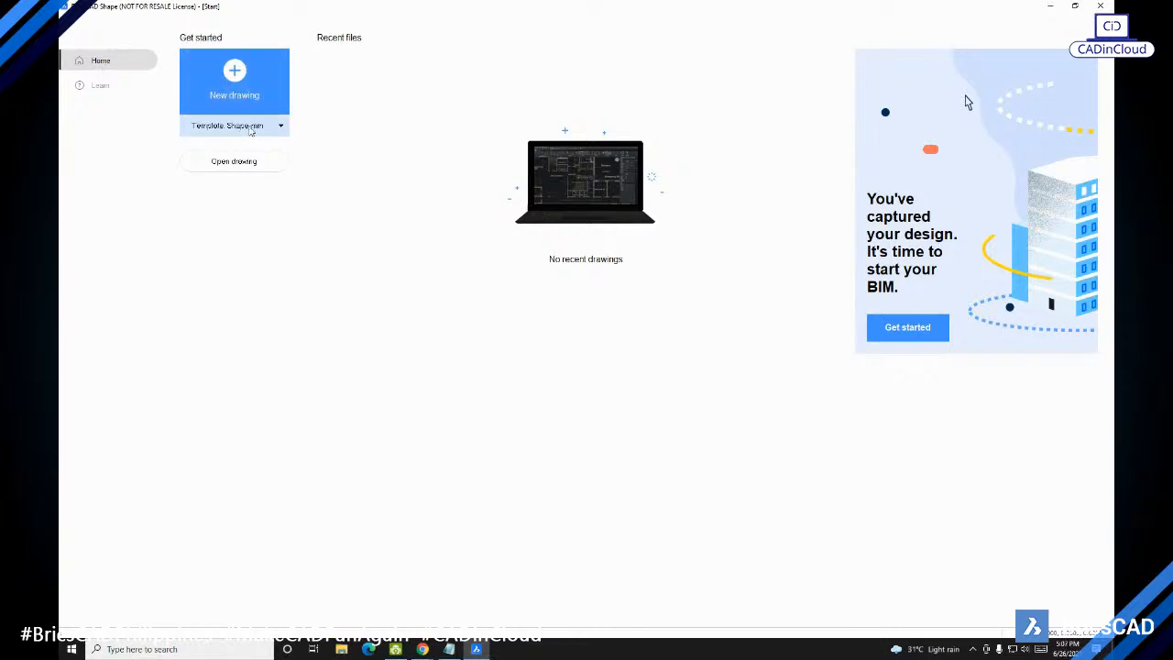
click(268, 129)
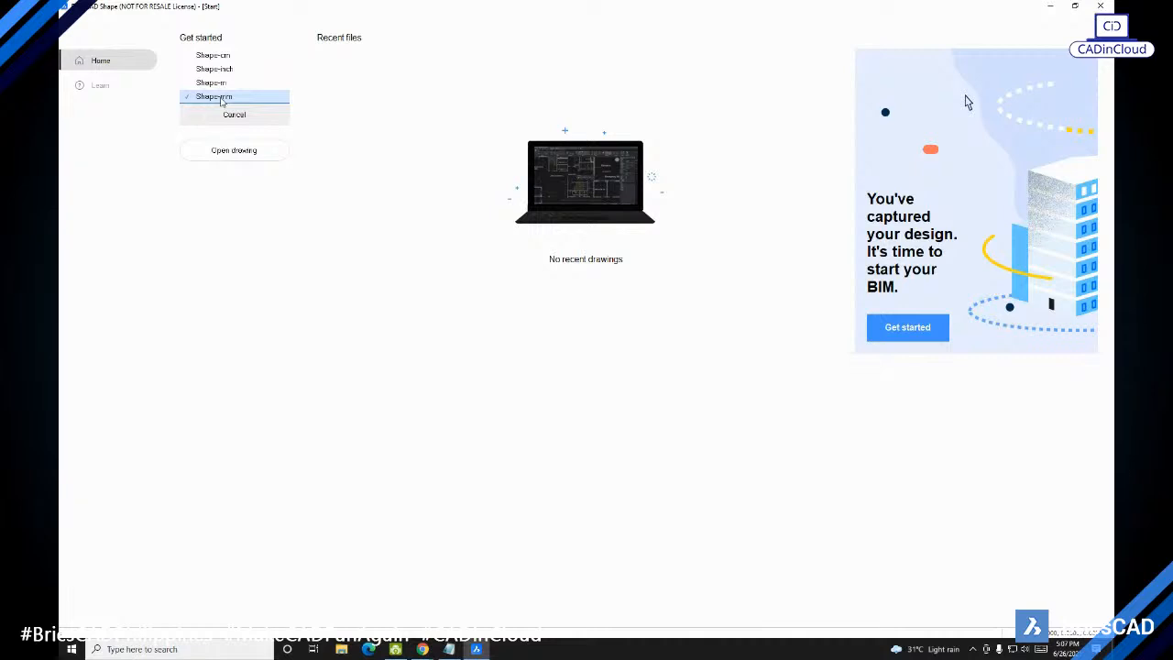
click(220, 99)
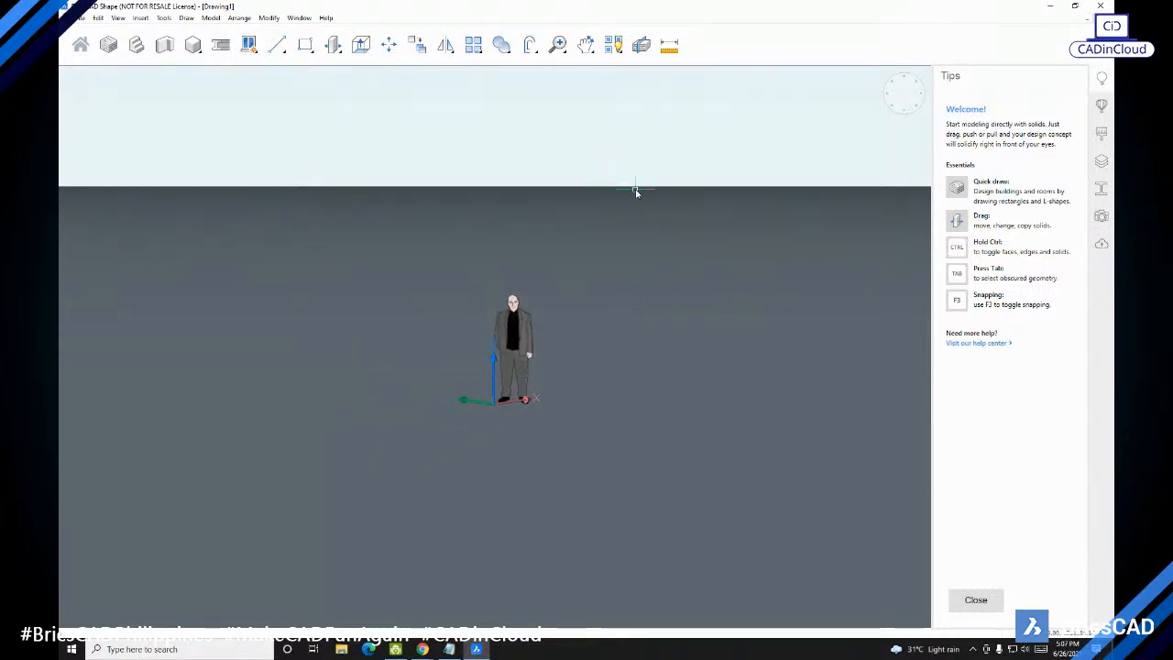
Step: Examine the standing human figure and the coordinate axes at the origin from several angles and distances
middle_drag(544, 355, 507, 407)
scroll(490, 374, up, 6)
scroll(507, 407, down, 3)
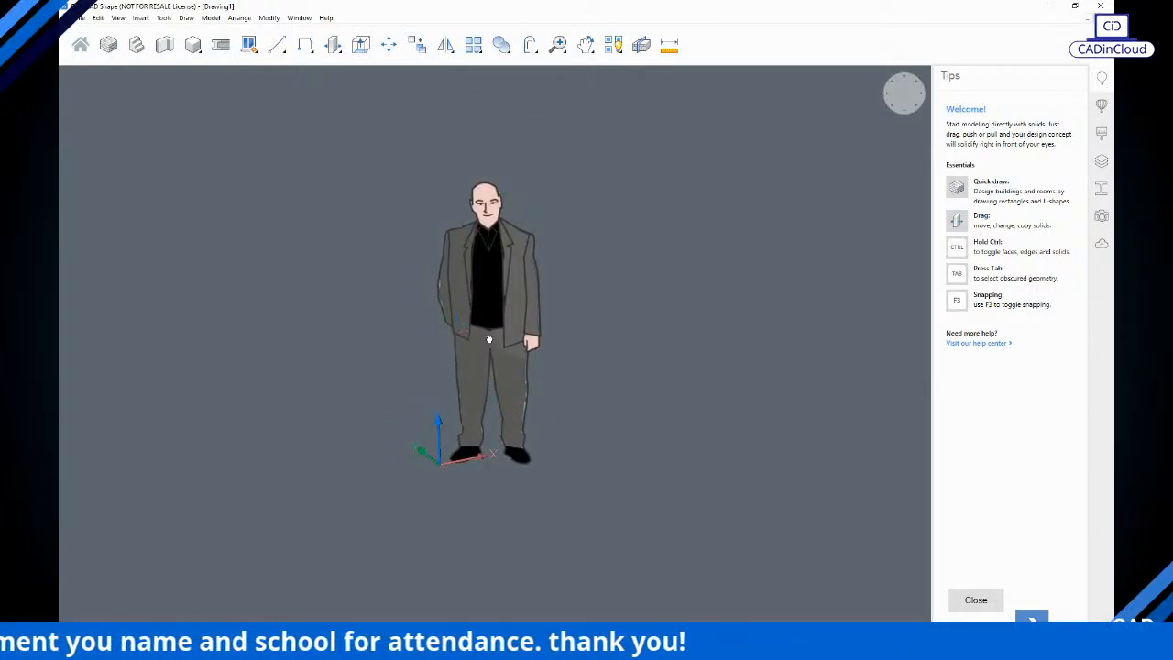
scroll(527, 394, down, 4)
mouse_move(572, 376)
shift+middle_down()
mouse_move(522, 320)
mouse_move(558, 368)
mouse_move(508, 370)
mouse_move(519, 379)
mouse_move(566, 349)
mouse_move(587, 369)
mouse_move(620, 357)
mouse_move(557, 357)
mouse_move(570, 361)
shift+middle_up()
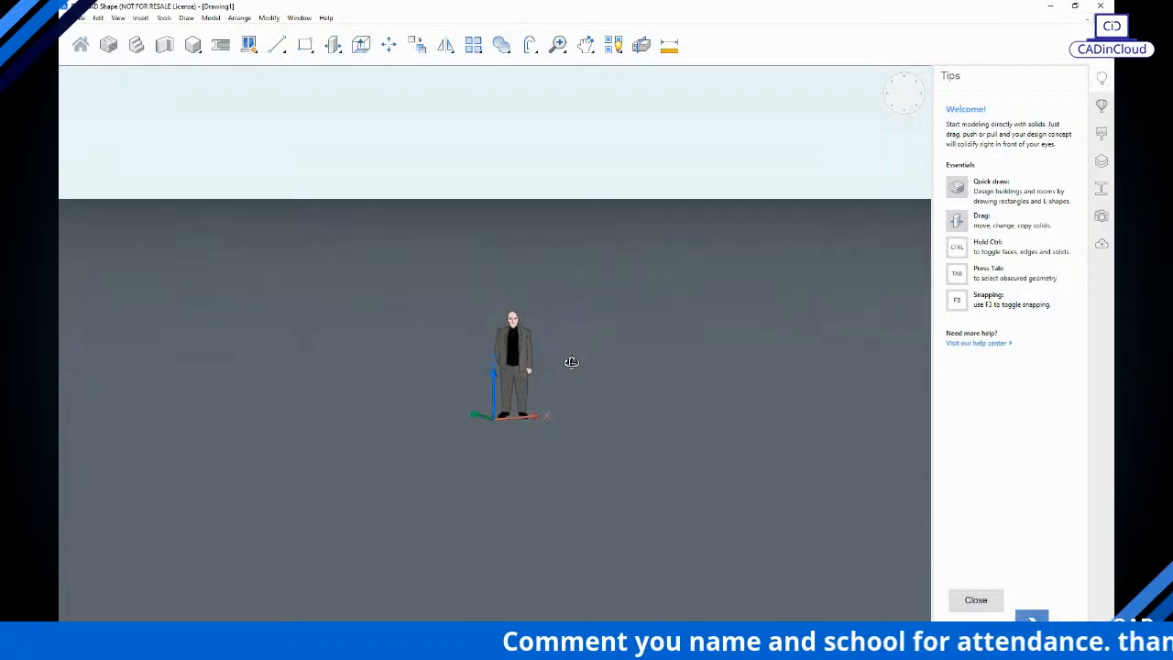
middle_drag(510, 310, 532, 362)
scroll(533, 288, up, 10)
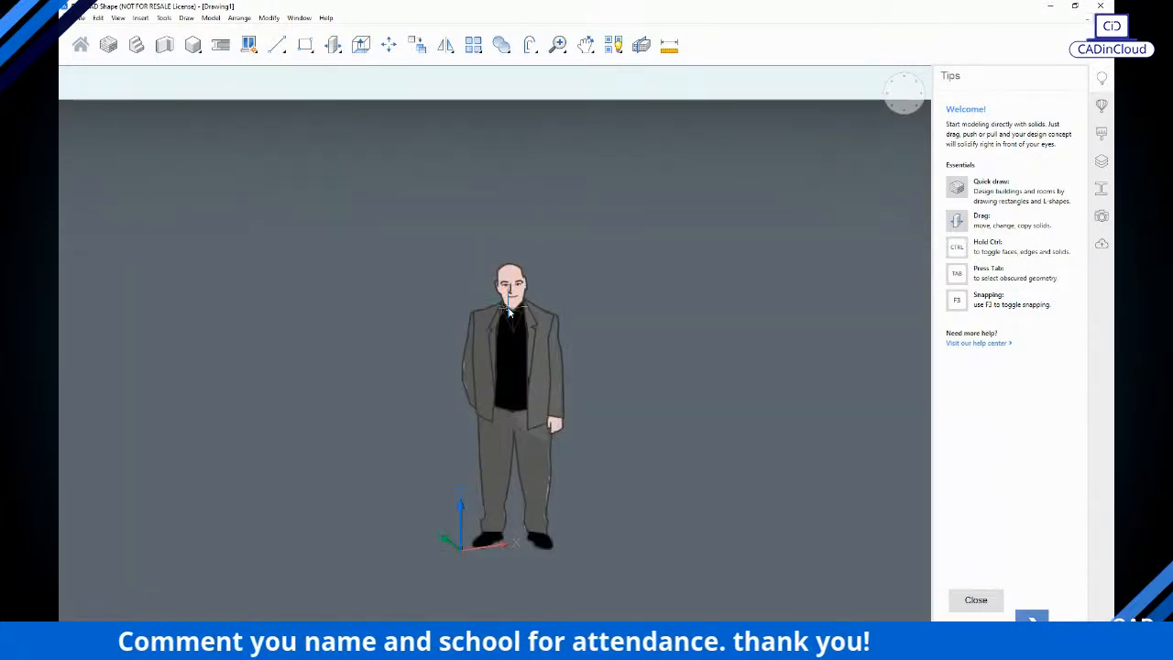
scroll(533, 288, down, 5)
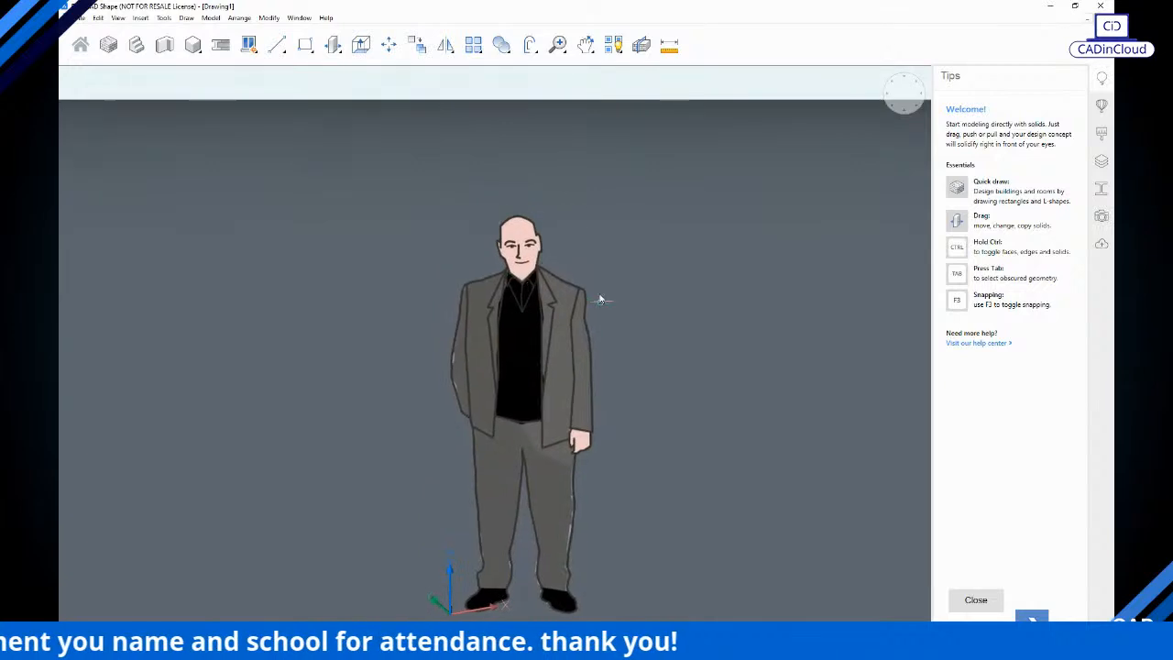
scroll(542, 273, down, 6)
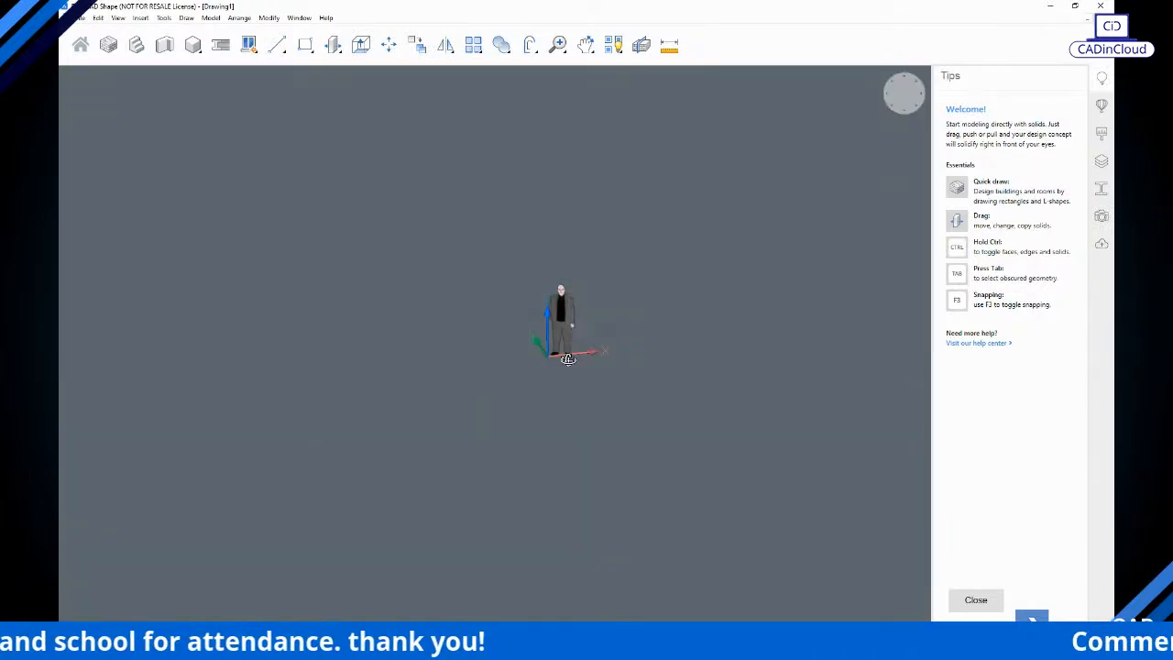
middle_drag(571, 353, 566, 318)
scroll(555, 343, up, 3)
middle_drag(541, 196, 541, 275)
mouse_move(588, 211)
middle_down()
mouse_move(591, 327)
mouse_move(579, 227)
middle_up()
scroll(587, 329, down, 3)
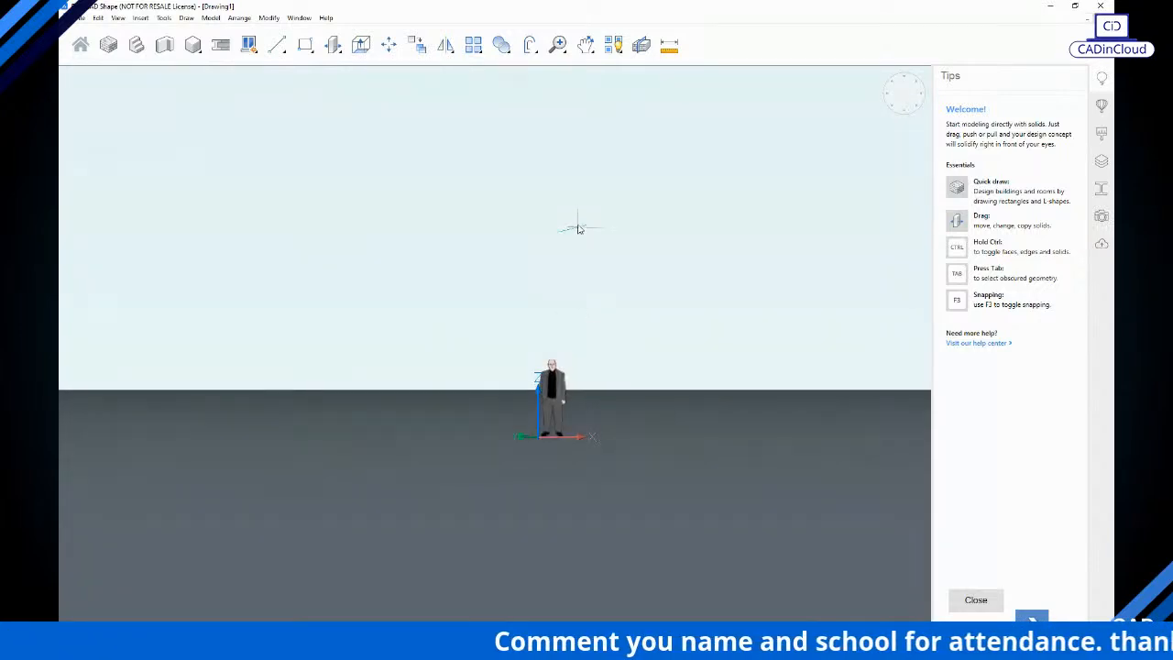
middle_drag(613, 321, 588, 249)
shift+middle_drag(543, 340, 541, 369)
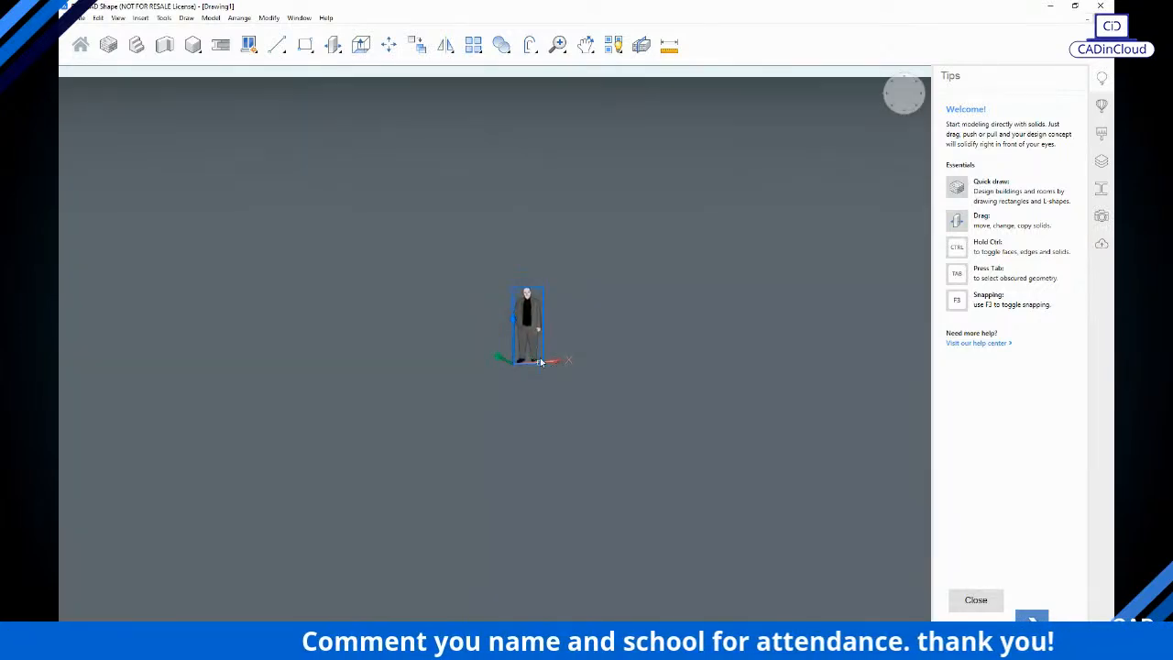
shift+middle_drag(540, 308, 630, 377)
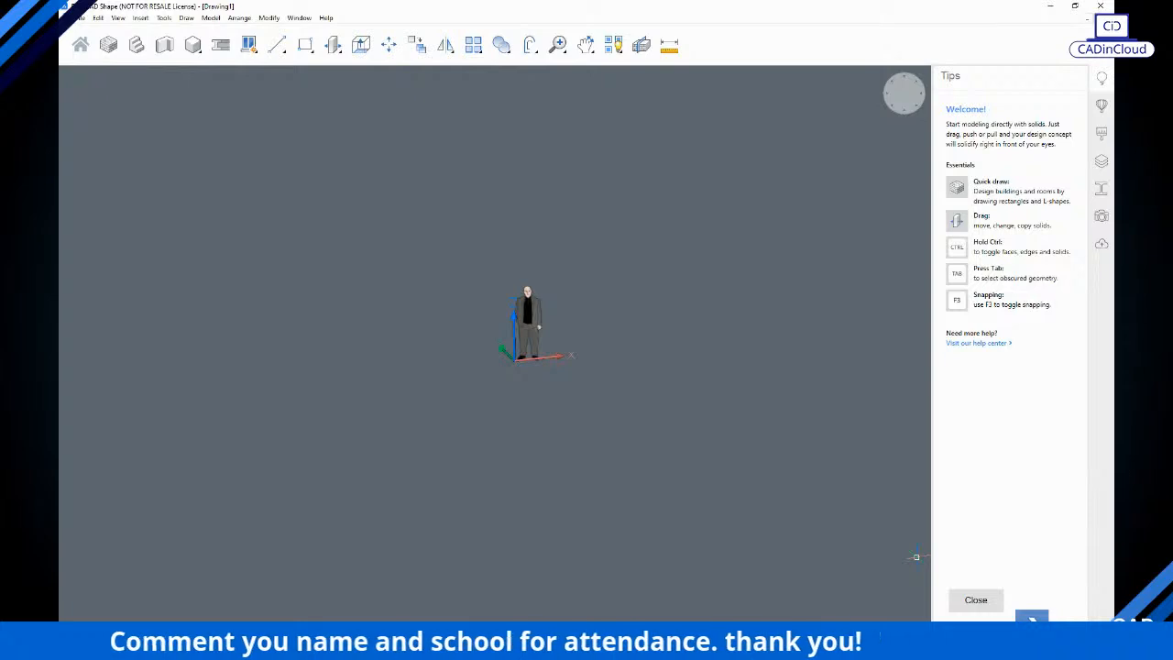
key(super+a)
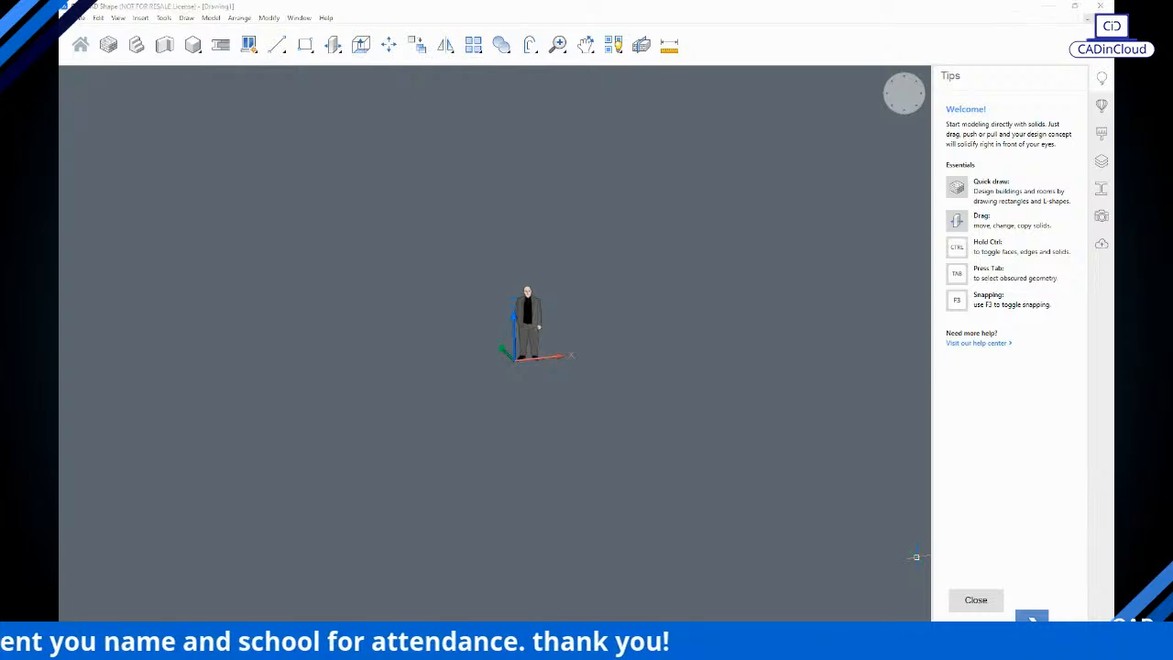
key(super+a)
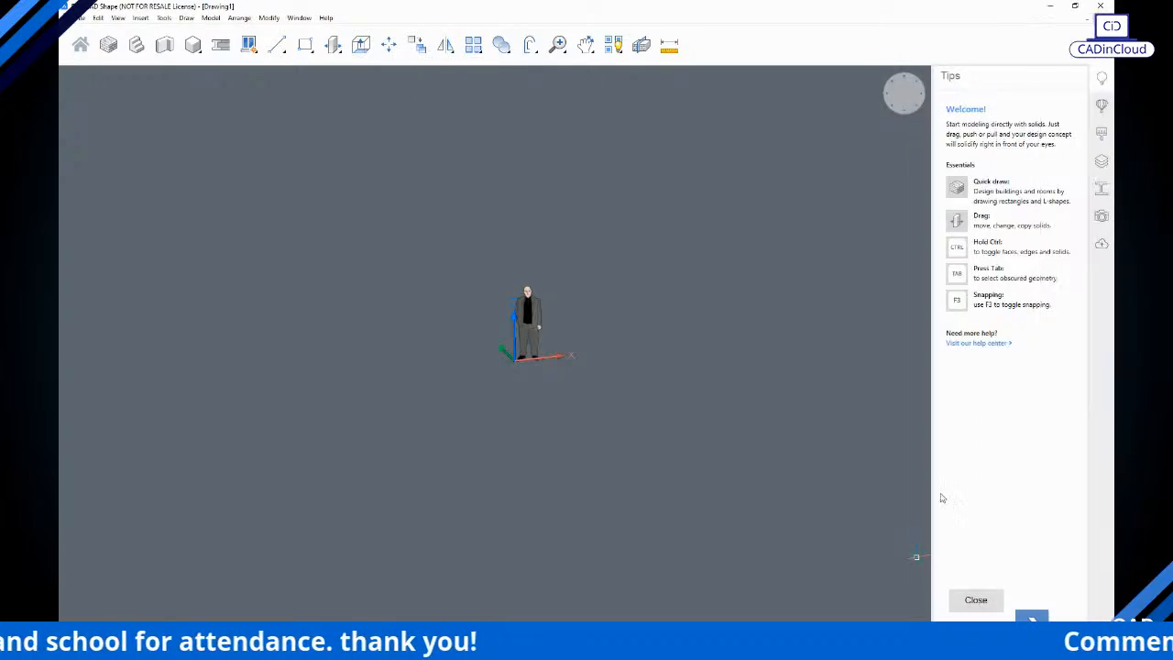
right_click(1100, 647)
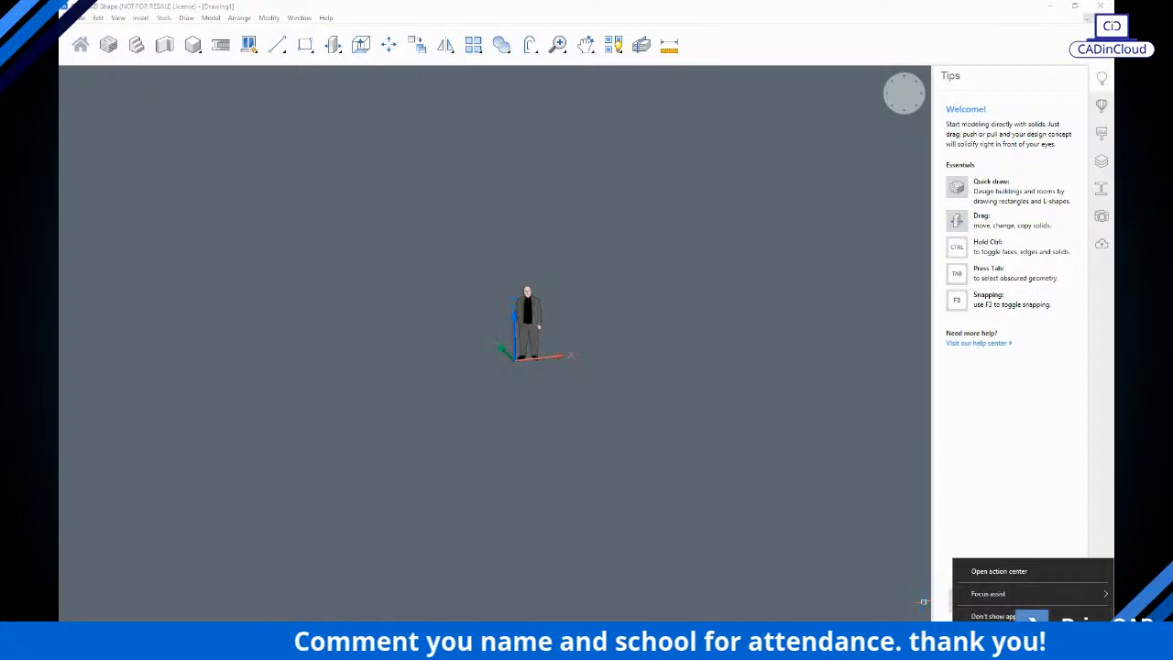
click(923, 602)
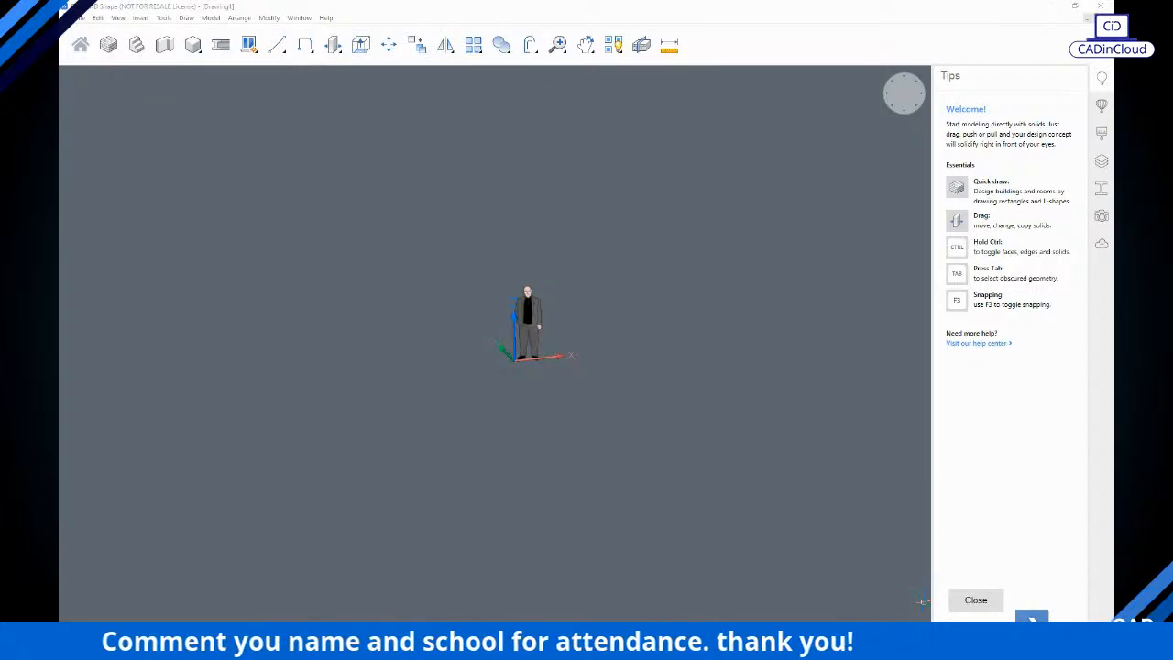
right_click(1102, 647)
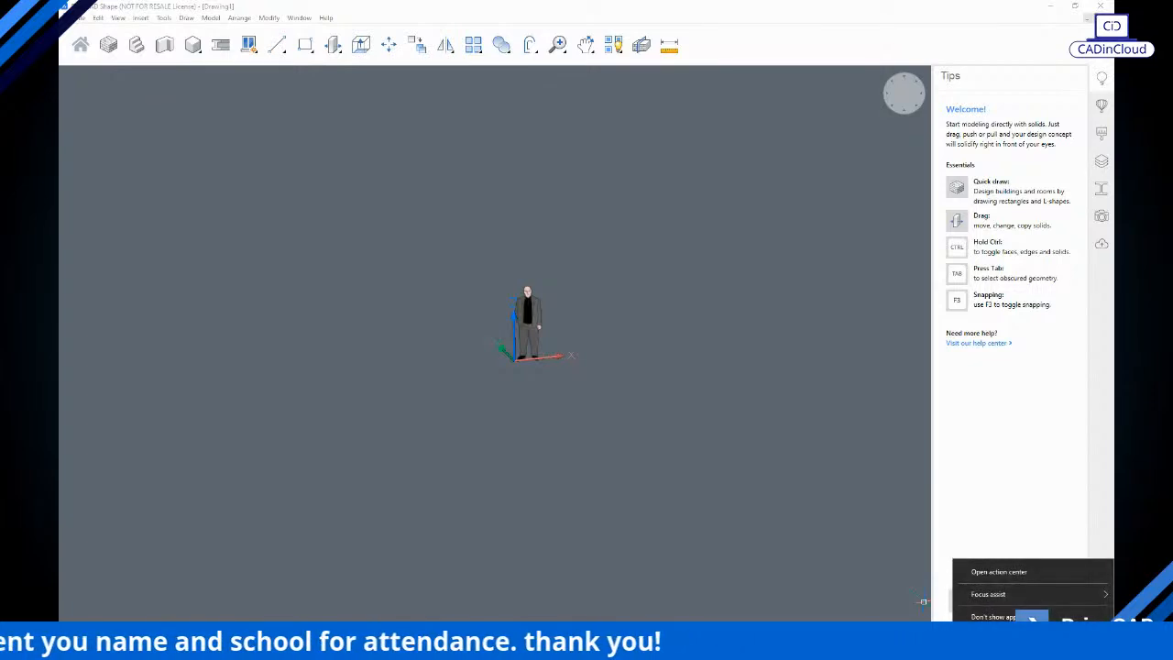
click(1051, 653)
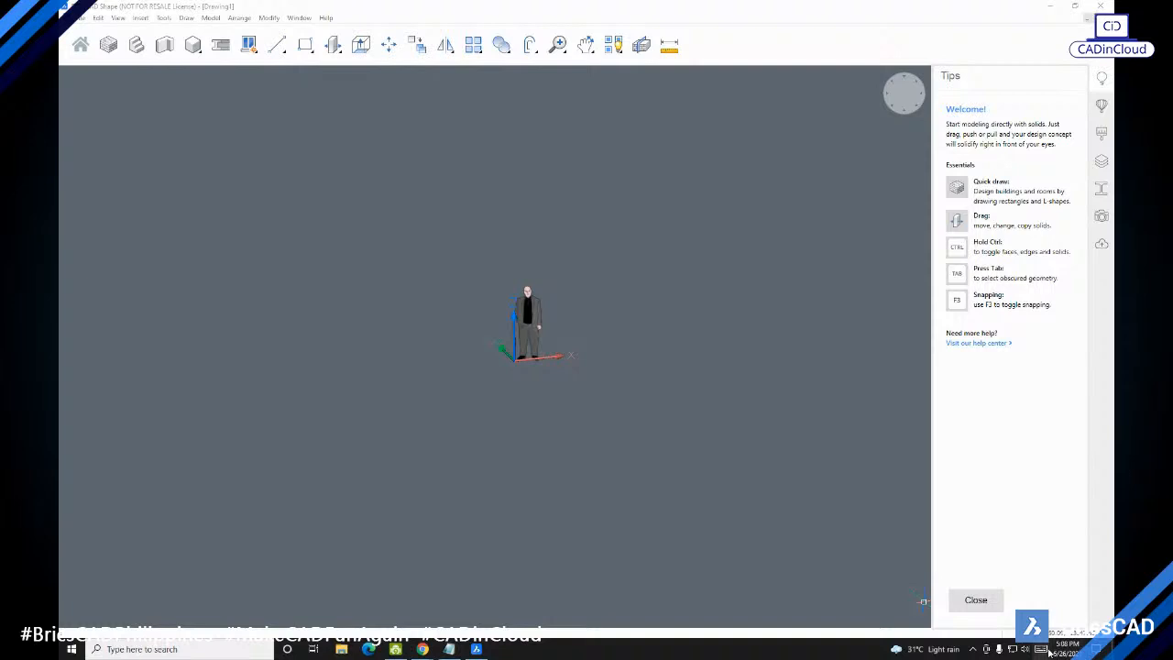
click(563, 410)
shift+middle_drag(579, 372, 602, 414)
scroll(553, 357, up, 2)
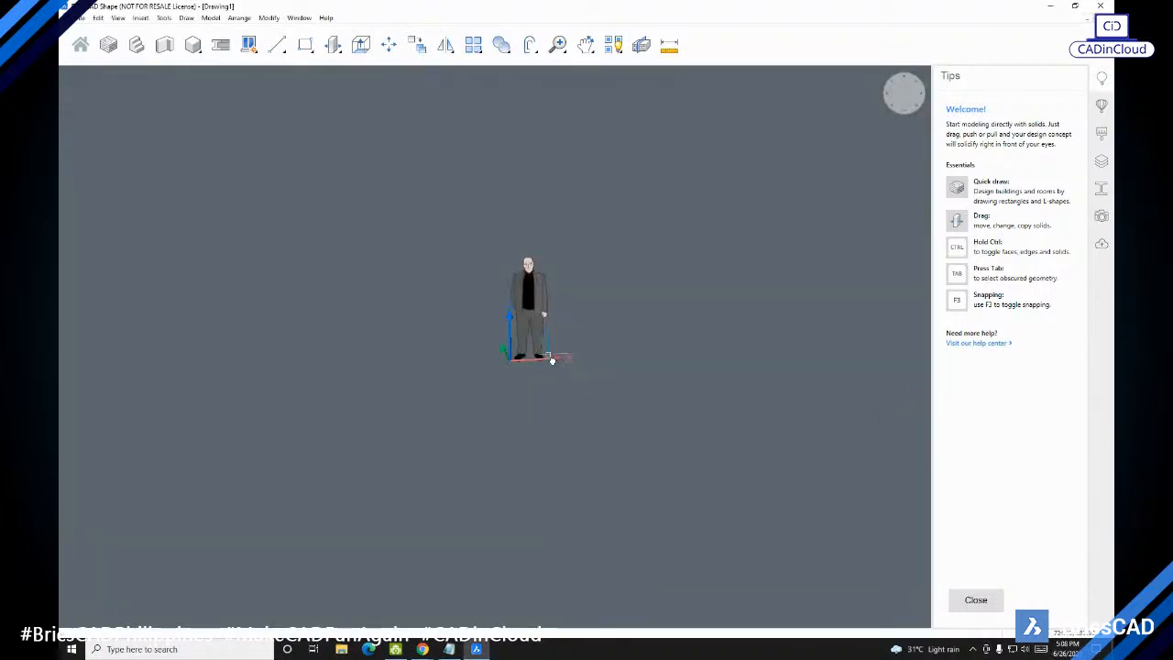
shift+middle_drag(559, 370, 502, 353)
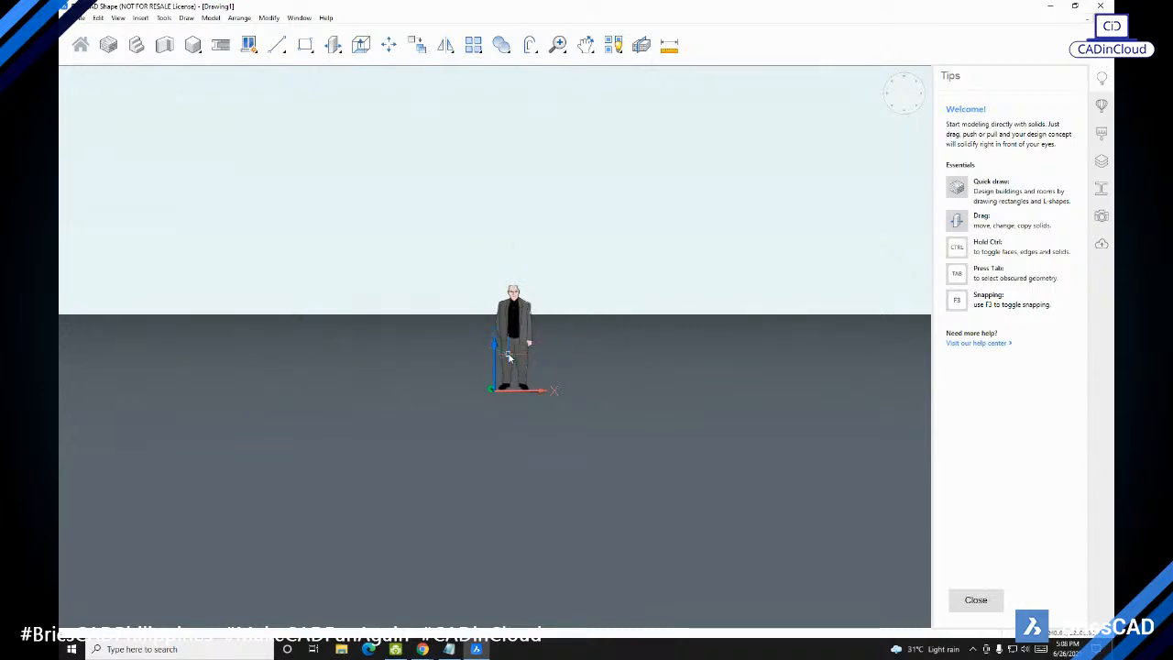
shift+middle_drag(523, 362, 557, 366)
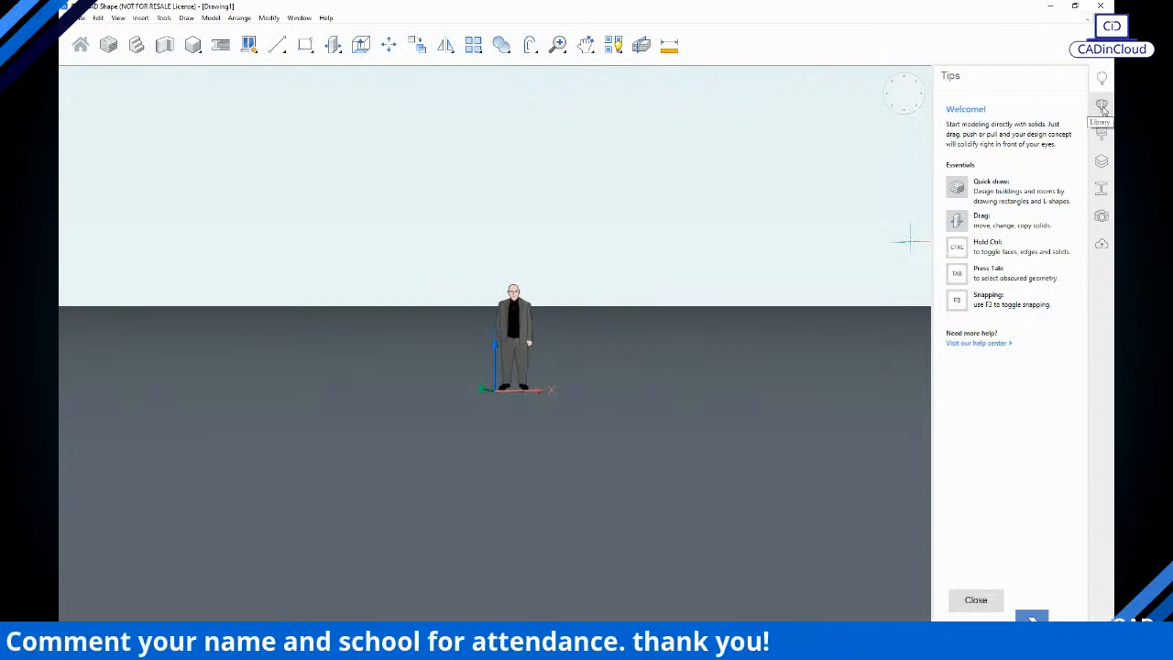
Step: Turn off the perspective of the model view in the visual style settings
click(1102, 134)
click(1103, 135)
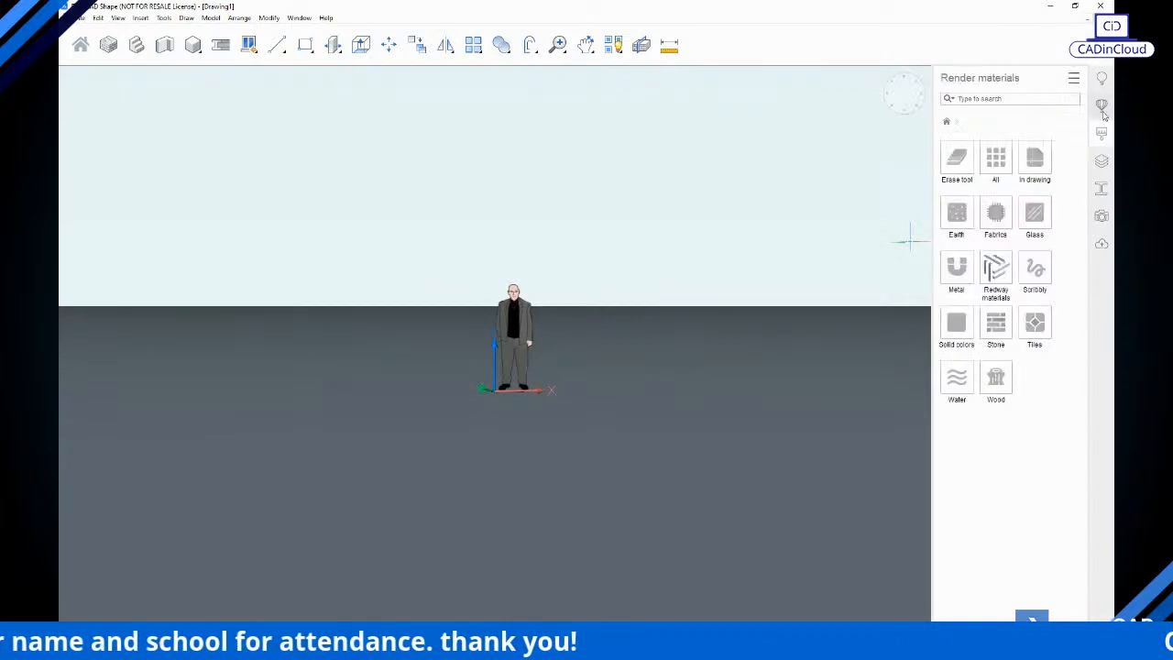
click(1102, 218)
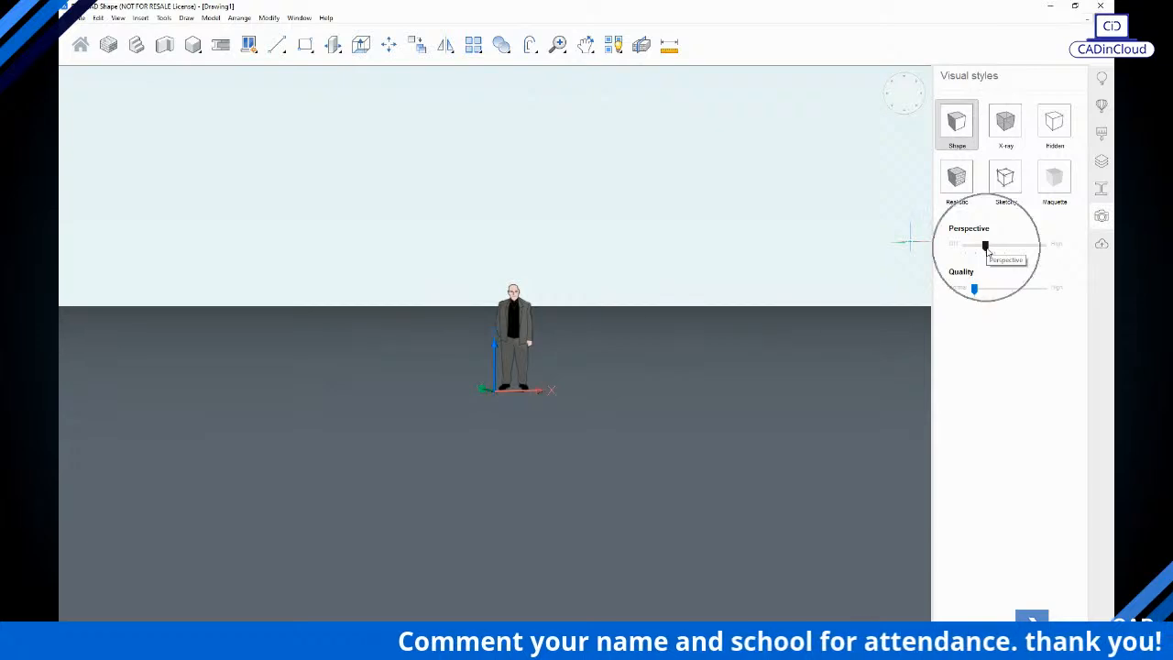
drag(986, 252, 966, 248)
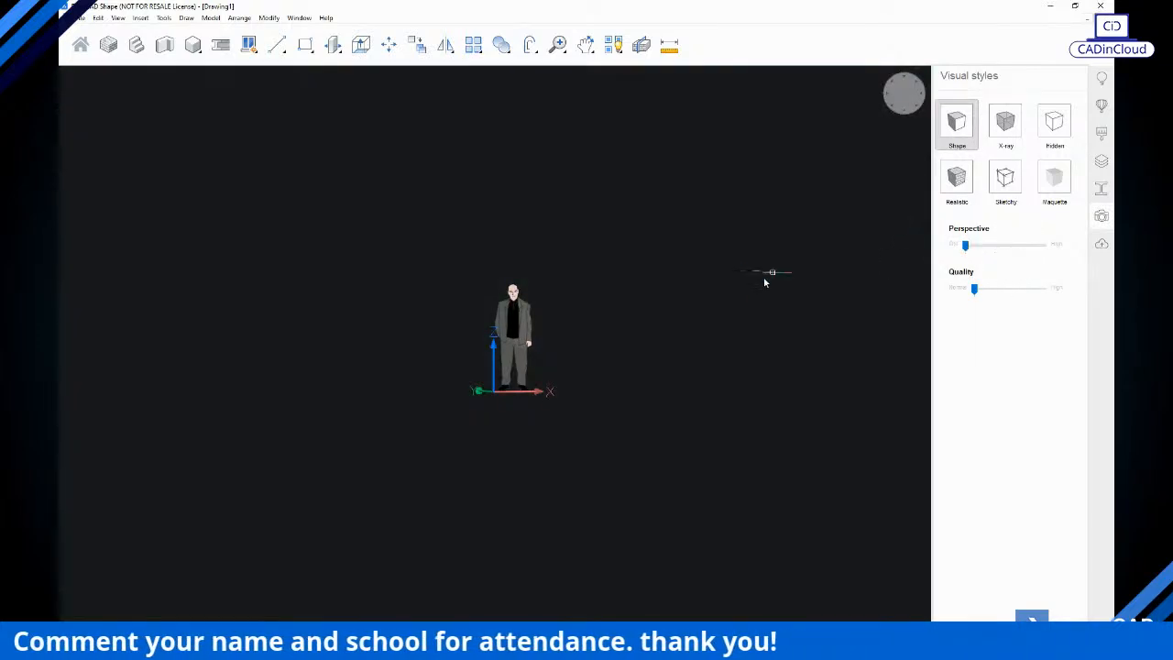
shift+middle_drag(610, 293, 622, 338)
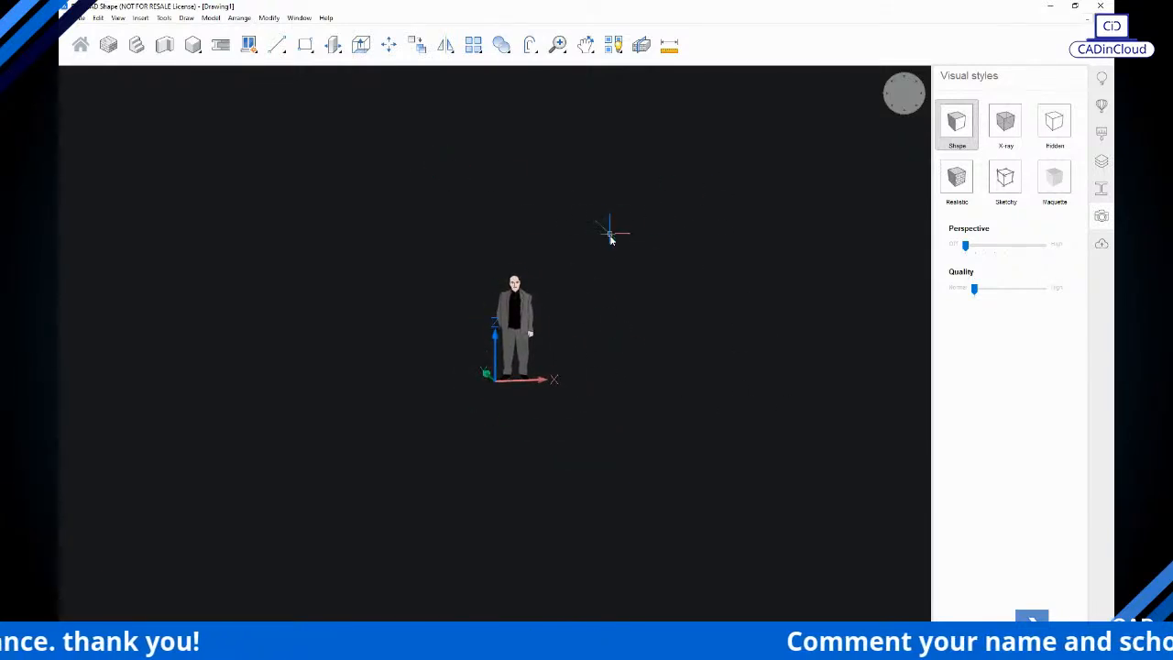
Step: Delete the standing human figure at the origin
middle_drag(624, 258, 633, 271)
middle_drag(587, 316, 665, 307)
shift+middle_drag(763, 309, 733, 311)
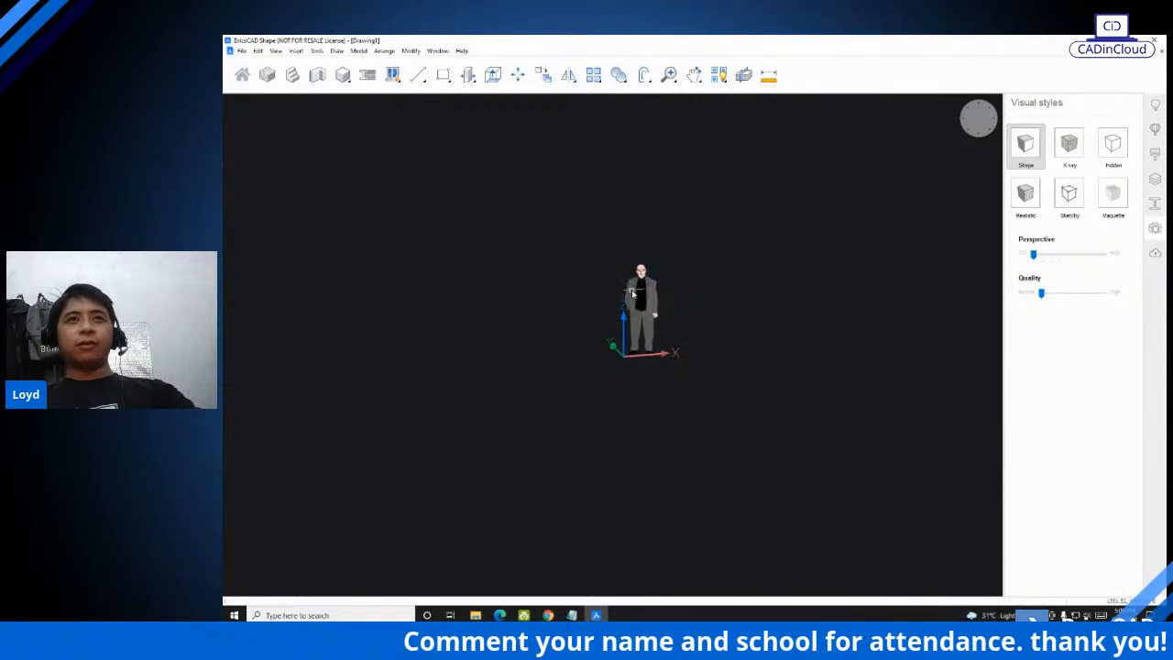
scroll(665, 280, up, 4)
scroll(655, 270, down, 1)
scroll(647, 265, up, 1)
middle_drag(647, 265, 770, 303)
scroll(642, 278, down, 2)
drag(591, 186, 750, 459)
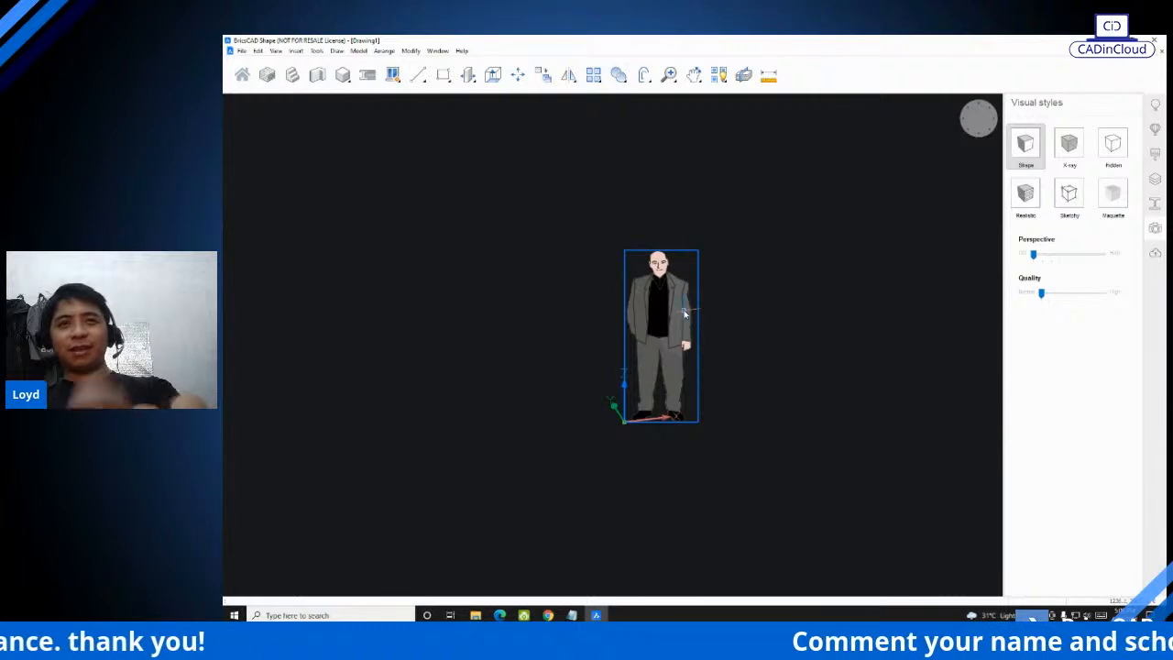
key(Delete)
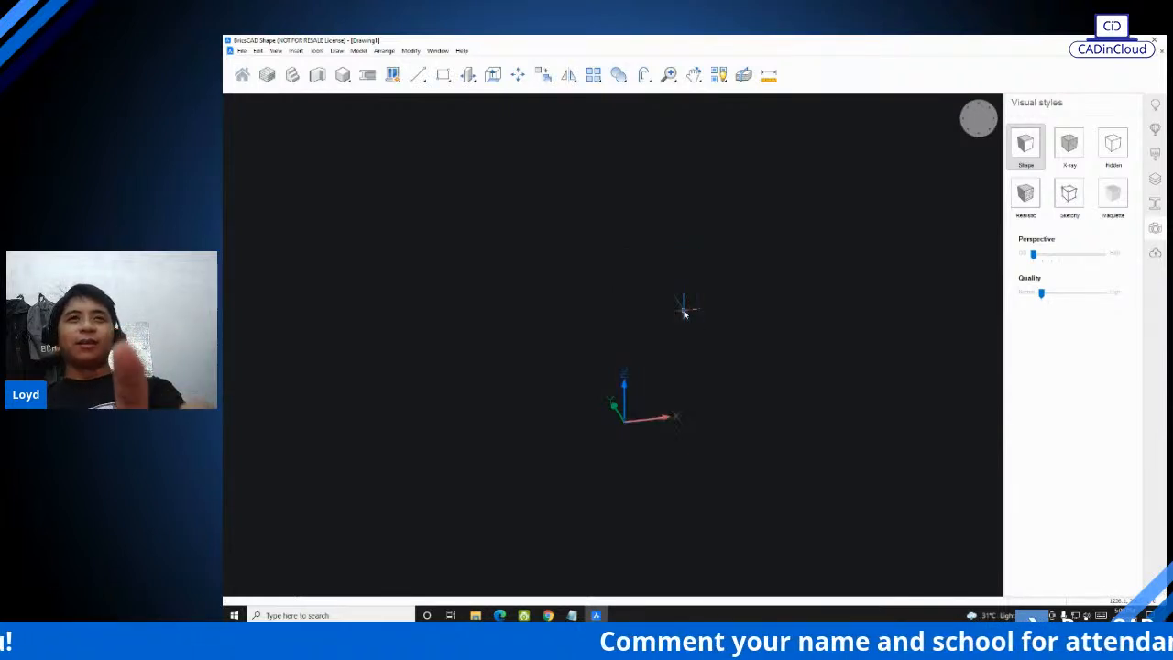
mouse_move(551, 362)
shift+middle_down()
mouse_move(584, 395)
mouse_move(529, 367)
mouse_move(503, 385)
mouse_move(518, 371)
mouse_move(540, 377)
shift+middle_up()
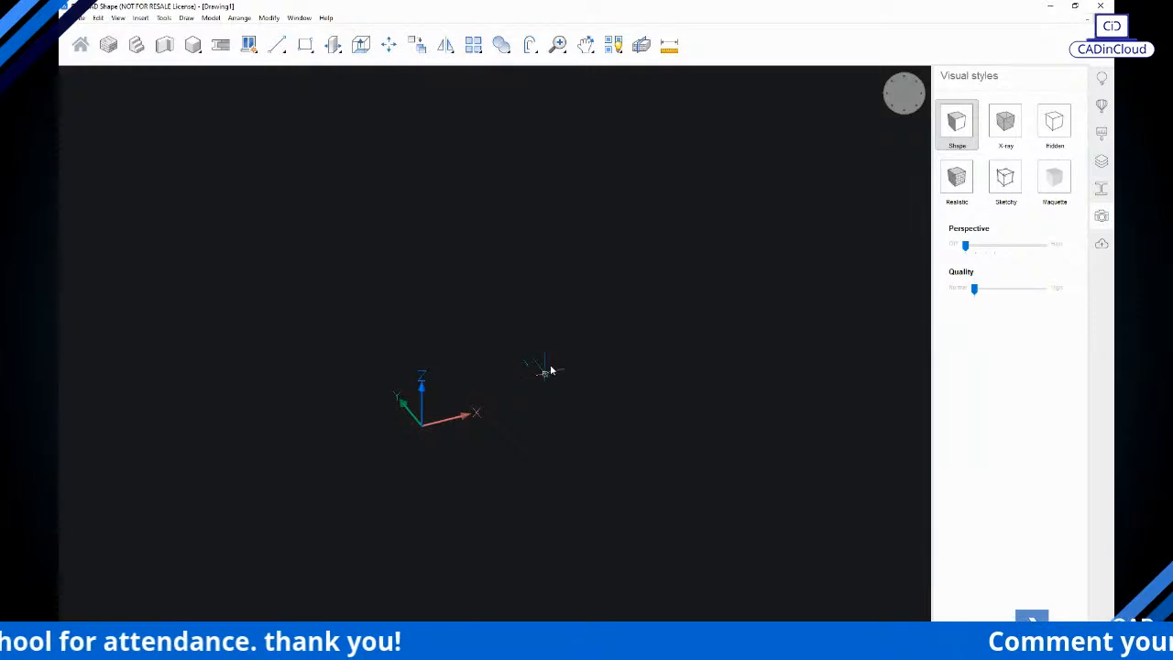
shift+middle_drag(503, 351, 456, 386)
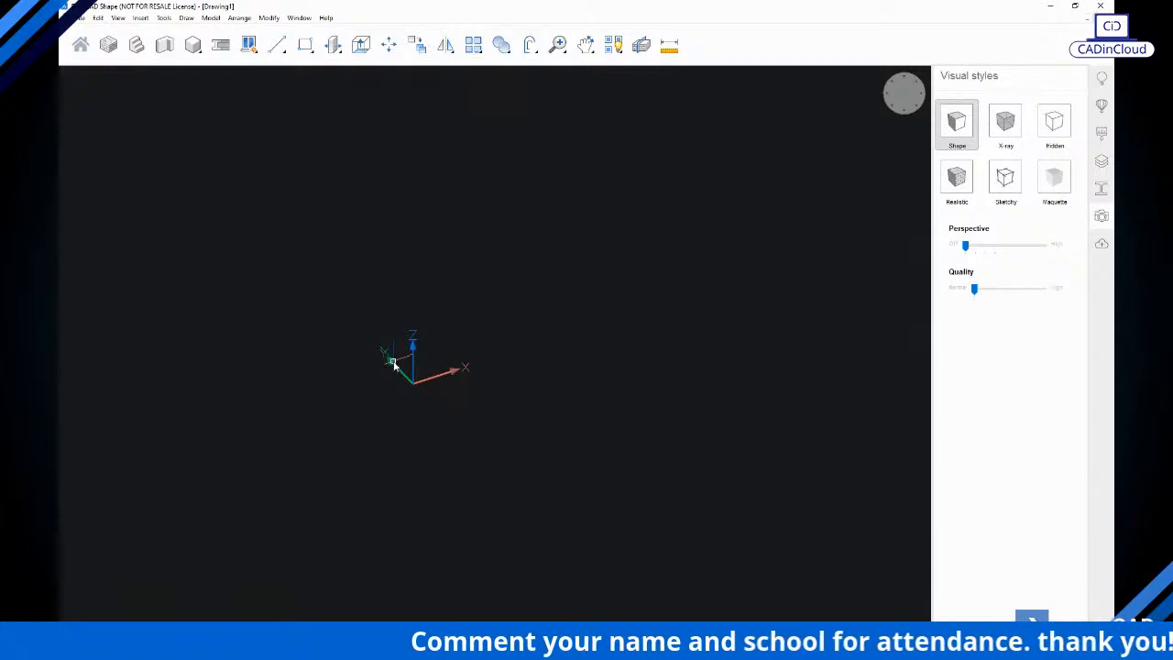
mouse_move(467, 385)
shift+middle_down()
mouse_move(476, 382)
mouse_move(432, 379)
mouse_move(487, 361)
mouse_move(470, 376)
mouse_move(445, 370)
mouse_move(485, 381)
shift+middle_up()
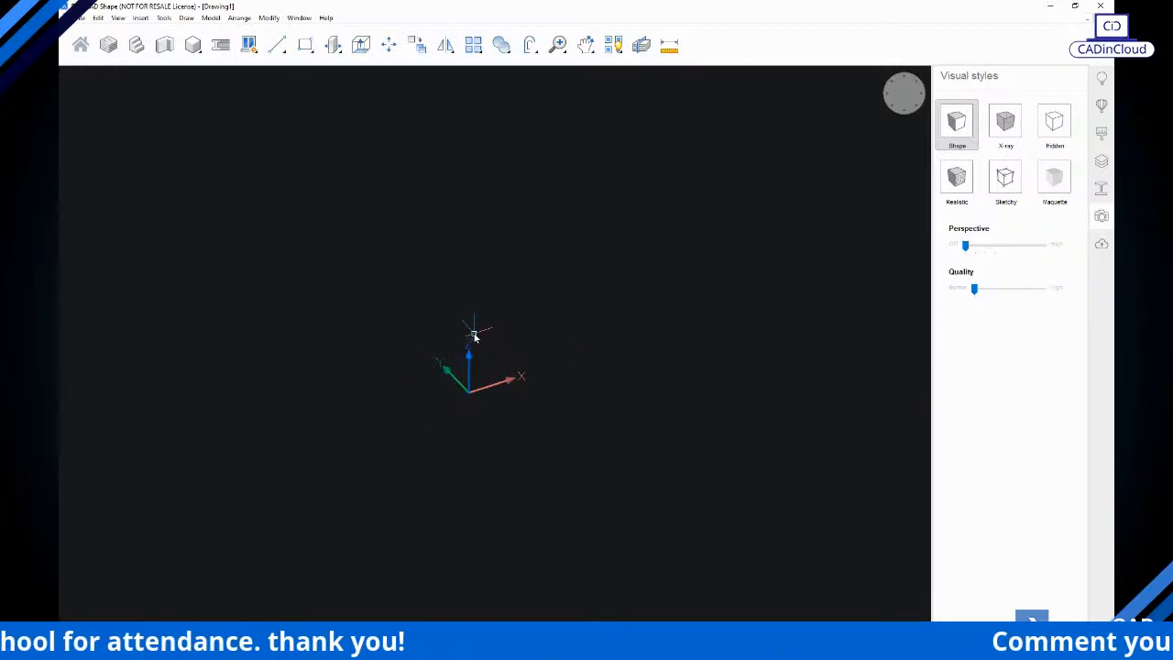
shift+middle_drag(473, 377, 528, 362)
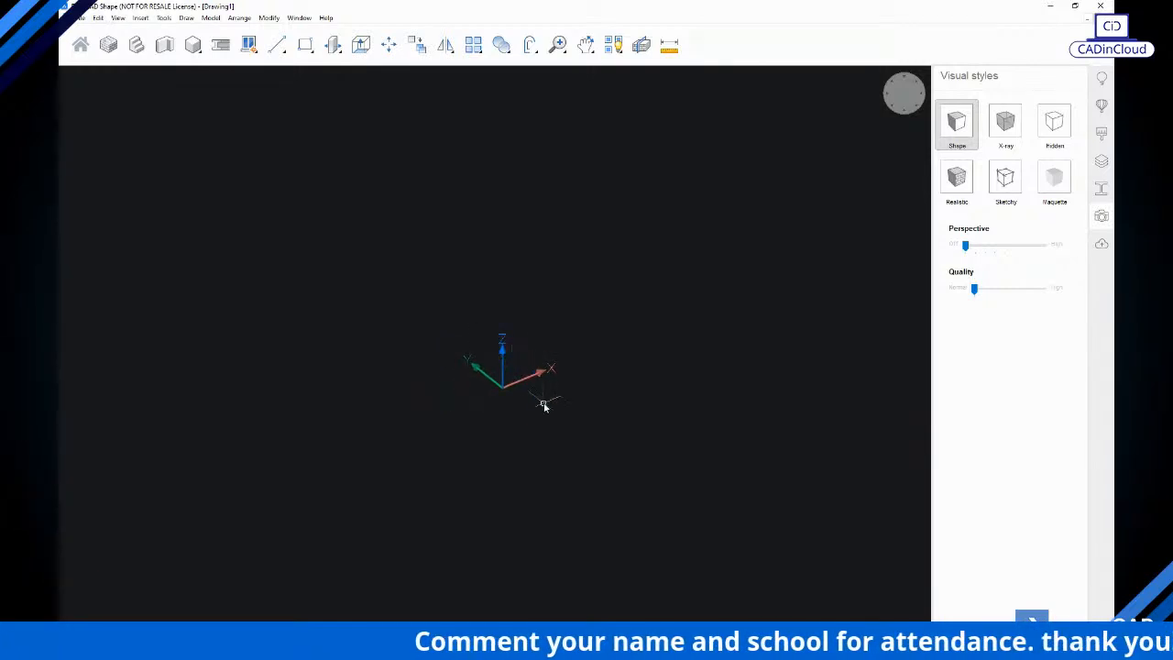
middle_drag(534, 372, 527, 378)
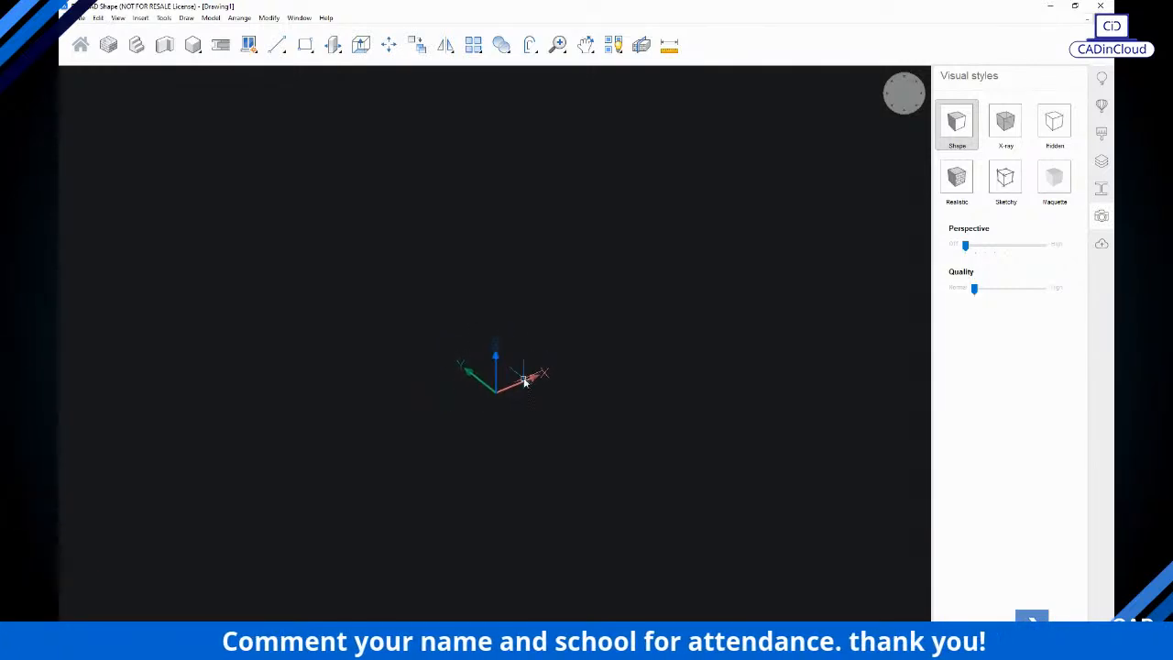
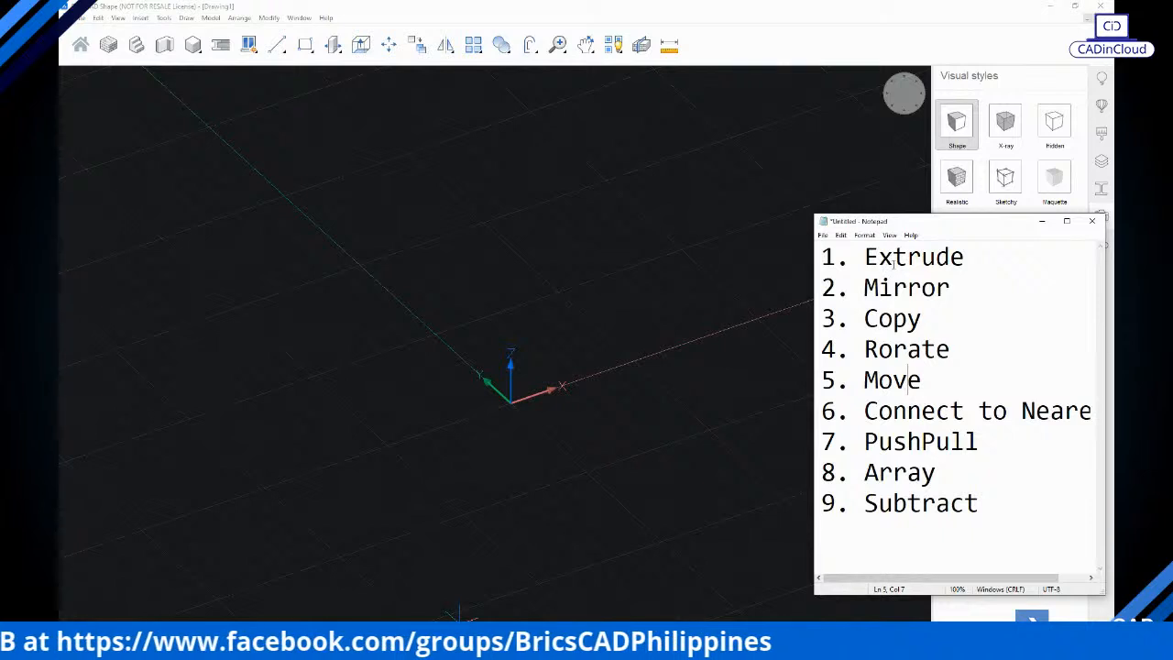
Step: Reposition and widen the Notepad window so the full list of nine modeling commands can be read
mouse_move(942, 228)
mouse_down()
mouse_move(948, 253)
mouse_move(939, 248)
mouse_up()
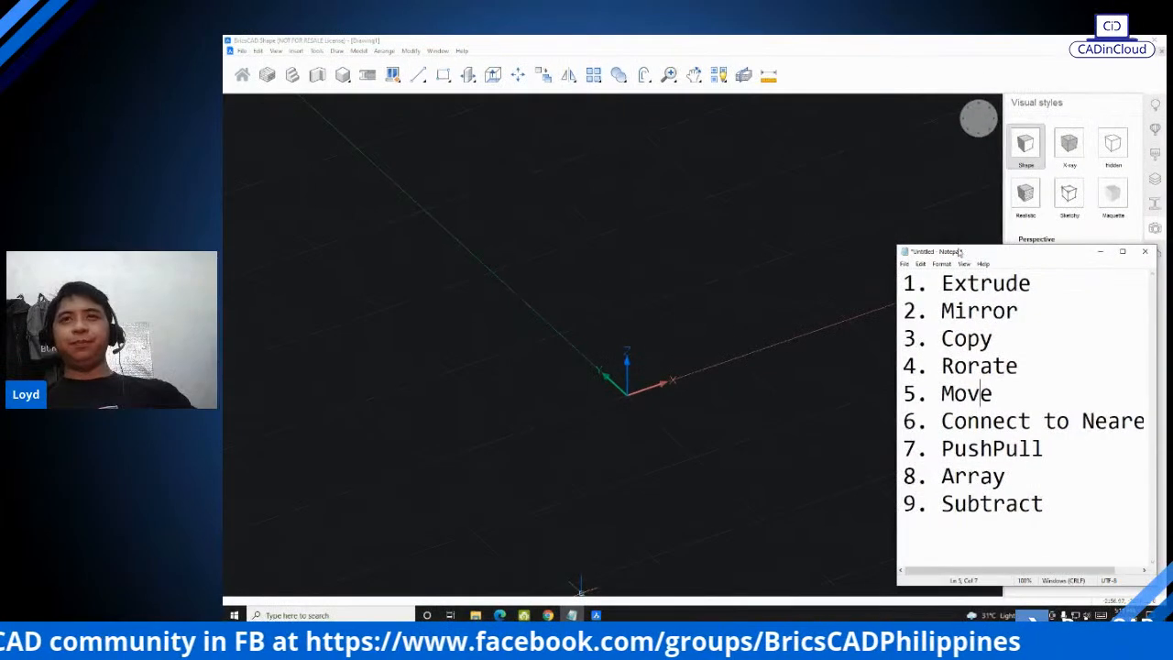
drag(884, 244, 901, 236)
drag(975, 248, 970, 197)
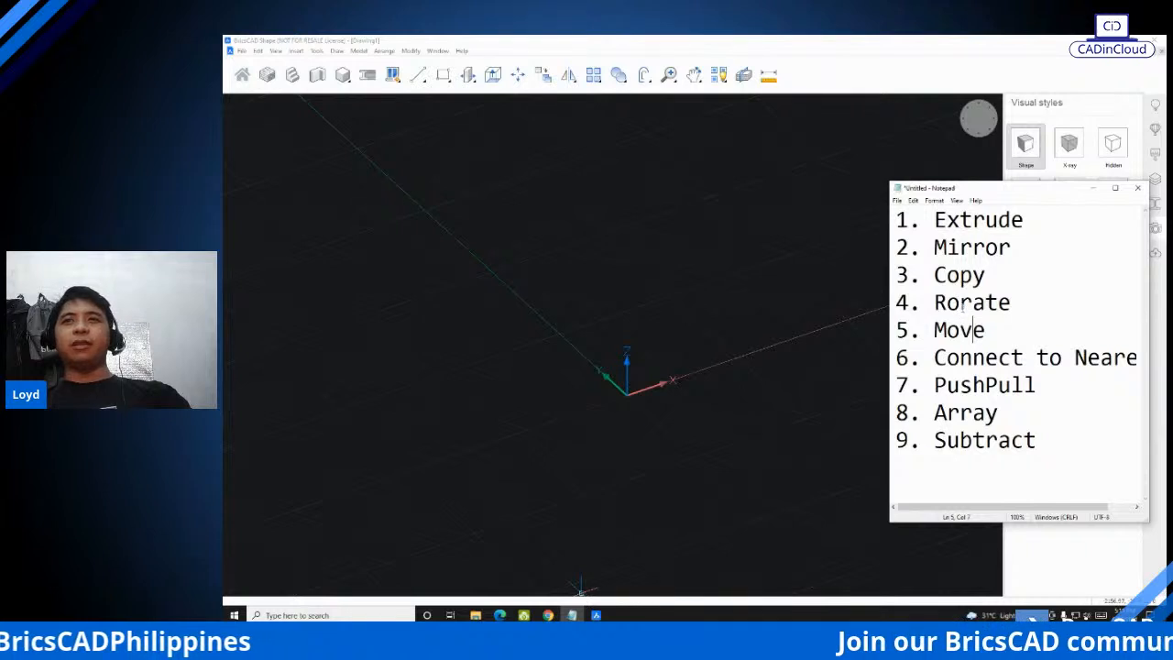
click(970, 358)
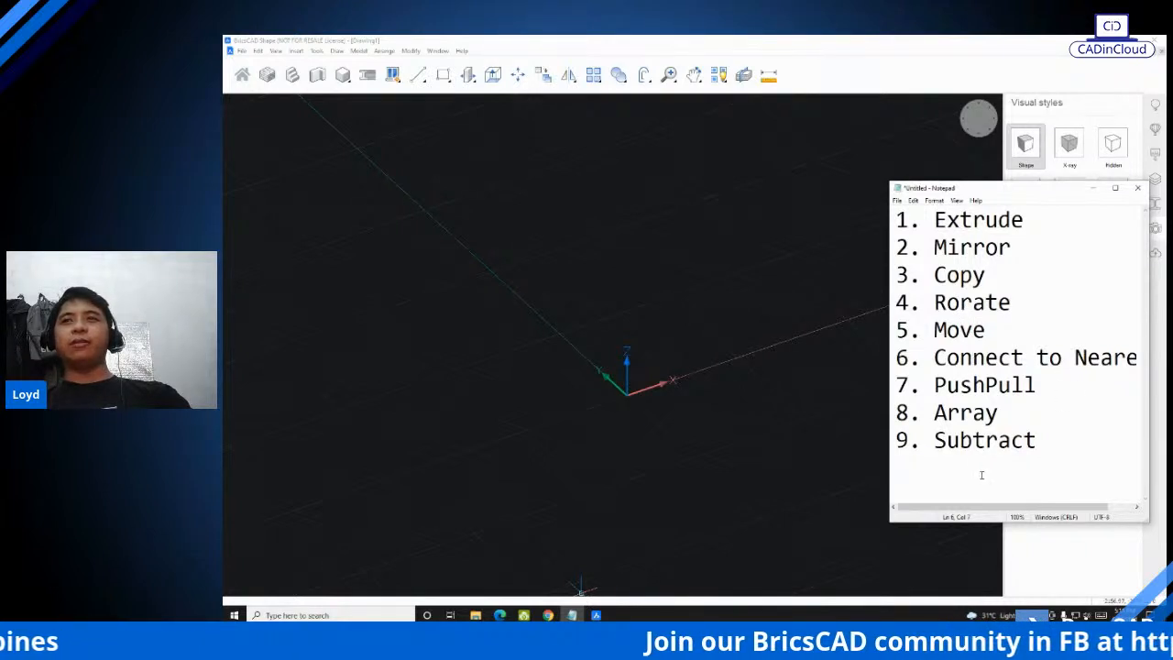
drag(886, 472, 805, 472)
key(ctrl)
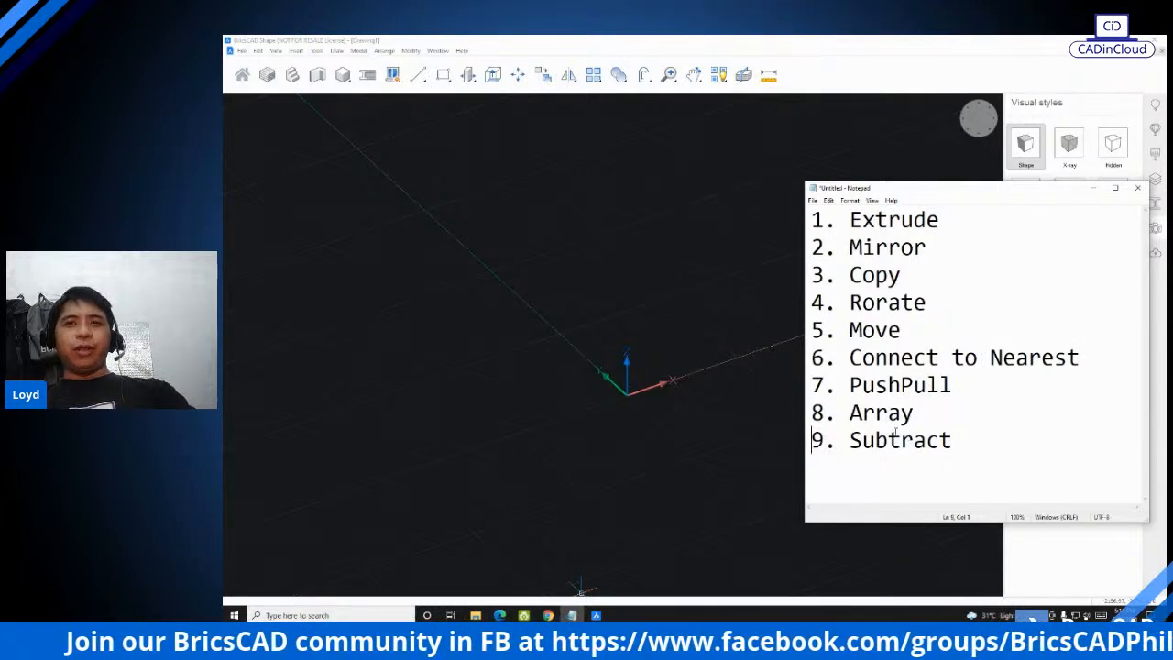
key(ctrl)
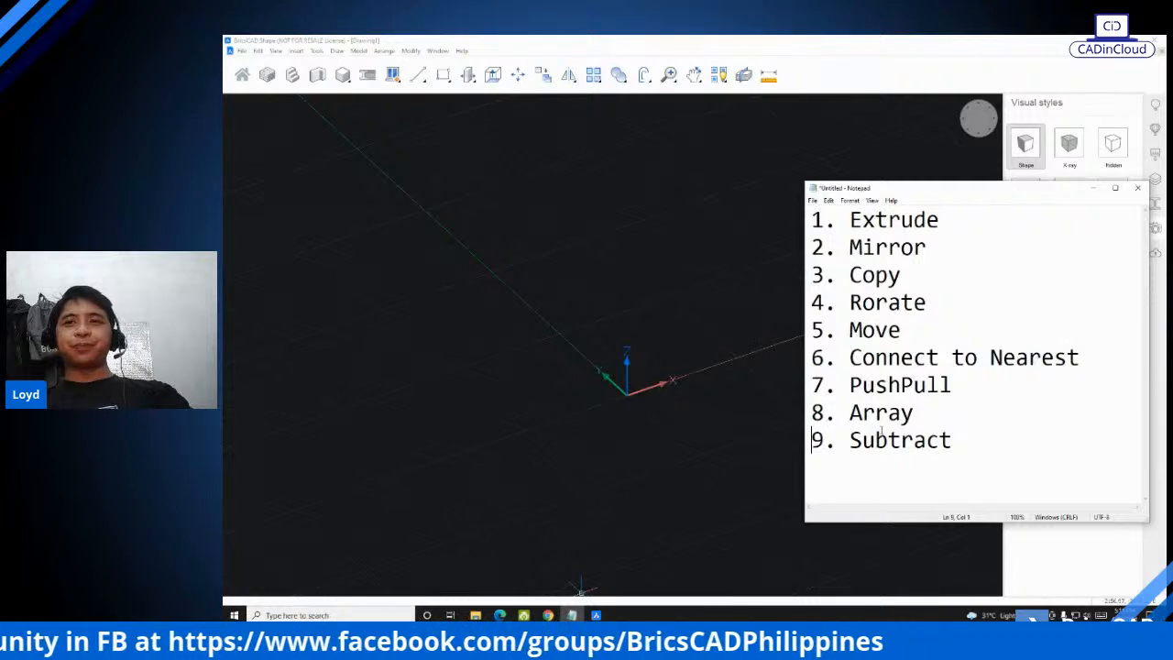
Step: Switch to the BricsCAD Shape drawing, bring up the Notepad command list again for review, and return to the drawing
click(664, 321)
click(653, 358)
shift+middle_drag(634, 352, 660, 382)
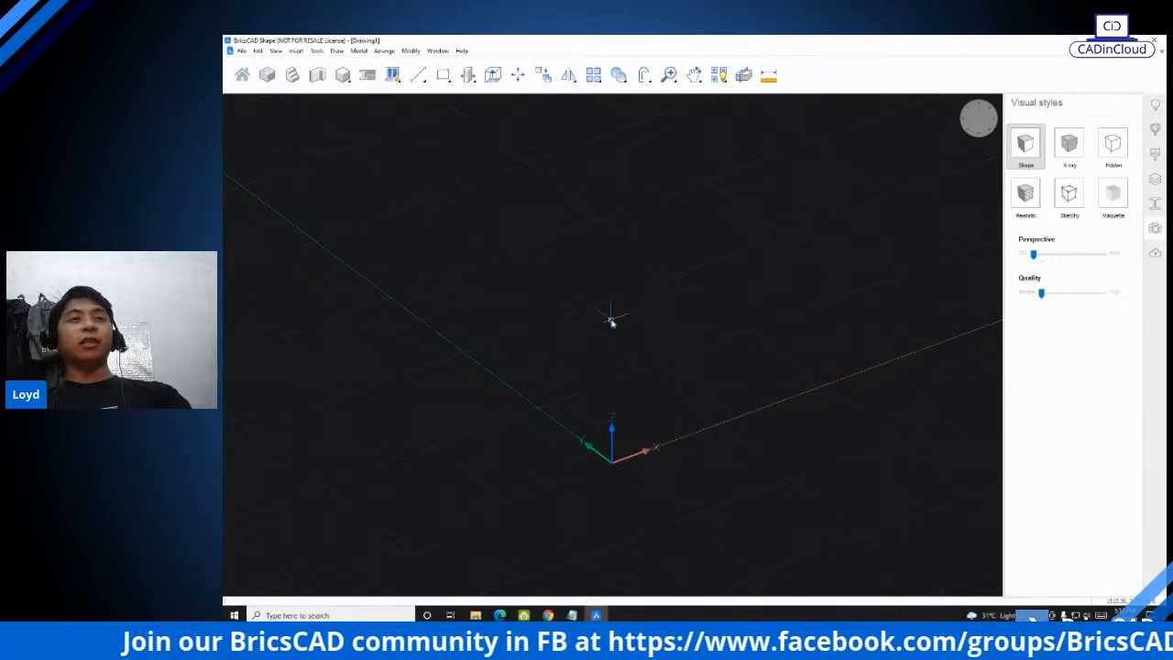
middle_drag(655, 344, 610, 296)
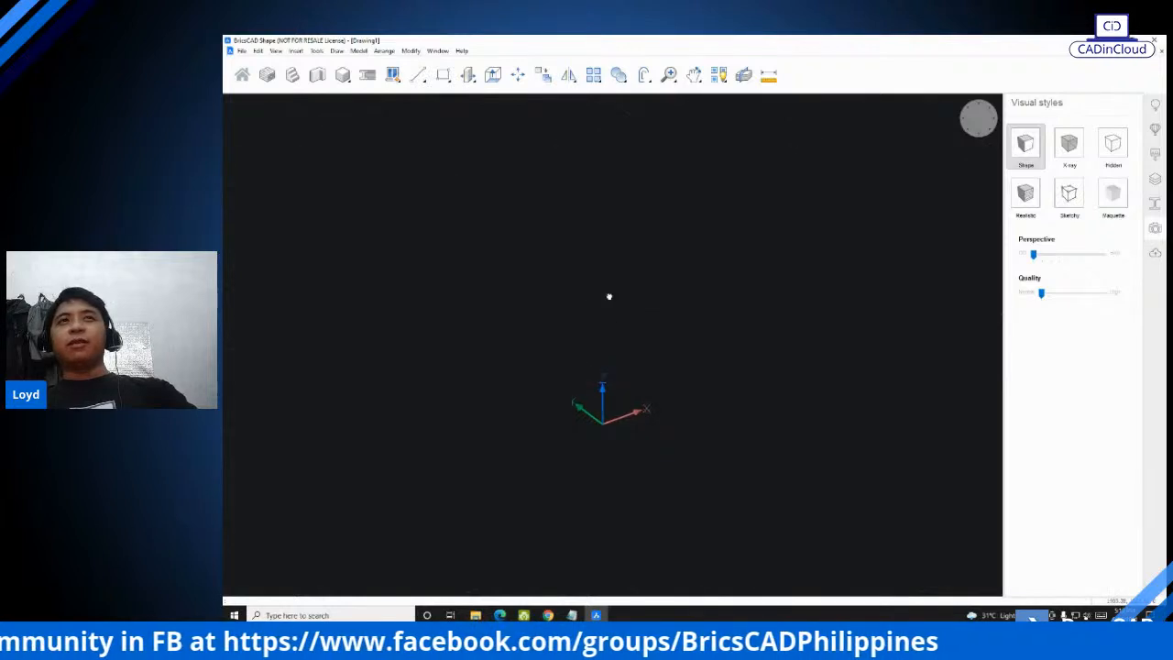
click(572, 615)
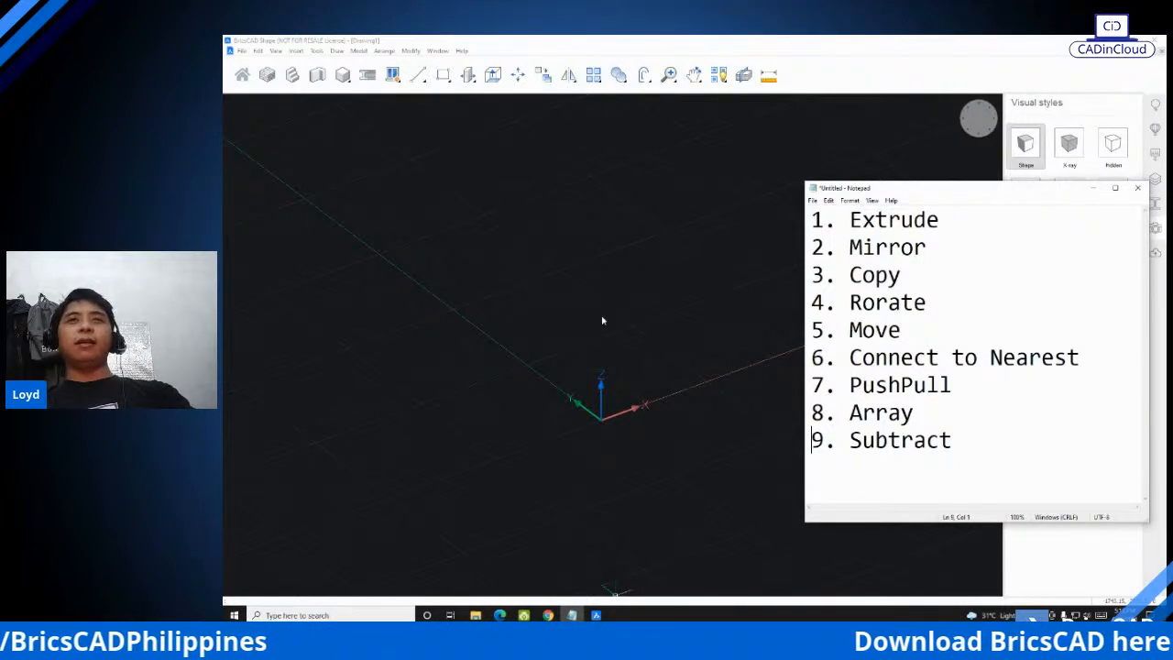
click(653, 362)
click(629, 365)
Step: Draw a 1000 by 100 mm rectangle on the XY plane, starting at the origin with its length along the X axis
middle_drag(598, 398, 621, 376)
scroll(593, 374, up, 2)
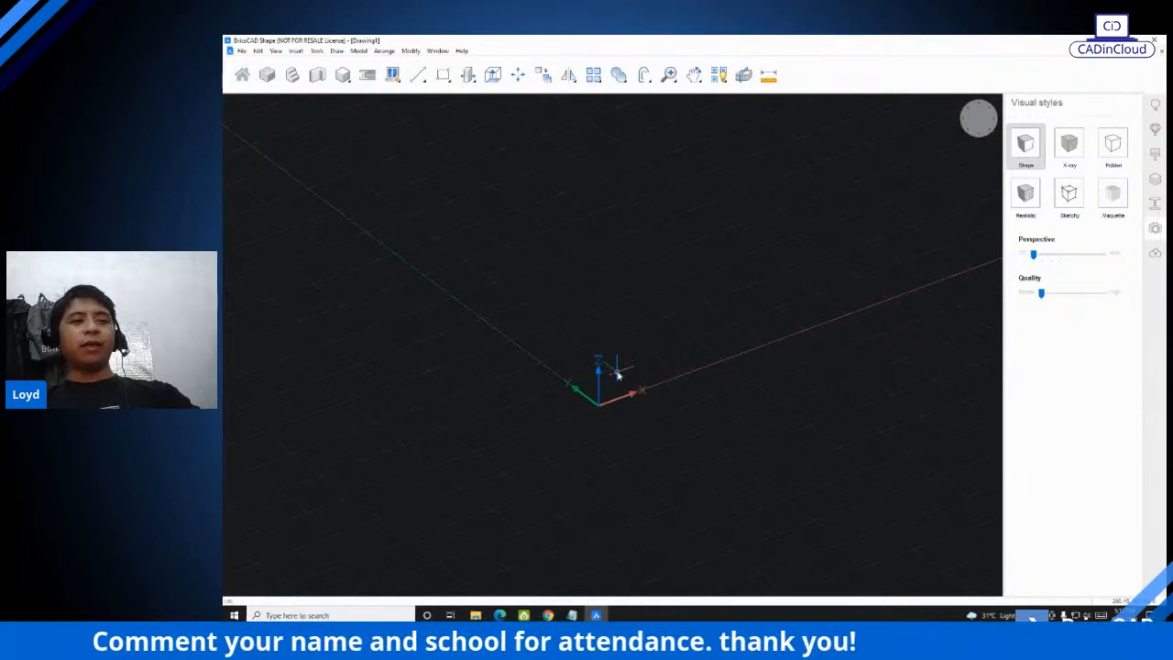
text(rec)
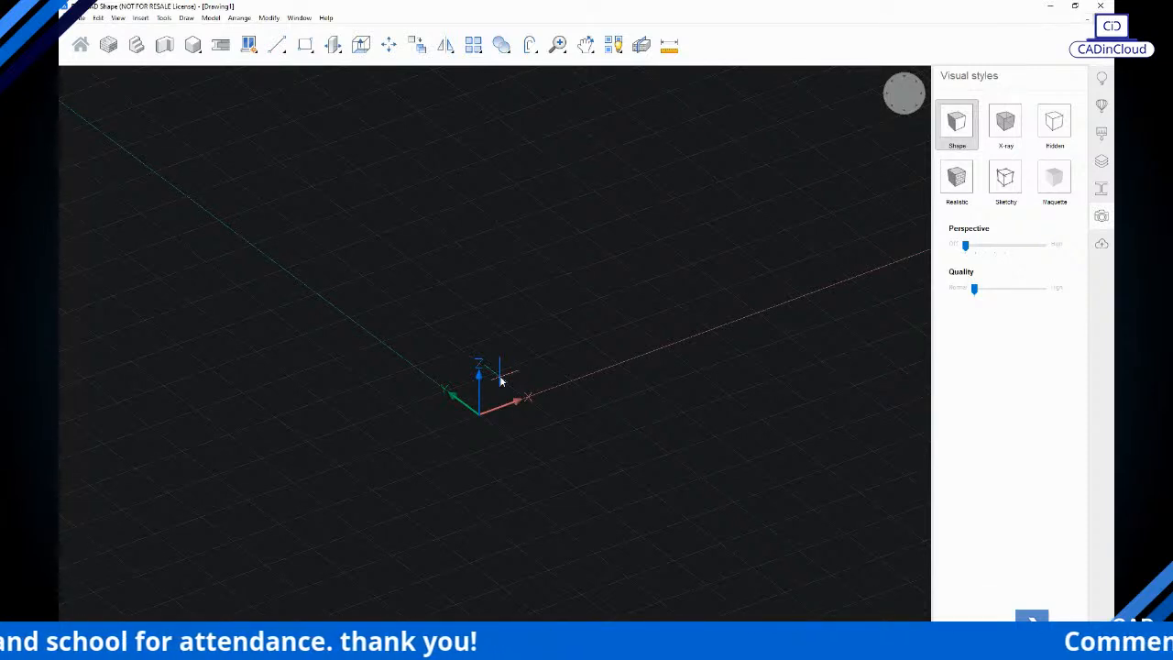
click(501, 381)
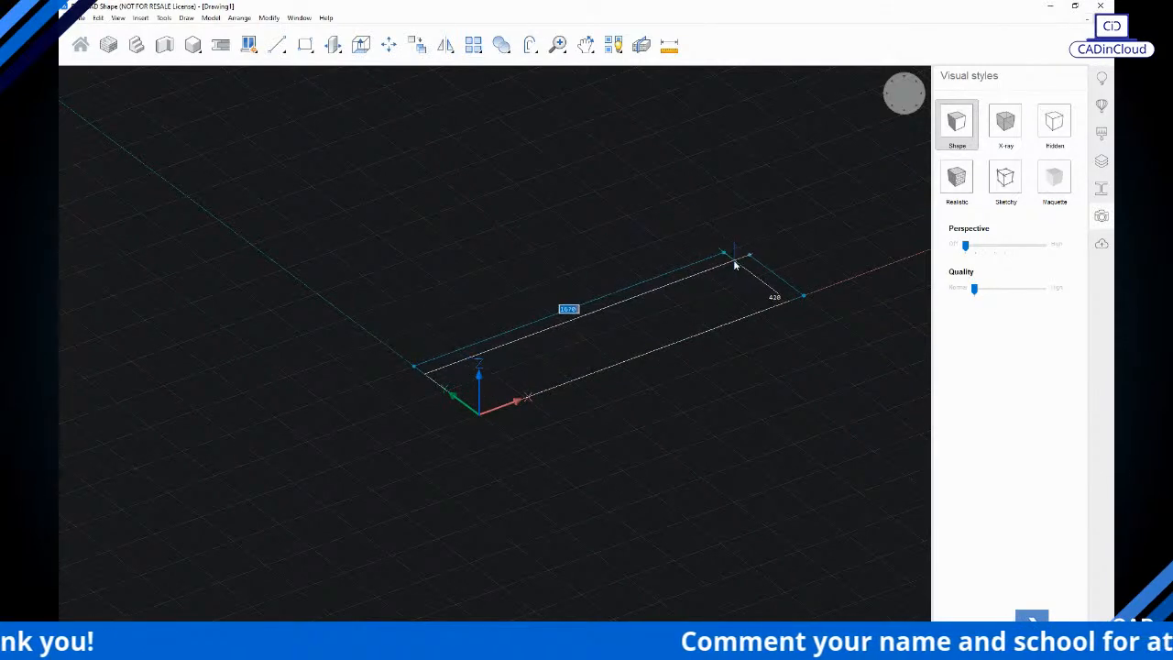
scroll(757, 254, up, 1)
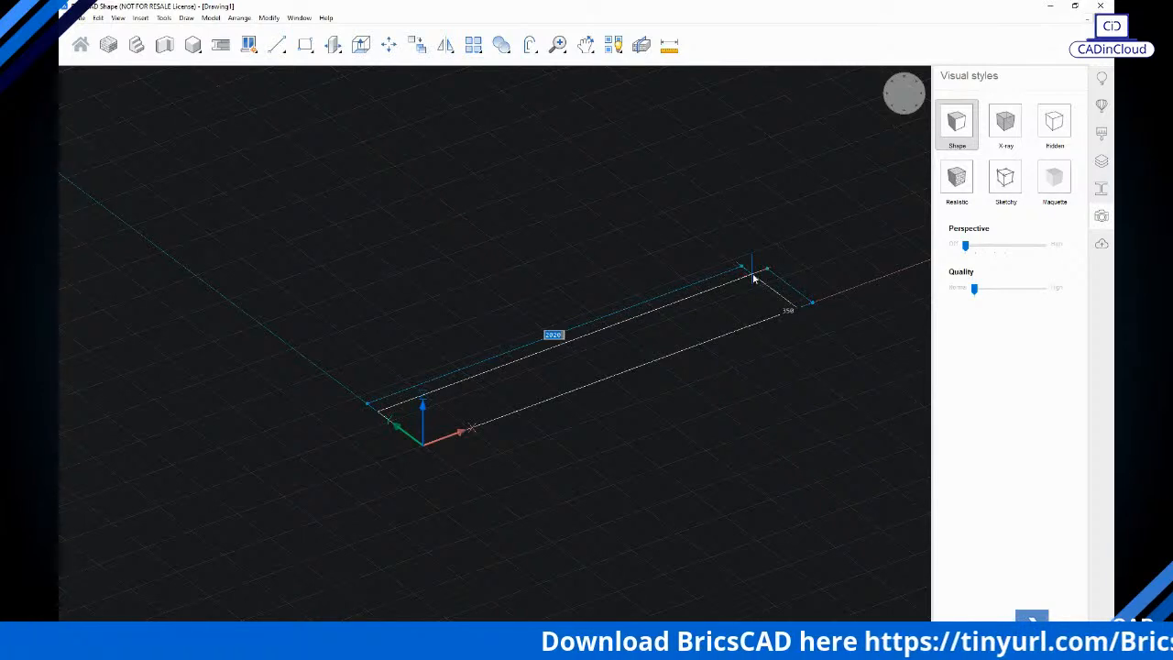
text(1000)
key(Tab)
text(100)
key(Return)
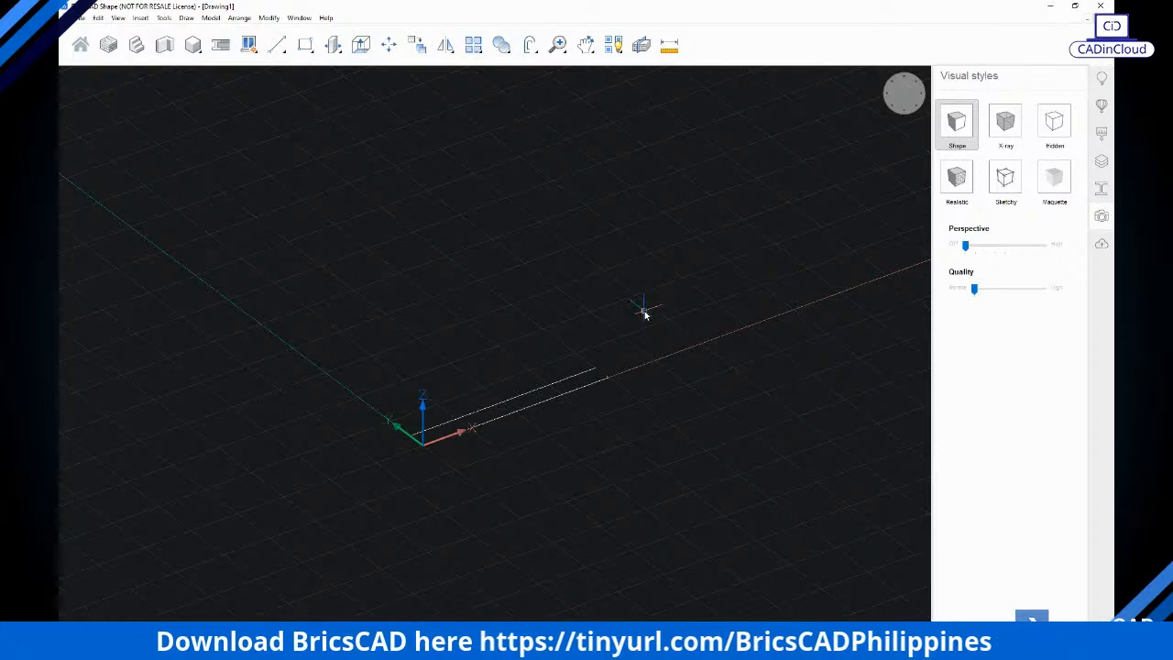
Step: Examine the rectangle's outline and its short end far from the origin from several angles and distances
scroll(645, 314, up, 4)
scroll(629, 304, down, 2)
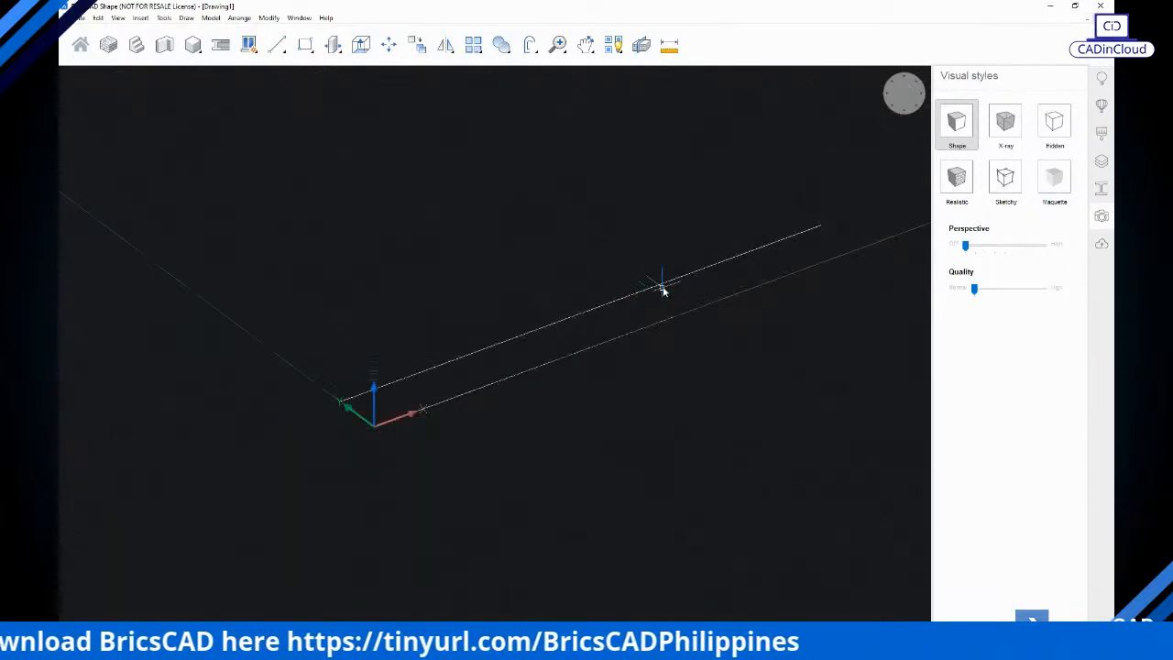
middle_drag(690, 253, 641, 269)
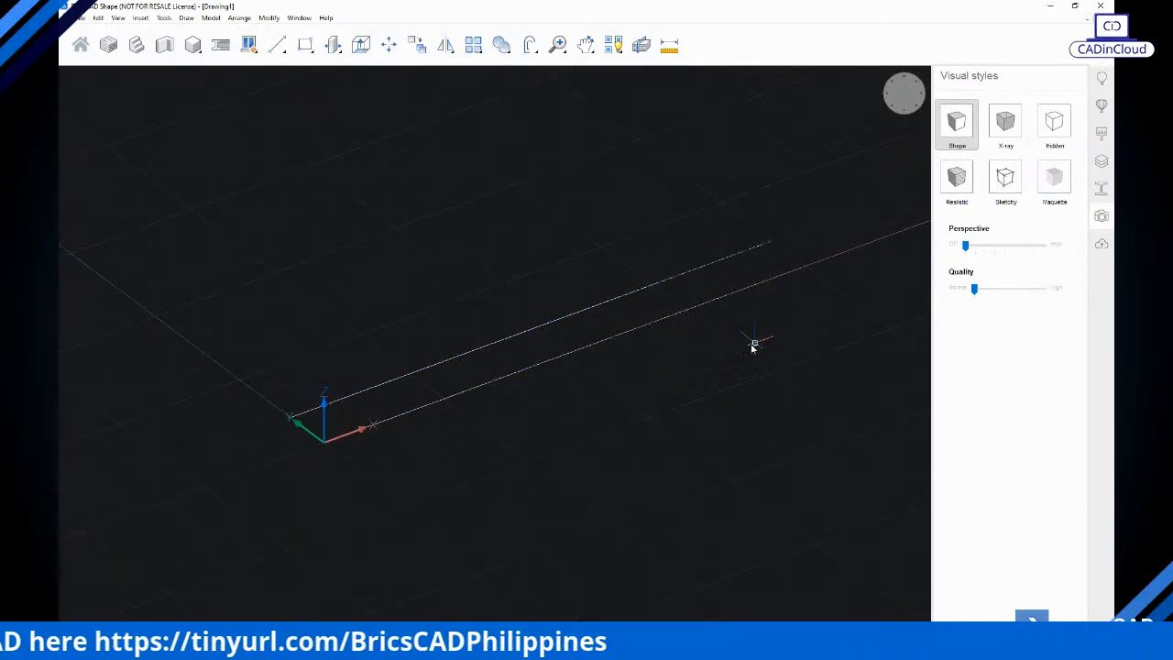
scroll(708, 365, down, 2)
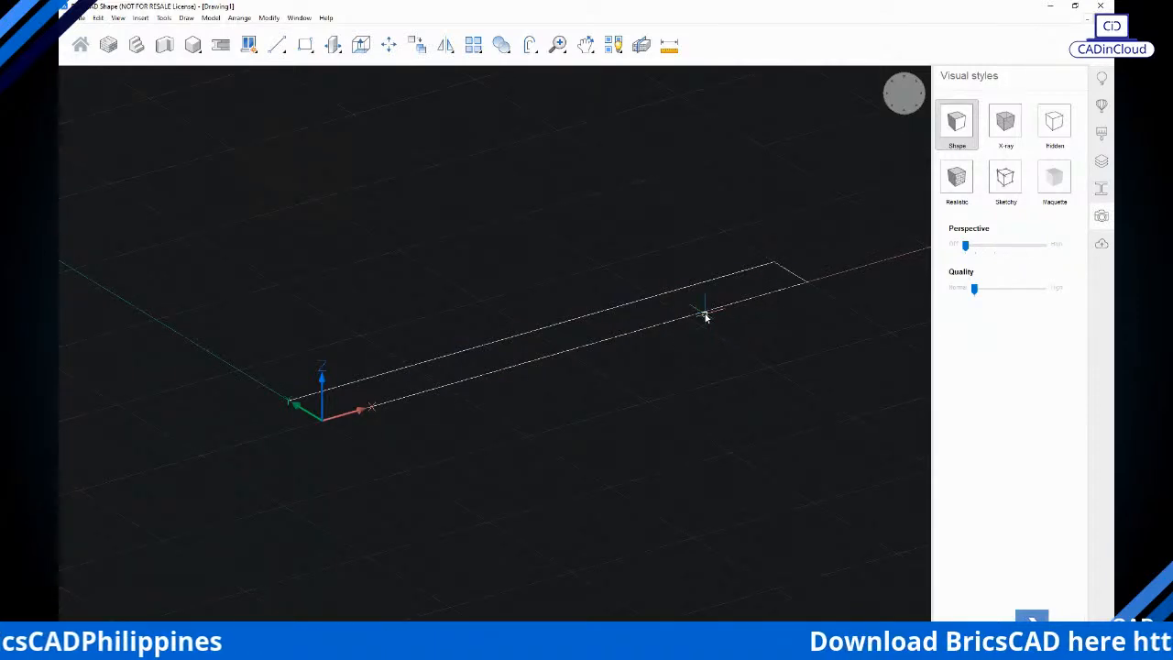
mouse_move(694, 296)
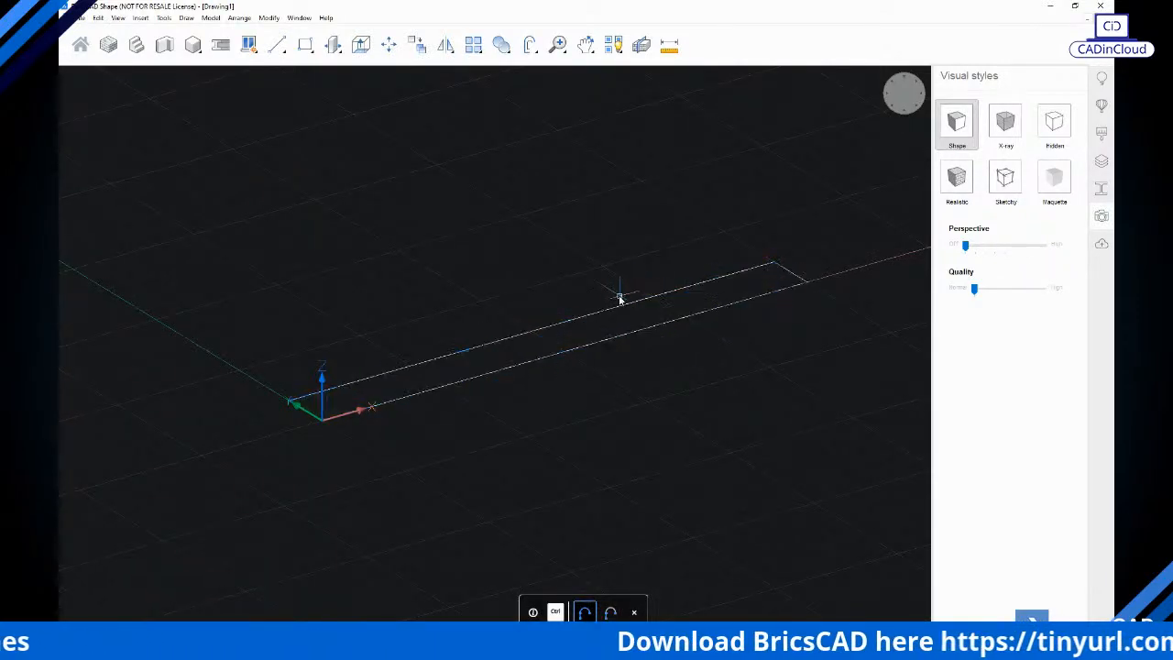
shift+middle_drag(707, 265, 472, 345)
scroll(761, 404, up, 3)
scroll(738, 392, down, 3)
scroll(721, 399, up, 3)
middle_drag(713, 400, 709, 394)
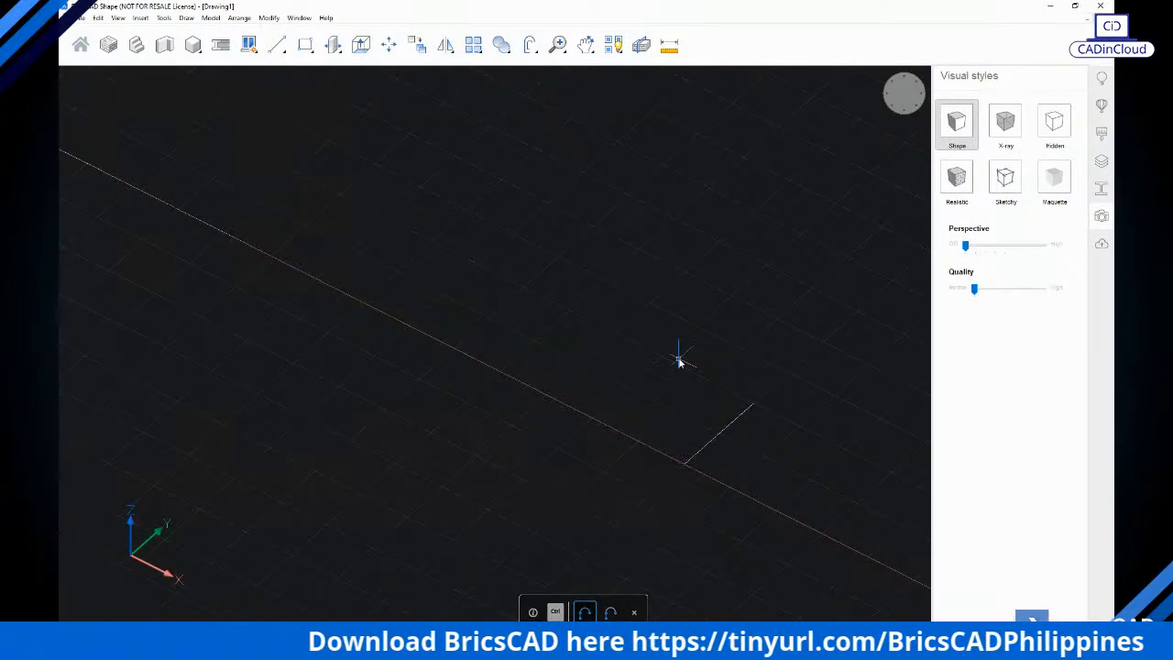
scroll(685, 365, down, 5)
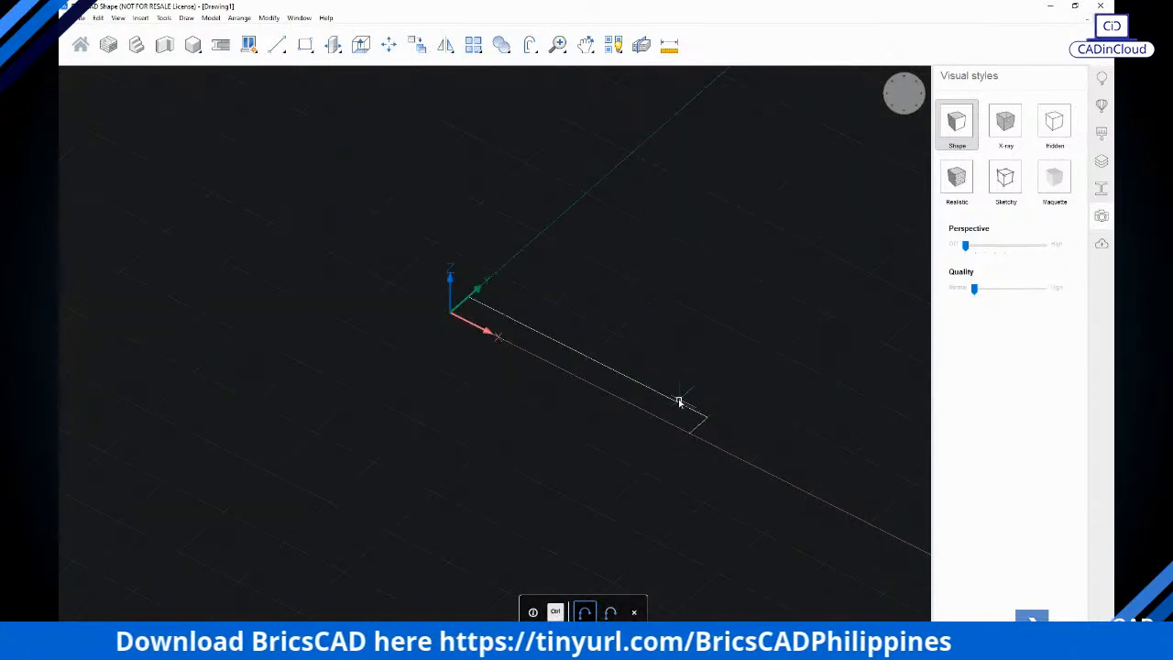
scroll(503, 360, up, 4)
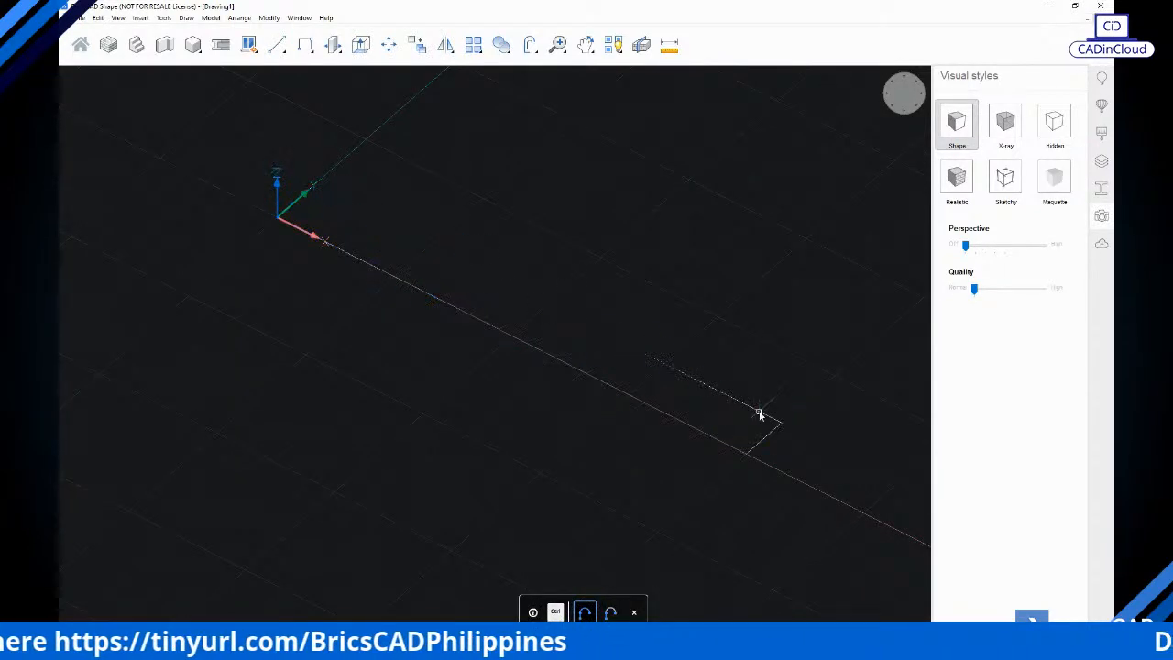
shift+middle_drag(566, 336, 385, 265)
scroll(820, 446, up, 6)
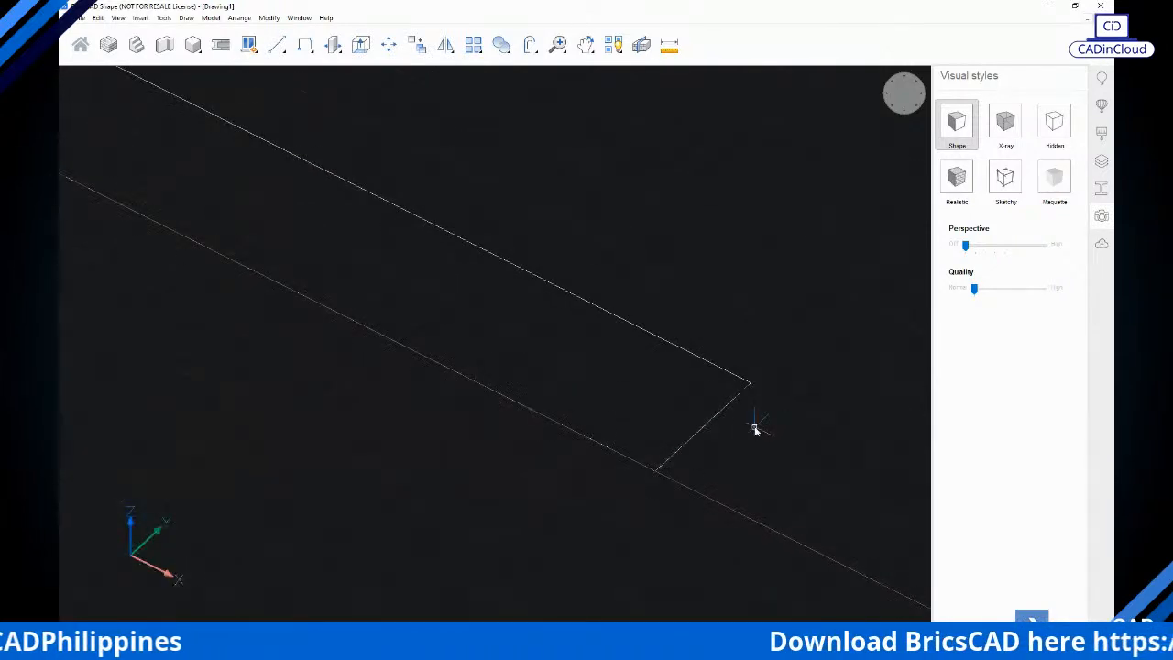
scroll(641, 406, down, 5)
scroll(216, 204, up, 5)
scroll(262, 216, down, 5)
middle_drag(479, 331, 505, 334)
scroll(505, 334, up, 6)
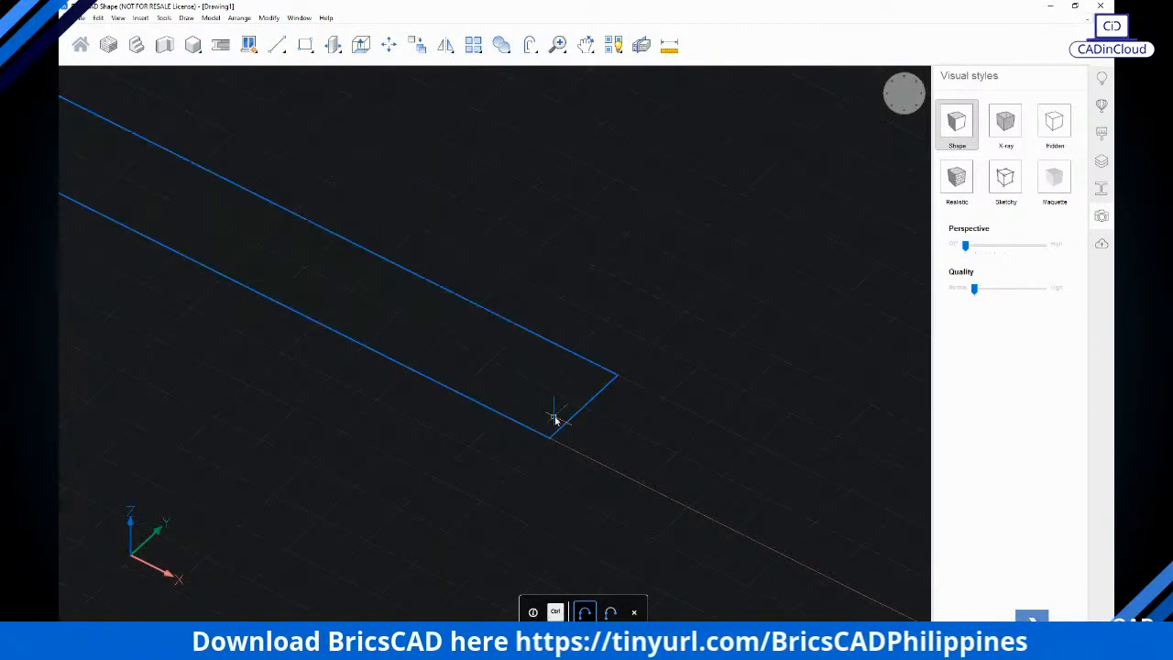
middle_drag(599, 333, 670, 331)
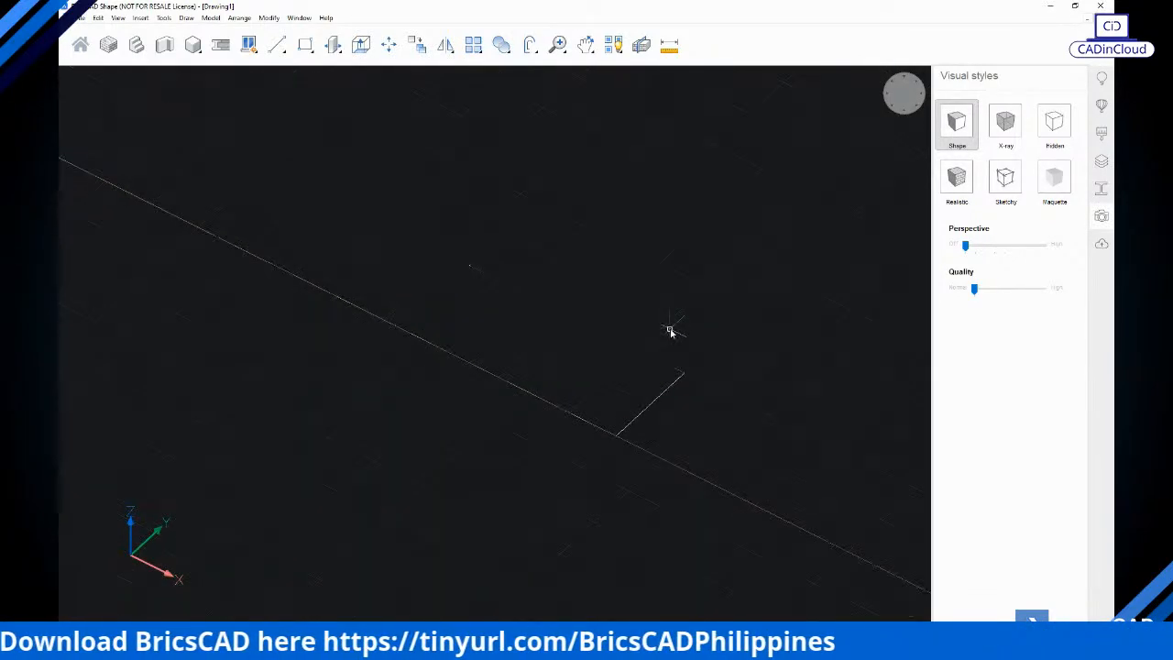
Step: Chamfer the rectangle's far-end corner off the X axis by distance, cutting diagonally across the full width
text(cha)
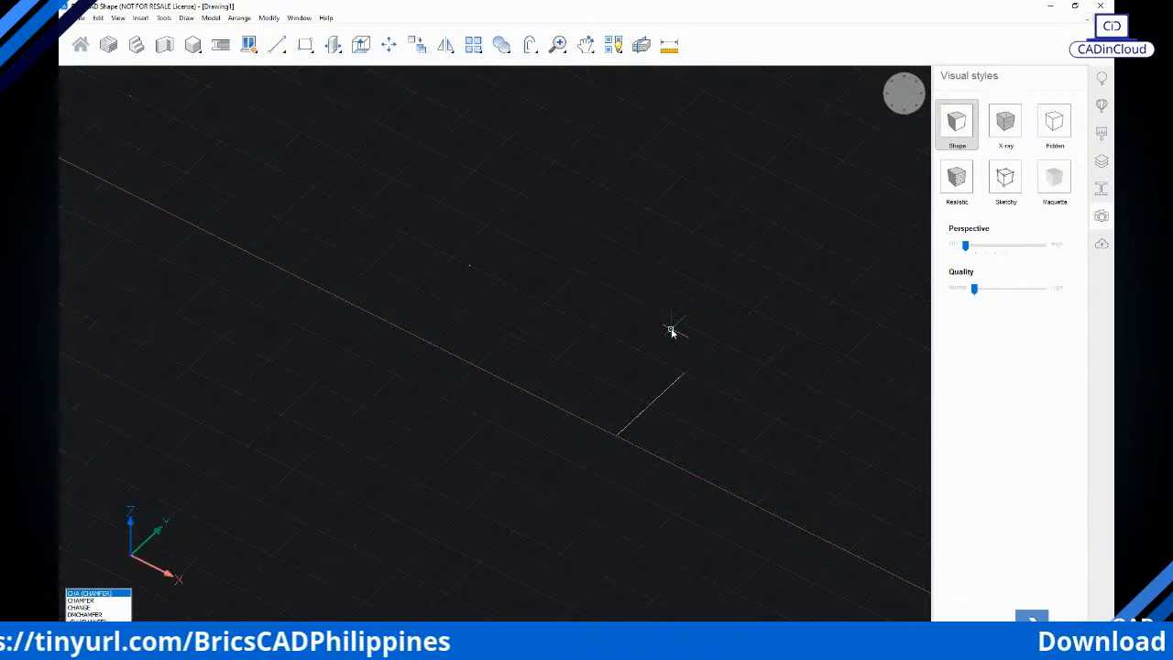
key(Return)
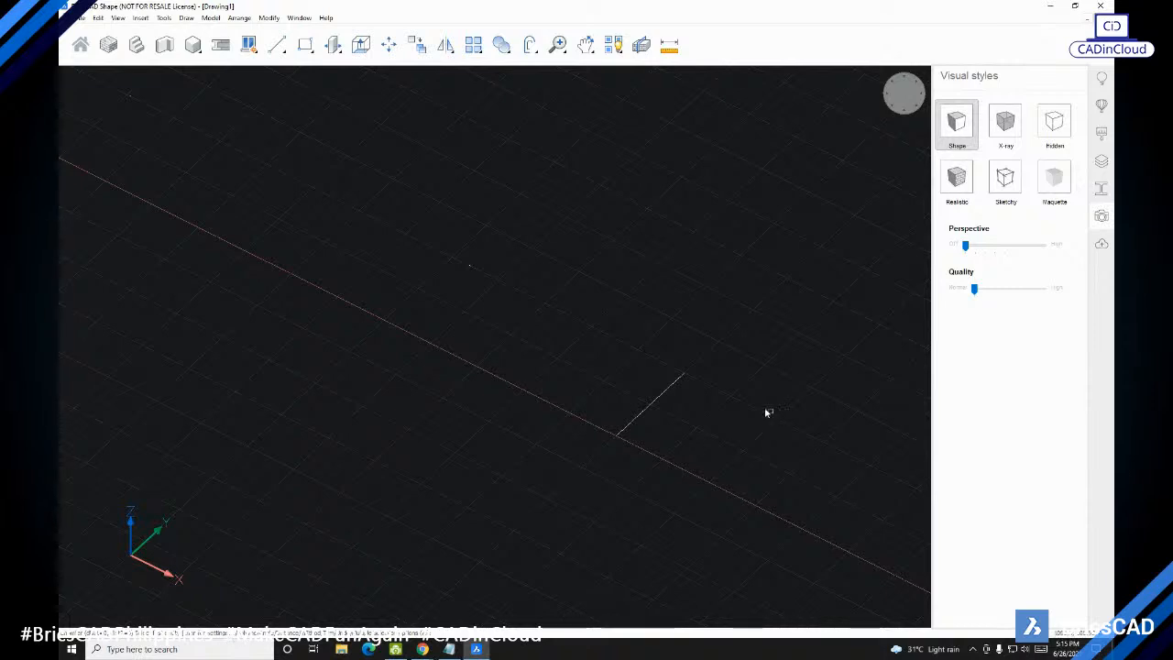
scroll(636, 377, up, 2)
middle_drag(633, 382, 612, 356)
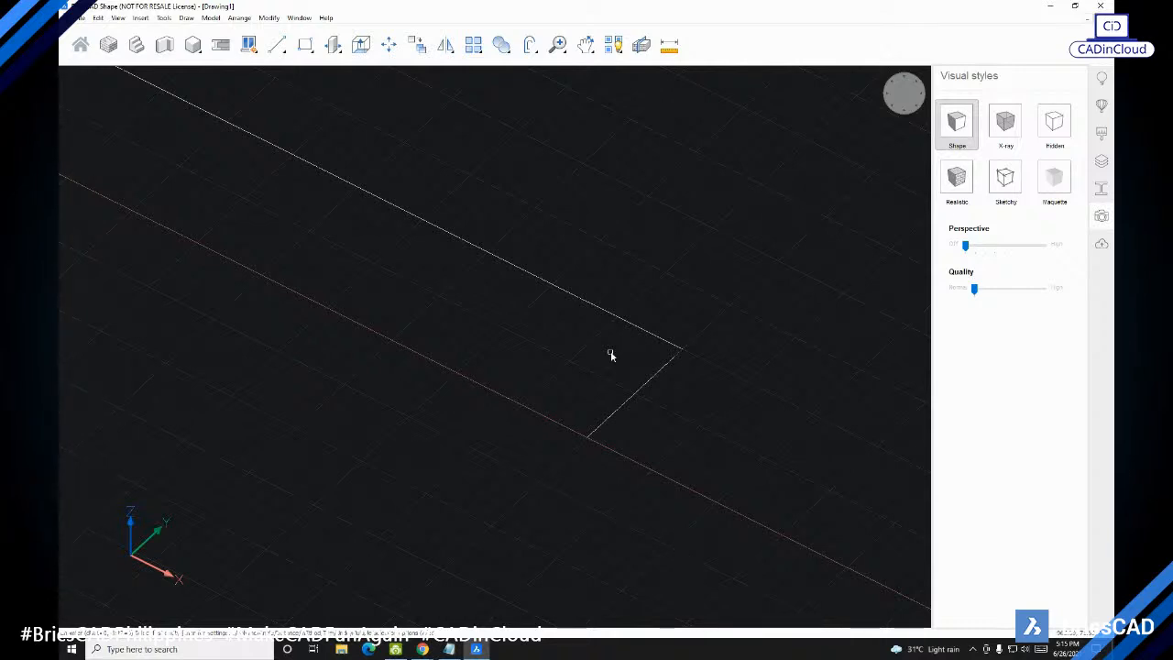
text(d)
key(Return)
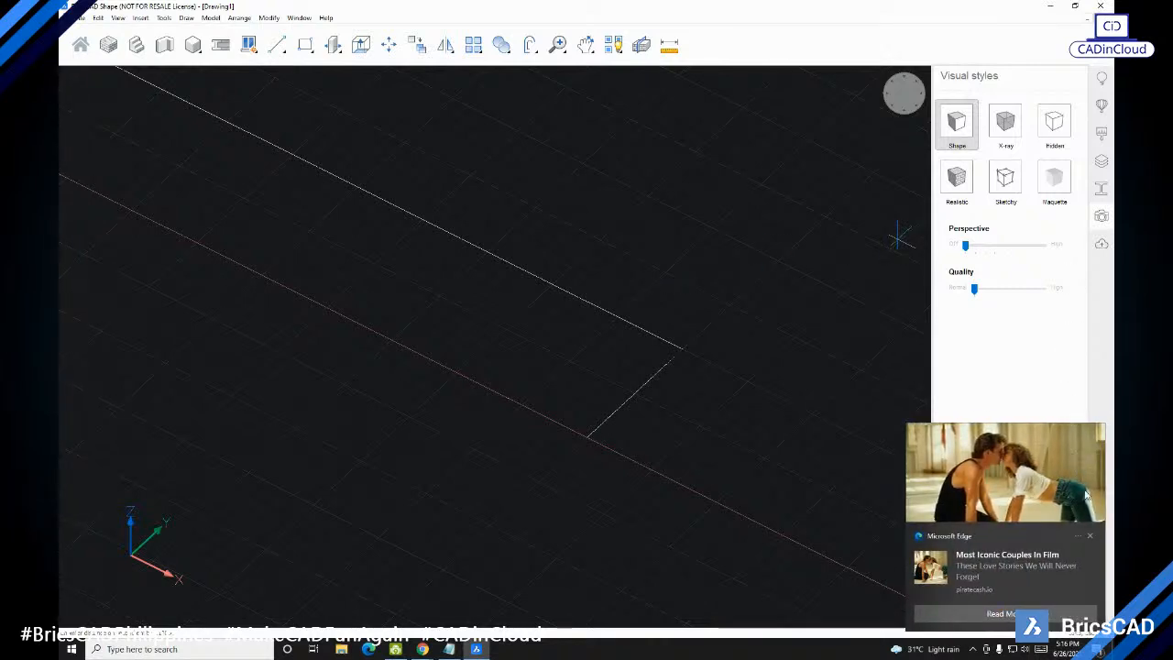
click(1092, 534)
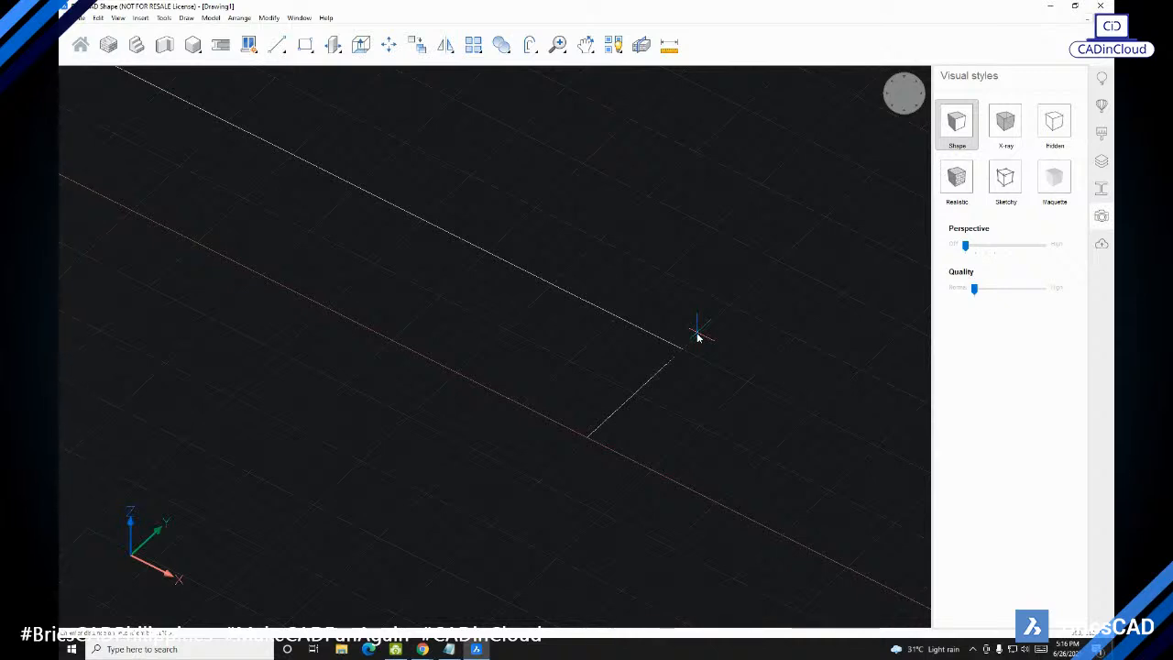
key(Return)
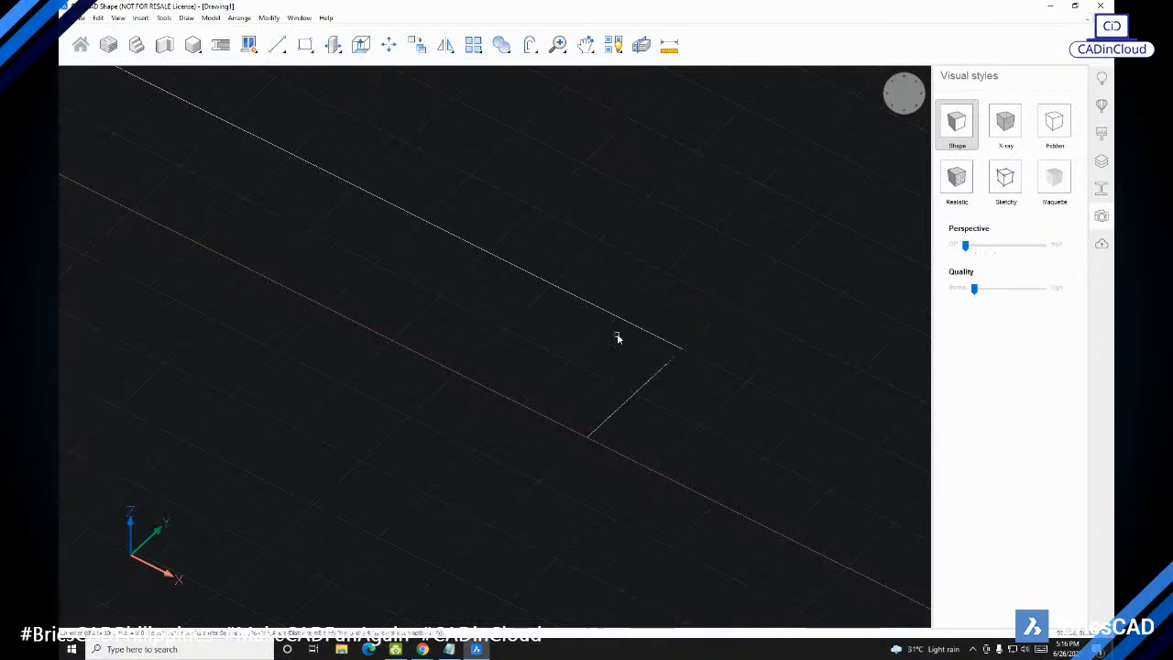
click(599, 313)
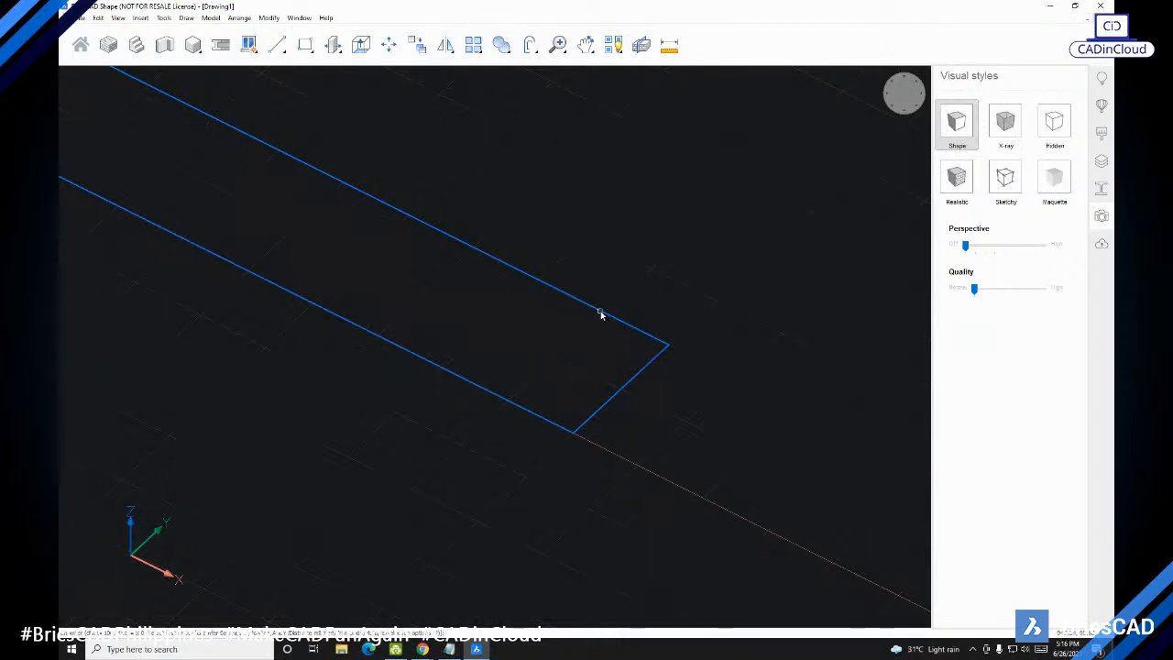
click(601, 314)
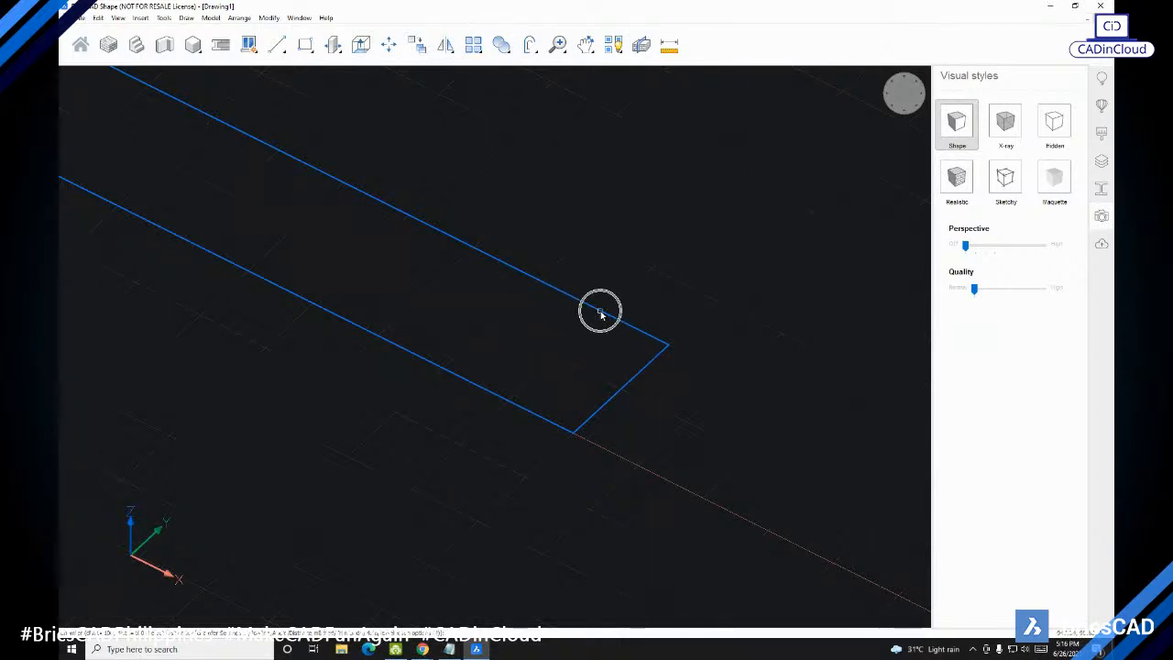
click(633, 379)
Step: Examine the chamfered outline along its full length from several angles and distances
scroll(617, 369, down, 3)
middle_drag(596, 353, 624, 394)
scroll(647, 356, up, 3)
scroll(639, 351, down, 4)
shift+middle_drag(562, 369, 681, 348)
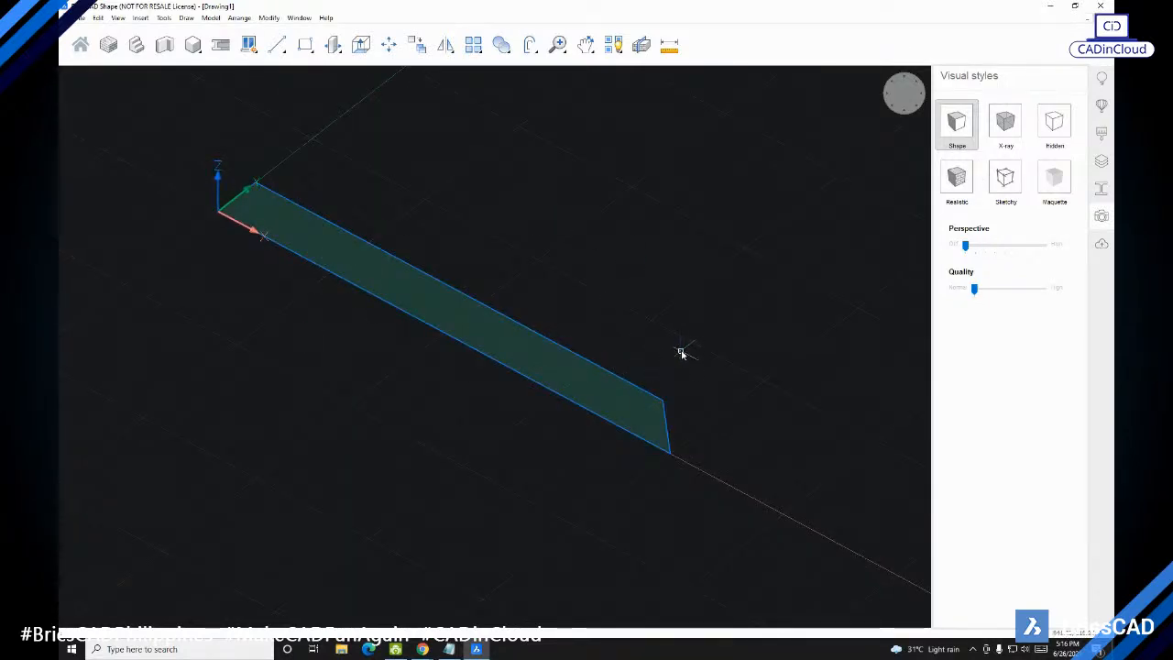
key(ctrl+z)
key(ctrl+z)
shift+middle_drag(688, 359, 483, 281)
middle_drag(417, 218, 410, 235)
middle_drag(502, 308, 501, 293)
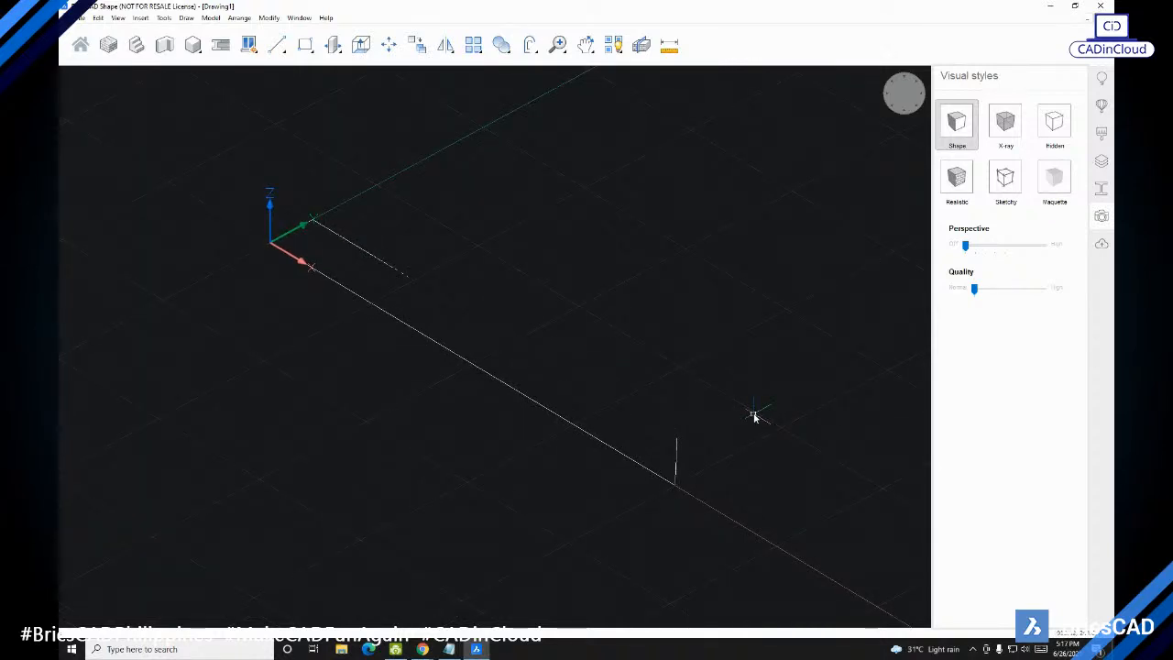
Step: Switch to the top view and frame the whole chamfered outline
text(-v)
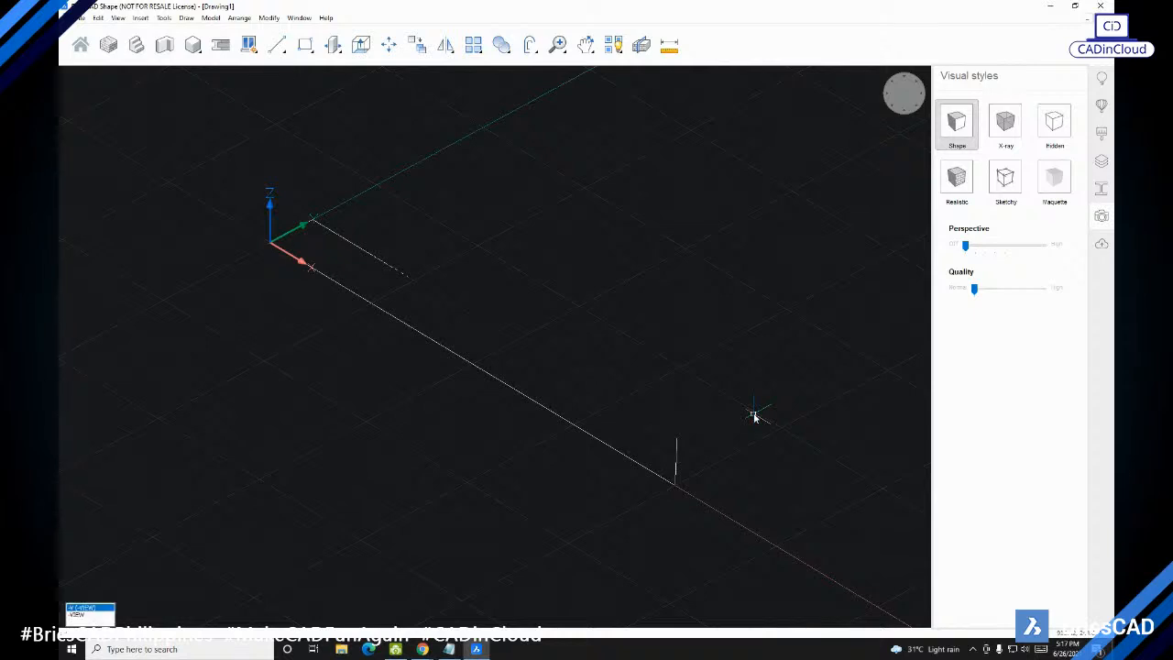
key(Return)
key(Return)
scroll(644, 376, down, 4)
middle_drag(669, 312, 584, 349)
scroll(642, 356, up, 5)
scroll(662, 341, down, 3)
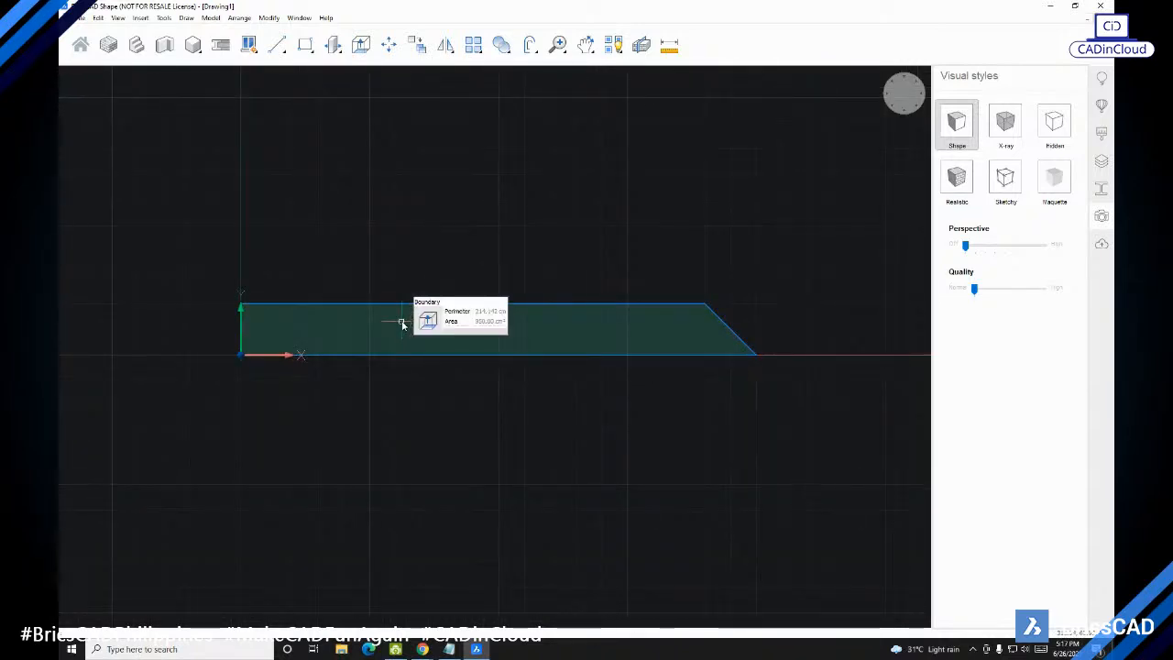
Step: Chamfer the upper corner at the origin end with the same distances, turning the outline into a symmetrical trapezoid
text(cha)
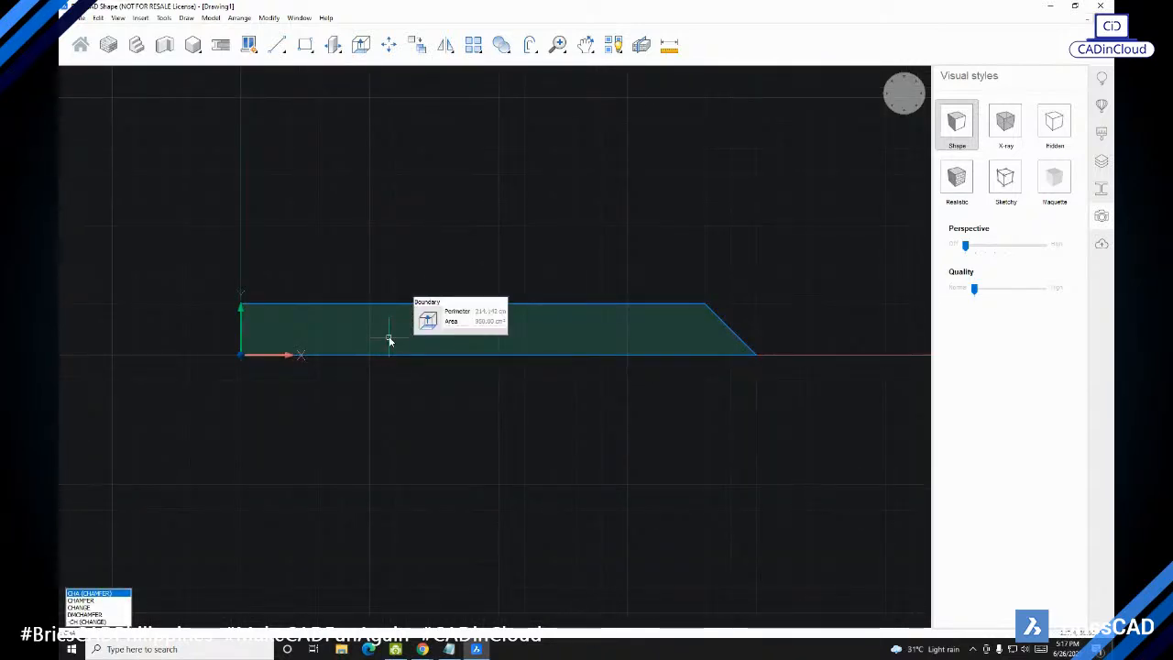
key(Return)
middle_drag(290, 299, 318, 278)
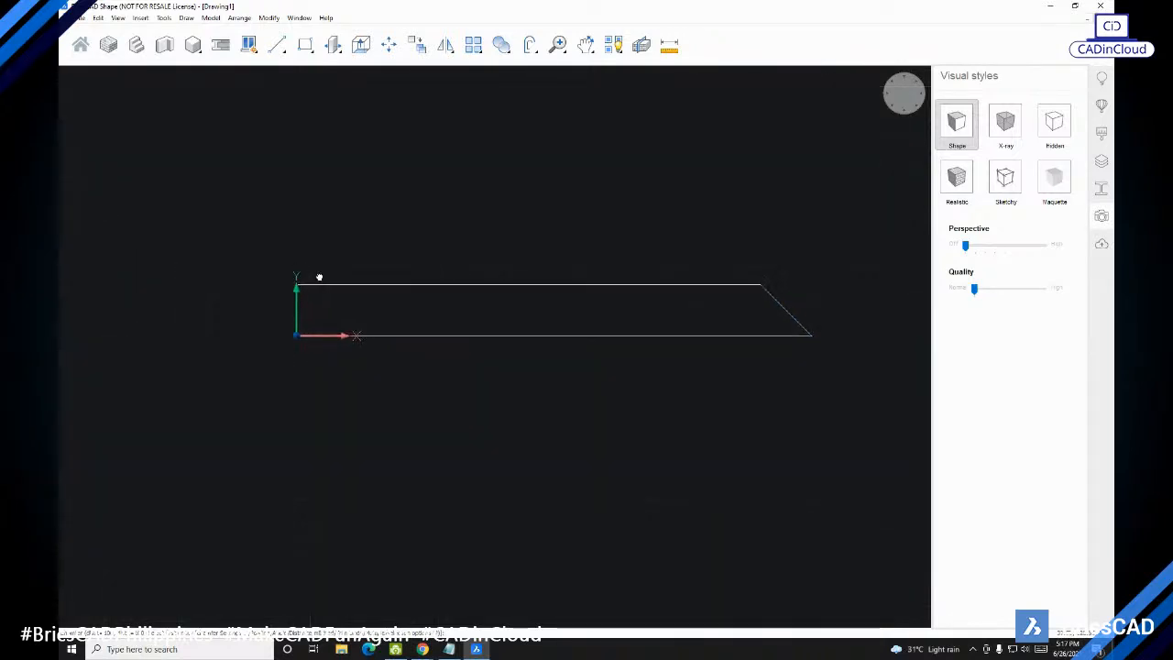
click(326, 286)
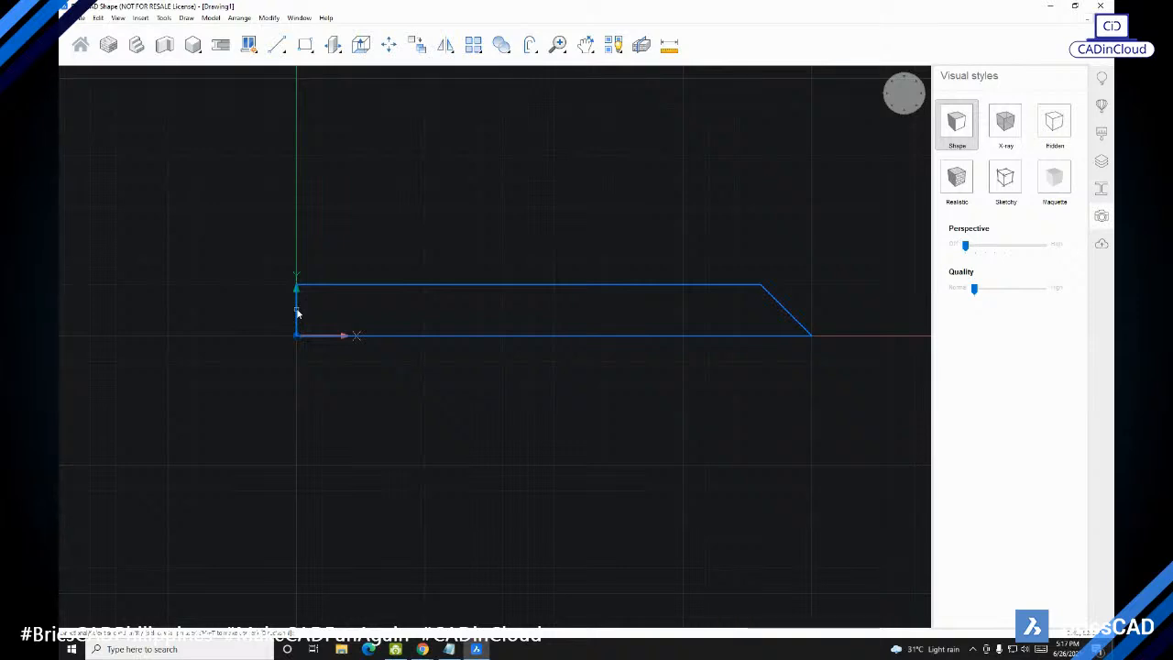
click(297, 314)
scroll(357, 354, down, 3)
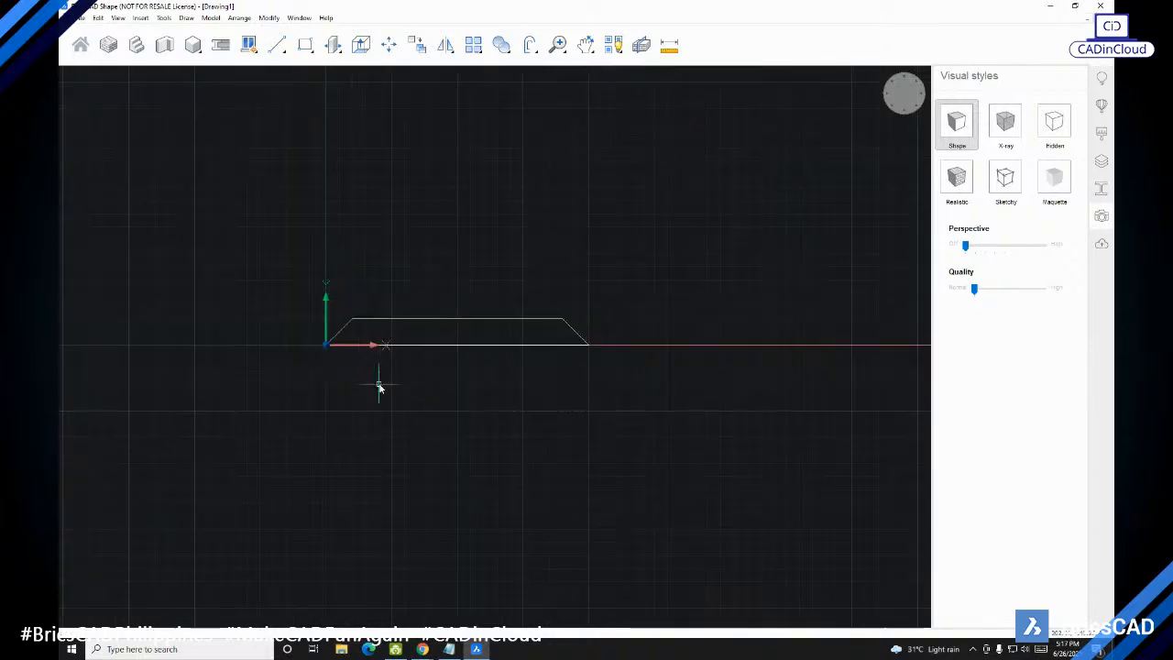
mouse_move(426, 360)
middle_down()
mouse_move(473, 379)
mouse_move(435, 368)
middle_up()
scroll(461, 353, up, 3)
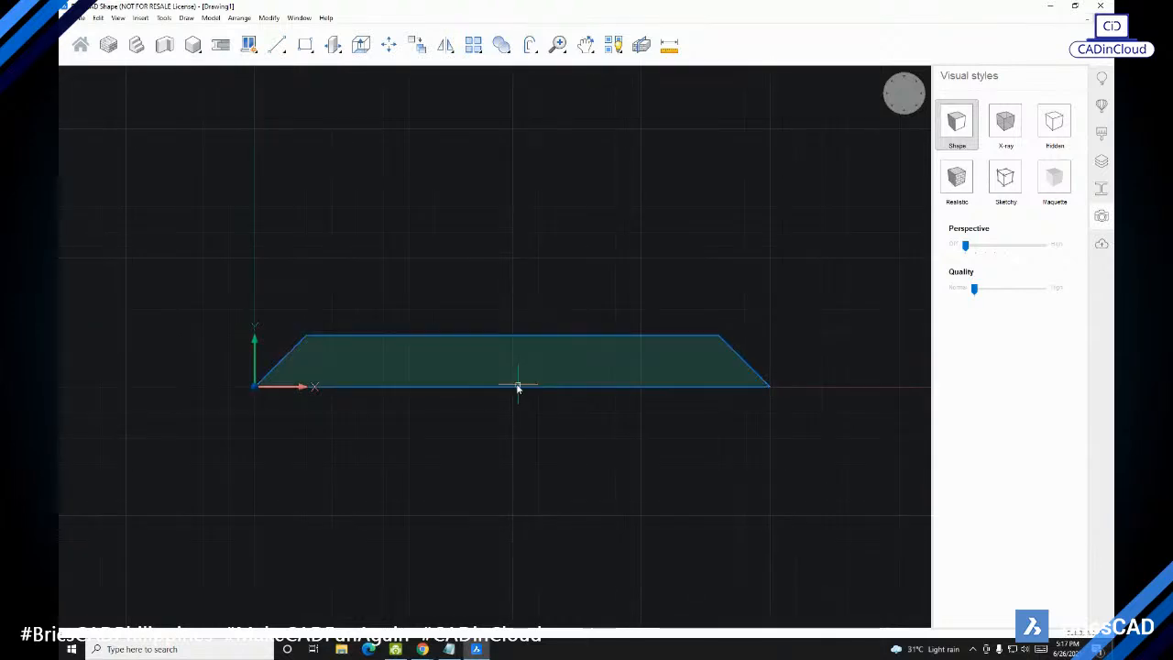
mouse_move(422, 379)
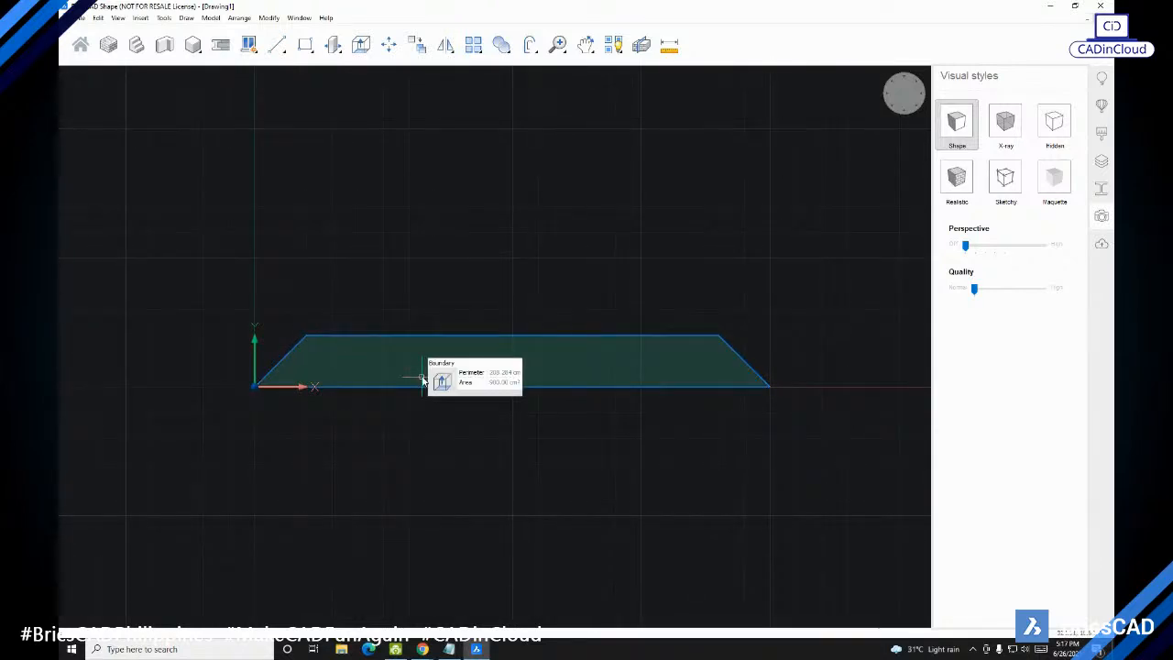
Step: Switch to a southwest isometric view with the whole trapezoid outline in sight
text(-v)
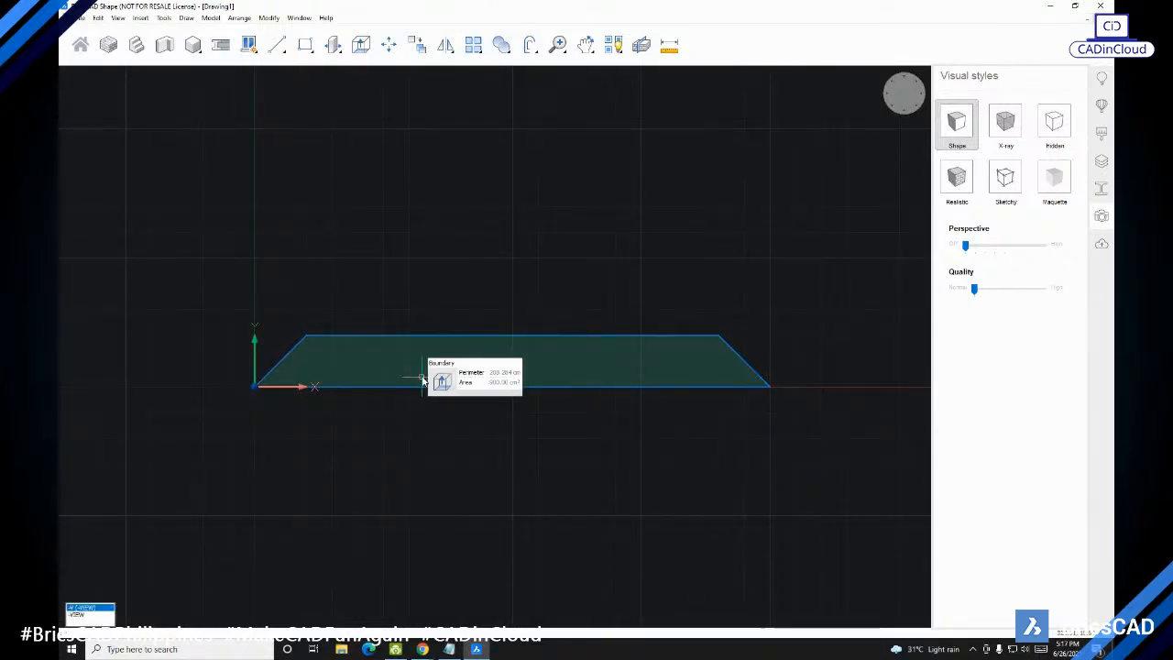
key(Return)
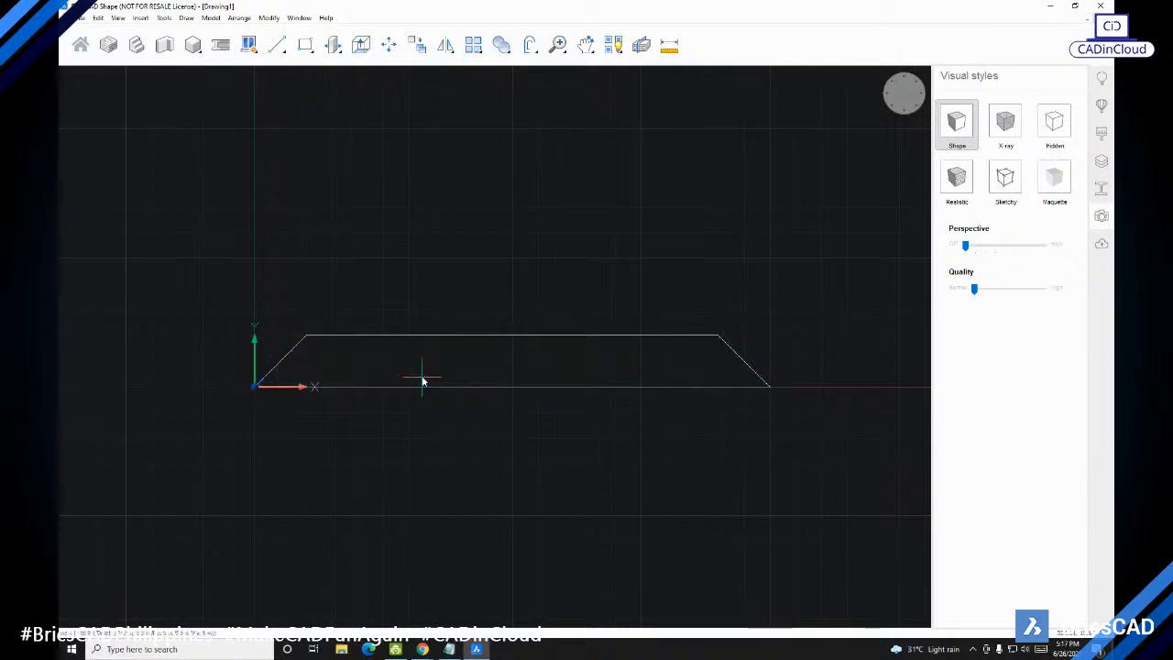
key(Return)
scroll(471, 365, down, 5)
middle_drag(488, 366, 536, 375)
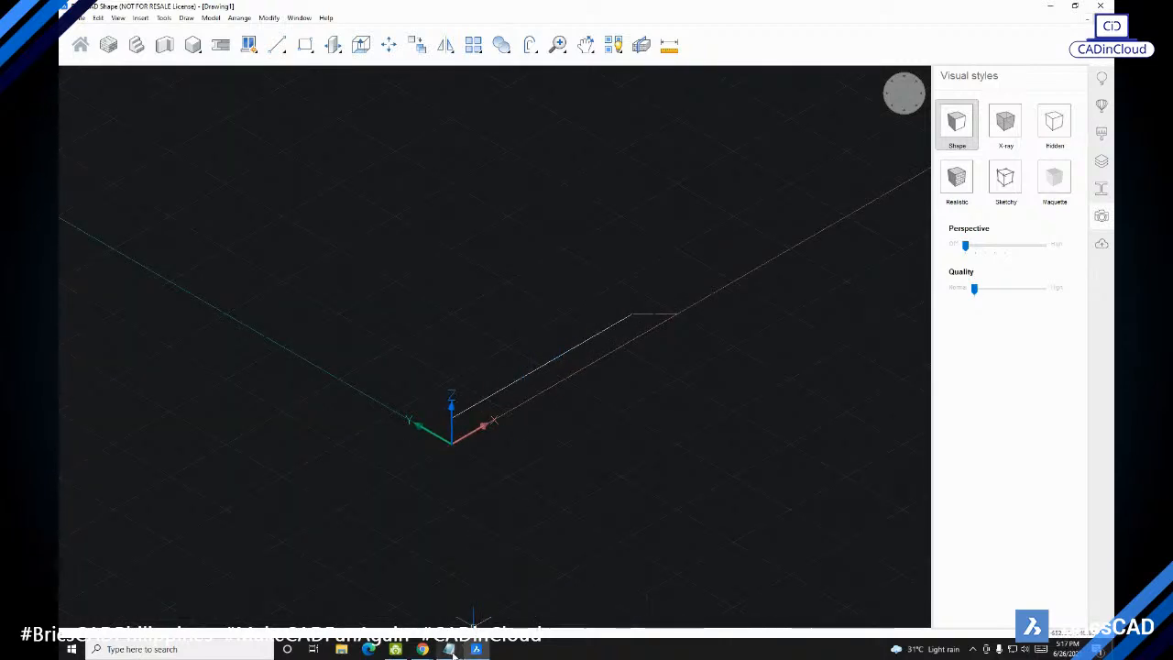
Step: Review the modeling command list in Notepad and return to the BricsCAD Shape drawing
click(449, 649)
drag(826, 183, 831, 213)
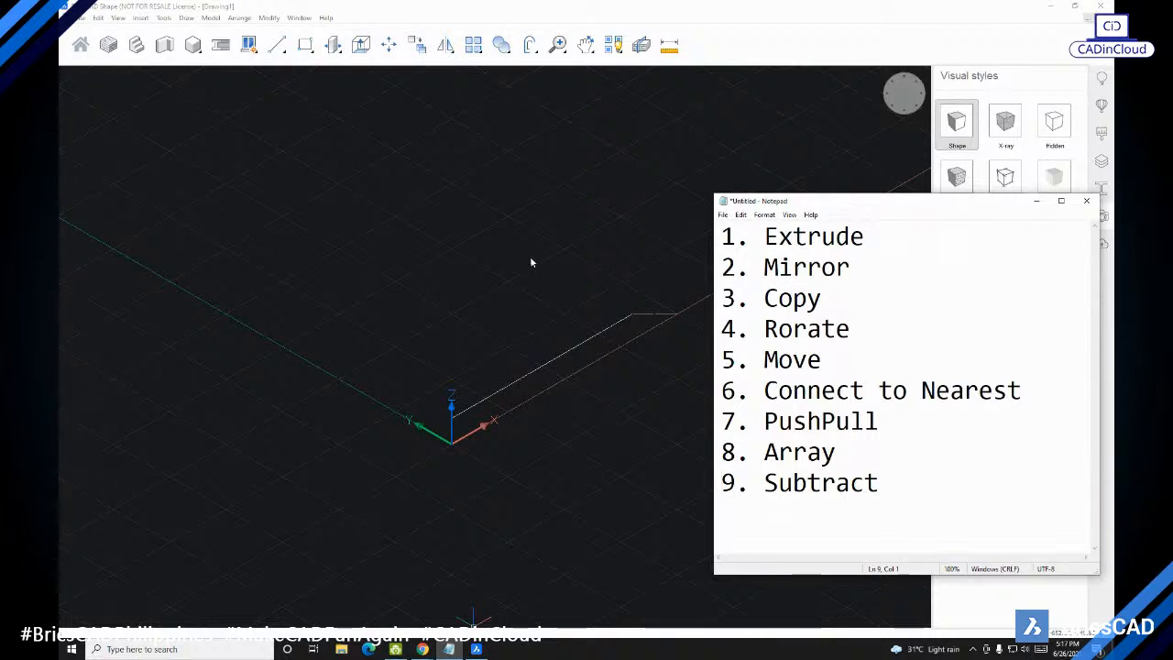
drag(507, 240, 384, 67)
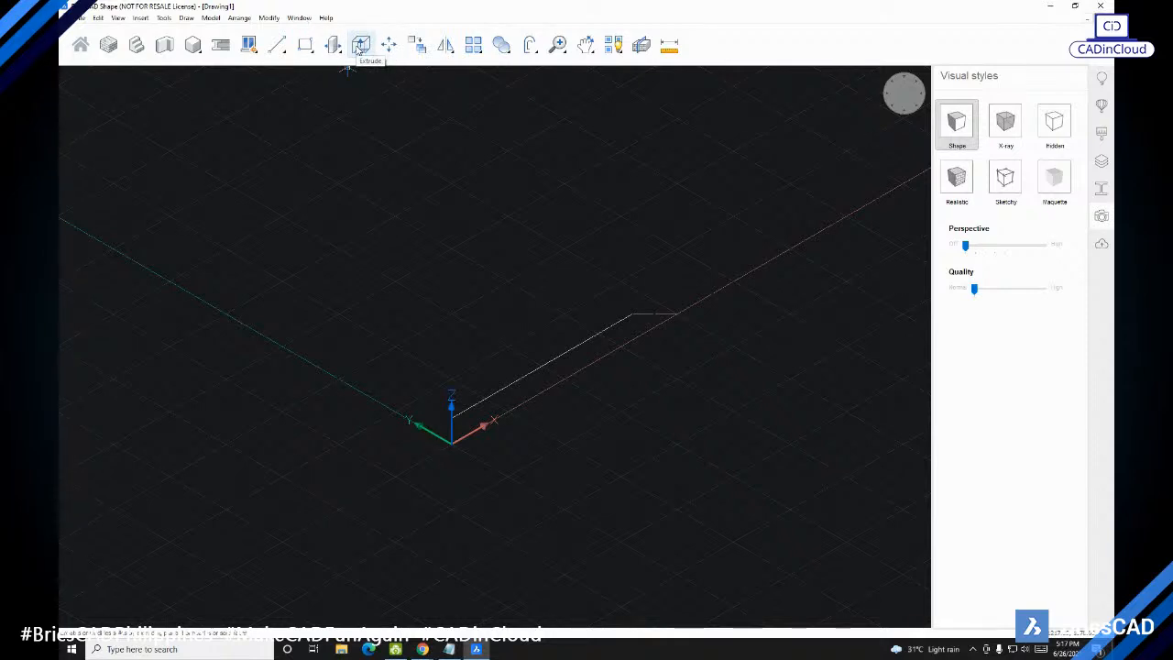
Step: Extrude the closed trapezoid outline upward along the Z axis into a solid bar
click(361, 51)
scroll(540, 361, up, 2)
middle_drag(540, 361, 461, 317)
scroll(483, 317, up, 2)
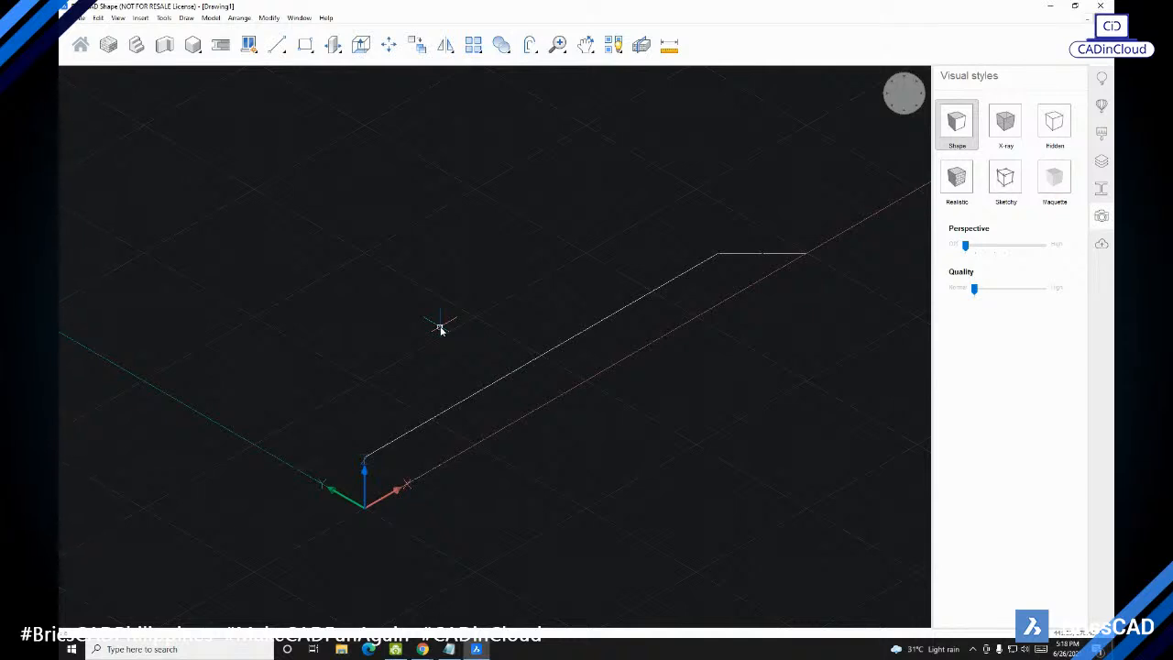
text(ext)
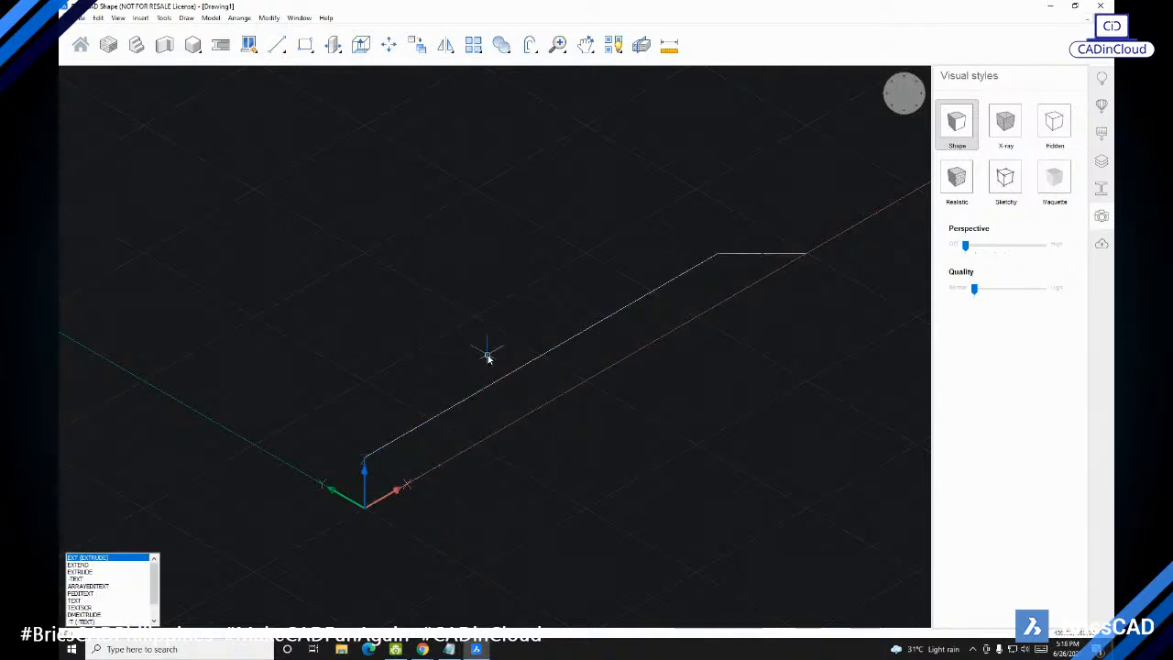
key(Return)
scroll(487, 356, down, 2)
middle_drag(498, 354, 460, 351)
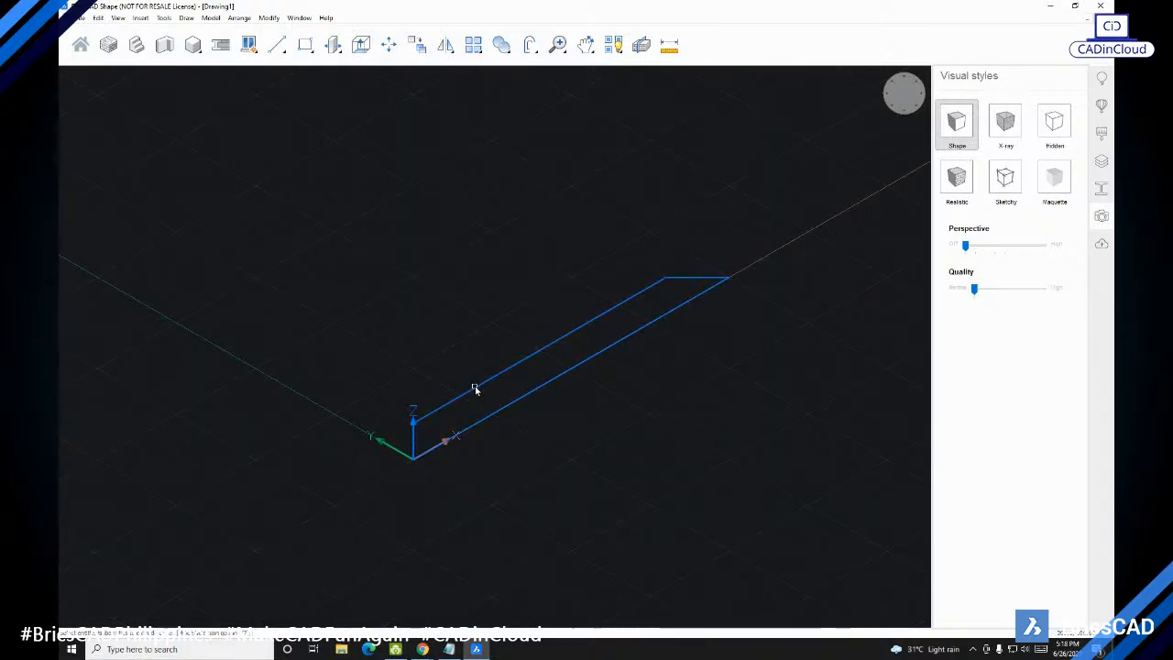
scroll(462, 385, up, 1)
key(Return)
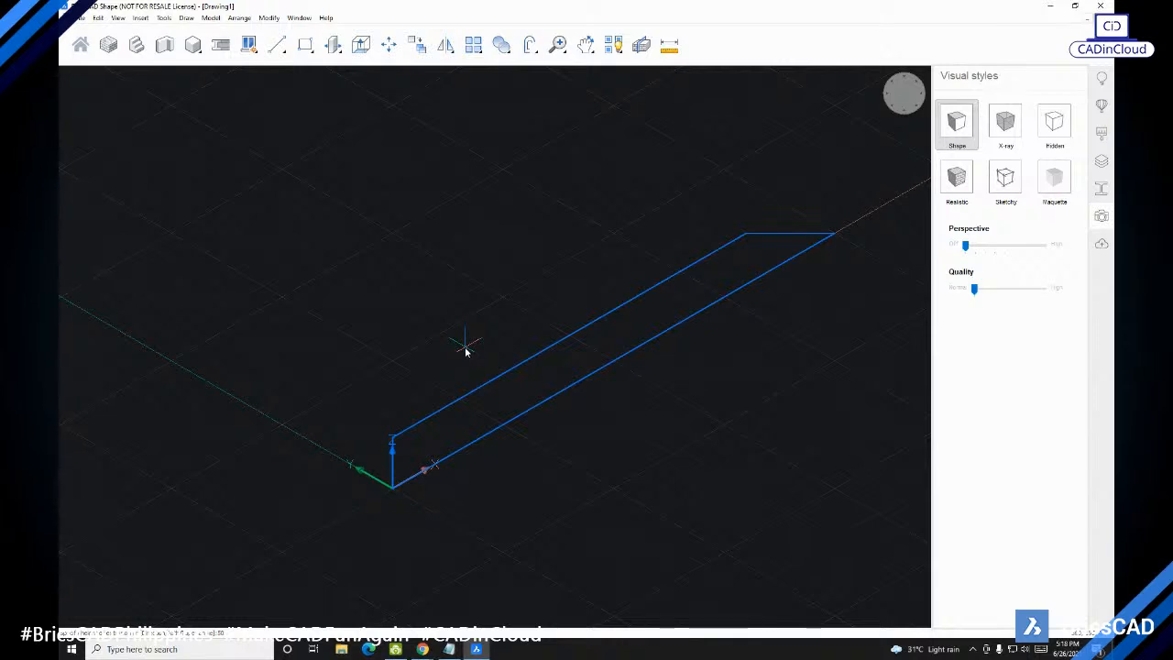
key(Return)
shift+middle_drag(548, 368, 632, 390)
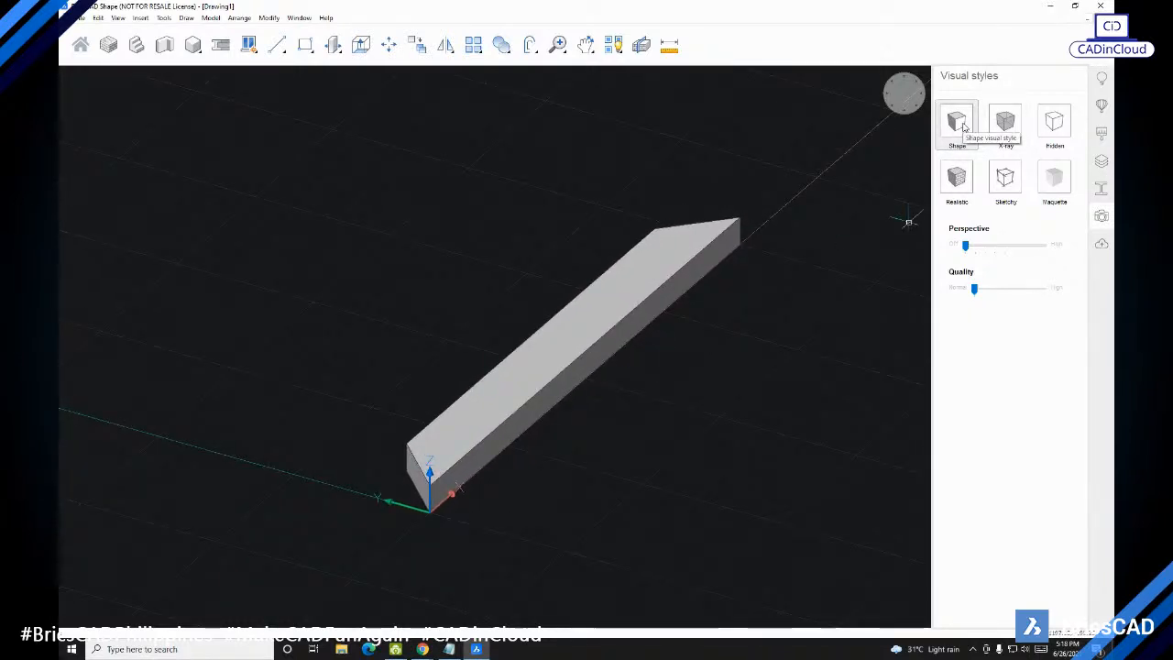
Step: Compare the solid bar in the X-ray, Hidden, Realistic and Sketchy visual styles, and return to the Shape style
click(1009, 132)
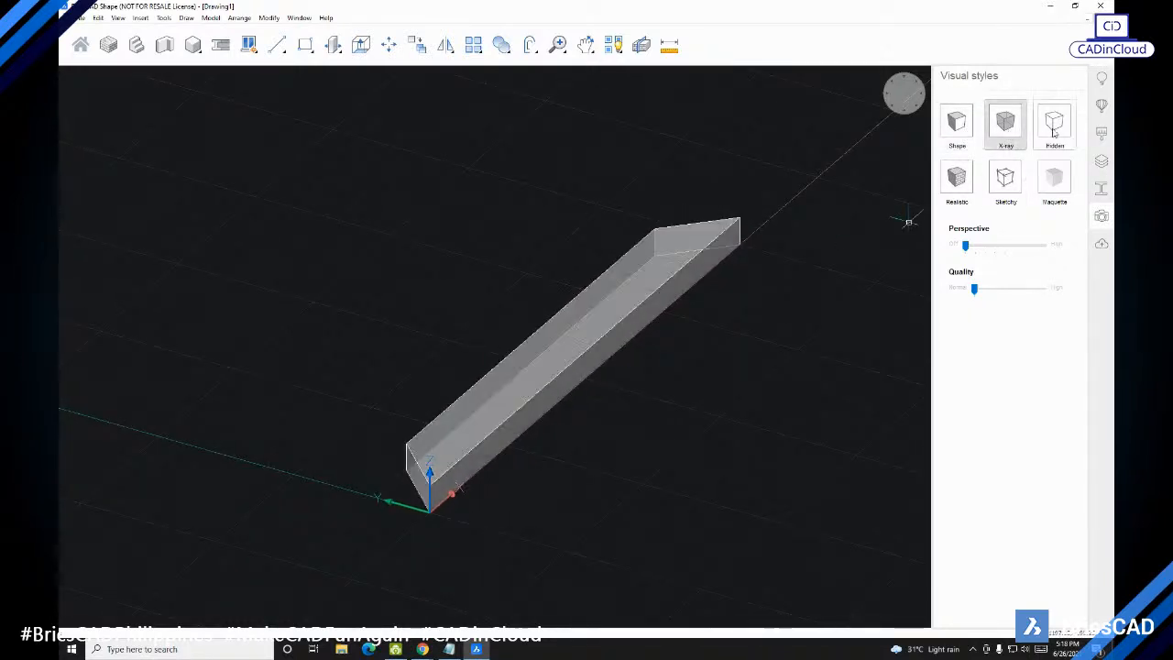
click(1054, 131)
click(957, 179)
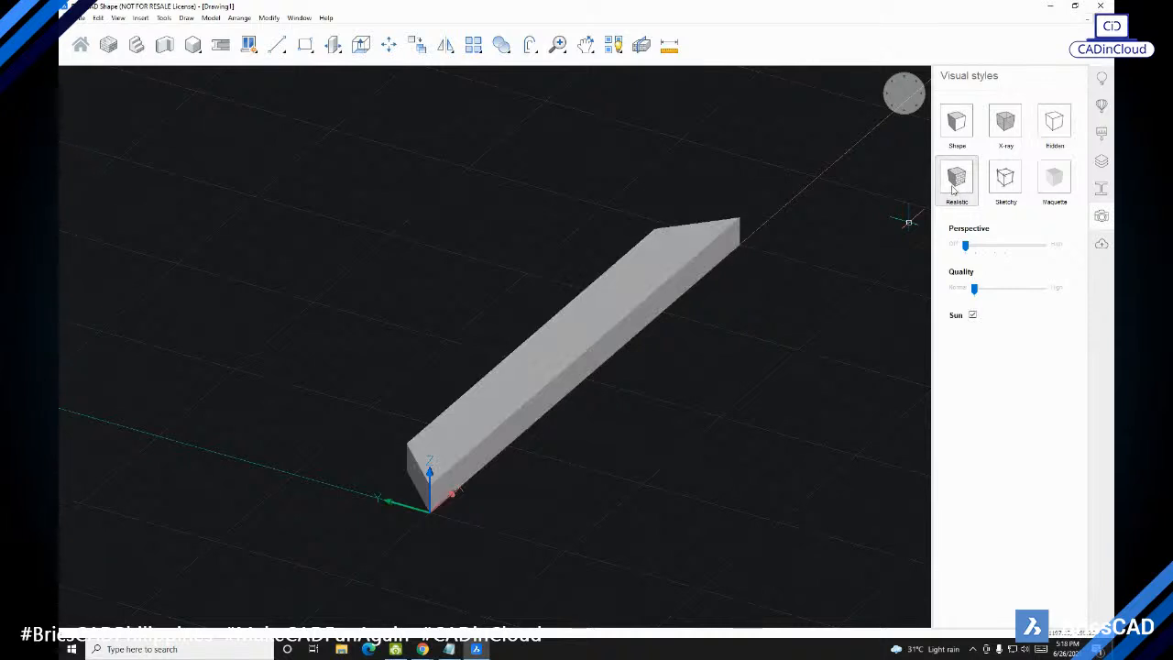
click(1005, 178)
click(957, 123)
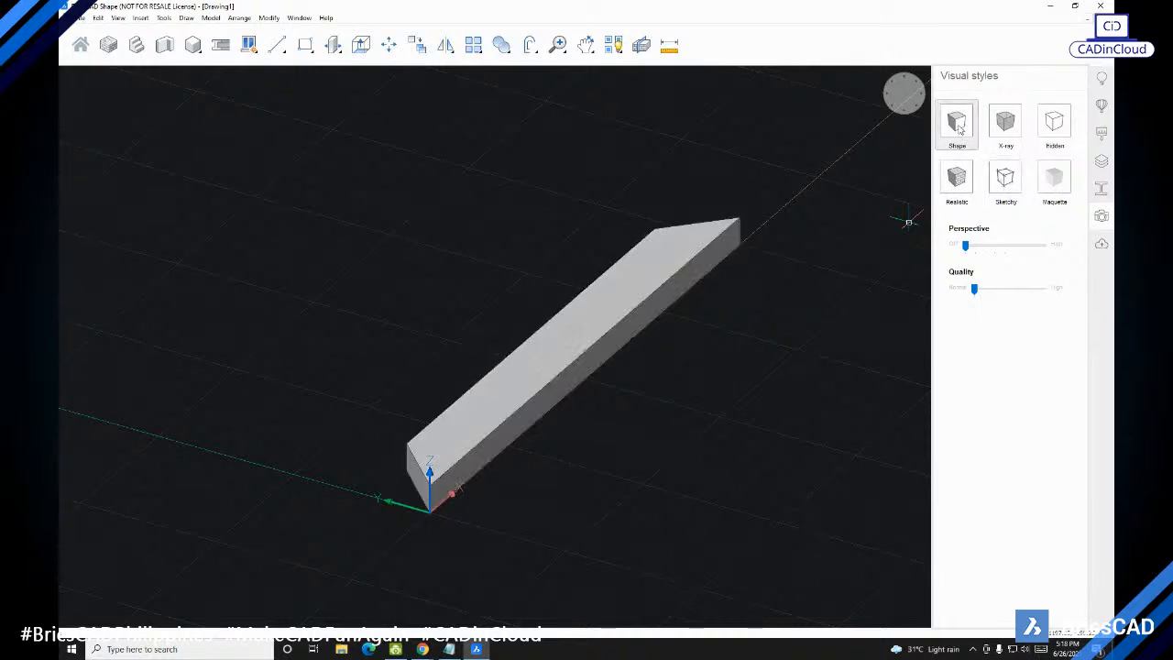
Step: Inspect the solid bar's edges, angled ends and upper face from several angles and distances
mouse_move(663, 220)
shift+middle_down()
mouse_move(651, 202)
mouse_move(656, 212)
shift+middle_up()
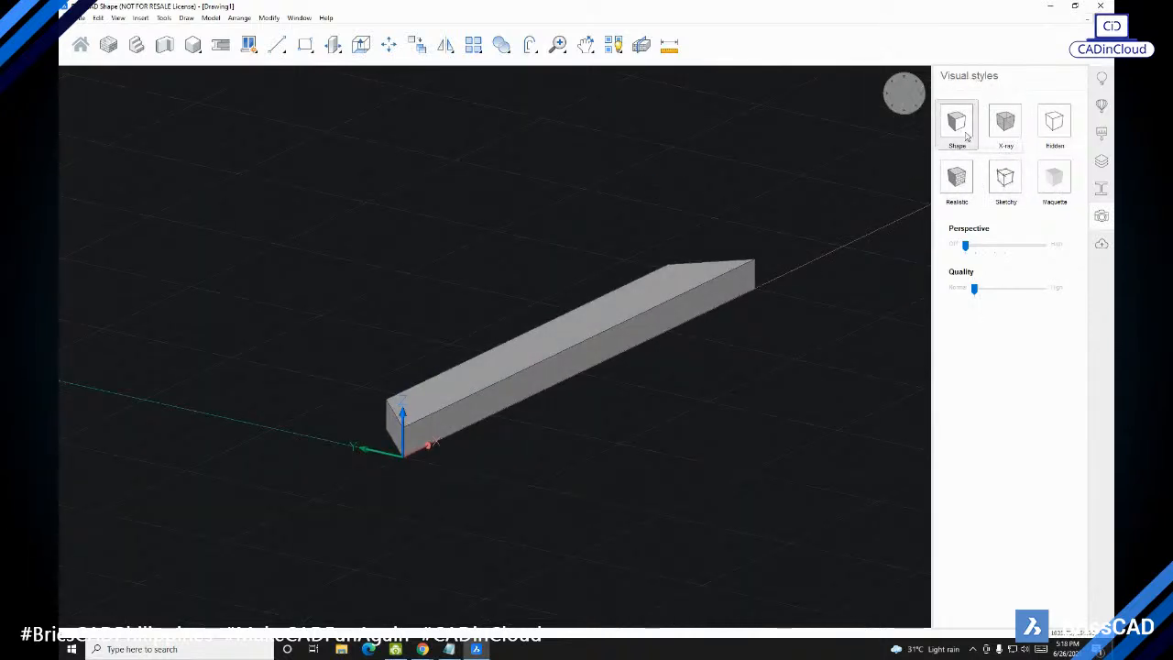
shift+middle_drag(718, 235, 668, 284)
scroll(621, 269, down, 3)
middle_drag(600, 313, 553, 265)
scroll(614, 277, up, 3)
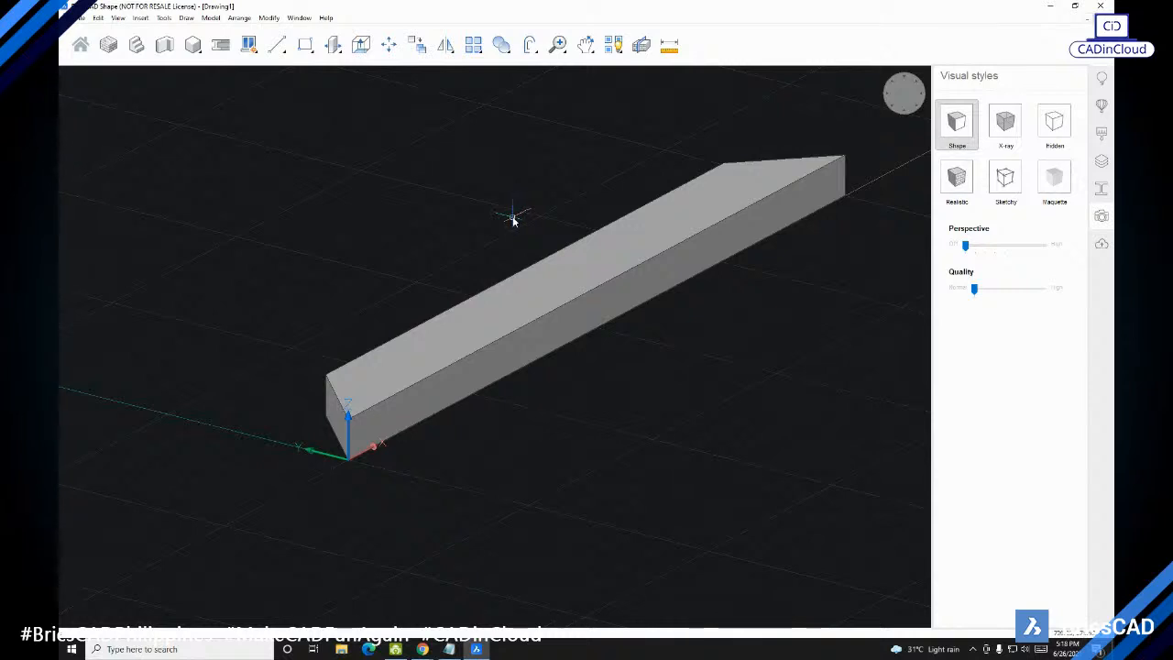
middle_drag(566, 216, 517, 272)
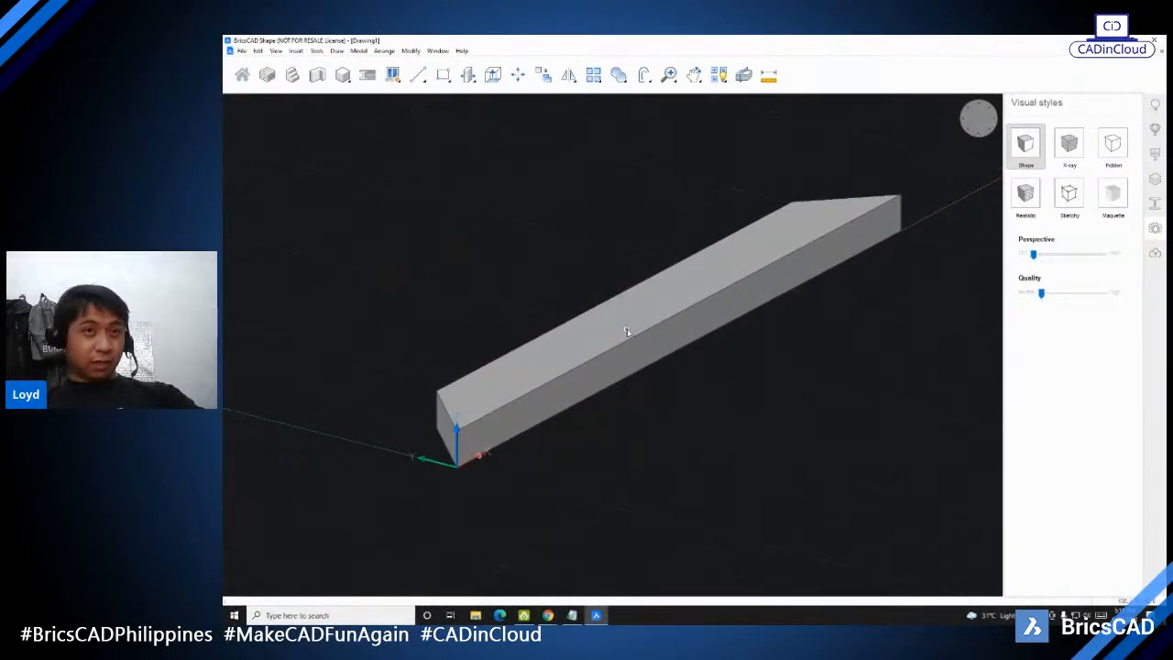
mouse_move(635, 332)
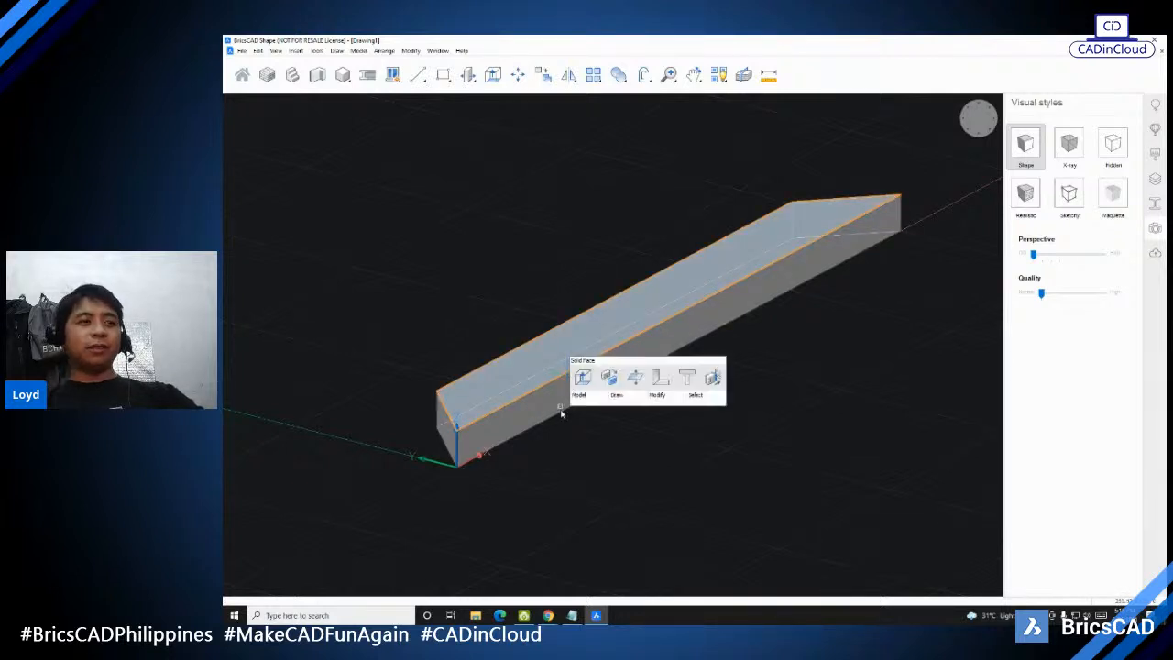
Step: Check the modeling command list in Notepad for the command after Extrude and return to the BricsCAD Shape drawing
mouse_move(684, 323)
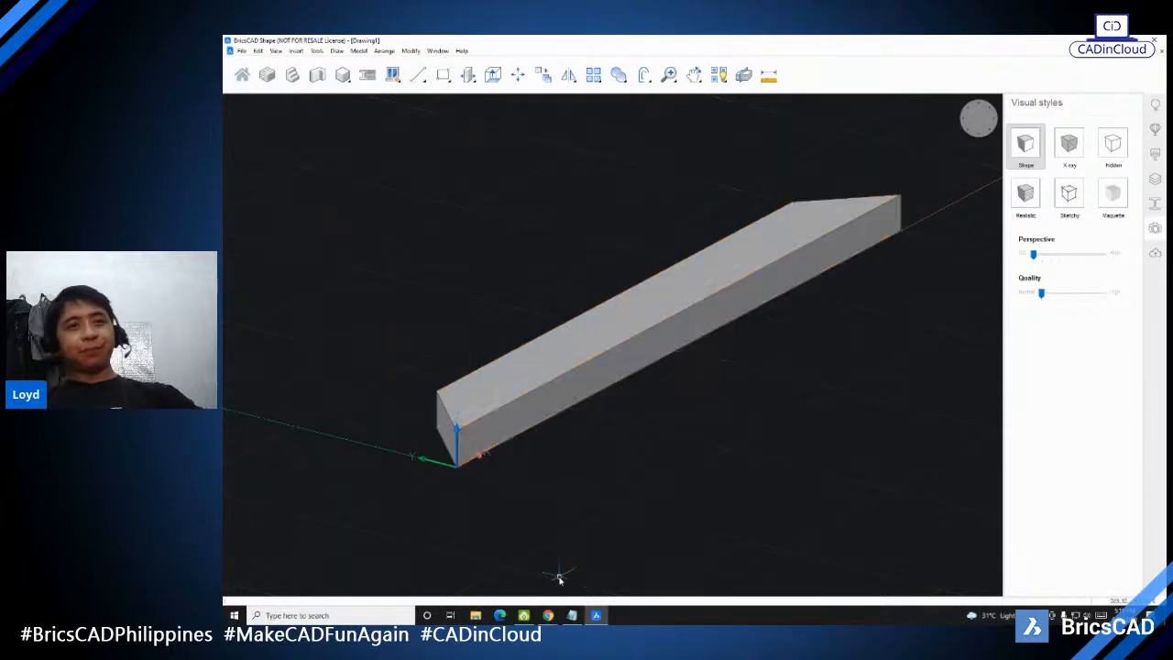
click(572, 615)
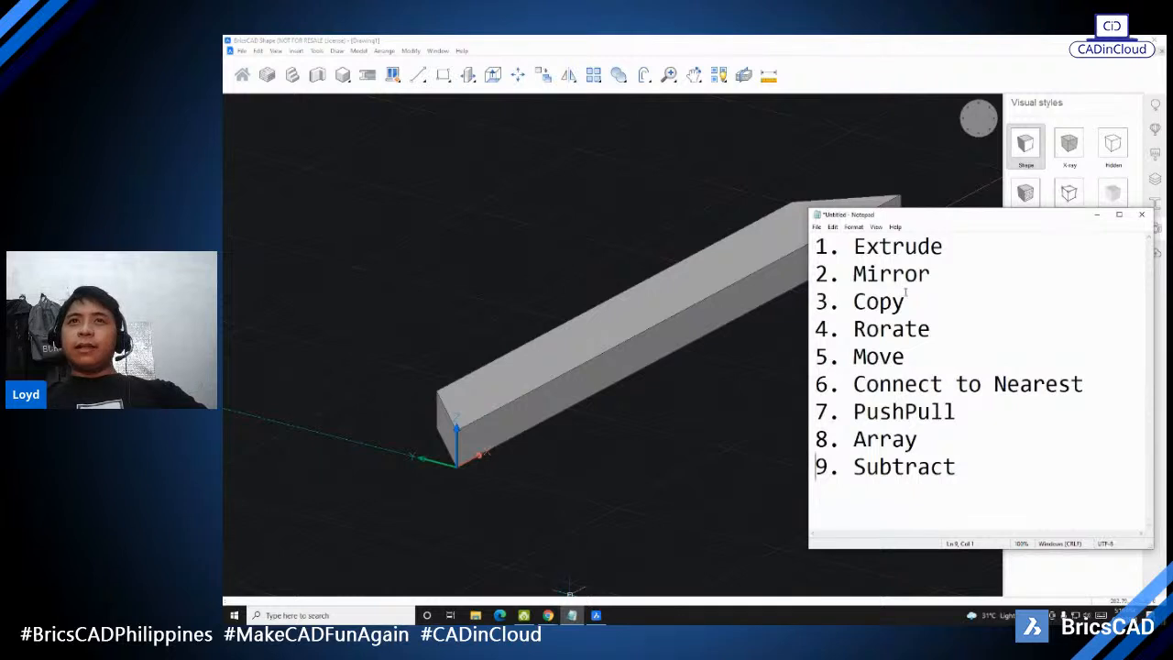
click(1098, 215)
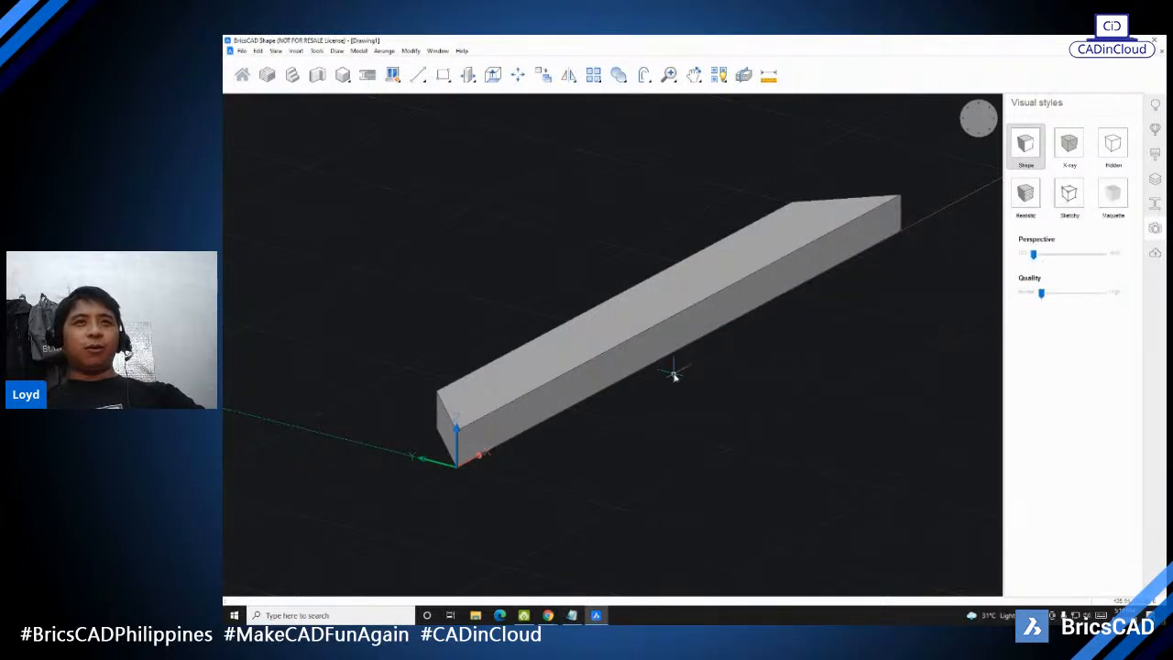
Step: Examine the solid bar and its angled end at the origin relative to the X and Y axes
shift+middle_drag(672, 377, 700, 346)
scroll(714, 348, down, 2)
middle_drag(620, 343, 667, 352)
scroll(709, 344, up, 4)
scroll(701, 348, down, 2)
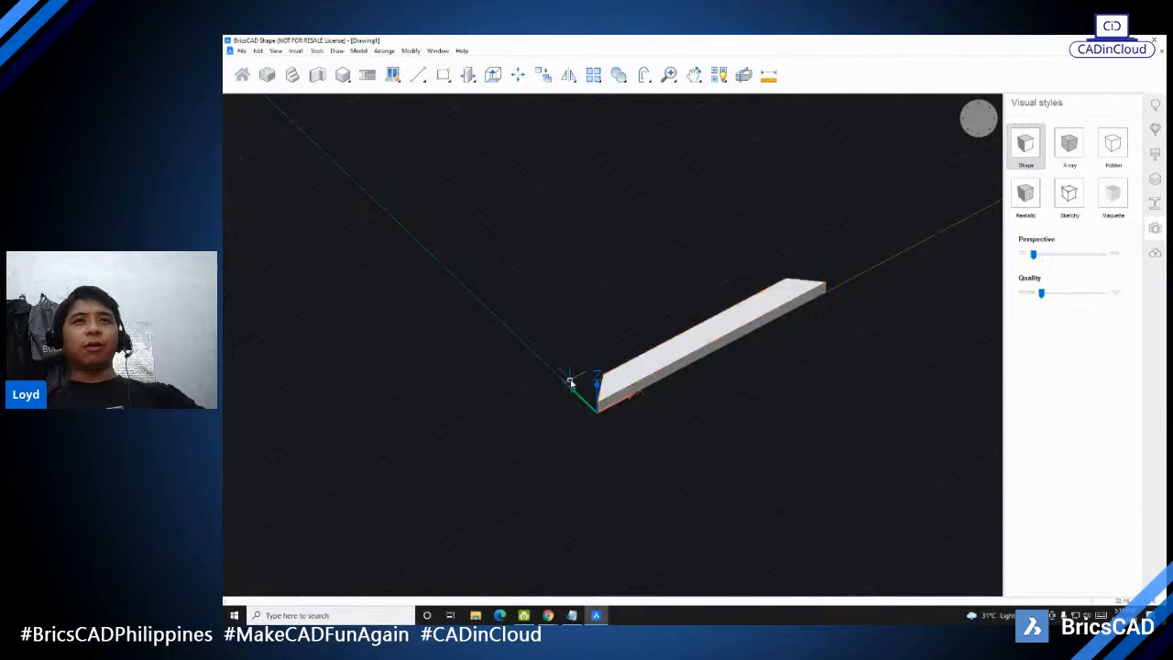
scroll(571, 388, up, 2)
key(ctrl)
key(ctrl)
key(ctrl)
shift+middle_drag(685, 421, 652, 403)
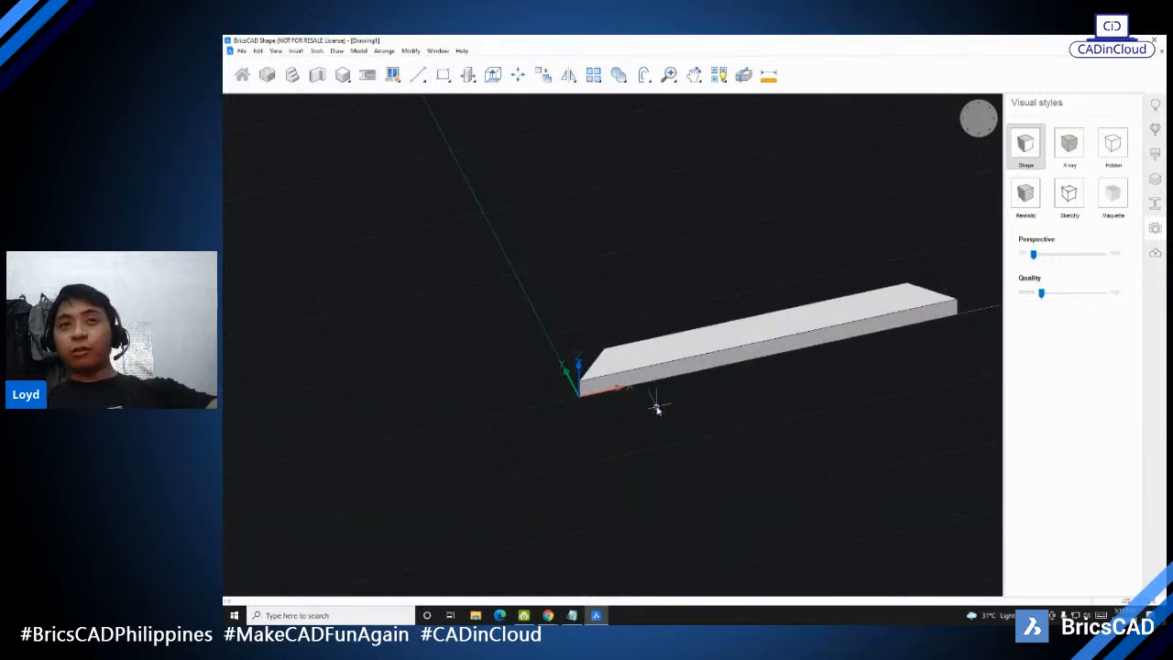
Step: Mirror the solid bar across the upper edge of its angled end at the origin, keeping the original bar
text(mi)
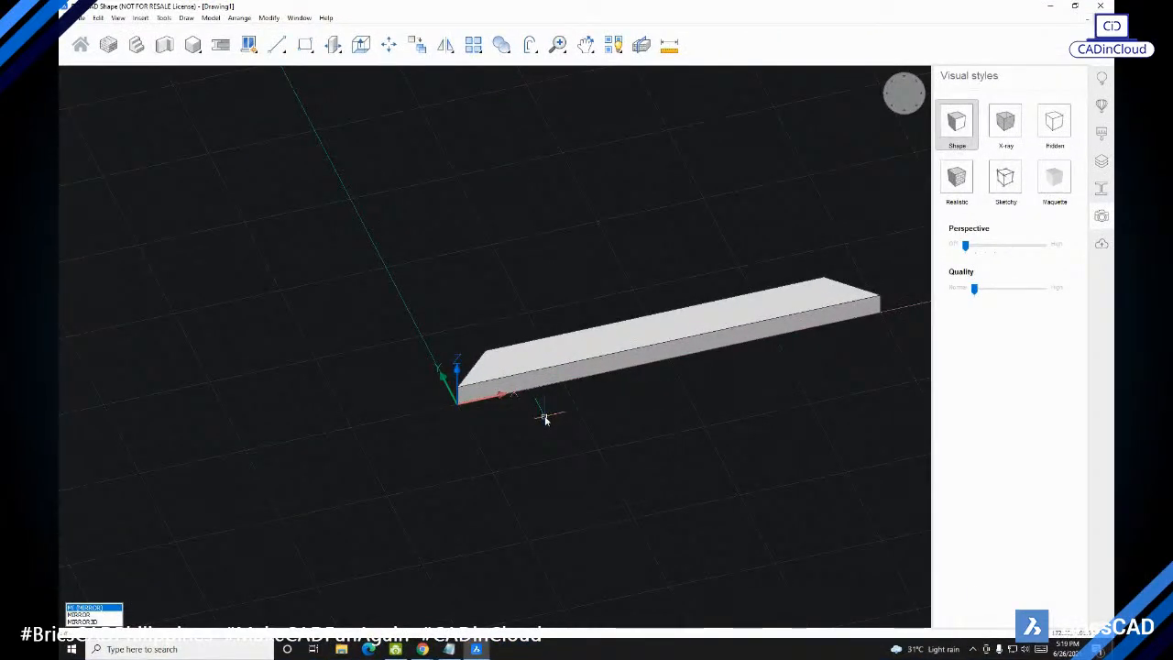
key(Return)
click(546, 370)
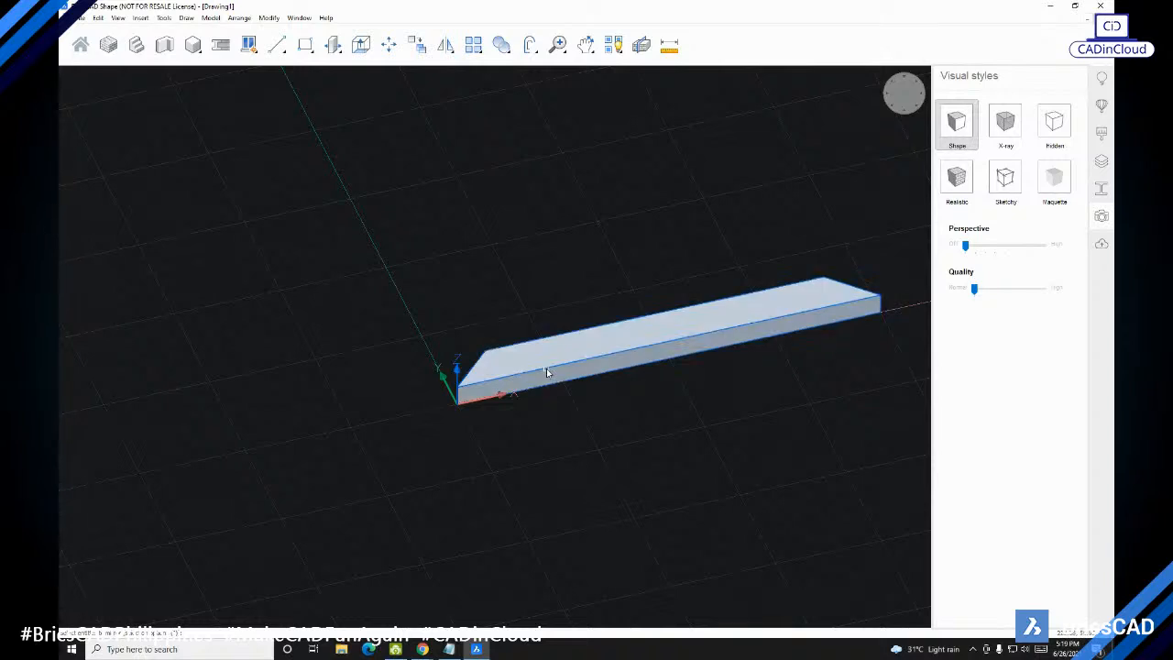
shift+middle_drag(546, 370, 593, 422)
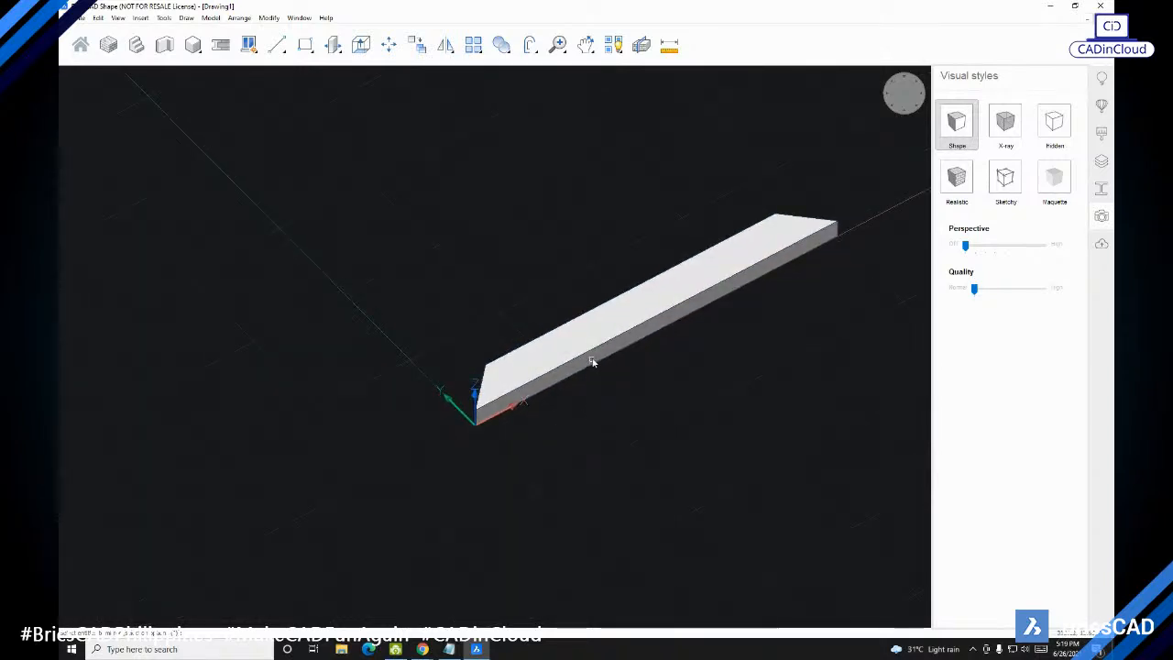
scroll(562, 359, up, 3)
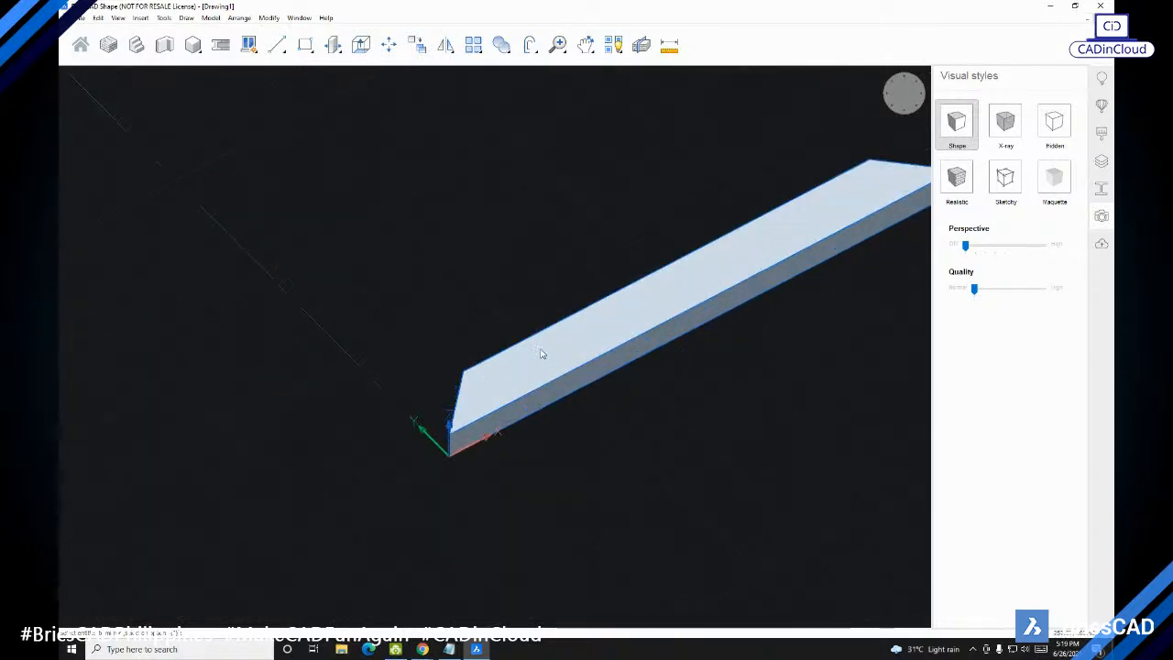
key(Return)
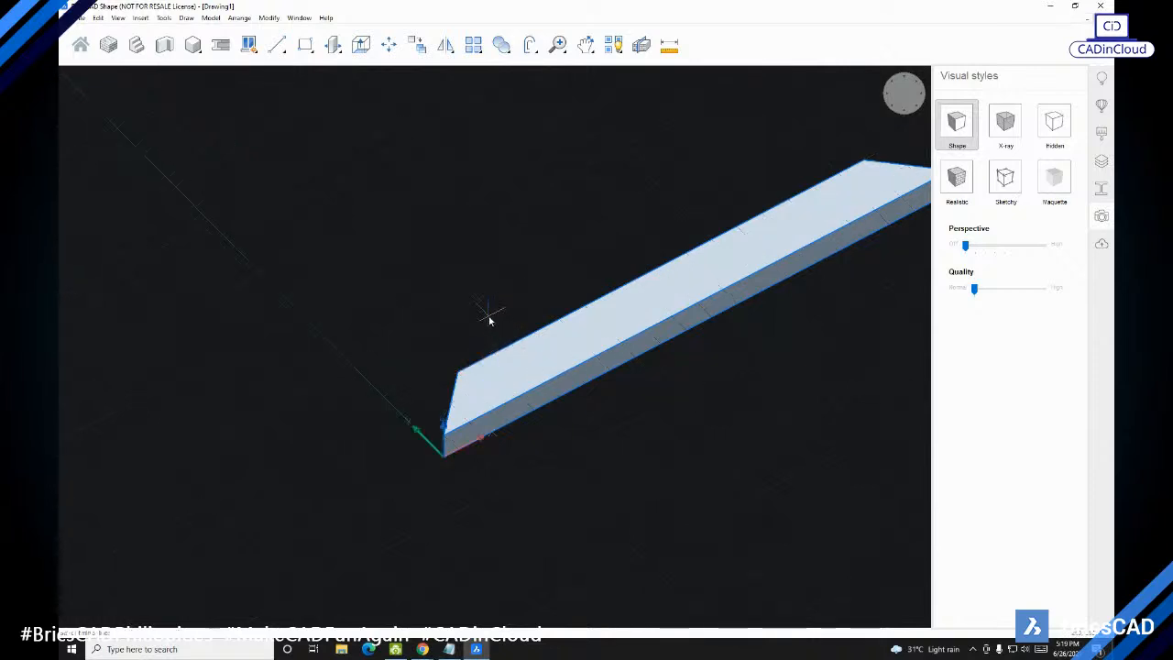
scroll(490, 319, down, 2)
shift+middle_drag(632, 414, 519, 414)
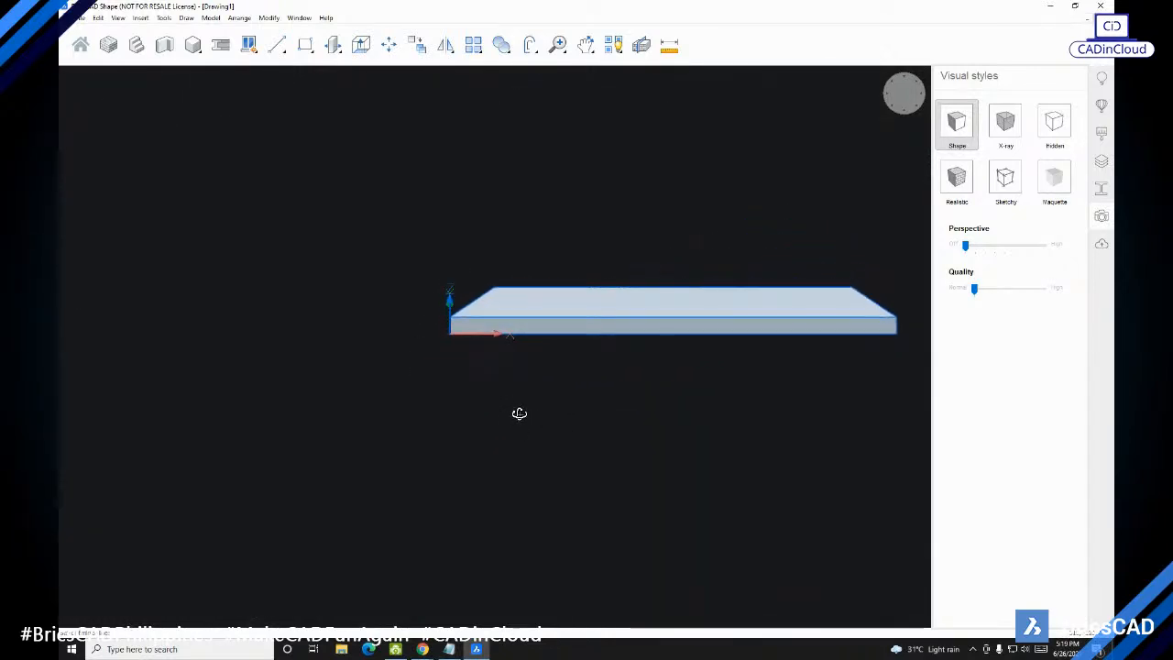
scroll(456, 263, up, 2)
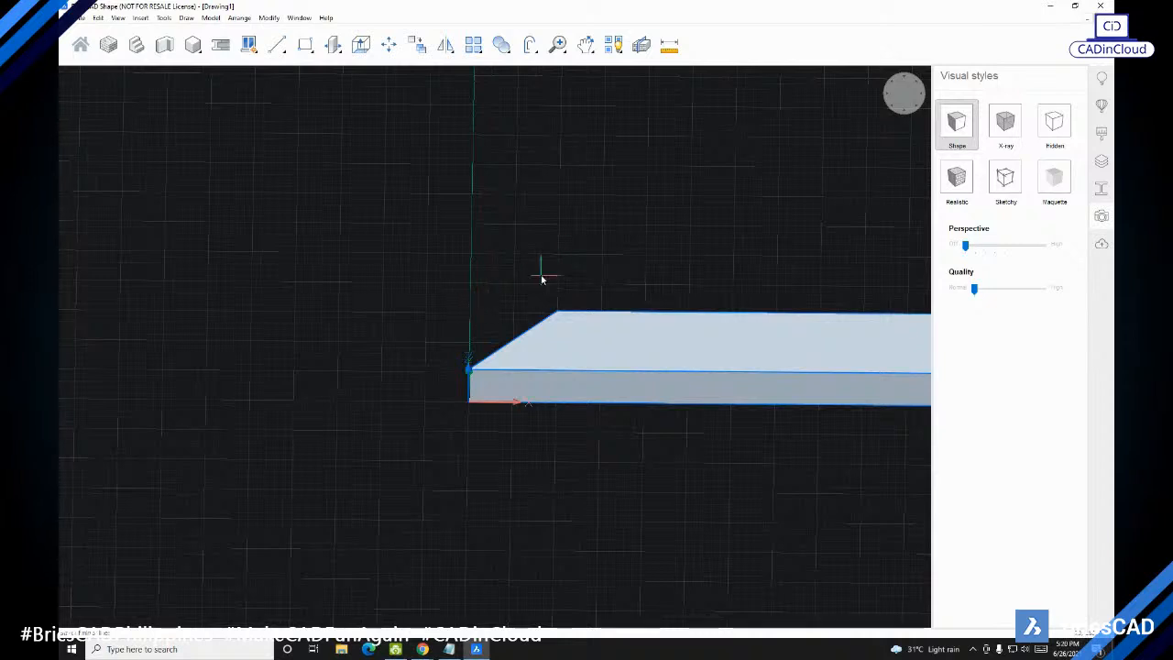
click(469, 370)
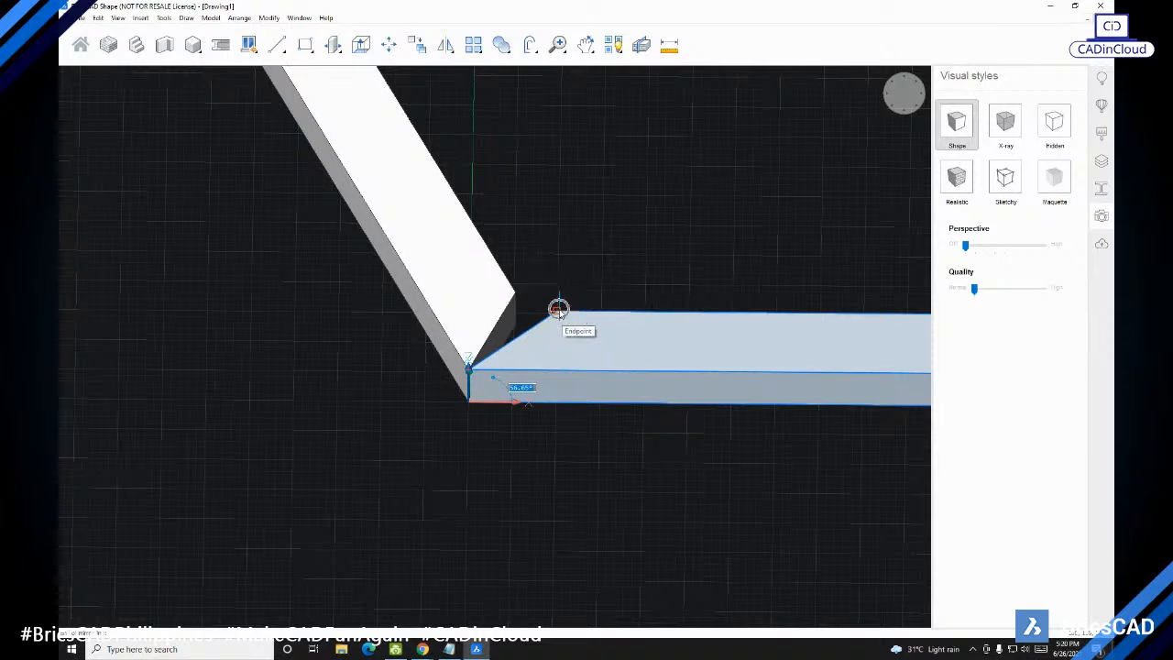
click(559, 312)
scroll(560, 312, down, 1)
scroll(560, 314, down, 2)
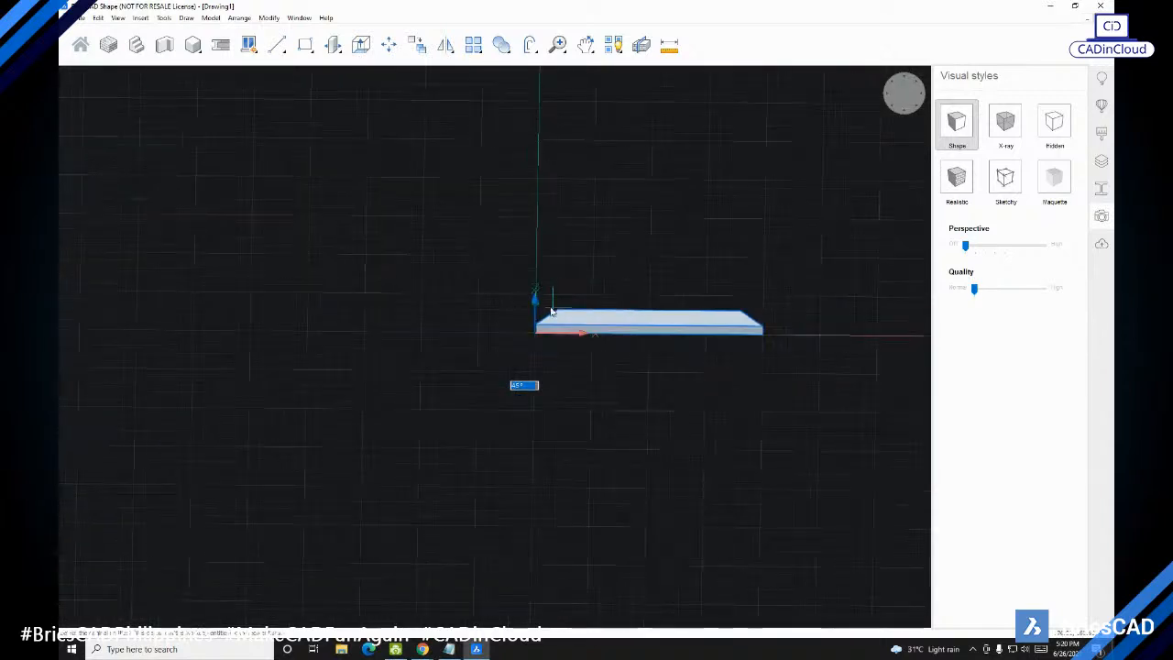
shift+middle_drag(489, 324, 519, 364)
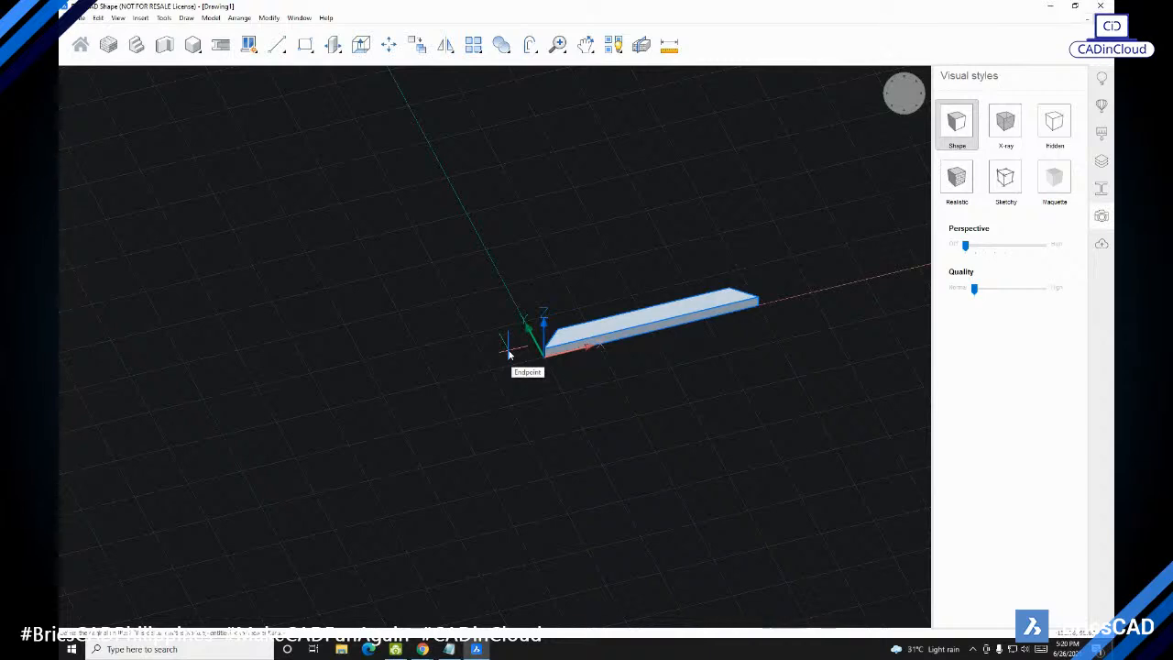
scroll(577, 321, up, 2)
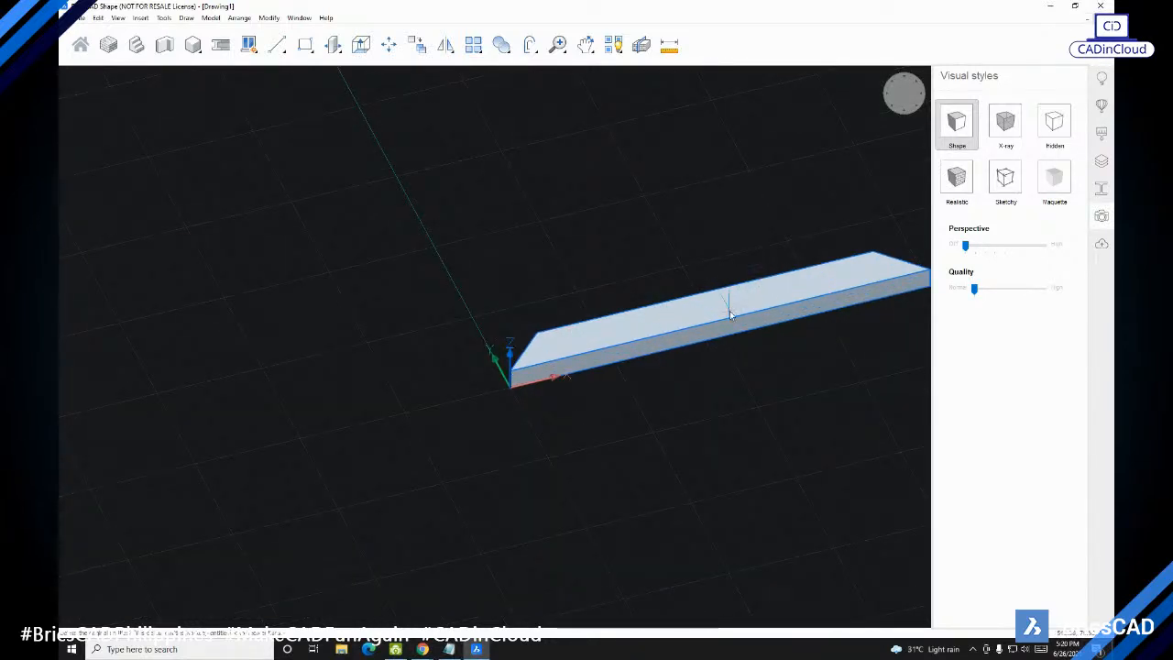
shift+middle_drag(463, 299, 486, 345)
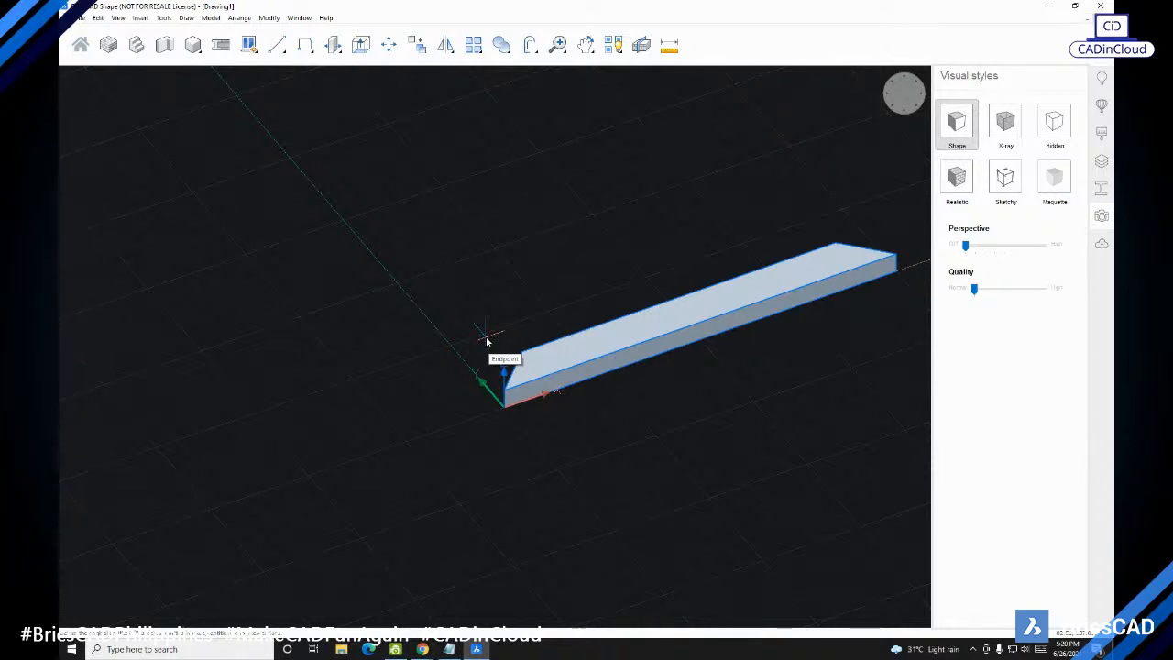
click(487, 342)
Step: Mirror both bars across the line through their free inner corners, keeping the originals, to close a square frame
shift+middle_drag(532, 262, 468, 251)
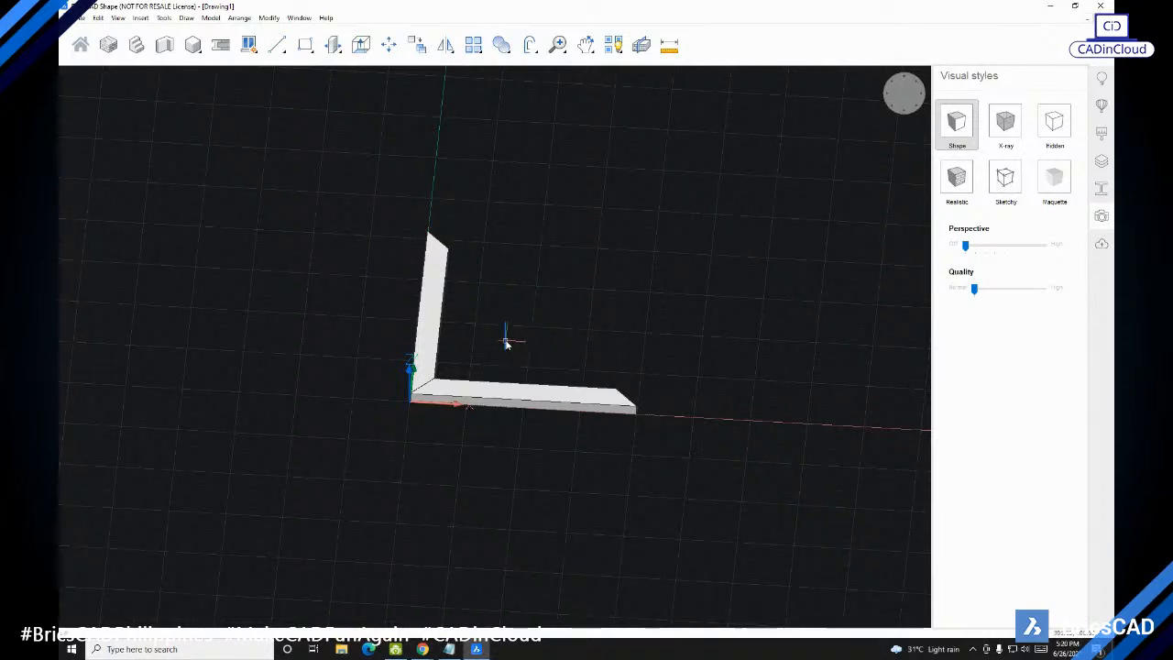
drag(535, 291, 357, 429)
scroll(504, 275, up, 3)
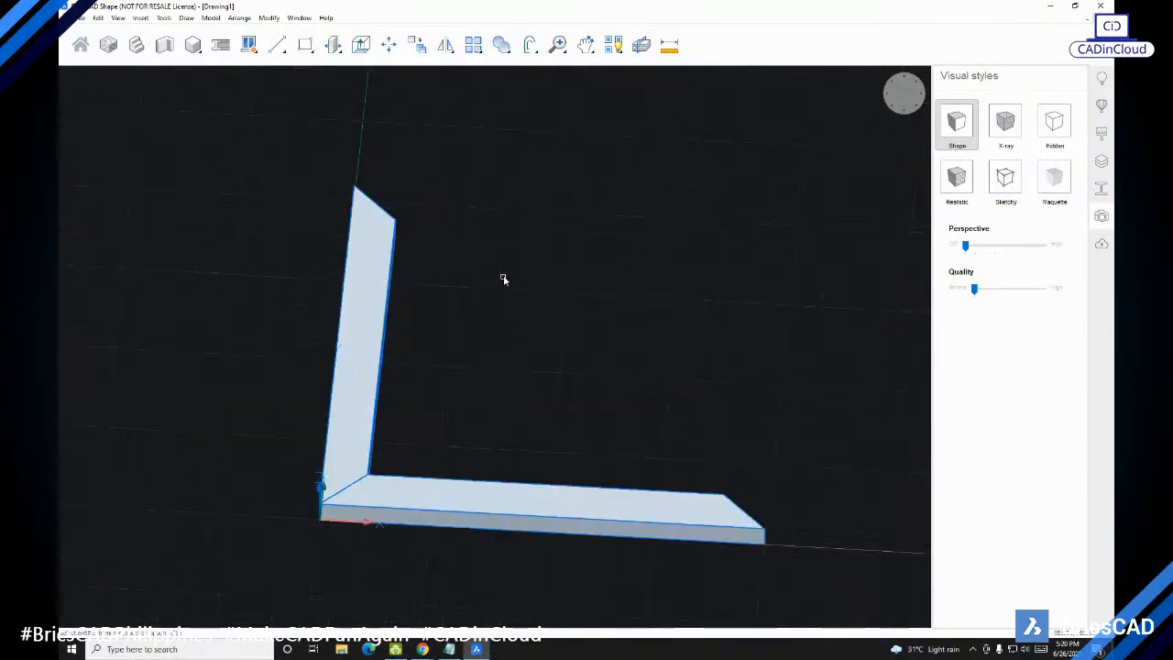
click(396, 219)
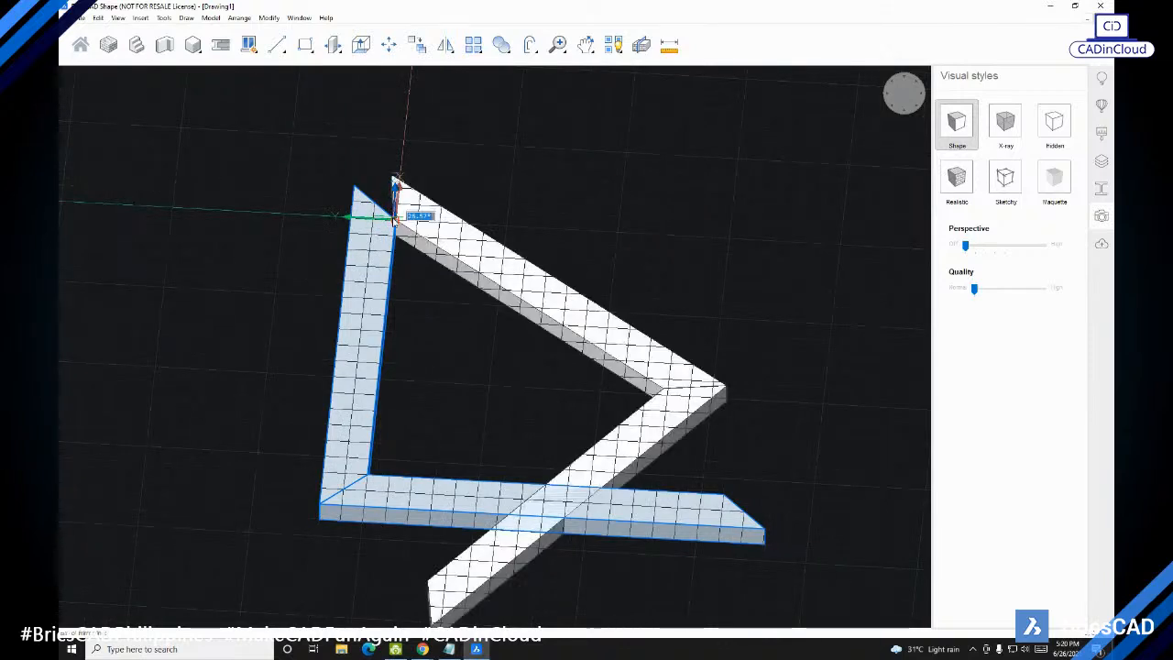
click(724, 496)
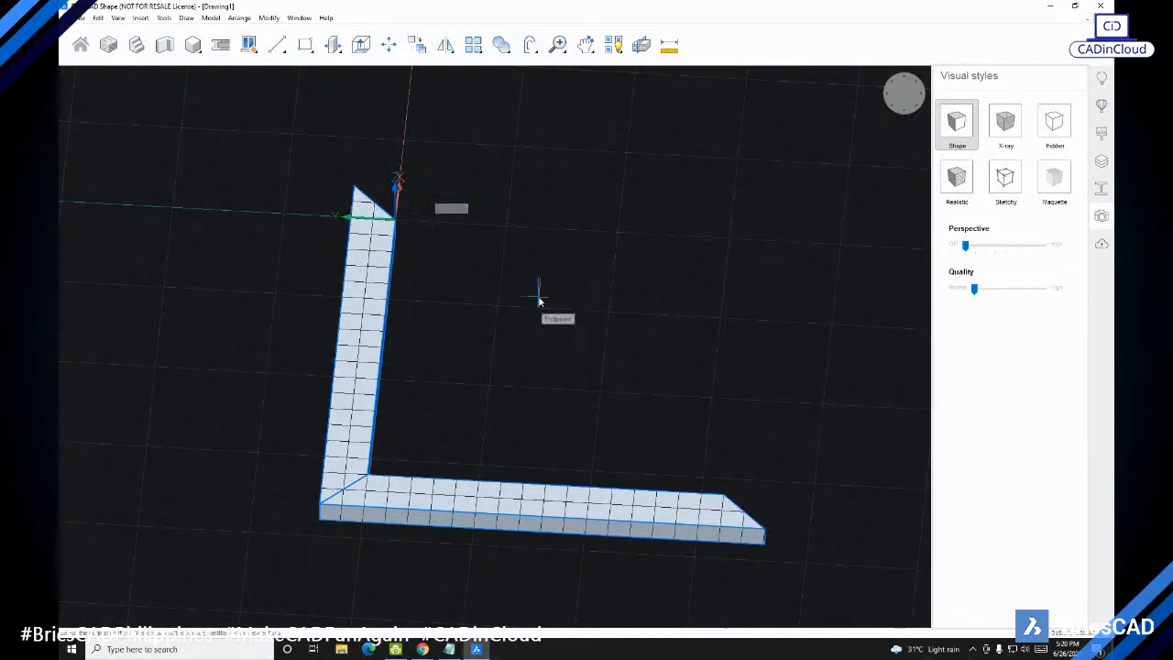
key(Return)
scroll(524, 323, down, 5)
shift+drag(519, 330, 606, 343)
scroll(541, 335, up, 4)
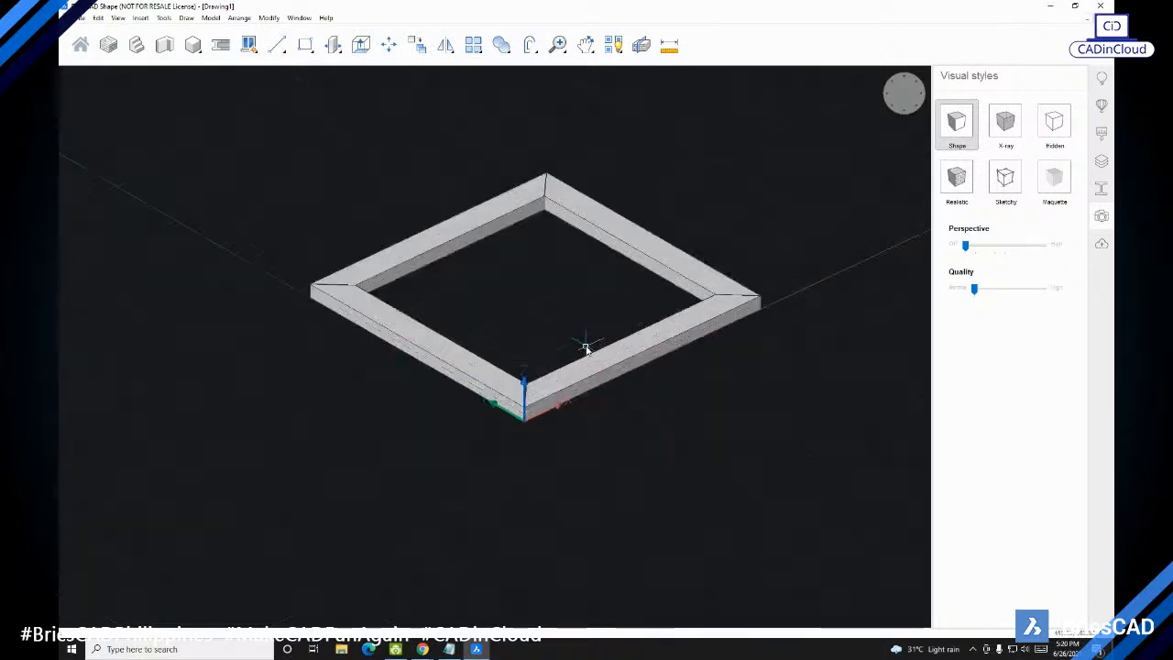
Step: Look over the closed frame, check the command list in Notepad for the command after Mirror, and return to the drawing
scroll(587, 348, up, 2)
middle_drag(587, 348, 556, 388)
middle_drag(656, 436, 683, 421)
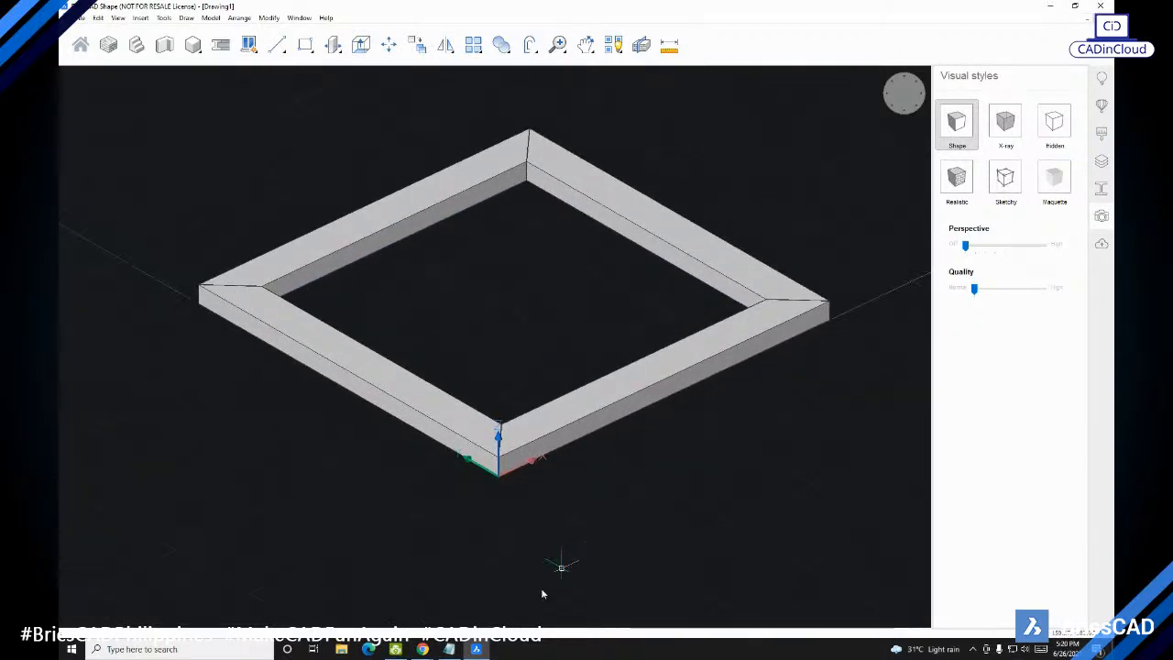
mouse_move(444, 650)
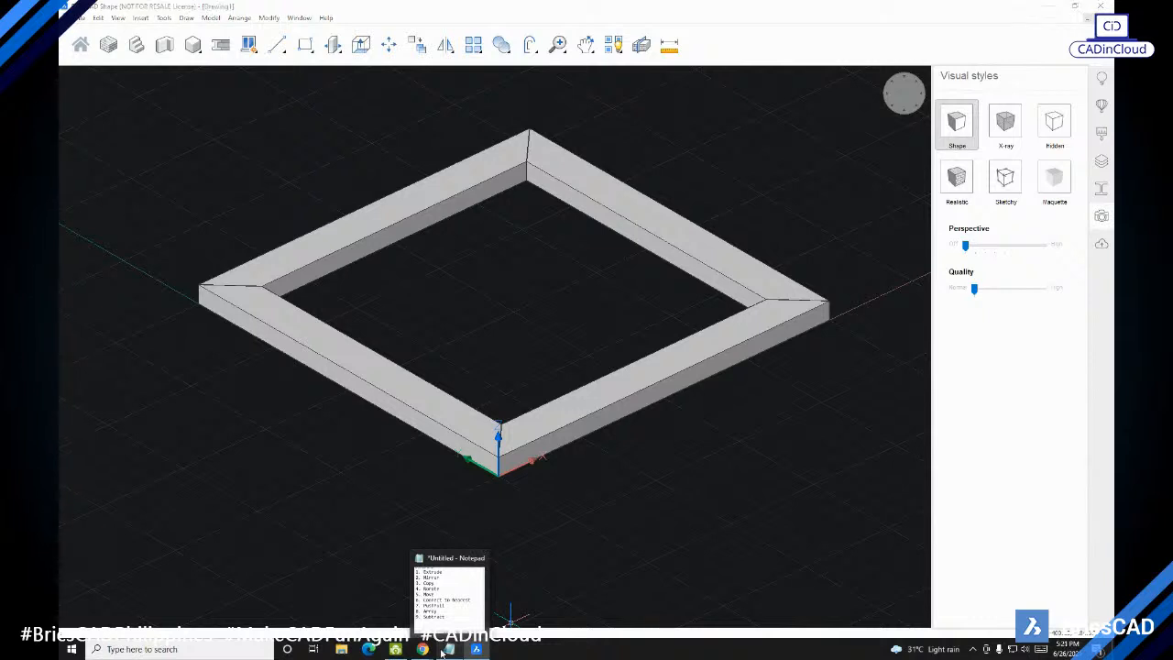
click(444, 650)
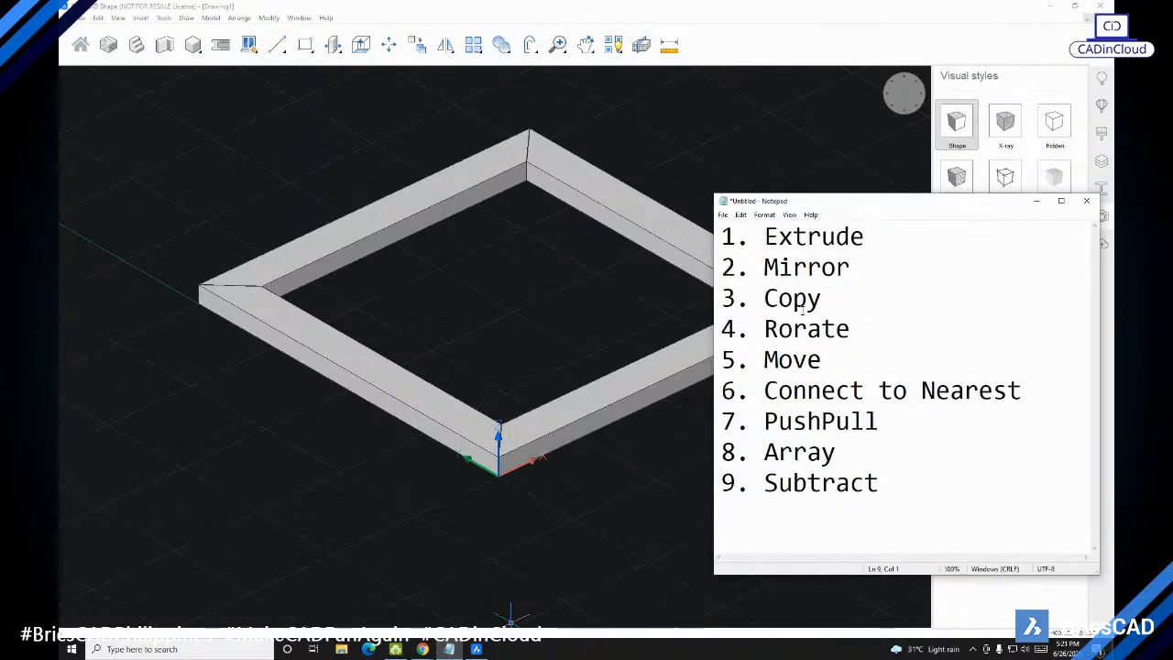
click(1039, 203)
Step: Examine the square frame's mitred corners, inner opening and sides from near and far
scroll(546, 319, down, 2)
middle_drag(570, 314, 553, 313)
middle_drag(645, 347, 520, 360)
scroll(547, 355, down, 3)
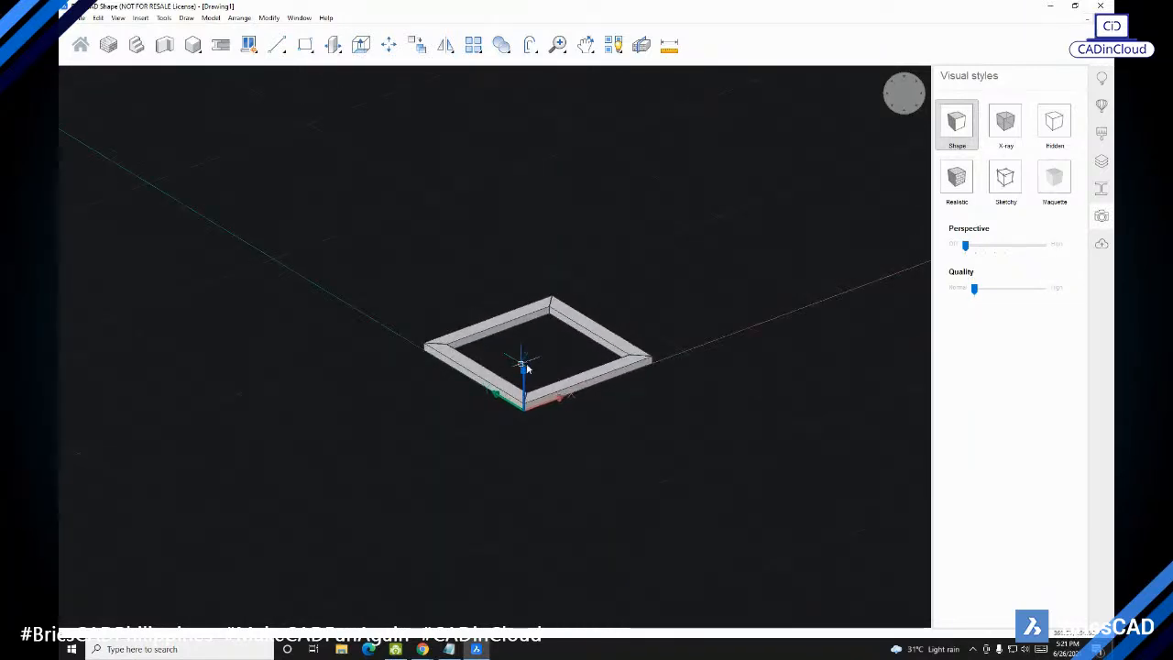
mouse_move(548, 384)
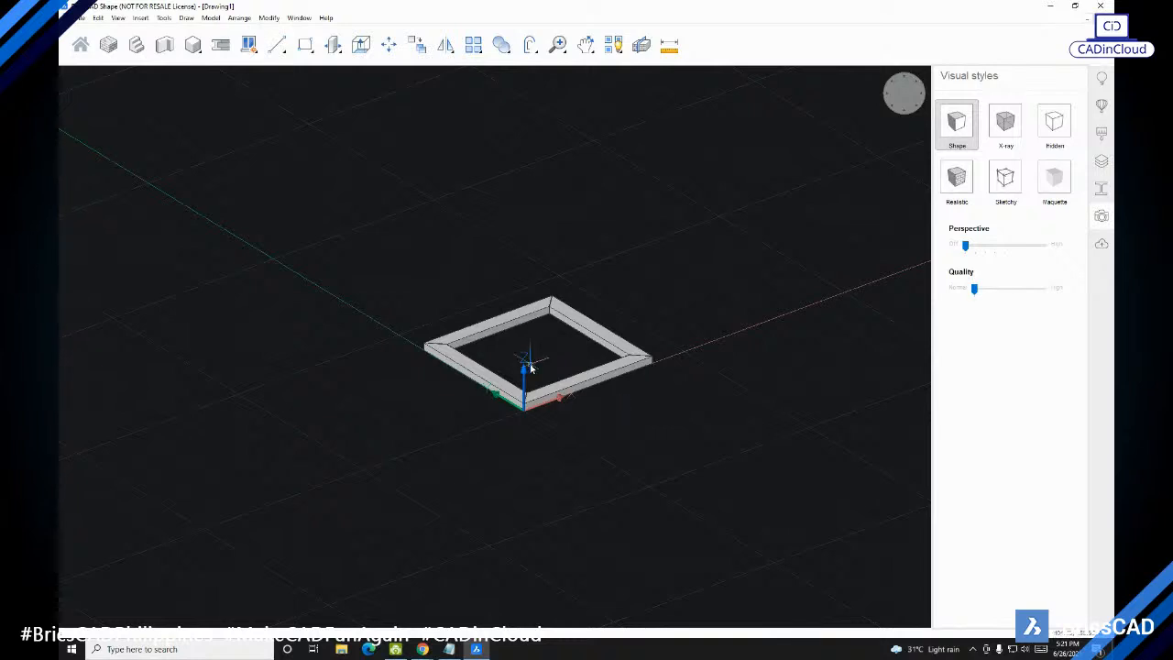
scroll(530, 367, up, 3)
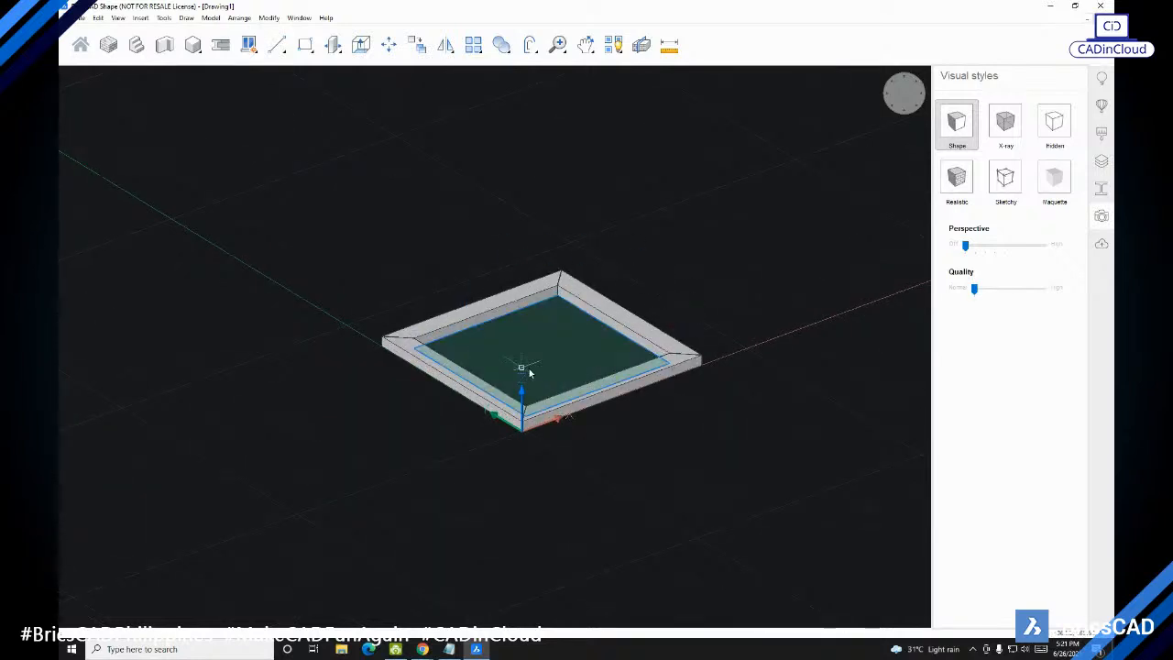
mouse_move(537, 360)
shift+middle_down()
mouse_move(626, 288)
mouse_move(541, 374)
shift+middle_up()
middle_drag(591, 279, 584, 257)
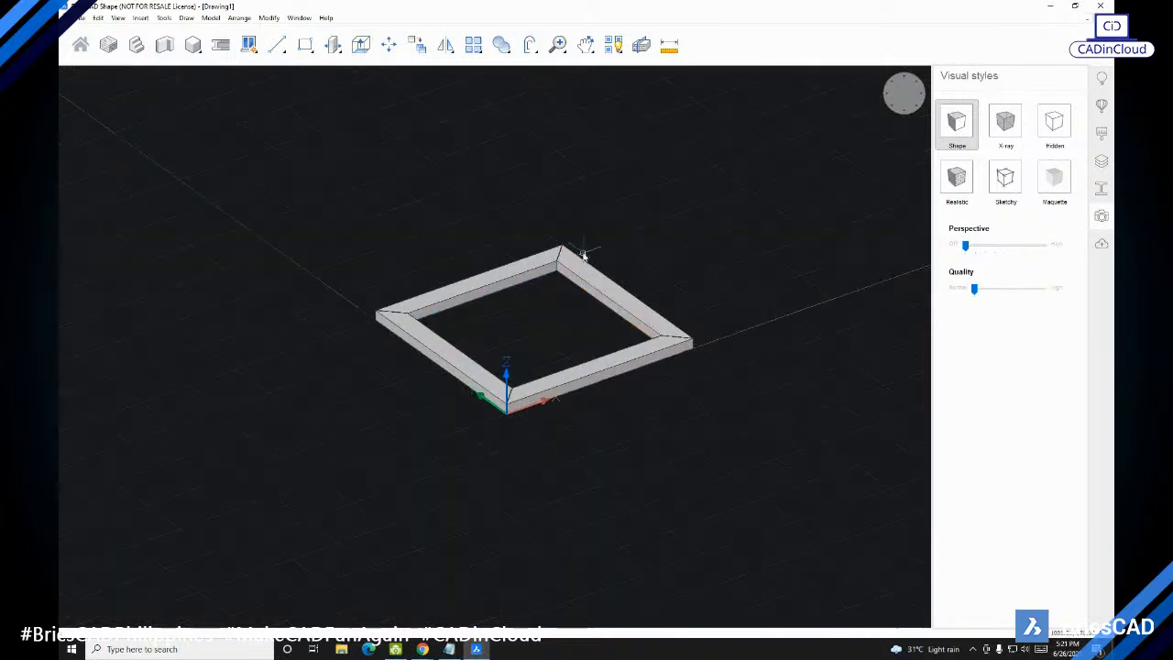
scroll(506, 385, up, 1)
scroll(539, 429, up, 1)
scroll(542, 430, up, 1)
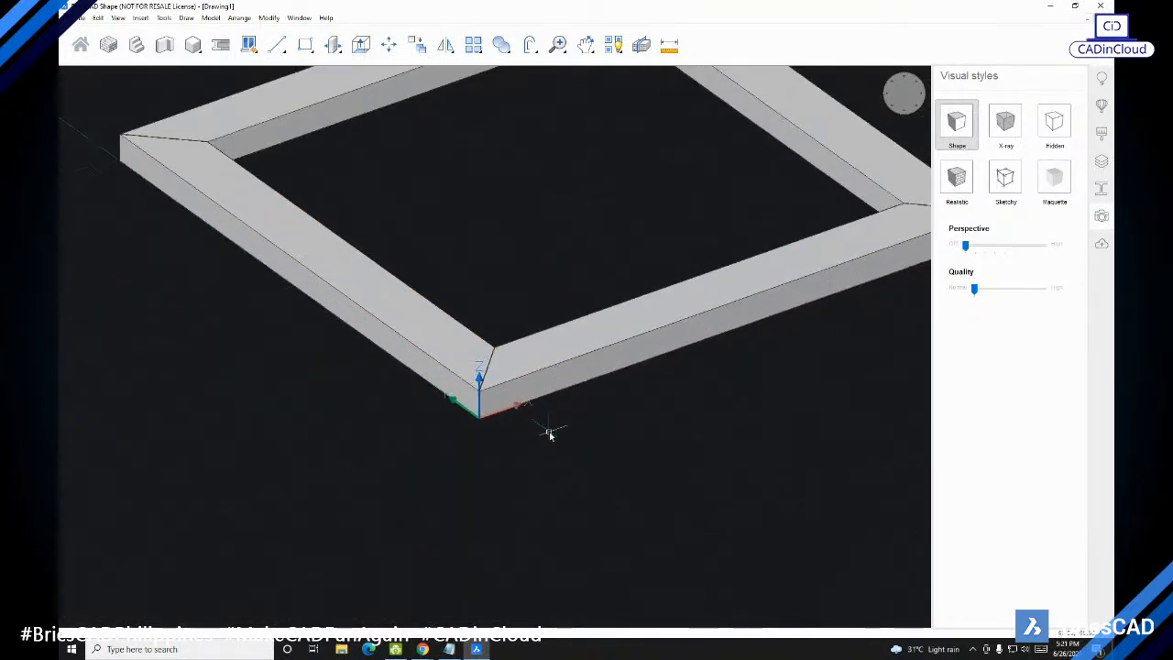
scroll(523, 439, down, 4)
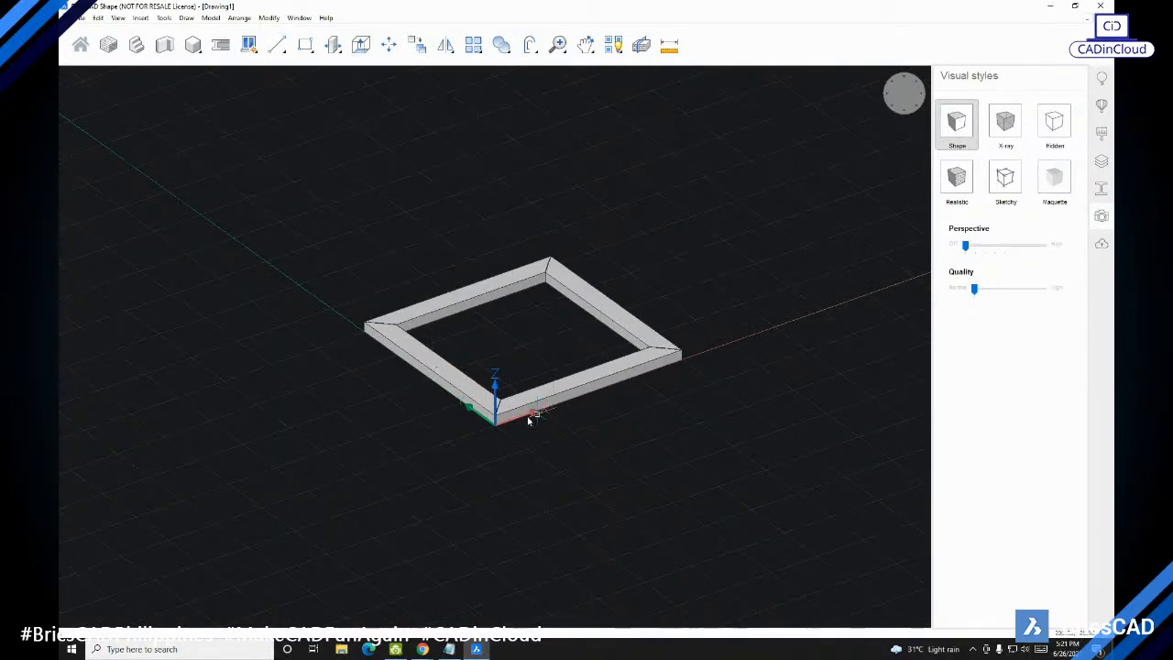
scroll(514, 435, up, 3)
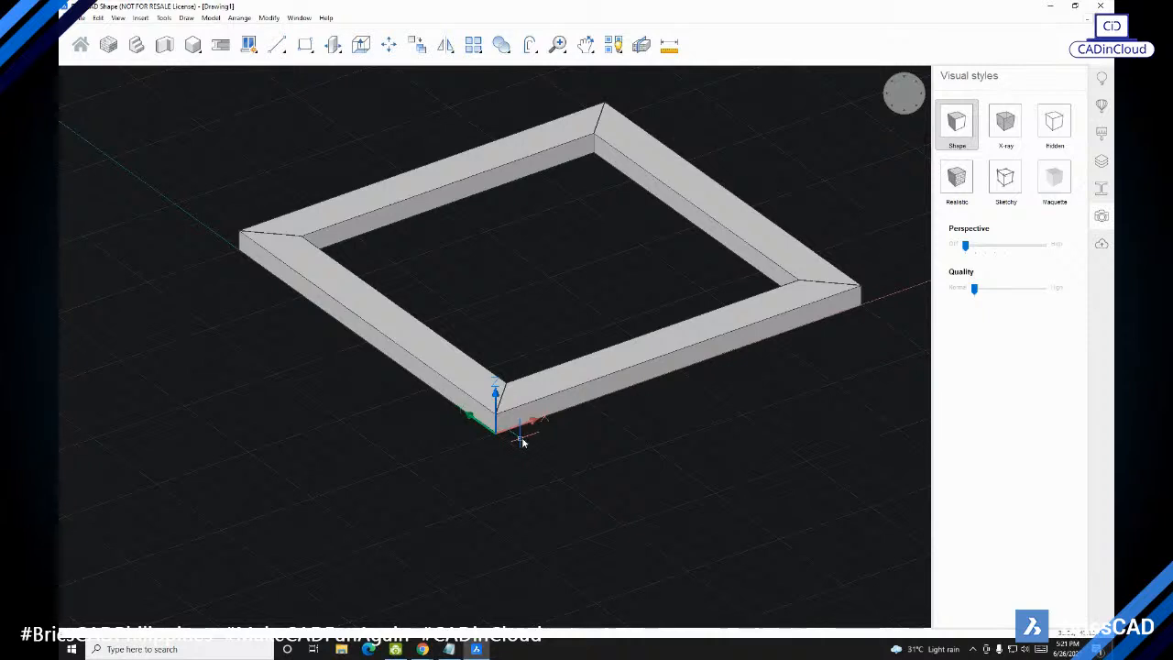
scroll(520, 442, down, 5)
scroll(678, 322, down, 1)
scroll(654, 348, up, 1)
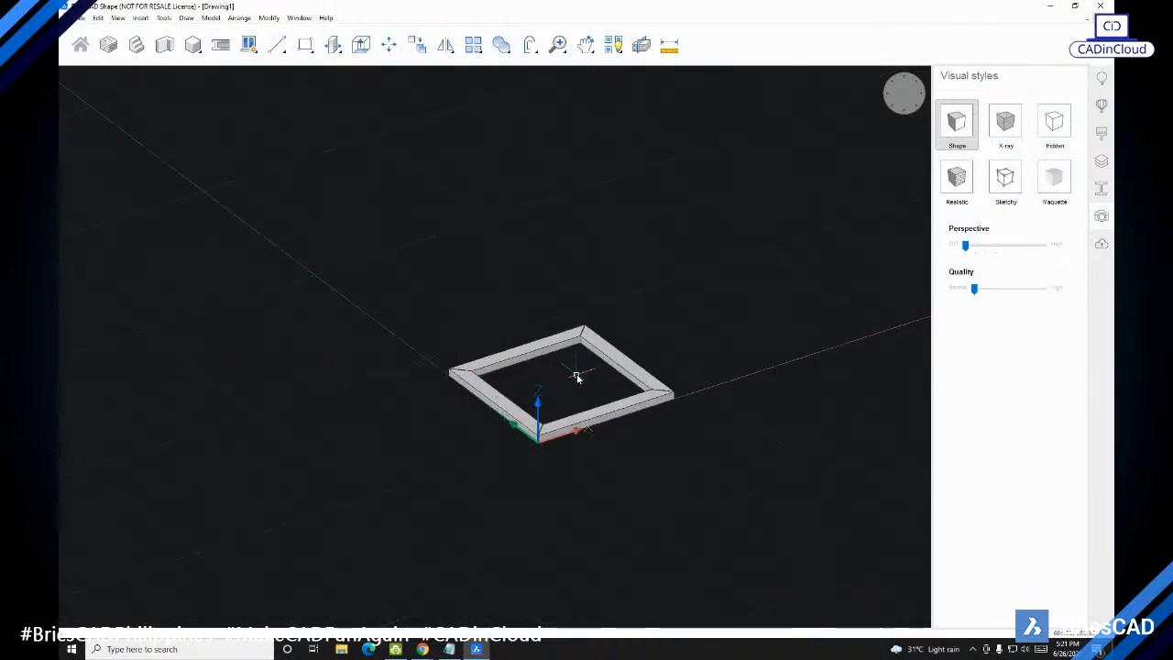
scroll(574, 372, up, 4)
scroll(524, 348, down, 4)
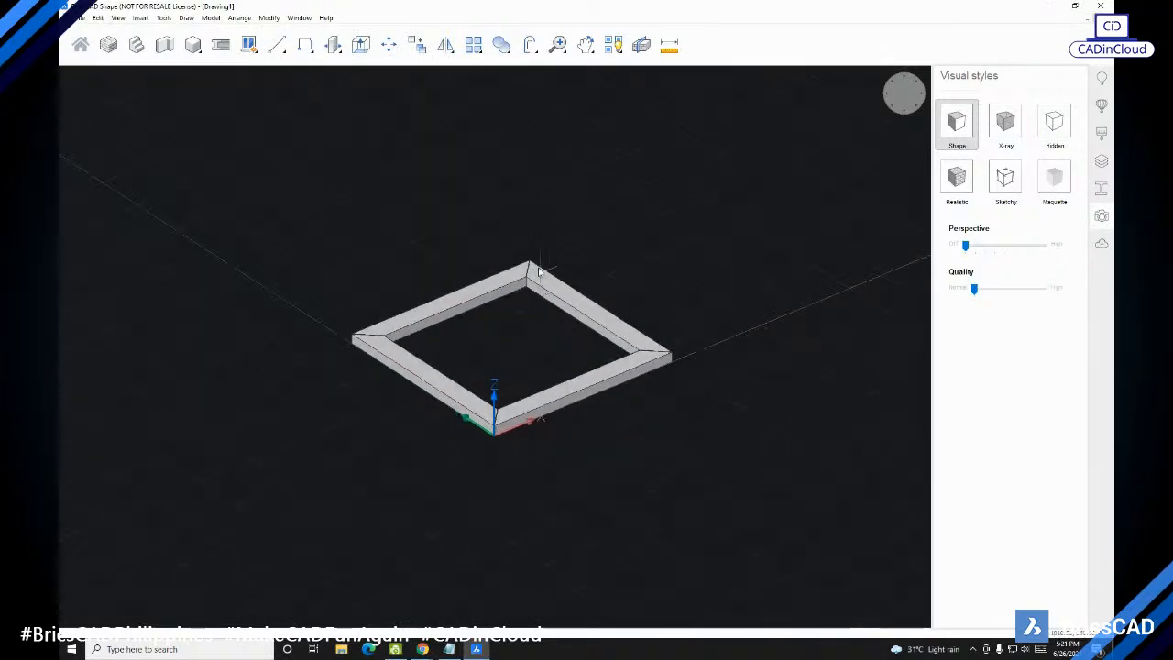
Step: Look over the complete four-bar frame and its corner at the origin at several zoom levels
drag(269, 207, 720, 504)
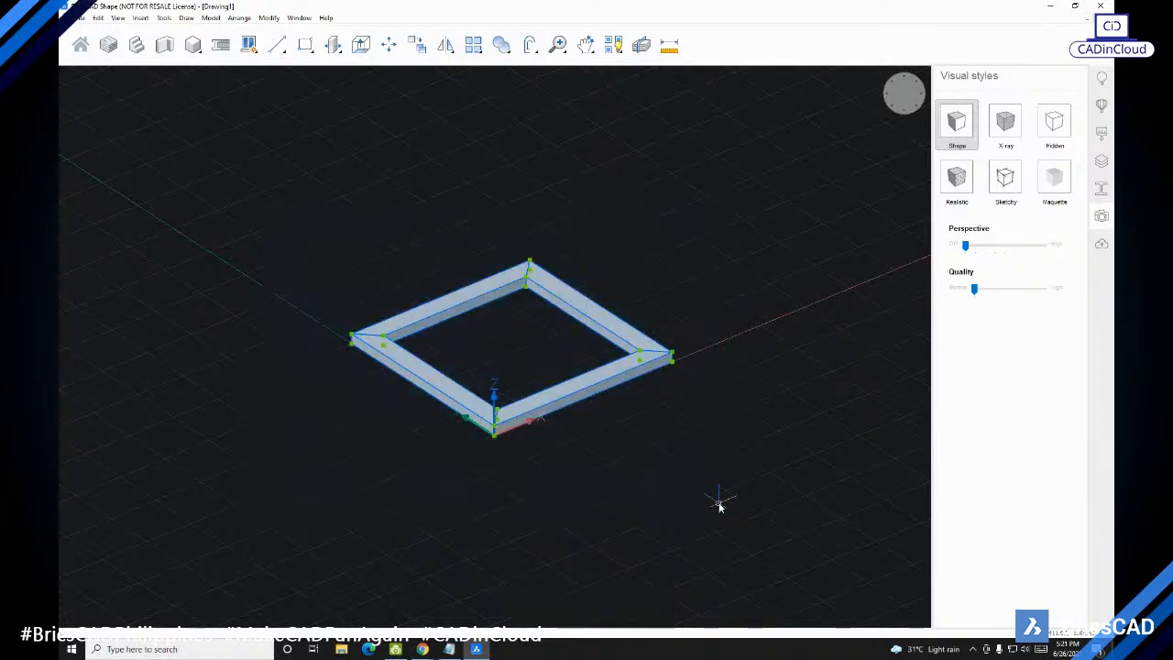
key(Escape)
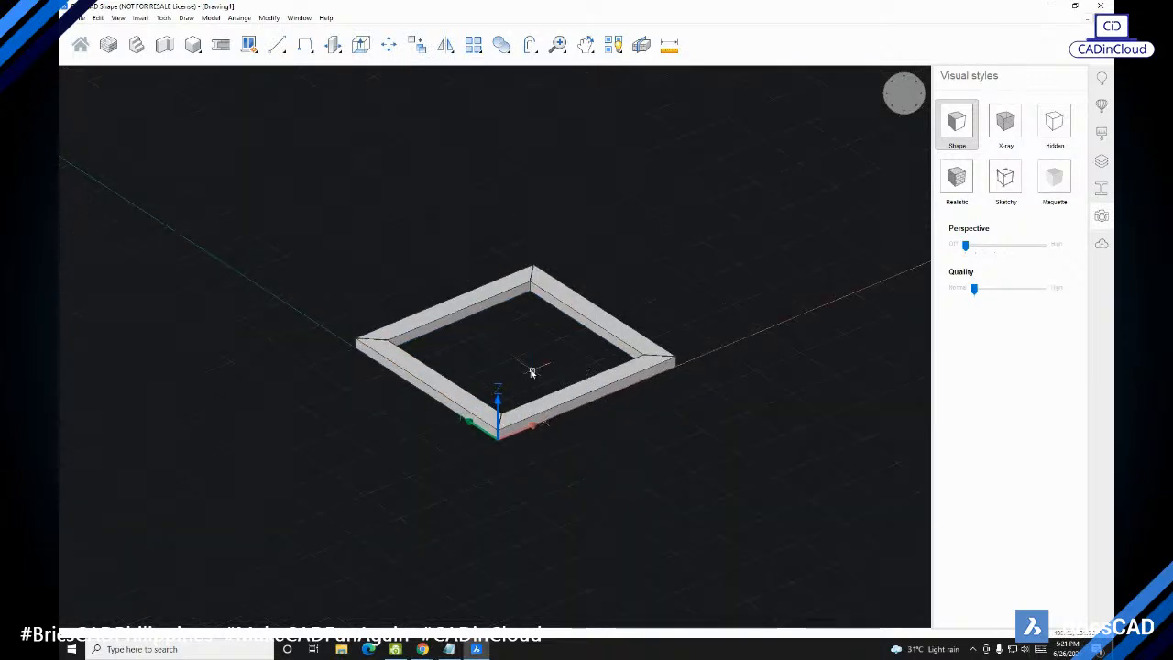
scroll(541, 375, up, 4)
scroll(594, 380, down, 4)
scroll(544, 336, up, 5)
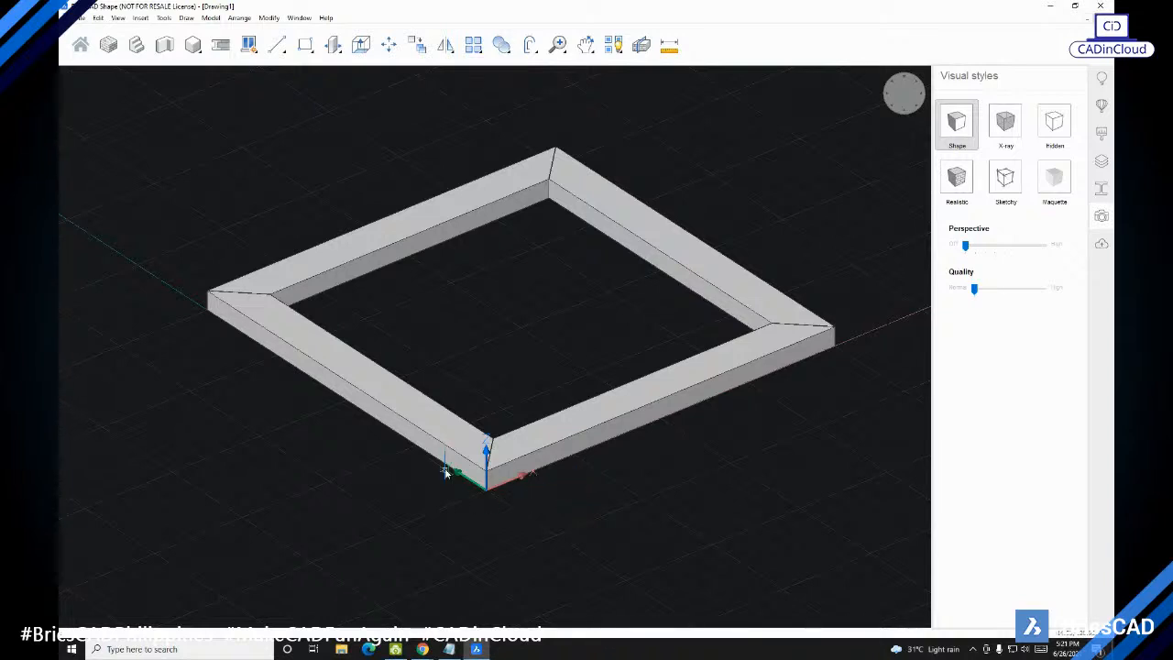
middle_drag(579, 344, 567, 379)
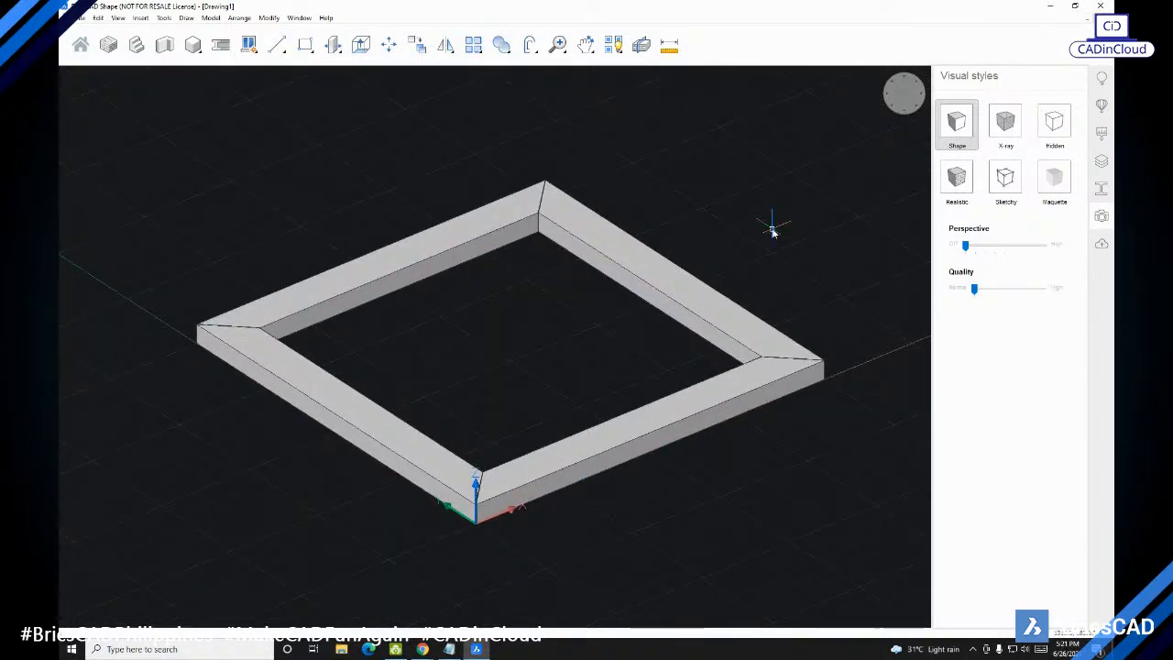
middle_drag(681, 247, 673, 237)
middle_drag(772, 239, 762, 263)
scroll(751, 261, down, 1)
scroll(728, 271, up, 2)
scroll(648, 533, down, 2)
middle_drag(649, 532, 756, 424)
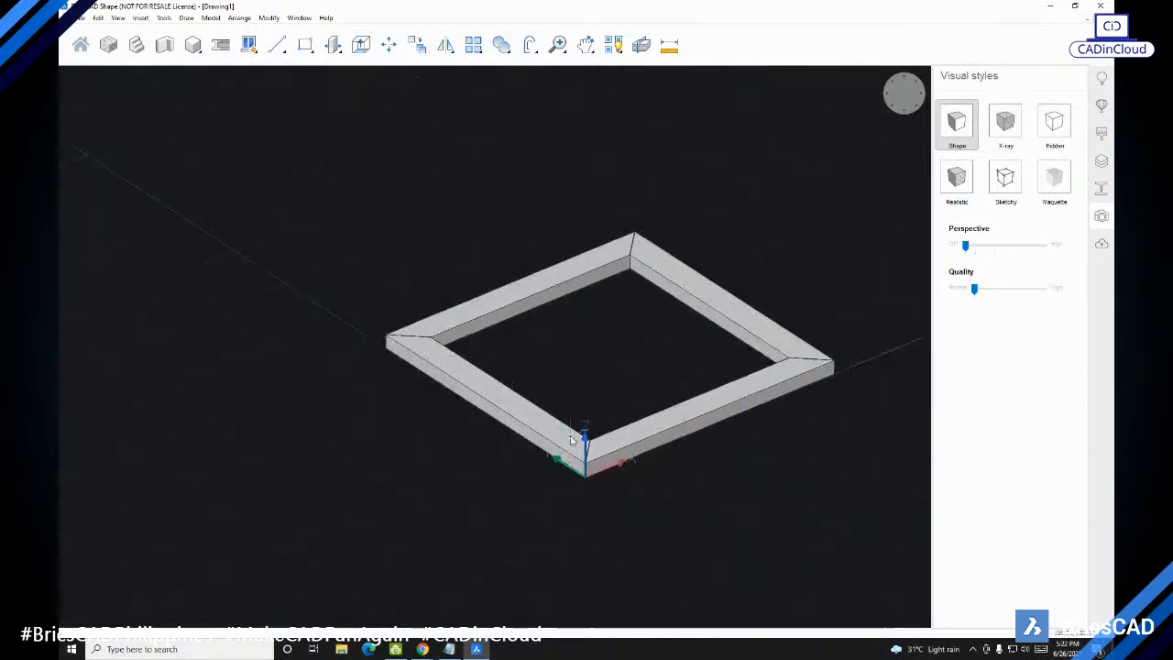
scroll(570, 440, up, 2)
middle_drag(523, 438, 434, 458)
scroll(546, 455, down, 2)
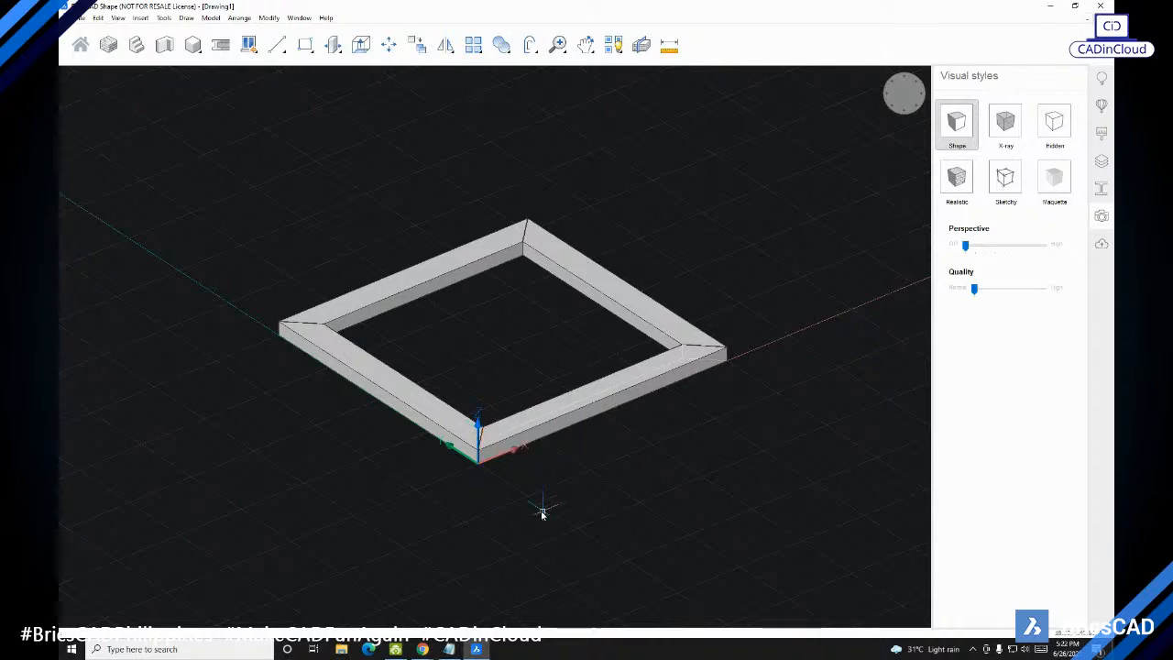
scroll(500, 476, up, 1)
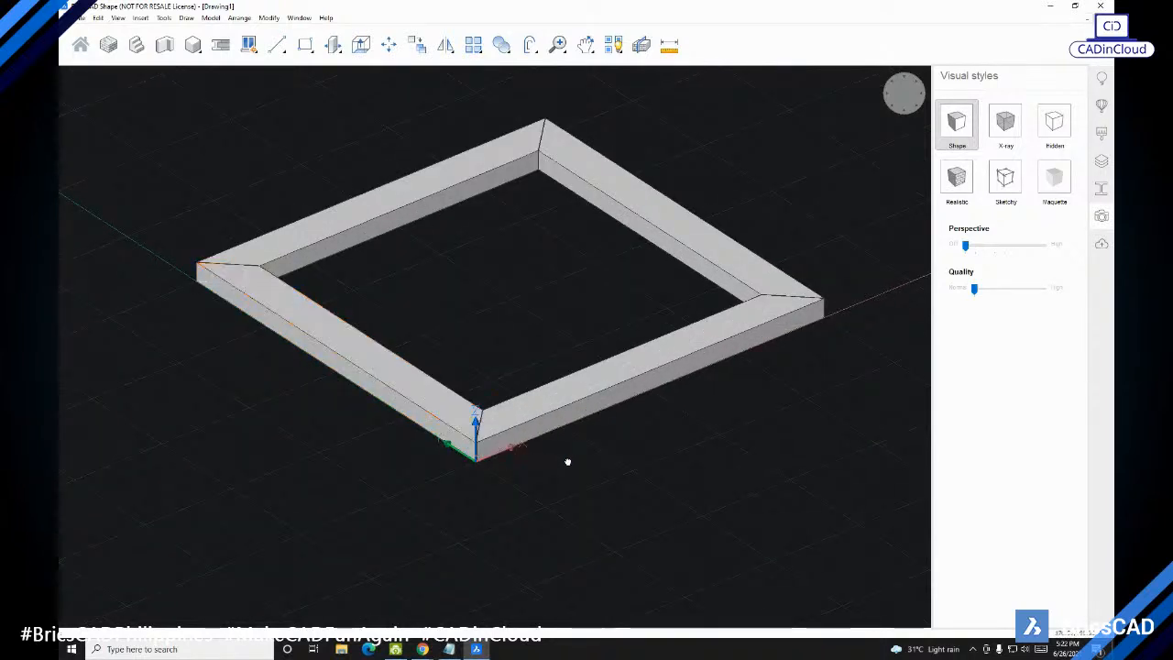
scroll(653, 460, down, 1)
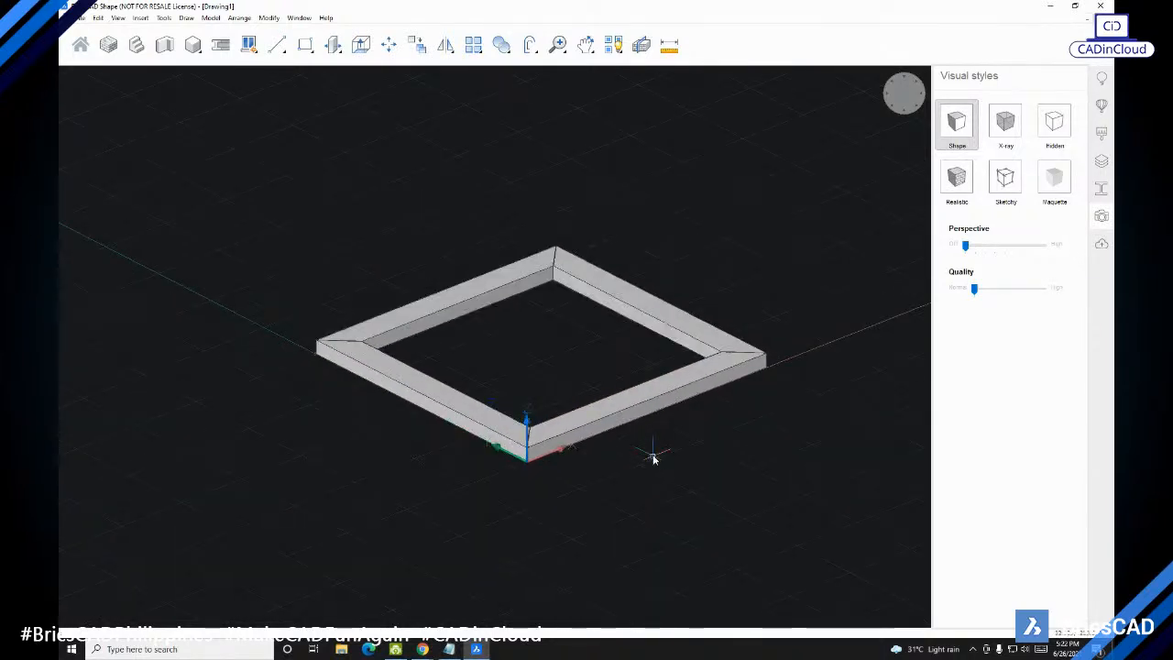
middle_drag(652, 460, 645, 473)
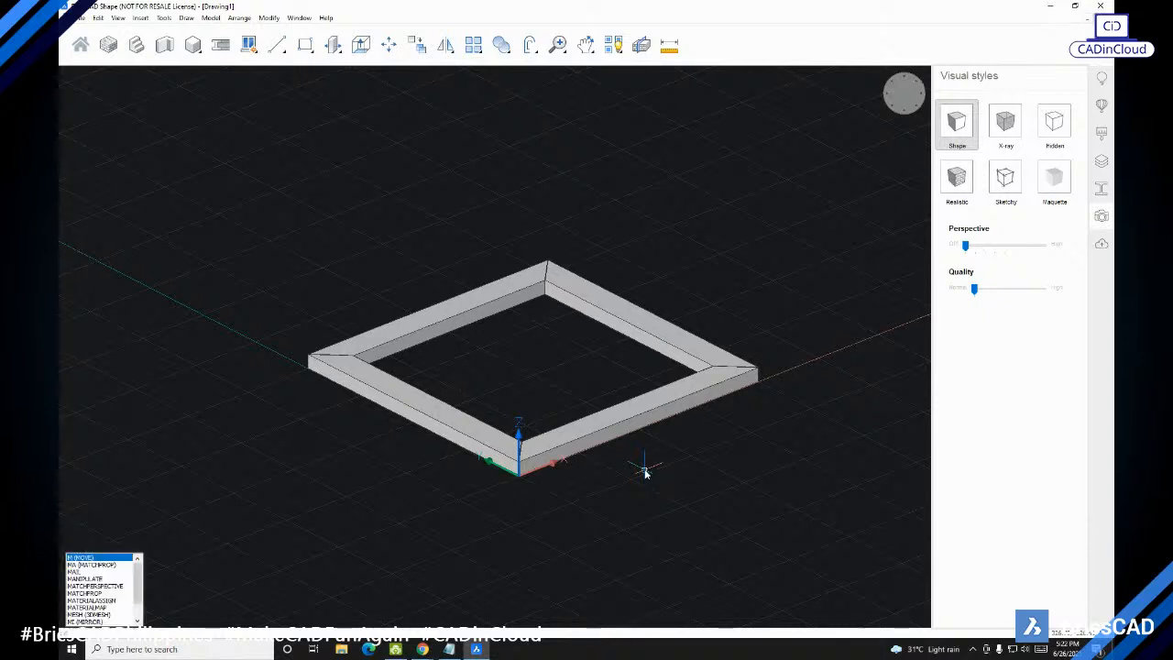
Step: Check the command list in Notepad, return to the drawing, and select all four frame bars for the Move command
click(450, 651)
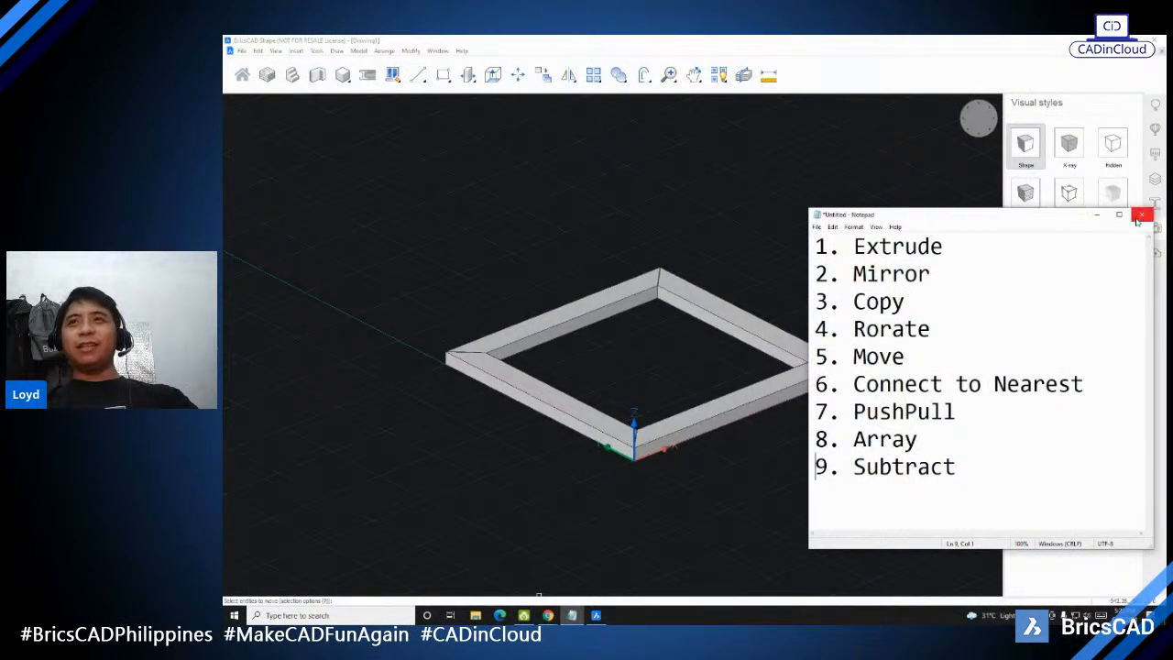
click(1097, 215)
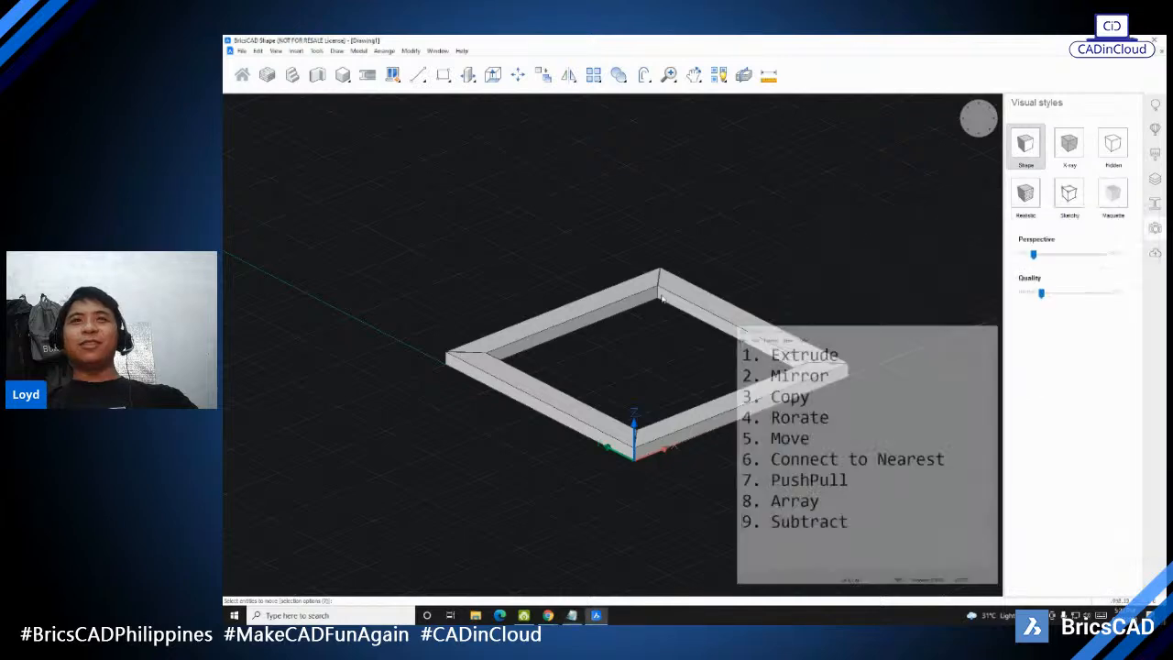
middle_drag(674, 367, 667, 338)
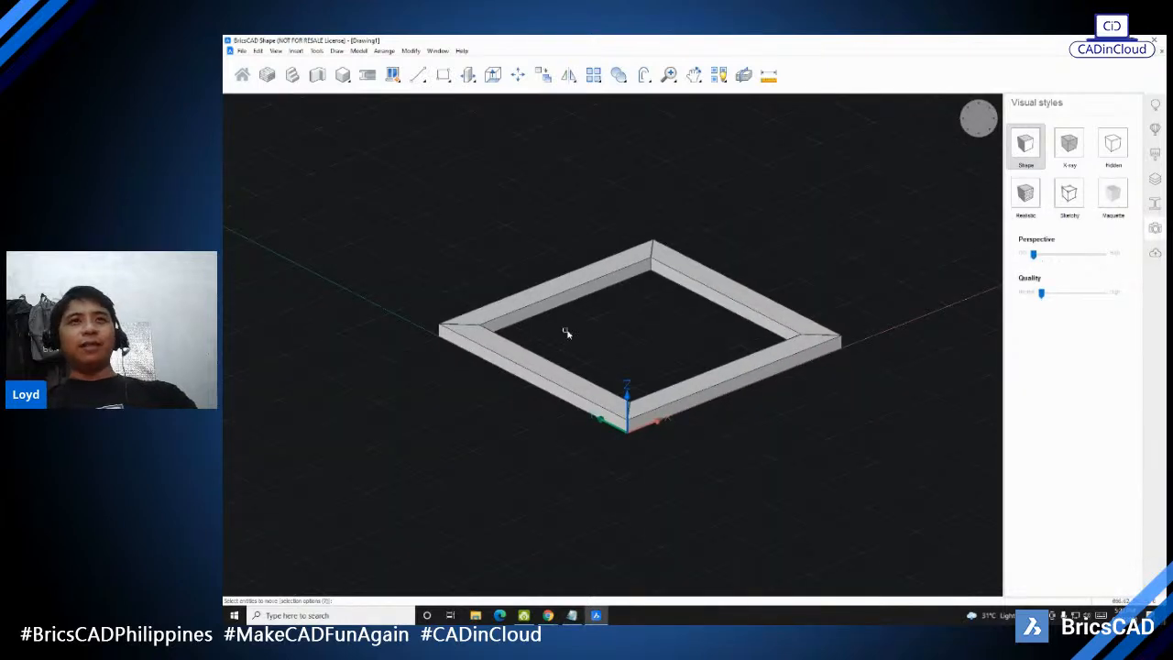
middle_drag(499, 244, 465, 231)
drag(368, 172, 896, 516)
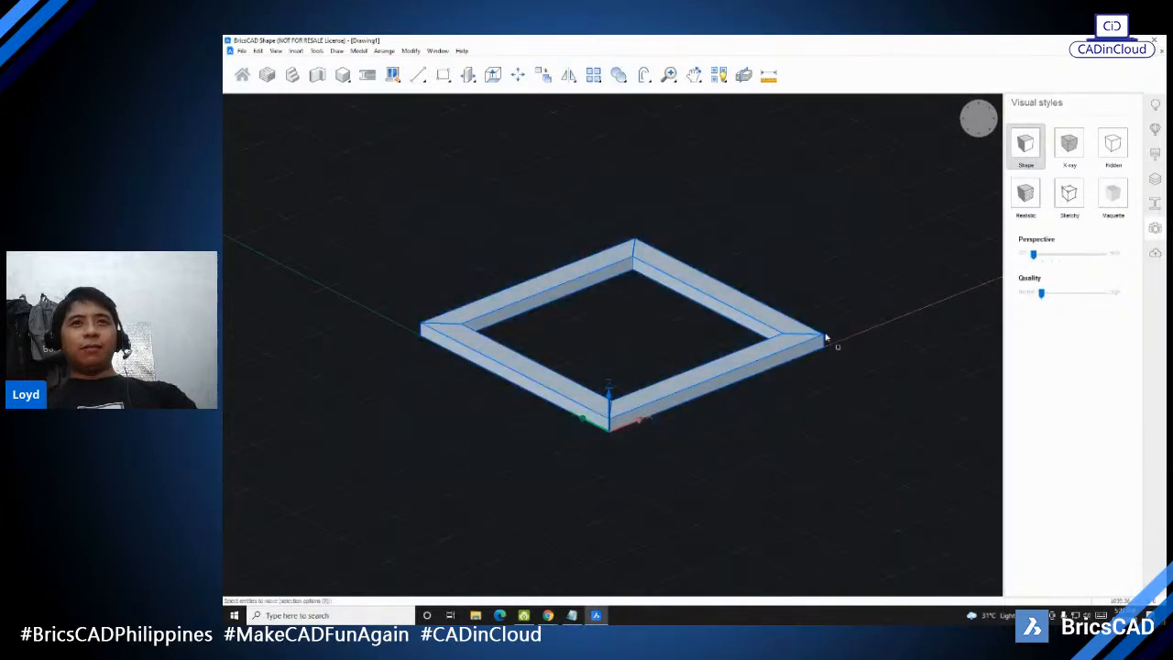
scroll(665, 295, up, 2)
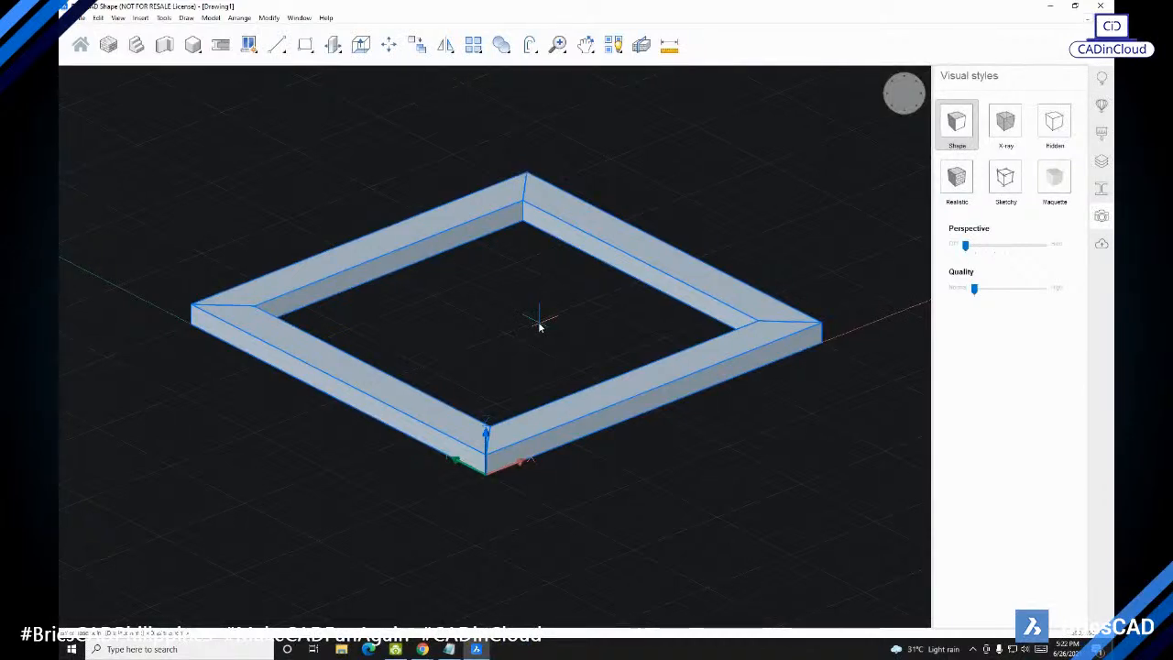
middle_drag(767, 420, 746, 424)
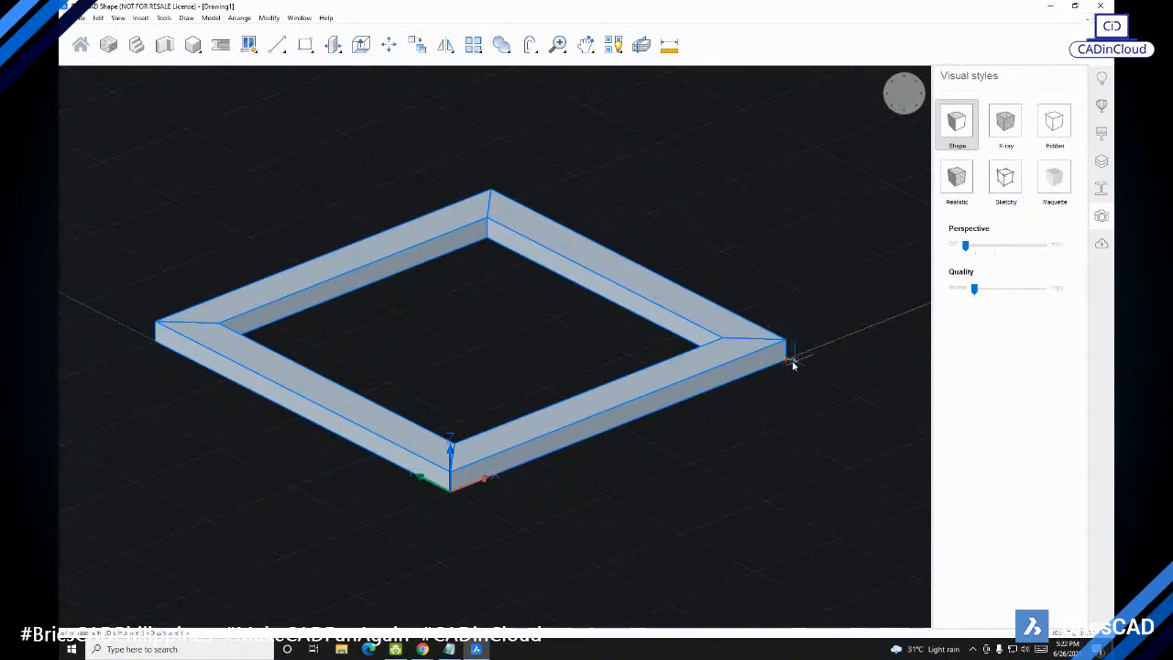
middle_drag(841, 347, 804, 343)
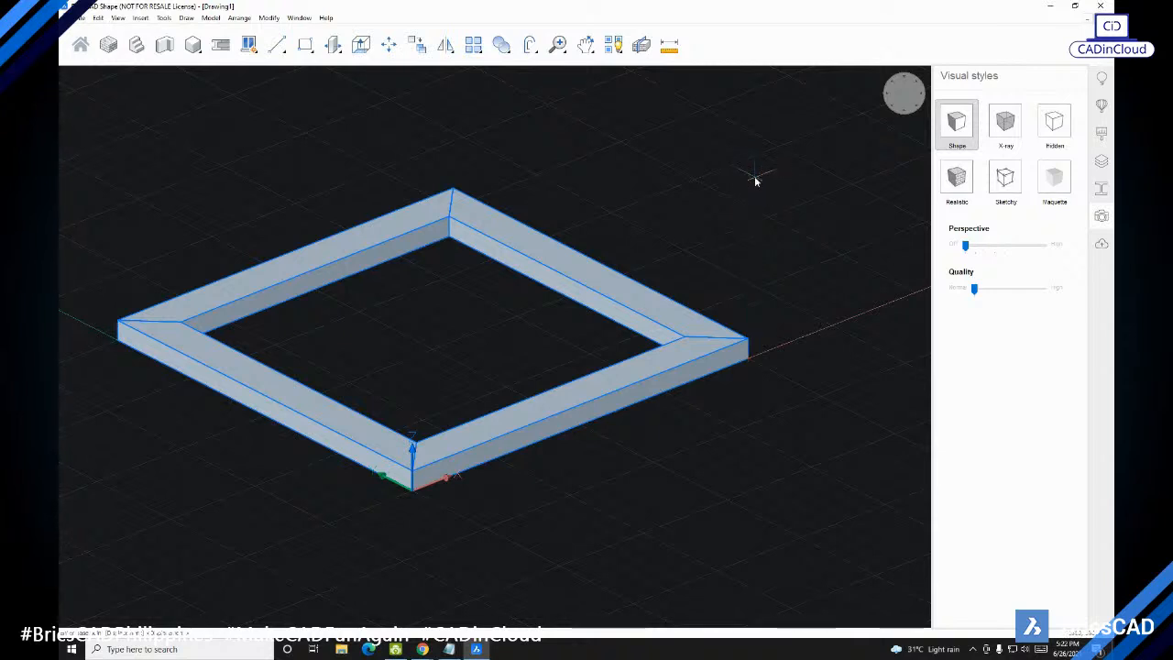
scroll(755, 183, down, 4)
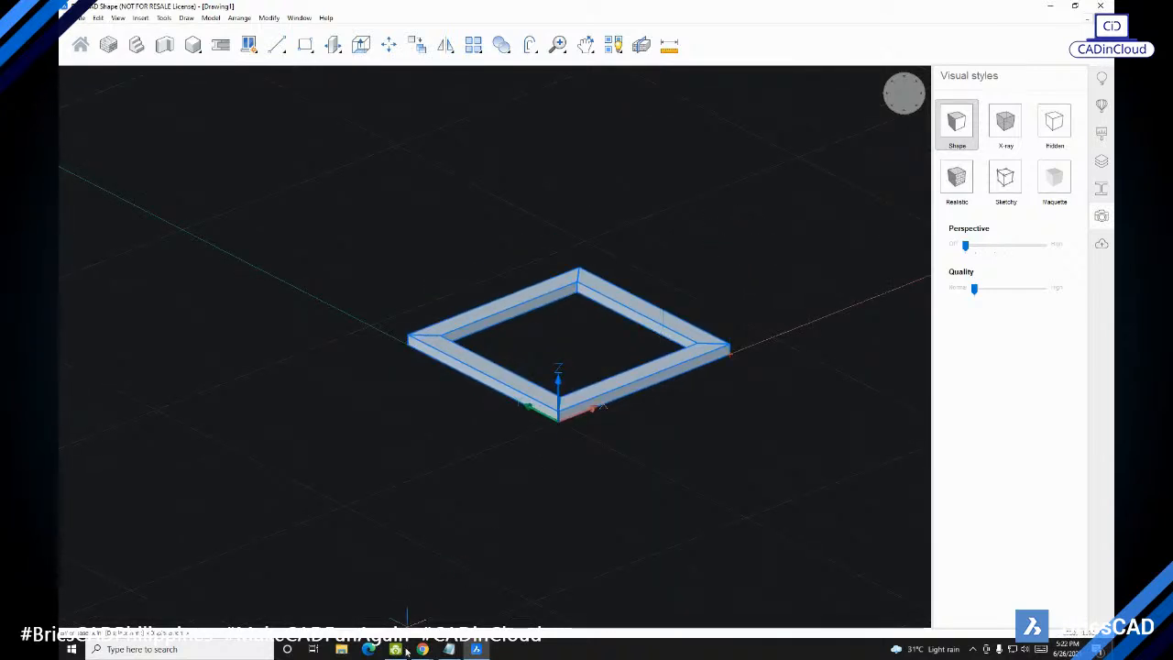
Step: Switch to Chrome to check the YouTube live stream and its chat, and return to the drawing
mouse_move(423, 648)
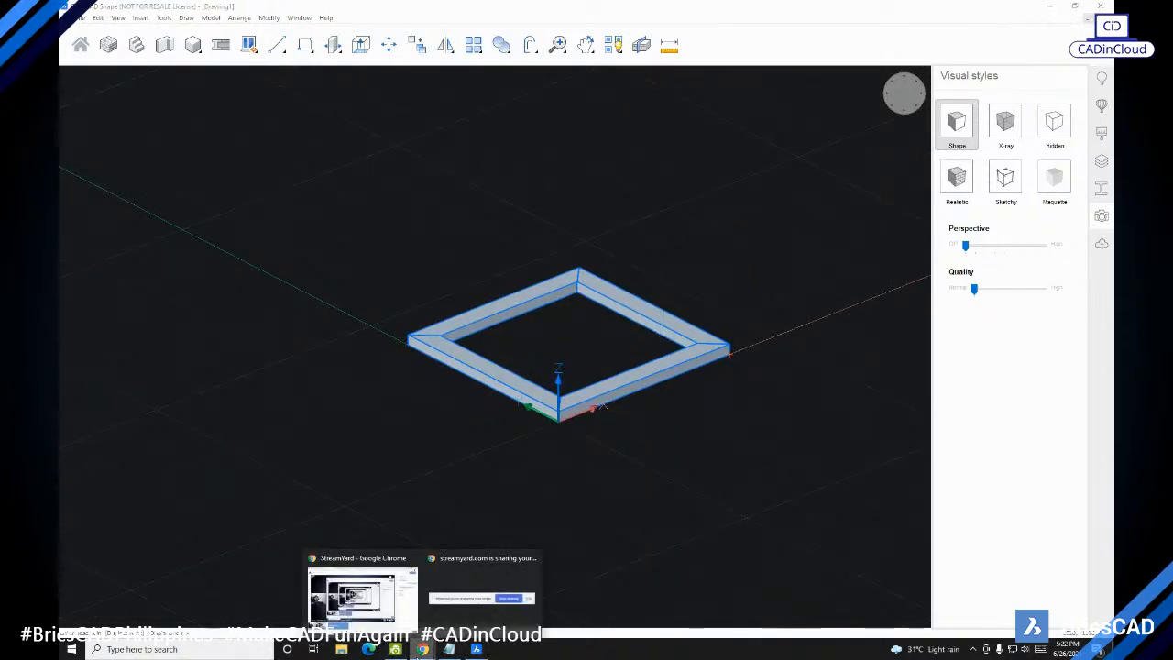
click(362, 598)
click(359, 9)
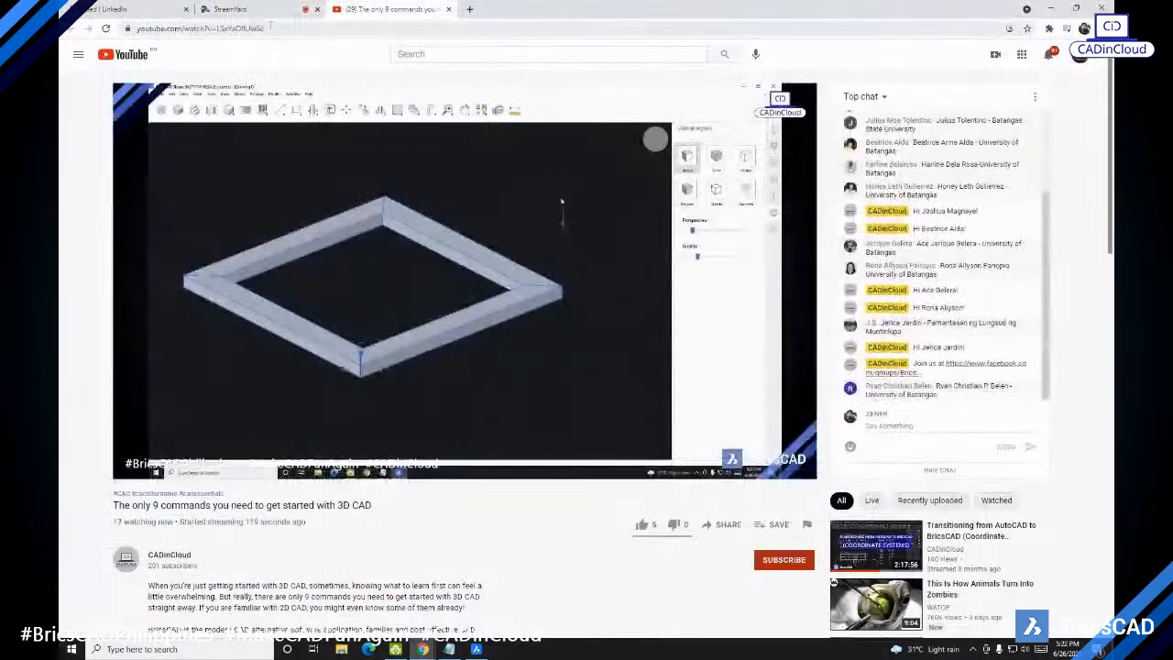
click(1050, 8)
Step: Move the selected frame straight up along the Z axis, using its bottom corner at the origin as base point
middle_drag(556, 377, 539, 384)
middle_drag(736, 487, 707, 492)
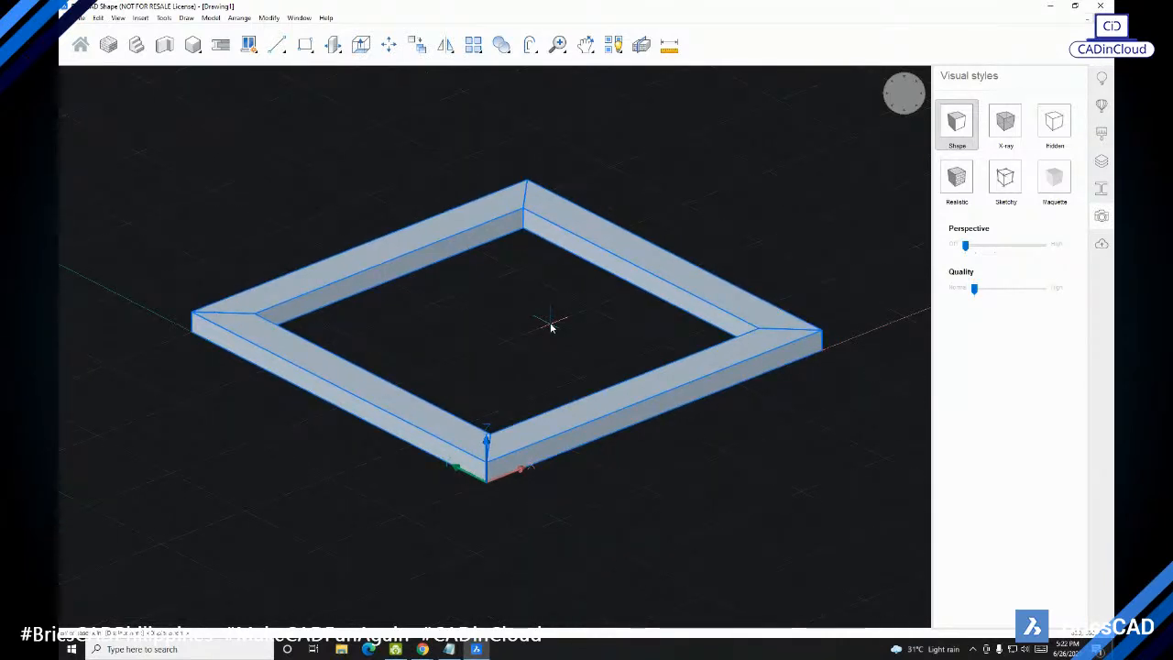
middle_drag(555, 337, 553, 361)
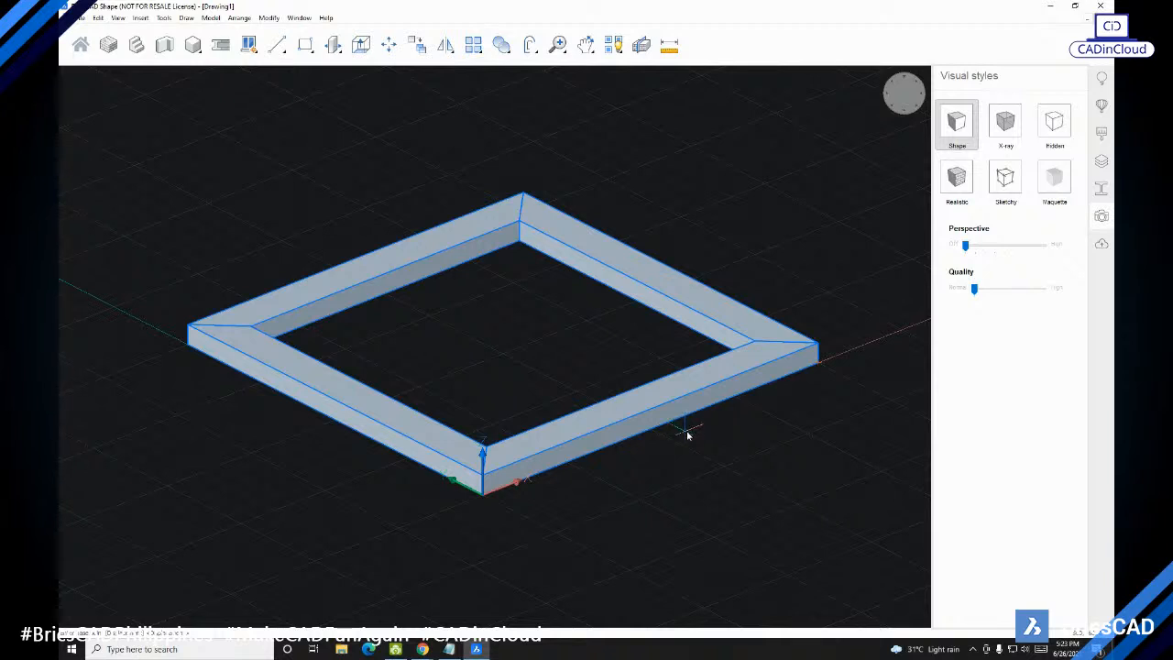
middle_drag(621, 386, 605, 385)
middle_drag(690, 484, 704, 488)
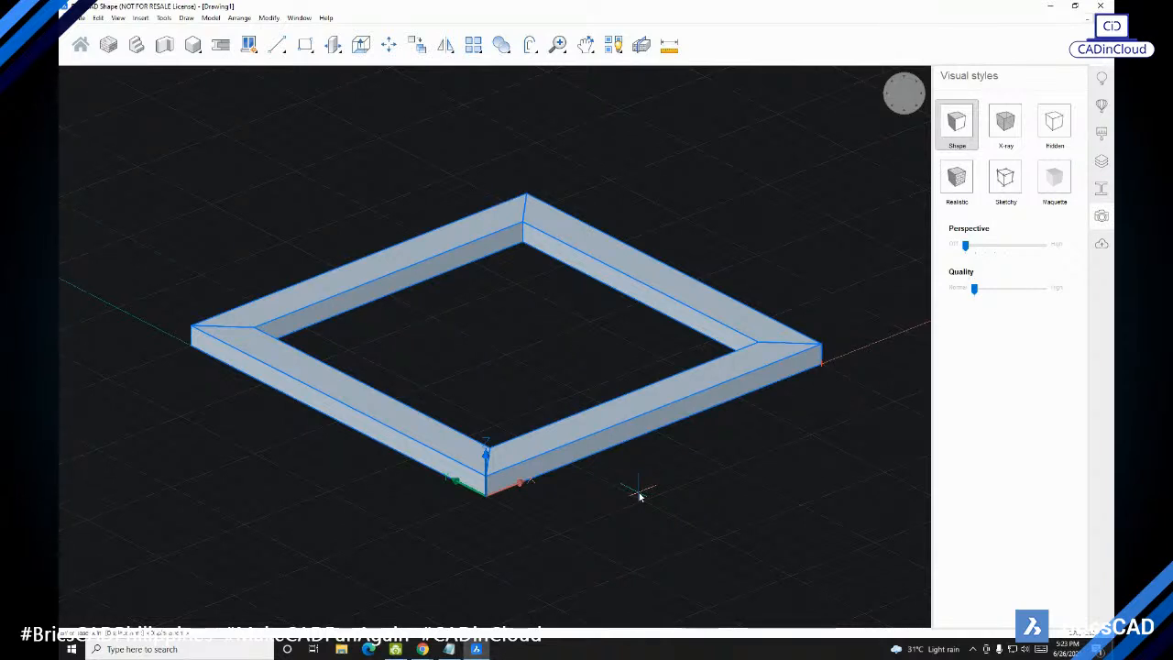
key(Return)
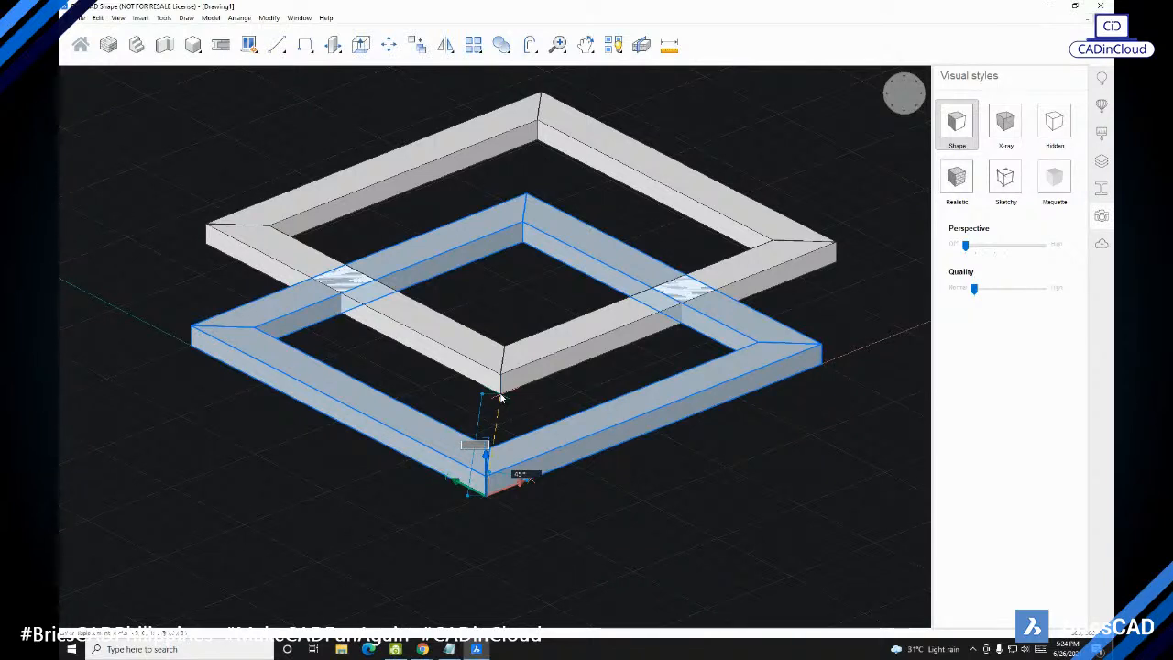
key(Return)
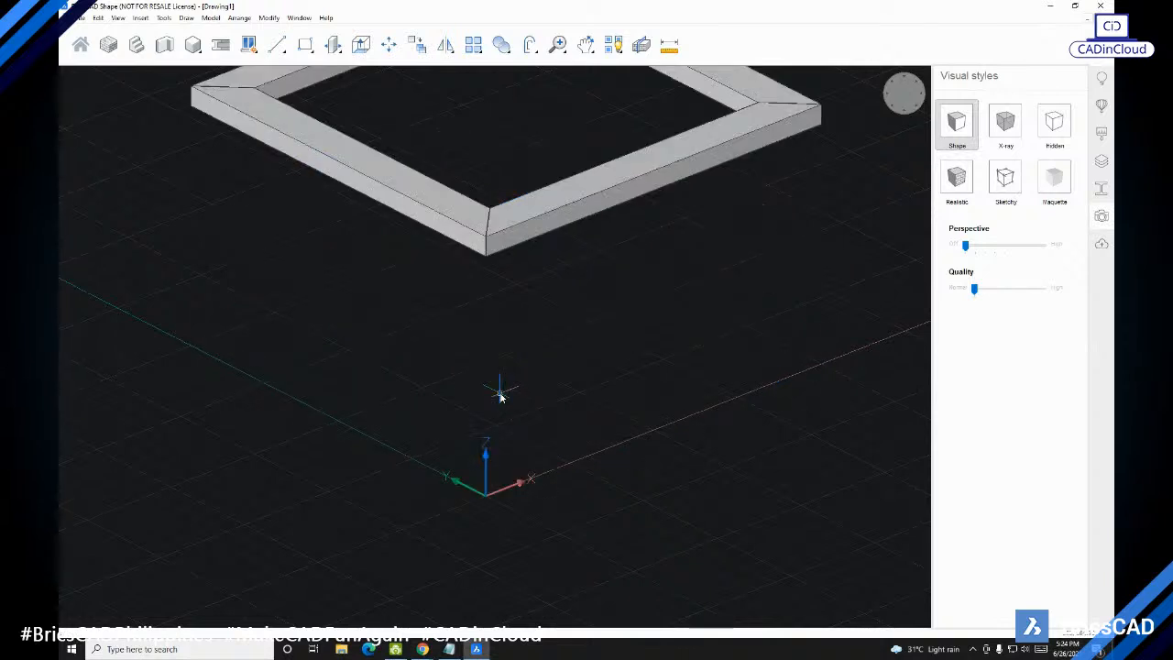
Step: Examine the raised frame and the empty space between it and the origin from several angles
scroll(532, 394, down, 4)
shift+middle_drag(581, 395, 510, 357)
scroll(532, 321, up, 3)
shift+middle_drag(537, 320, 510, 464)
shift+middle_drag(526, 523, 550, 439)
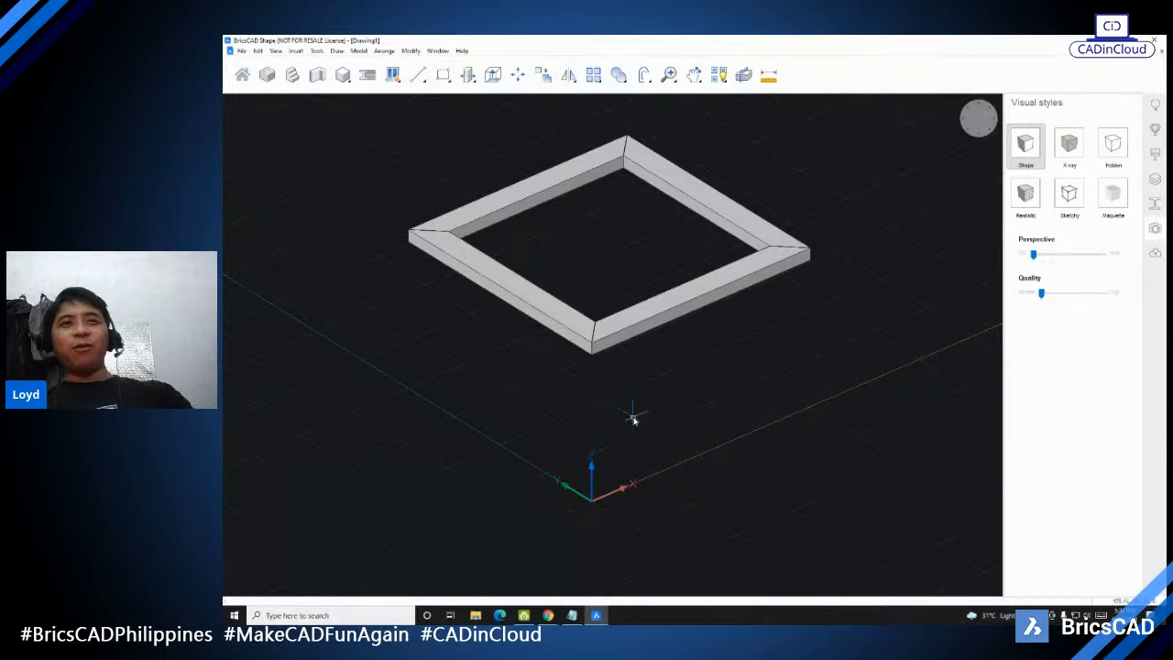
shift+middle_drag(679, 398, 727, 406)
shift+middle_drag(690, 394, 587, 378)
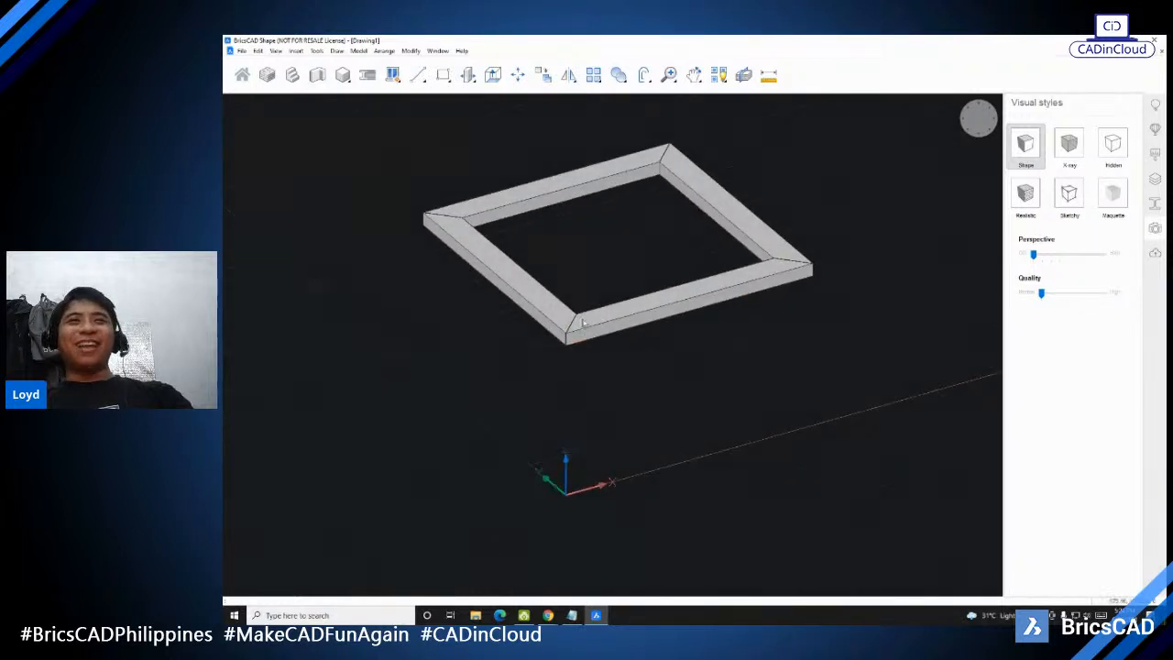
scroll(572, 437, up, 3)
scroll(449, 447, down, 3)
shift+middle_drag(456, 466, 487, 503)
scroll(484, 488, up, 3)
scroll(484, 489, down, 3)
scroll(484, 500, up, 2)
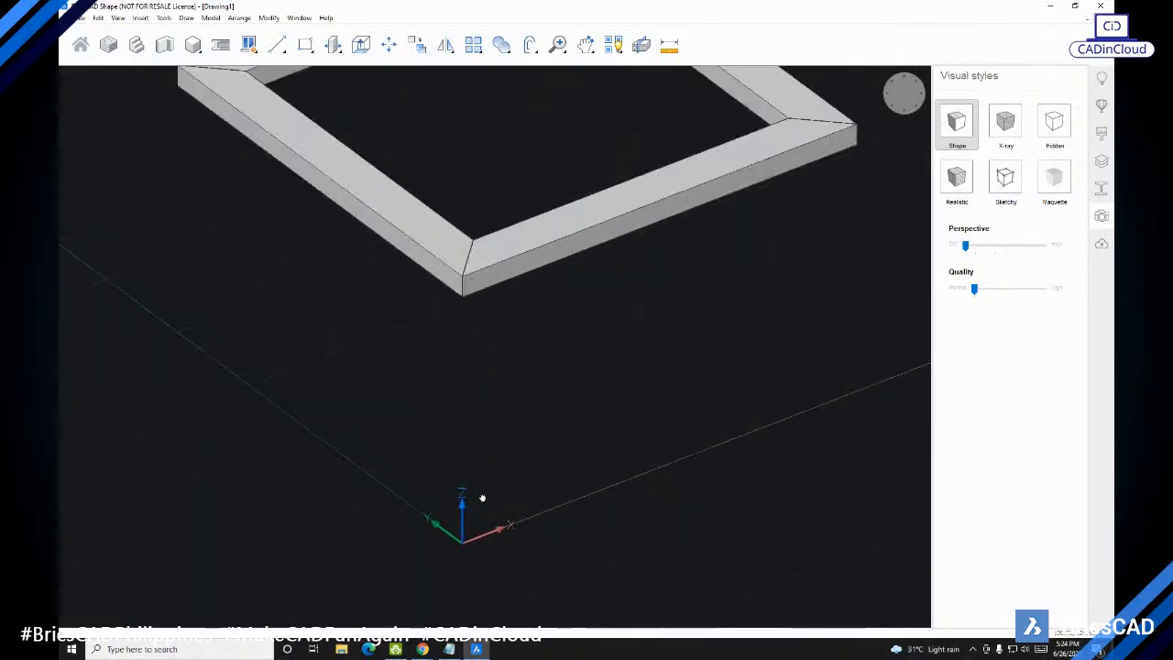
Step: Draw a small rectangle on the ground plane with its first corner at the origin
text(re)
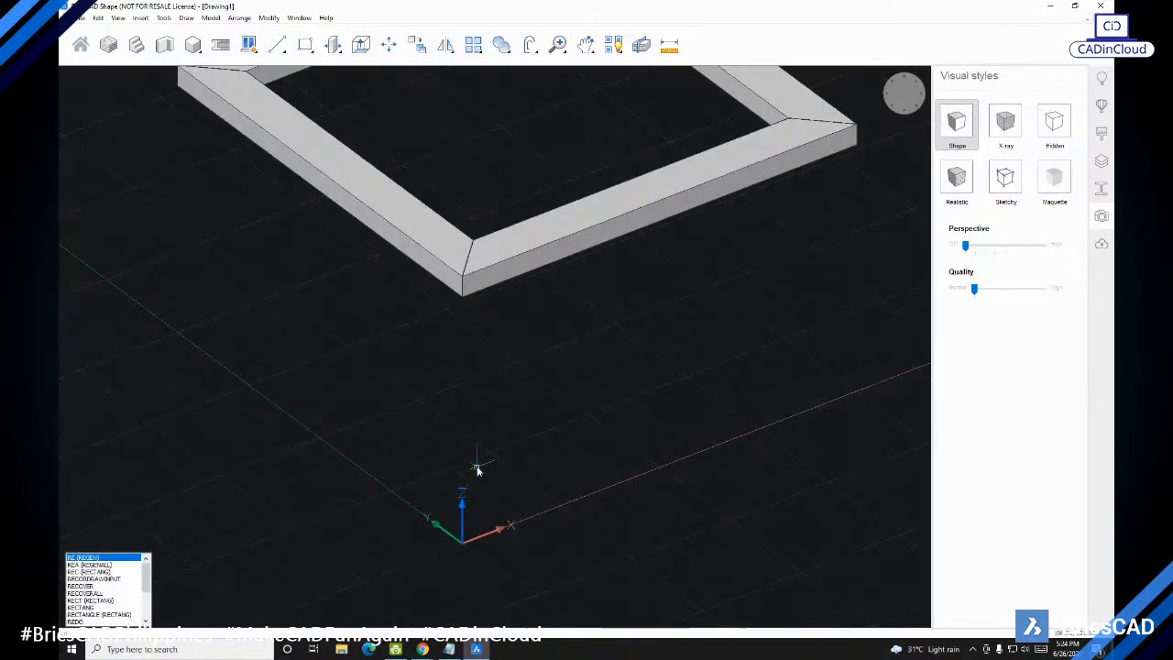
text(c)
key(Return)
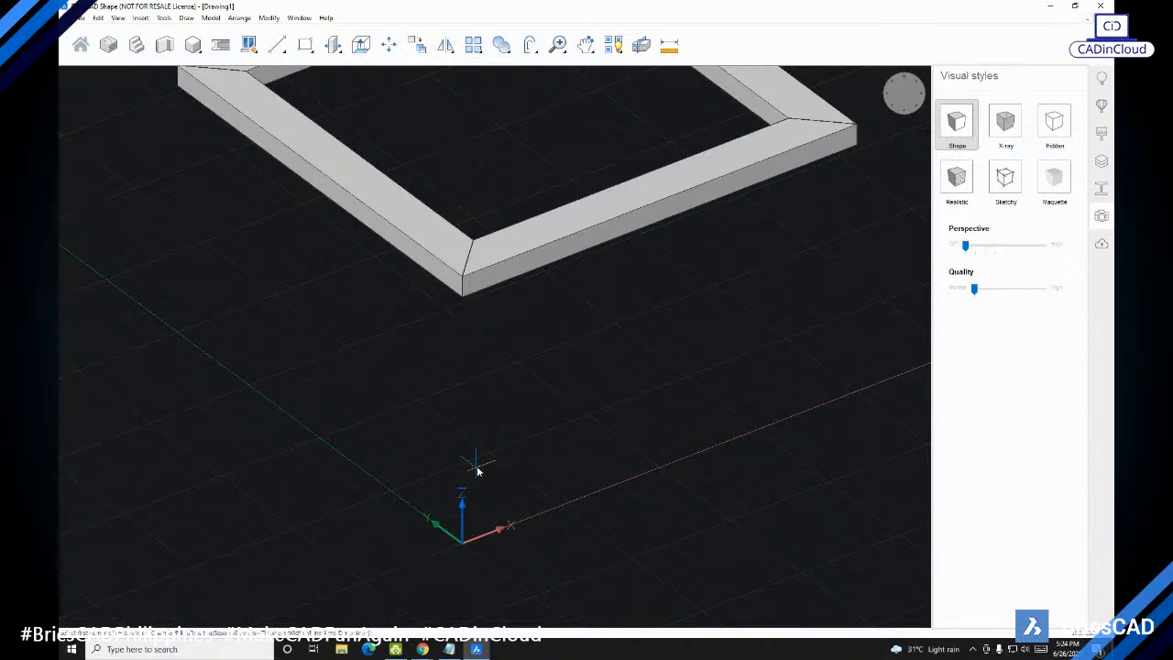
key(Return)
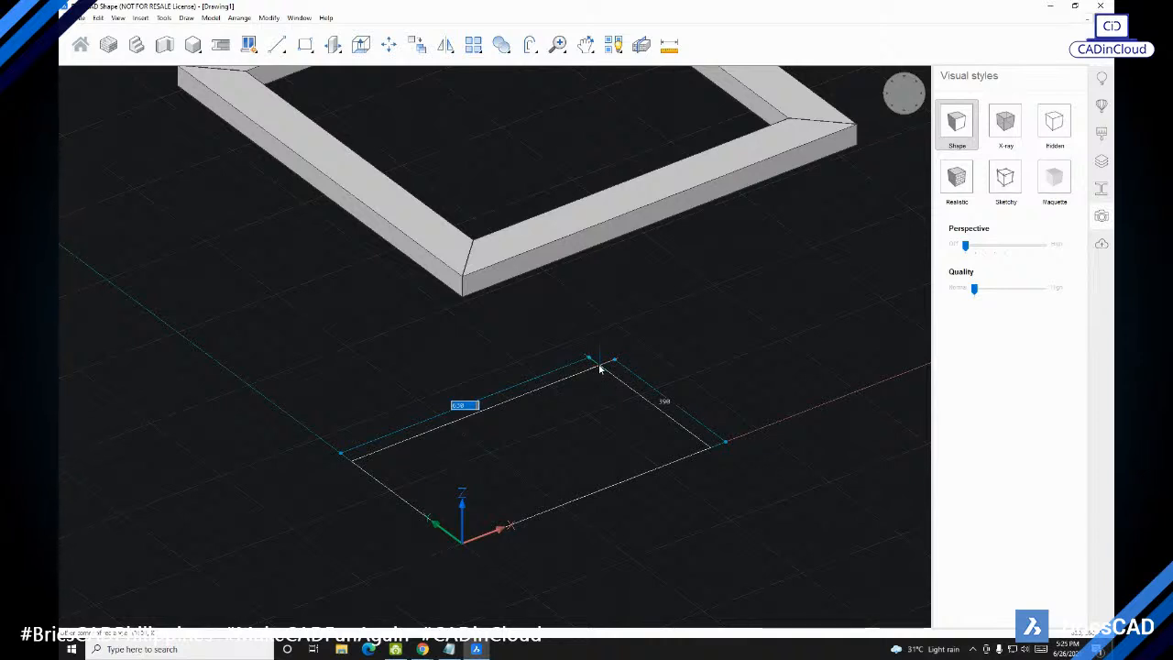
key(Escape)
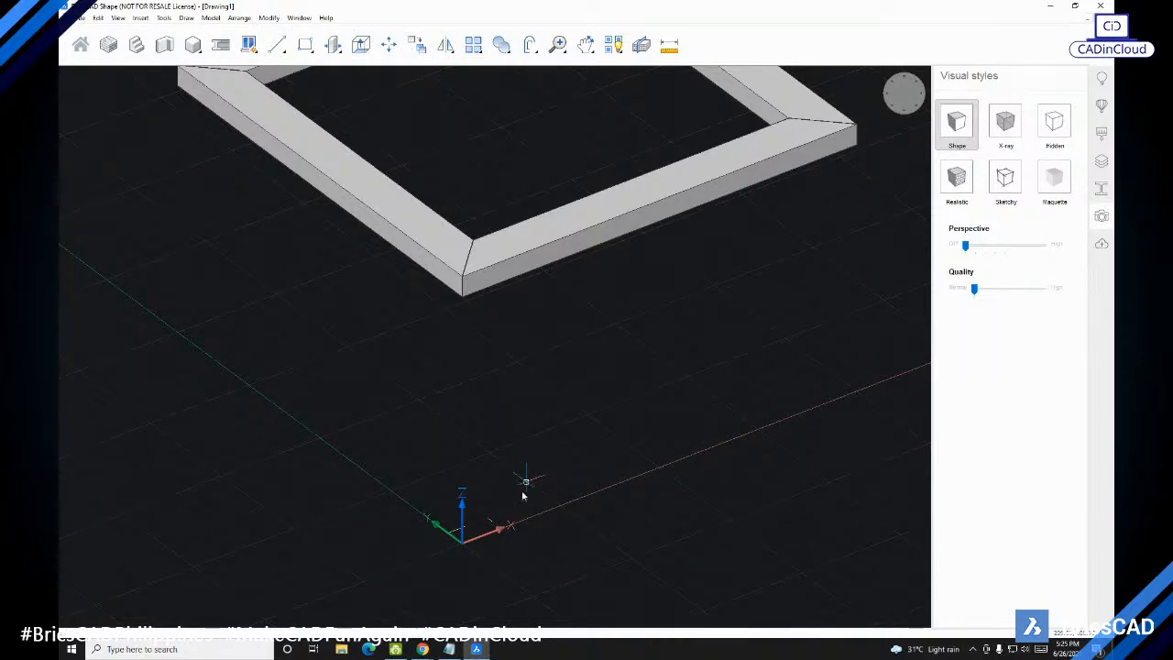
Step: Extrude the small rectangle at the origin straight up to the underside of the raised frame to form a leg
scroll(487, 525, up, 4)
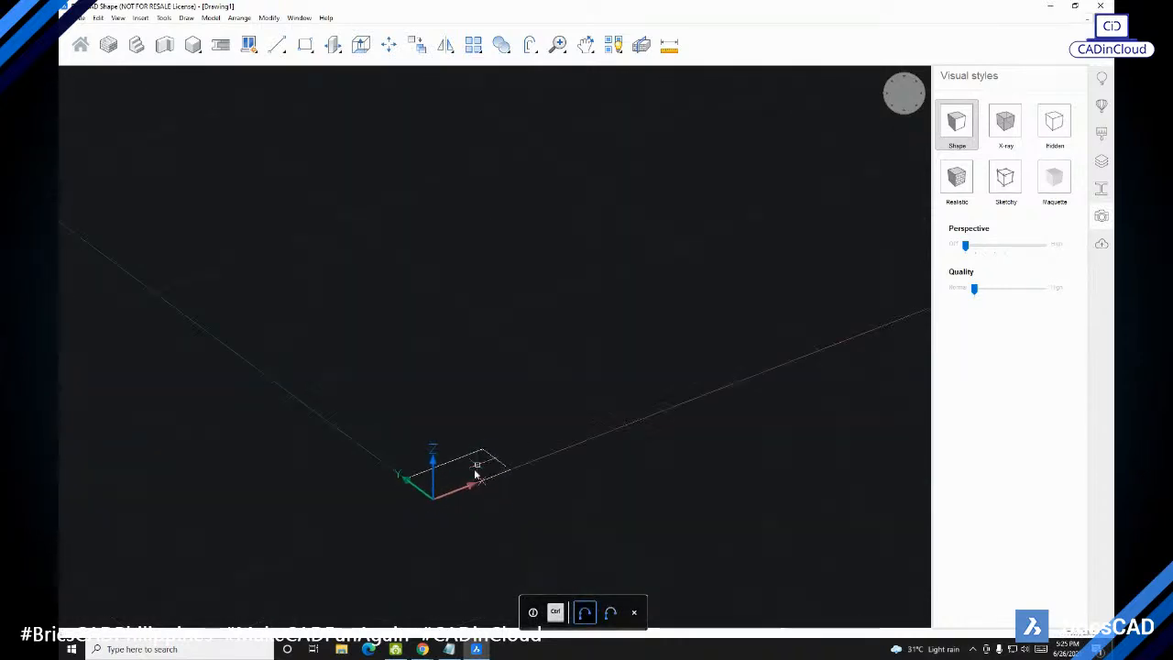
mouse_move(483, 484)
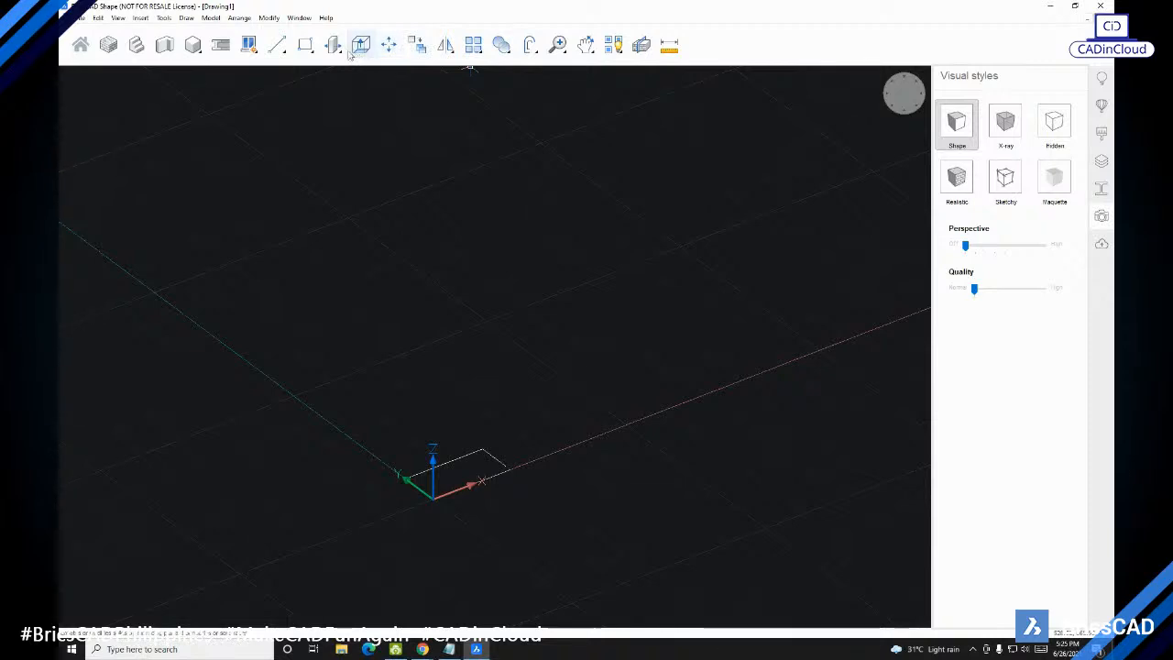
click(337, 51)
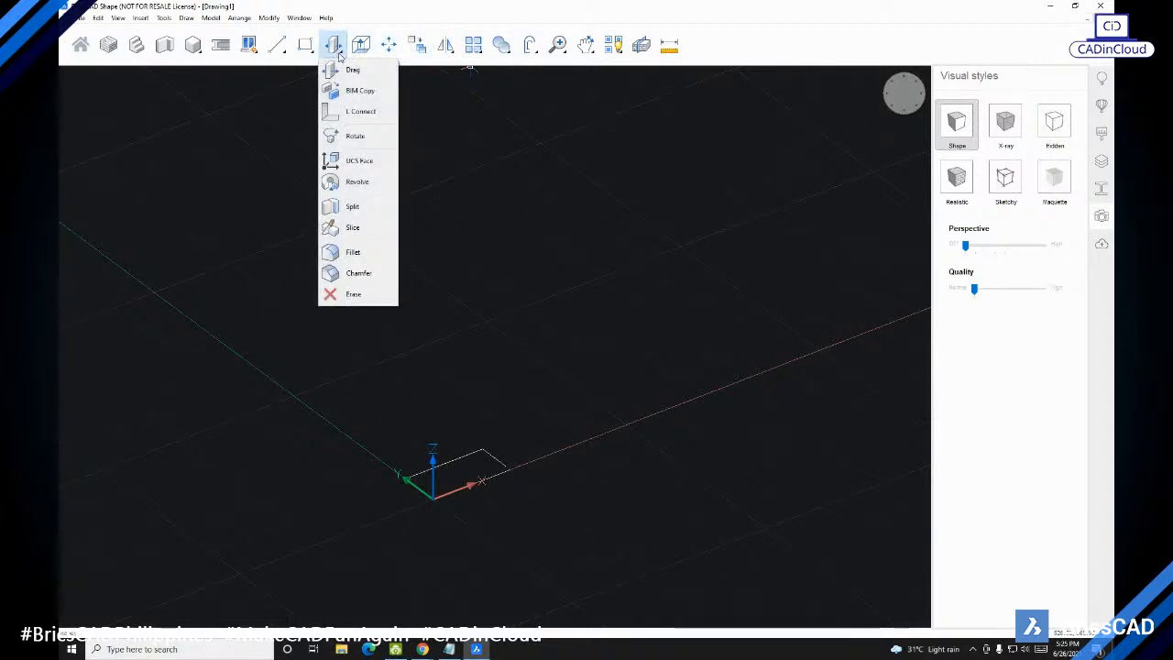
click(543, 370)
middle_drag(447, 390, 455, 401)
text(ext)
key(Return)
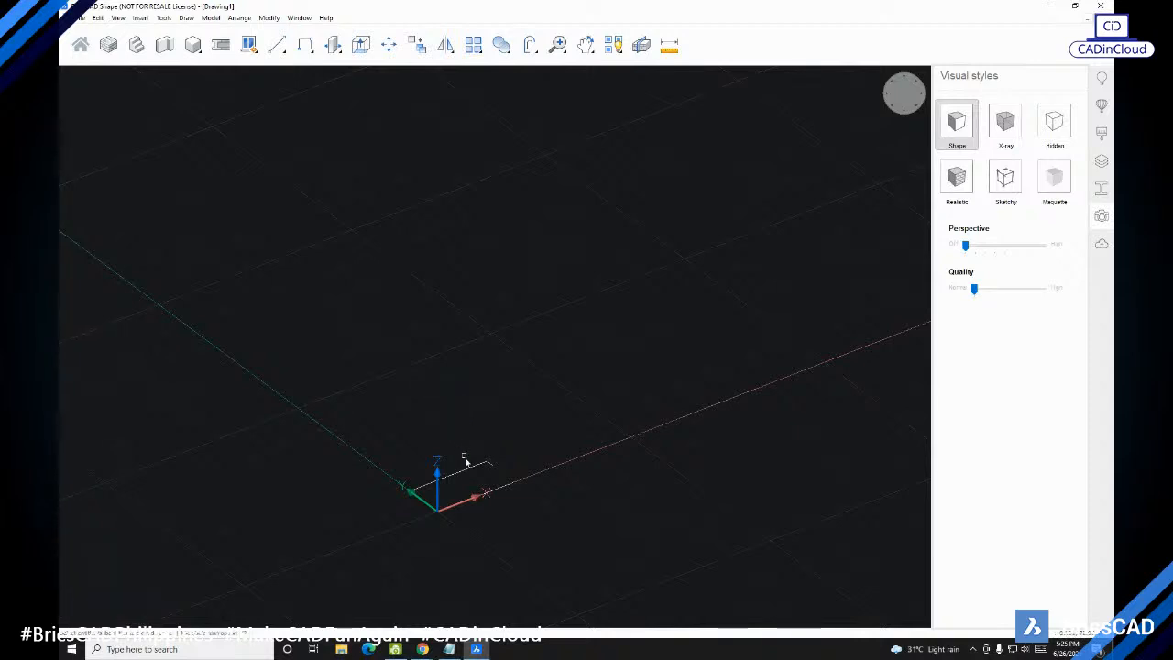
key(Return)
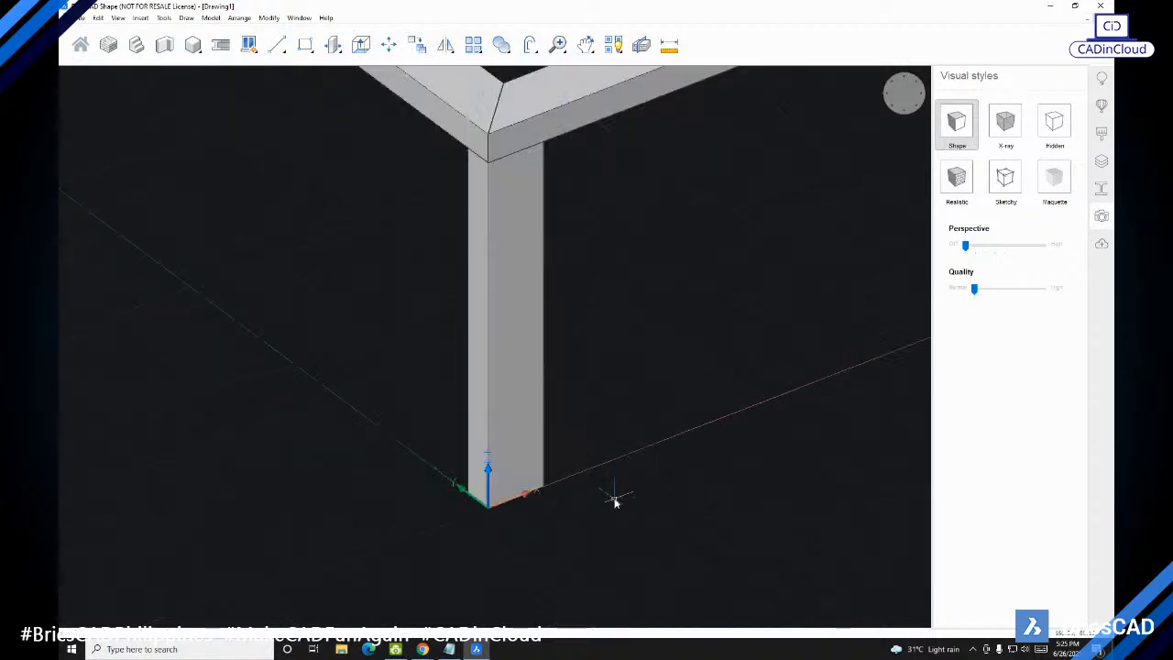
Step: Copy the leg at the origin to a free spot across the X axis, outside the frame
scroll(615, 497, down, 5)
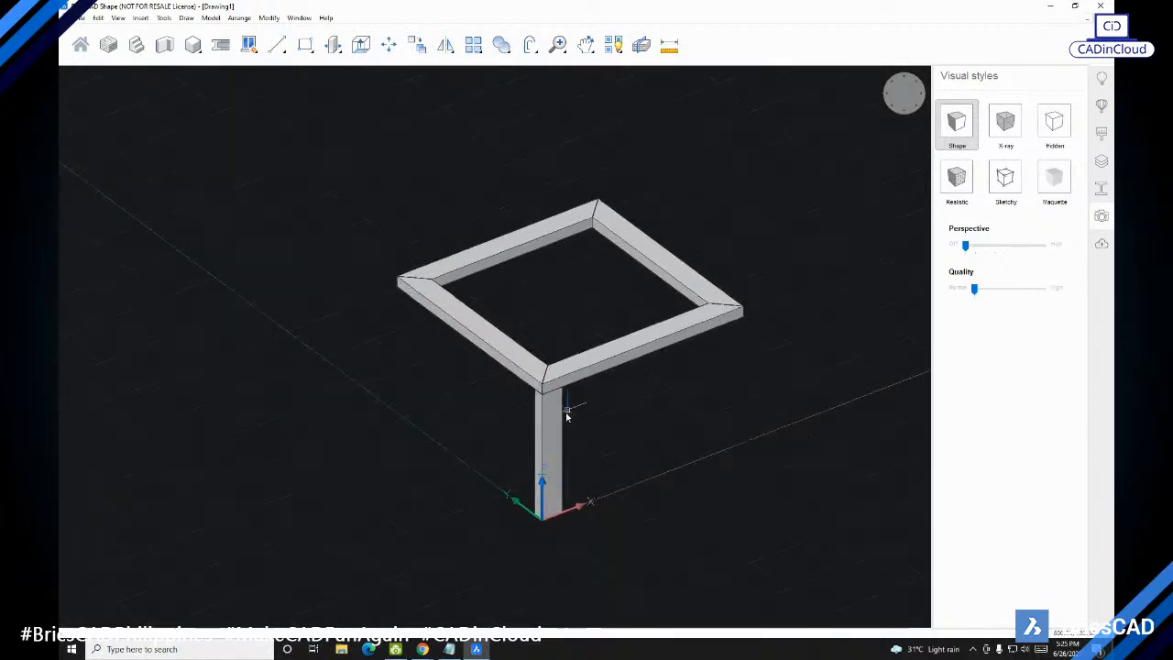
scroll(571, 406, up, 5)
scroll(559, 352, down, 3)
scroll(531, 329, up, 1)
shift+middle_drag(532, 338, 520, 391)
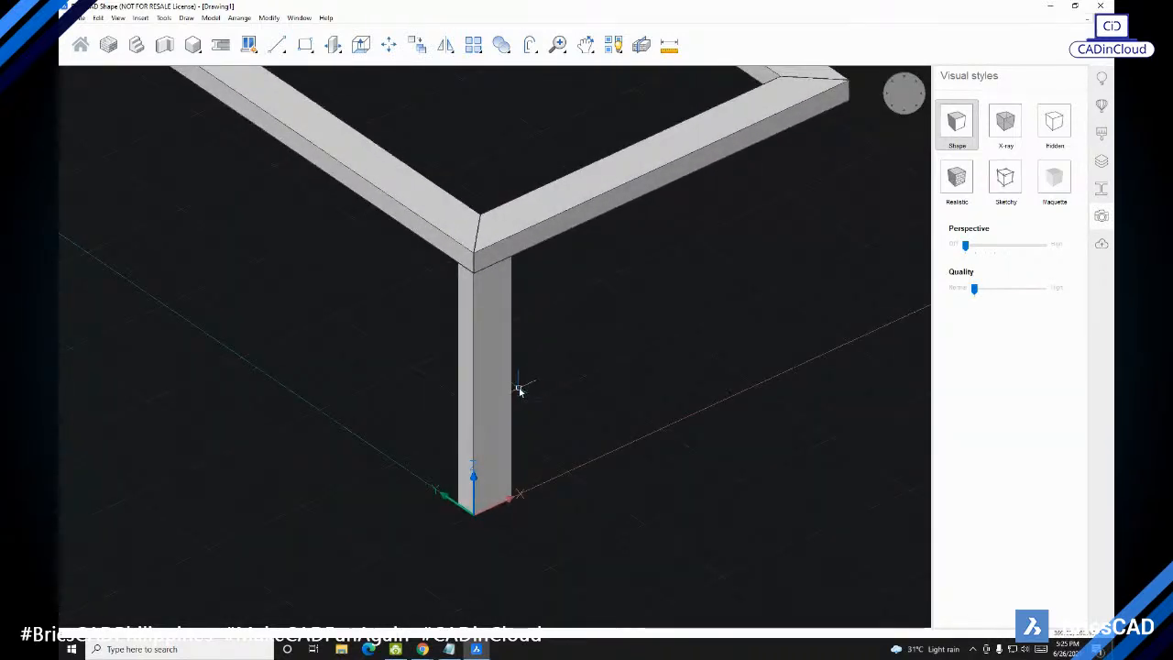
text(co)
key(Return)
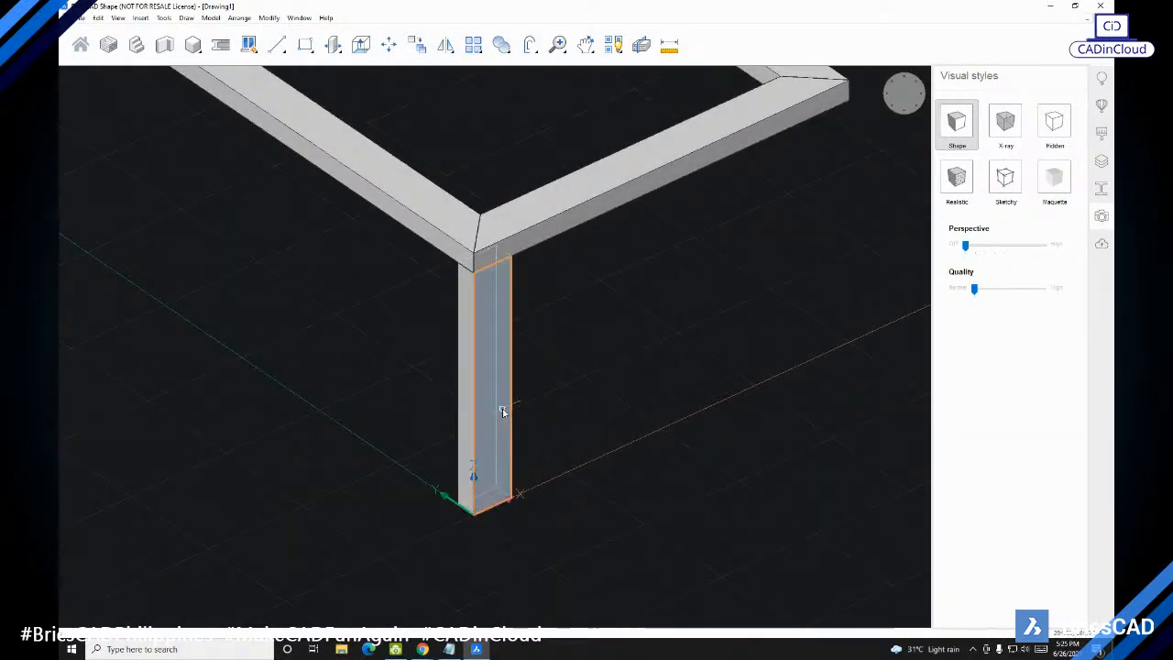
text(co)
key(Return)
drag(529, 367, 436, 437)
click(496, 371)
scroll(539, 463, down, 2)
middle_drag(543, 457, 513, 323)
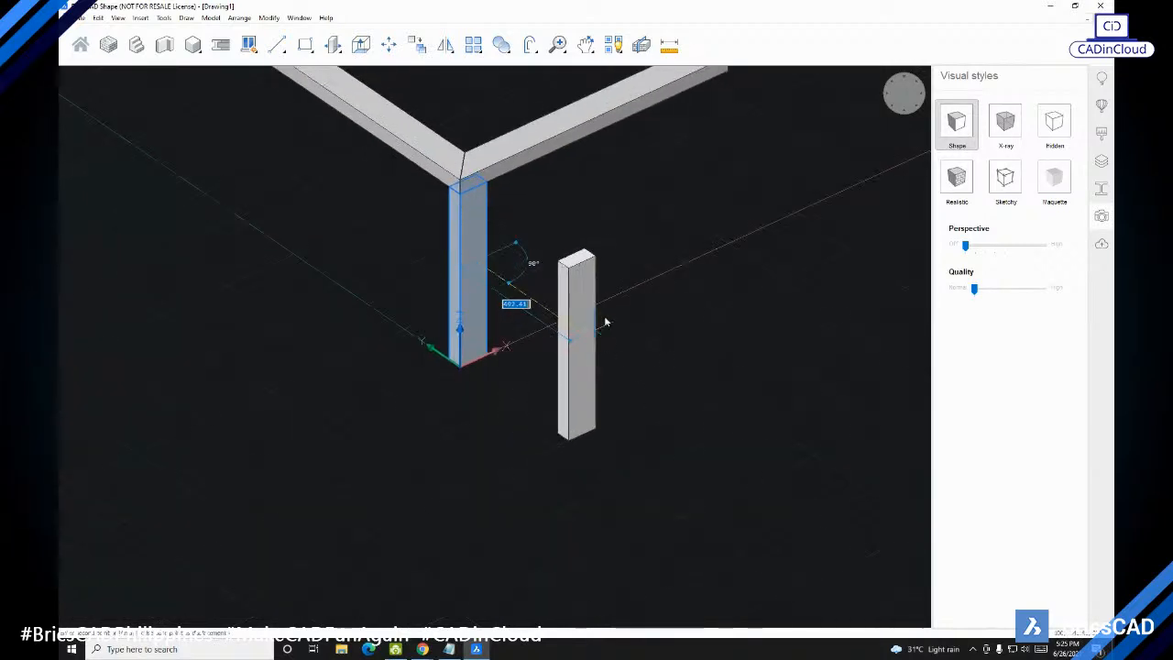
click(710, 361)
middle_drag(721, 404, 654, 391)
key(Escape)
Step: Examine the copied leg in relation to the original leg and the frame
scroll(593, 364, up, 2)
scroll(598, 362, down, 2)
middle_drag(595, 366, 583, 415)
scroll(595, 365, up, 2)
middle_drag(409, 294, 445, 334)
scroll(433, 321, up, 1)
scroll(569, 364, down, 2)
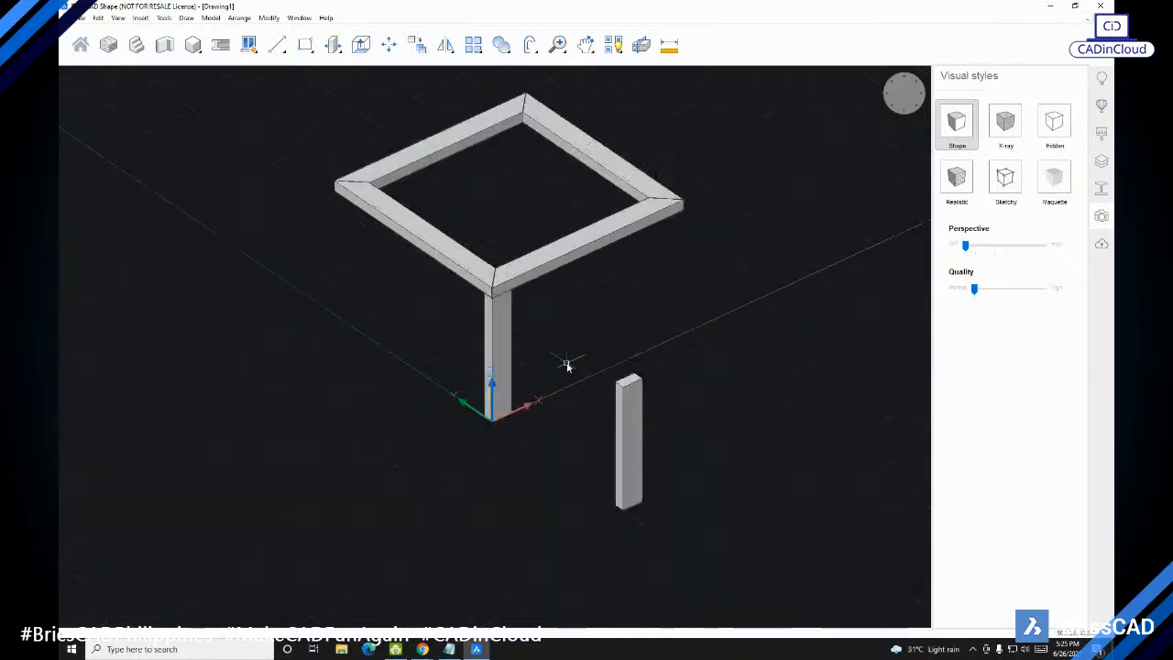
middle_drag(568, 364, 536, 333)
middle_drag(589, 373, 567, 385)
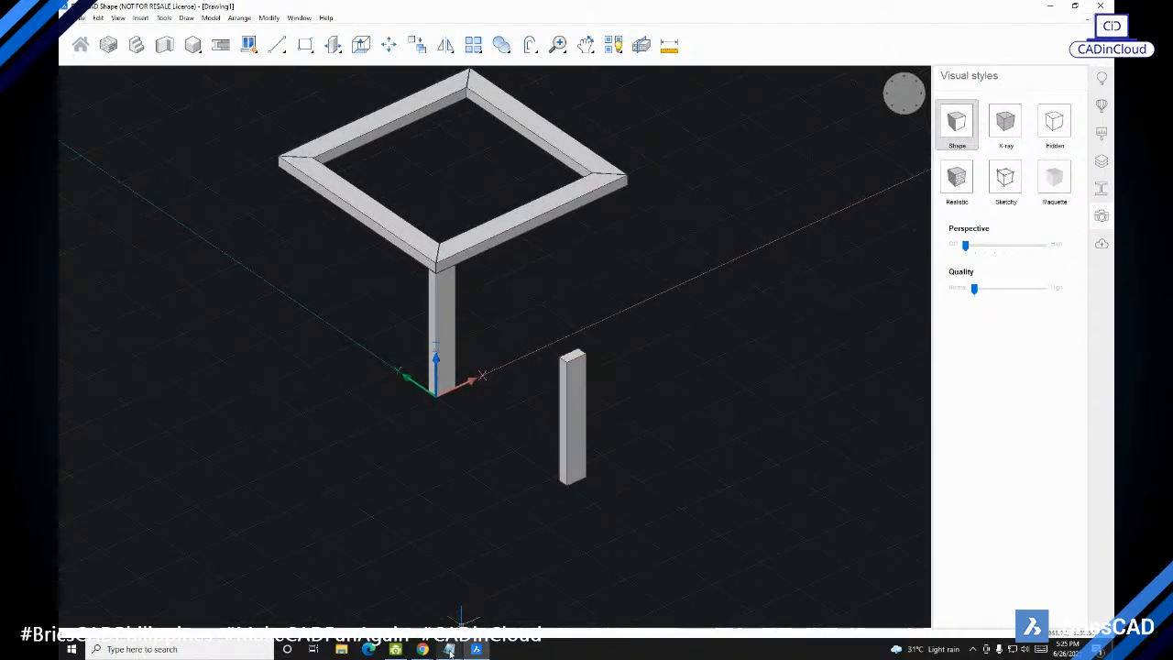
Step: Switch to Notepad, highlight command 4, "Rorate", in the list, and return to the drawing
click(449, 649)
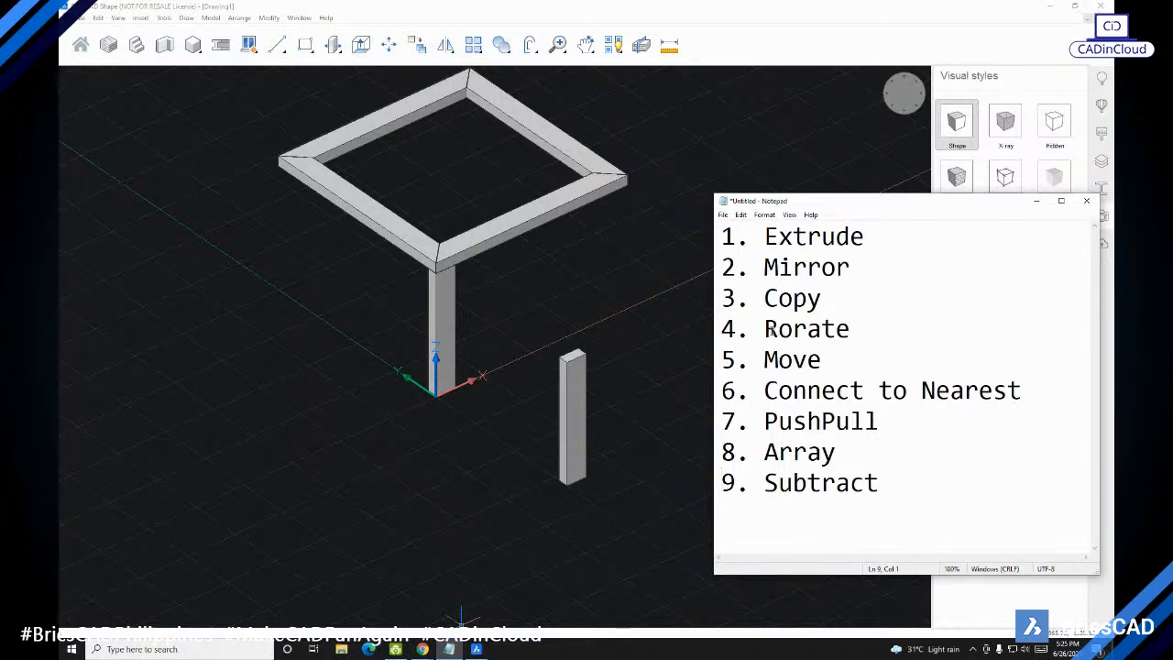
drag(772, 331, 864, 331)
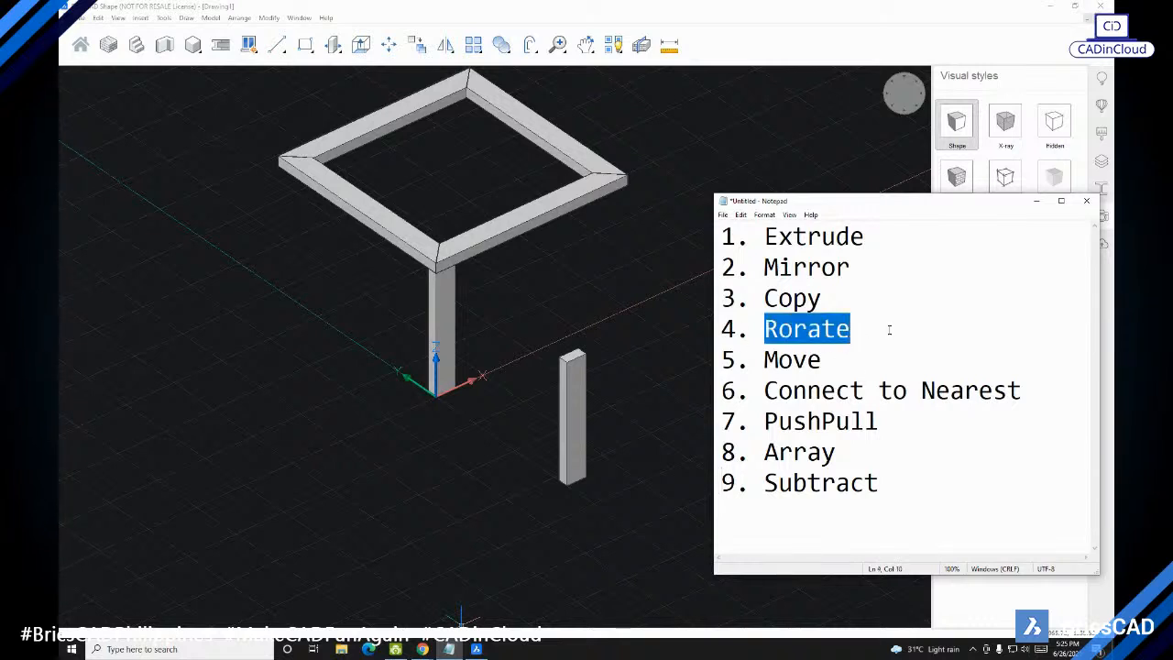
click(1037, 199)
scroll(552, 375, up, 2)
scroll(563, 367, down, 2)
scroll(554, 239, up, 2)
middle_drag(592, 303, 551, 375)
click(519, 274)
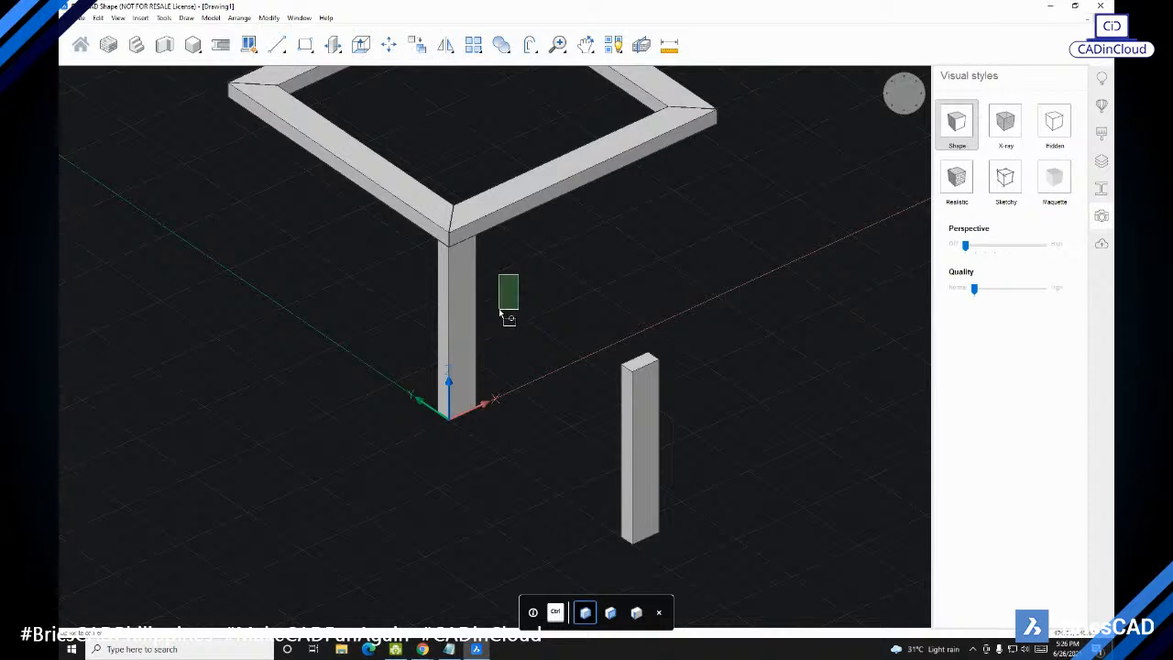
click(440, 330)
key(Escape)
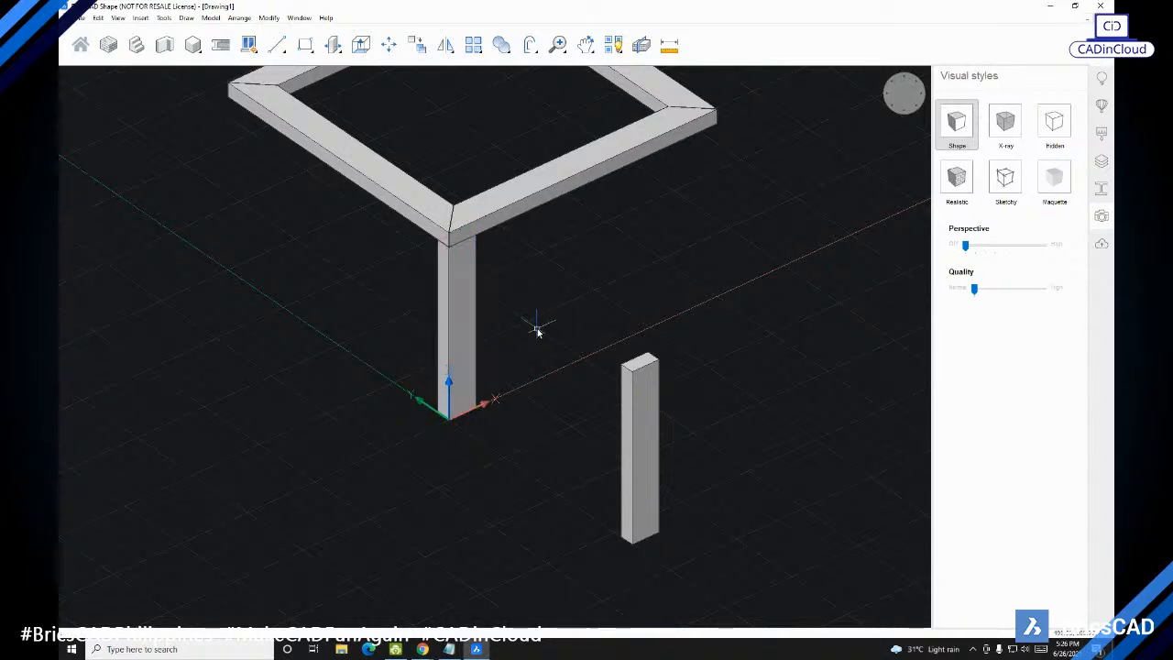
Step: Check the command list in Notepad again and return to the drawing
middle_drag(658, 305, 654, 254)
shift+middle_drag(648, 340, 649, 387)
click(448, 649)
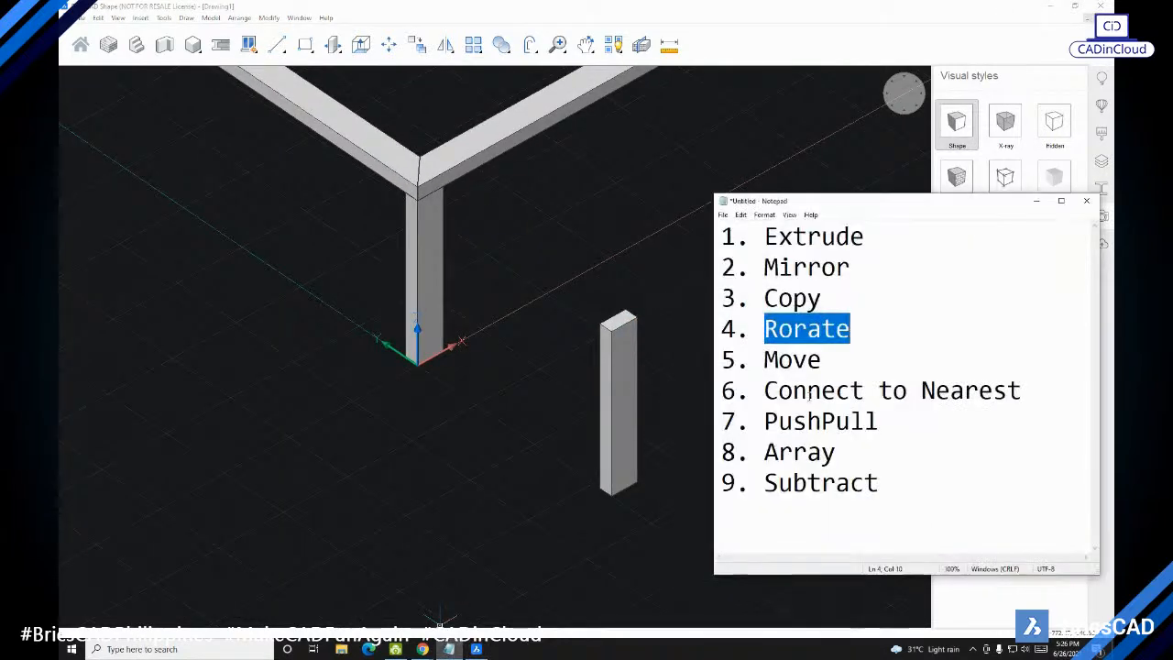
click(1035, 200)
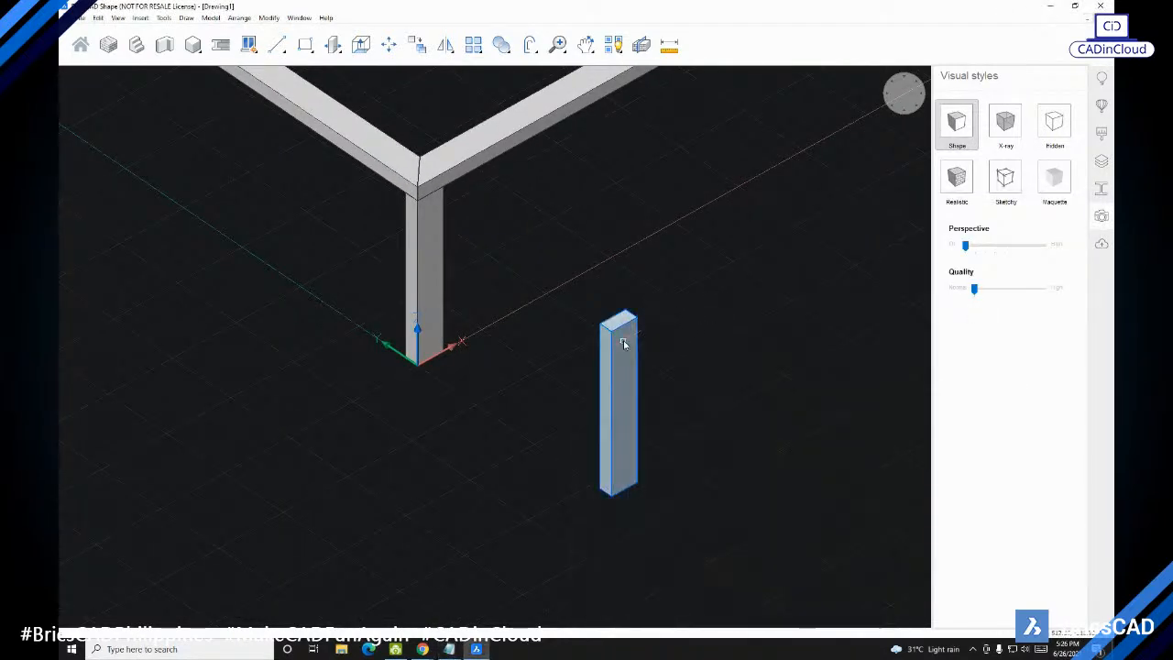
scroll(611, 388, up, 3)
drag(537, 208, 682, 556)
scroll(660, 464, down, 2)
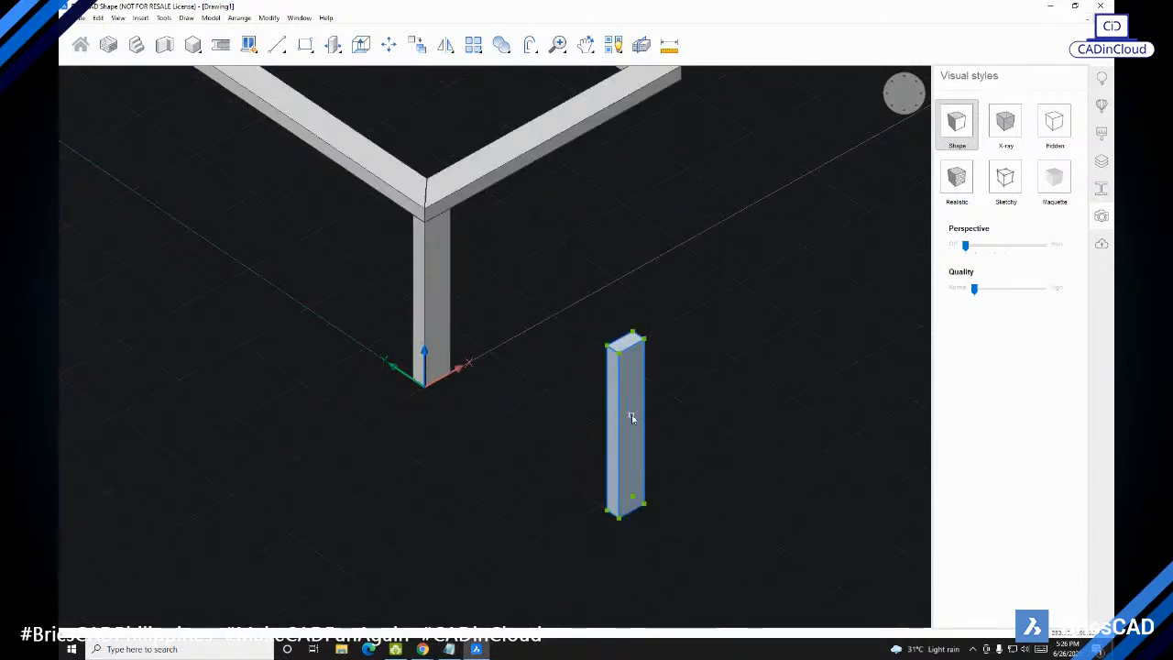
scroll(598, 377, down, 1)
scroll(605, 353, up, 2)
middle_drag(587, 361, 565, 321)
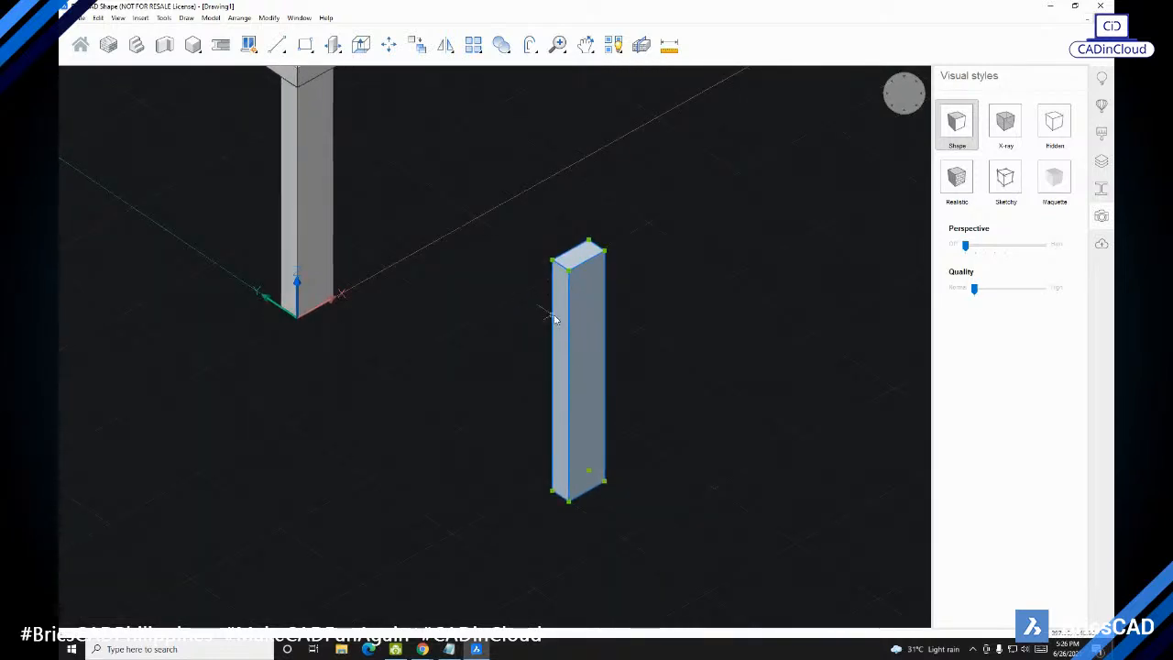
key(Escape)
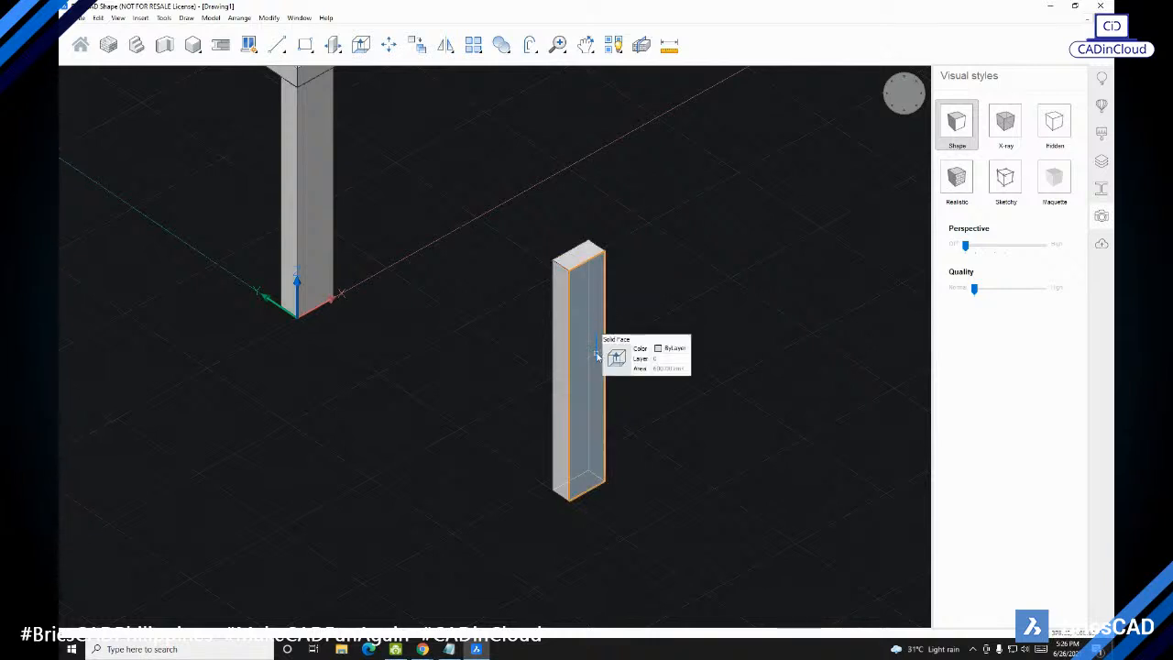
Step: Rotate the copied leg 90 degrees about its vertical edge
key(Tab)
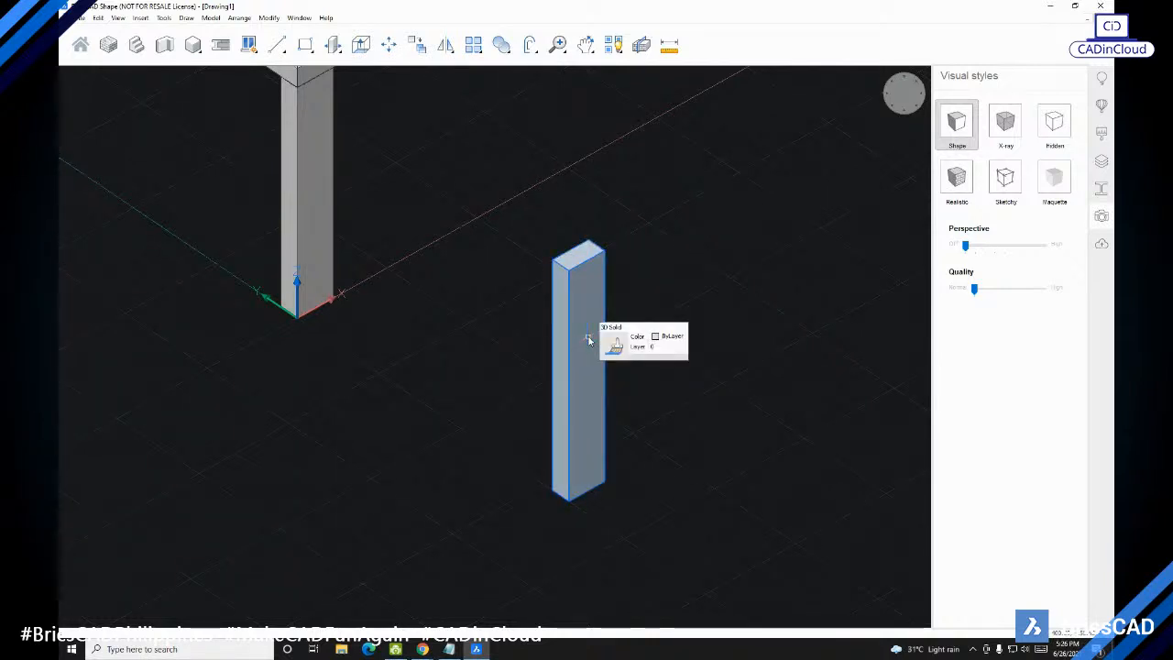
mouse_move(614, 345)
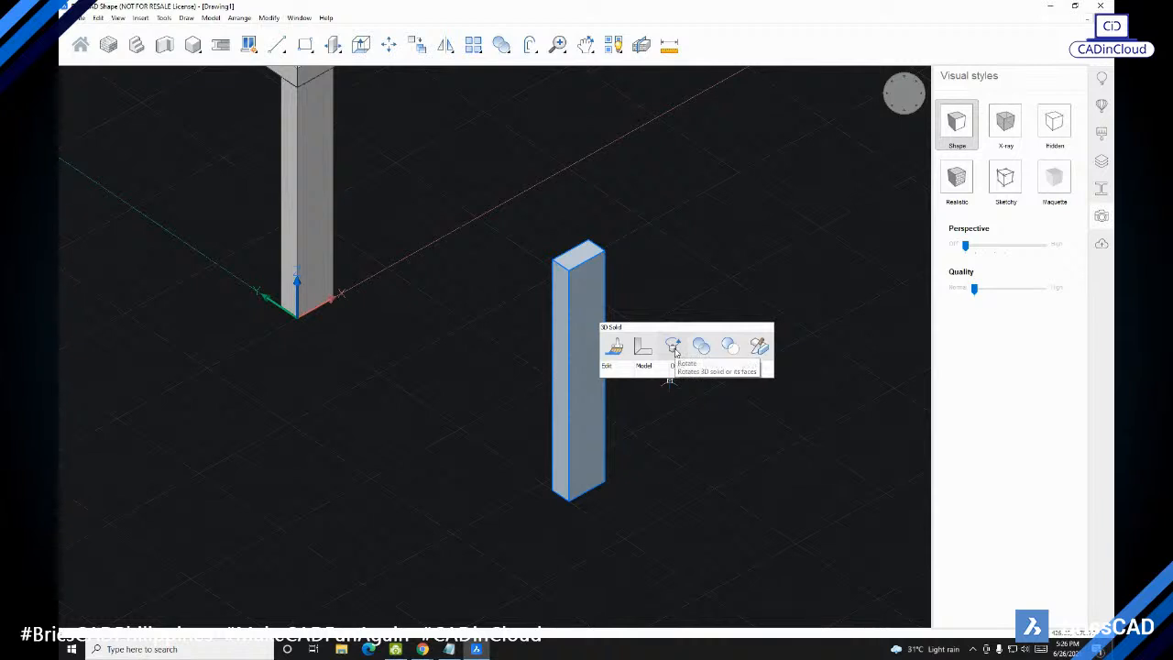
click(674, 348)
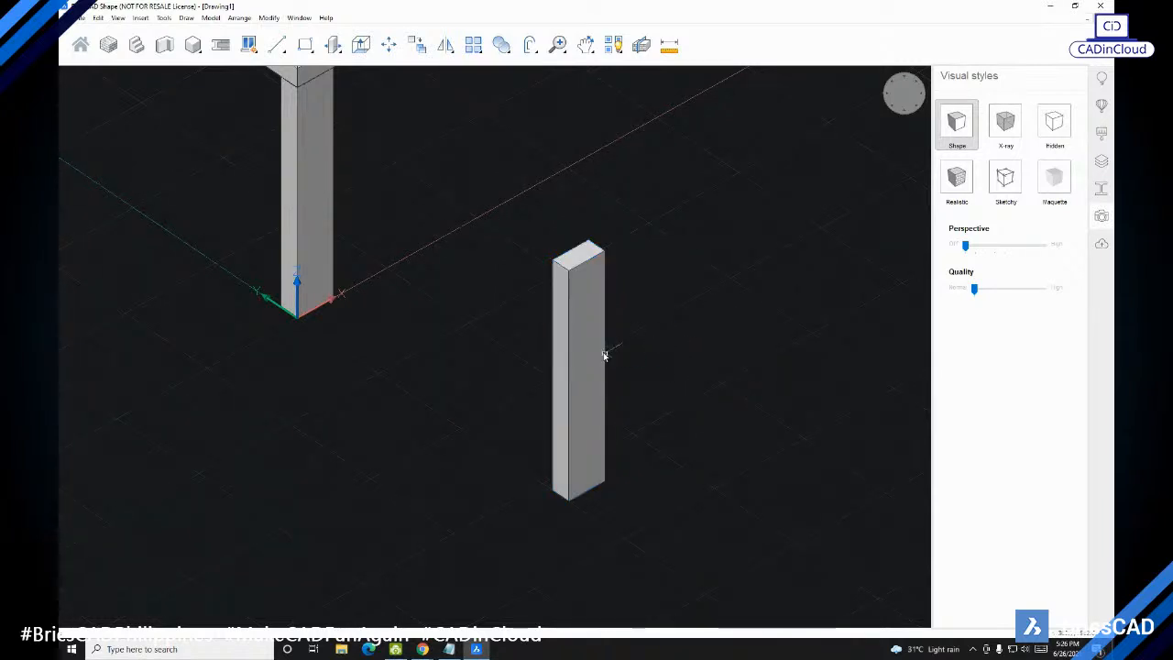
click(594, 320)
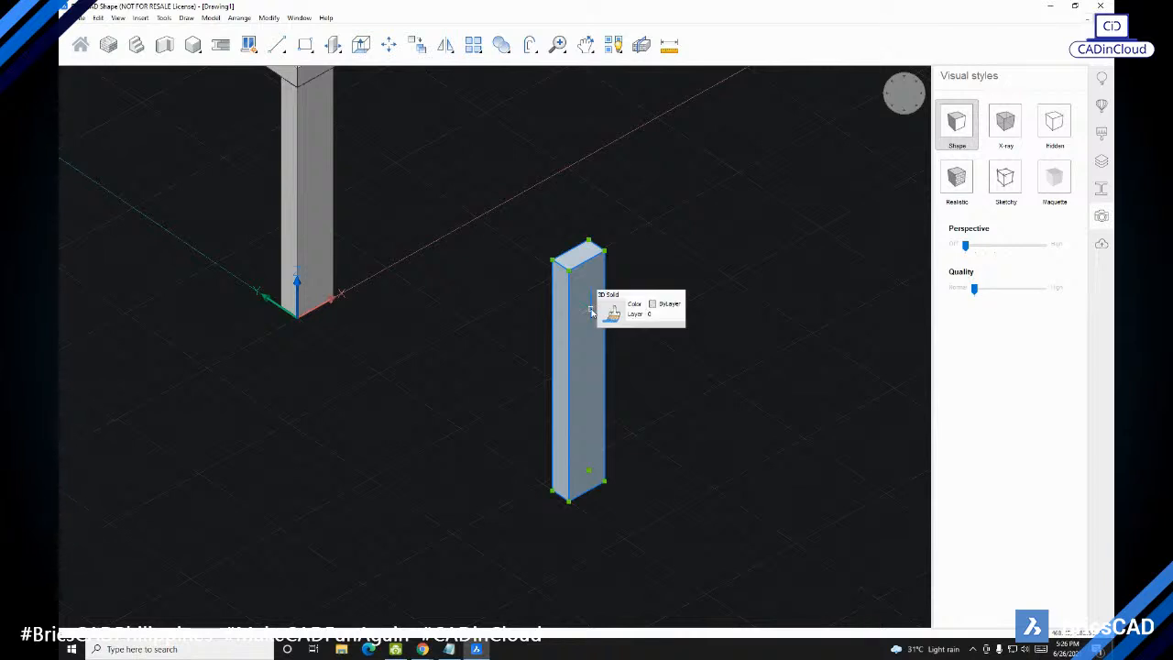
mouse_move(616, 311)
click(670, 320)
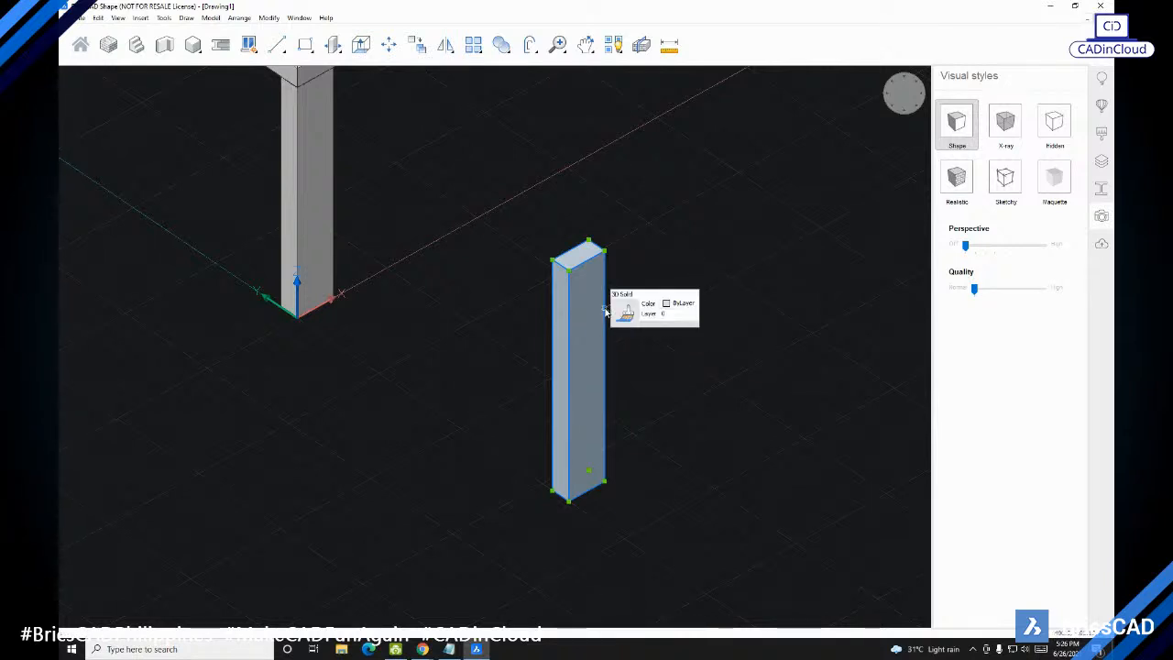
mouse_move(631, 313)
click(682, 321)
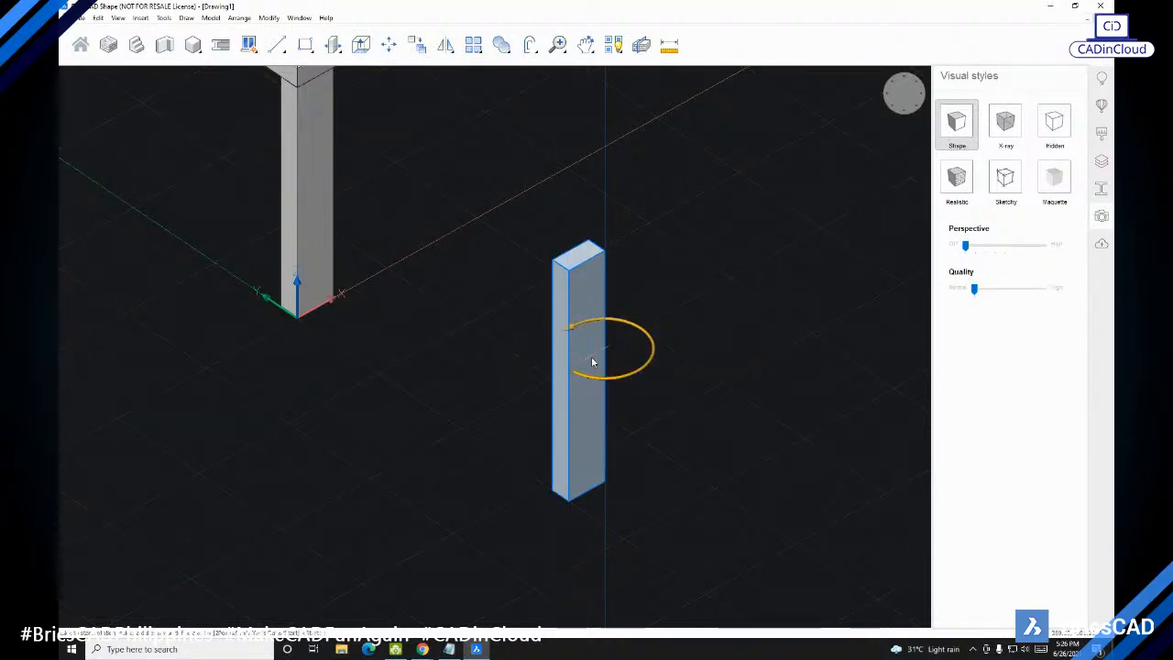
click(593, 363)
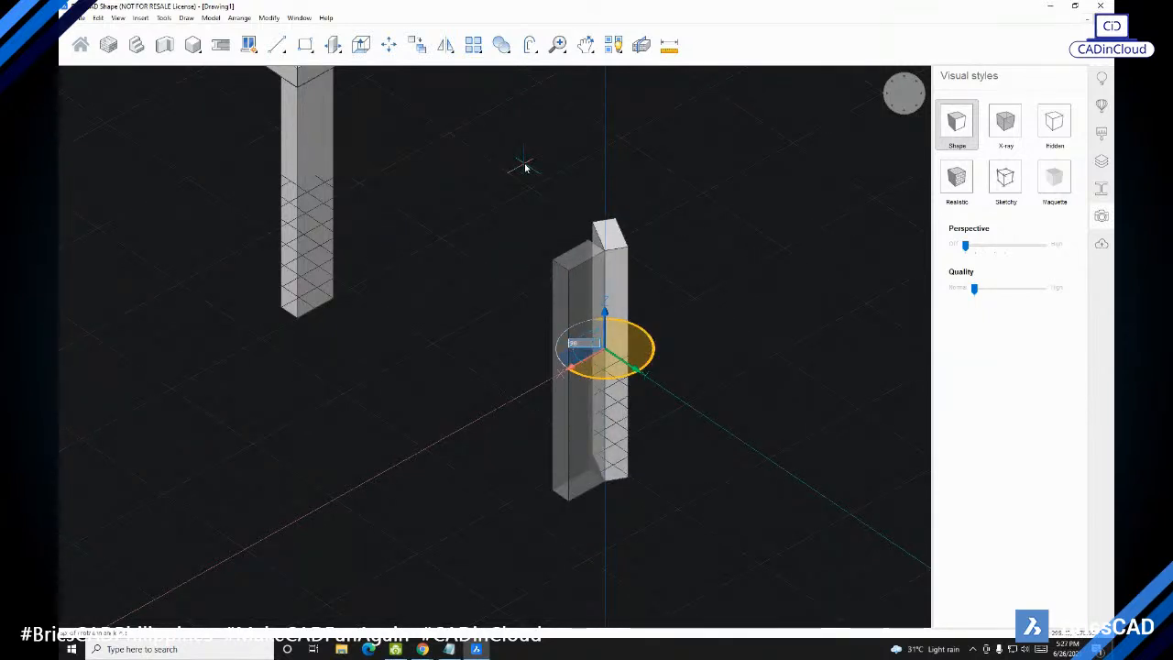
key(Return)
scroll(555, 286, down, 3)
scroll(488, 308, up, 2)
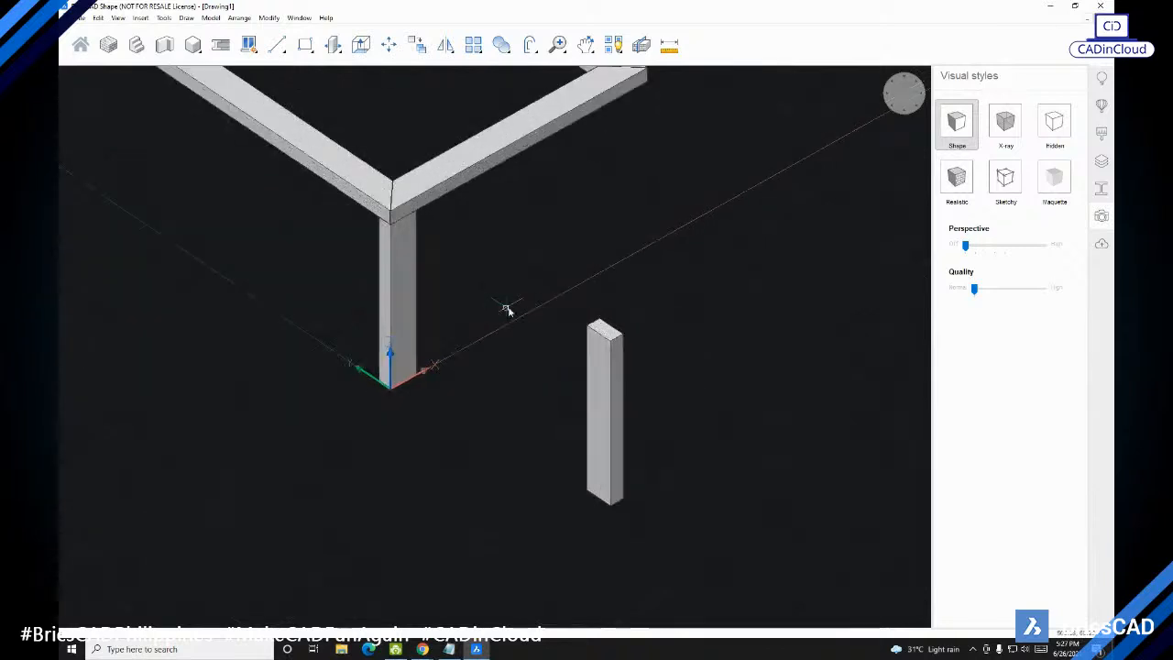
Step: Move the rotated leg by its bottom front corner to the origin so it meets the first leg under the frame
middle_drag(491, 309, 533, 305)
middle_drag(676, 390, 668, 385)
mouse_move(650, 395)
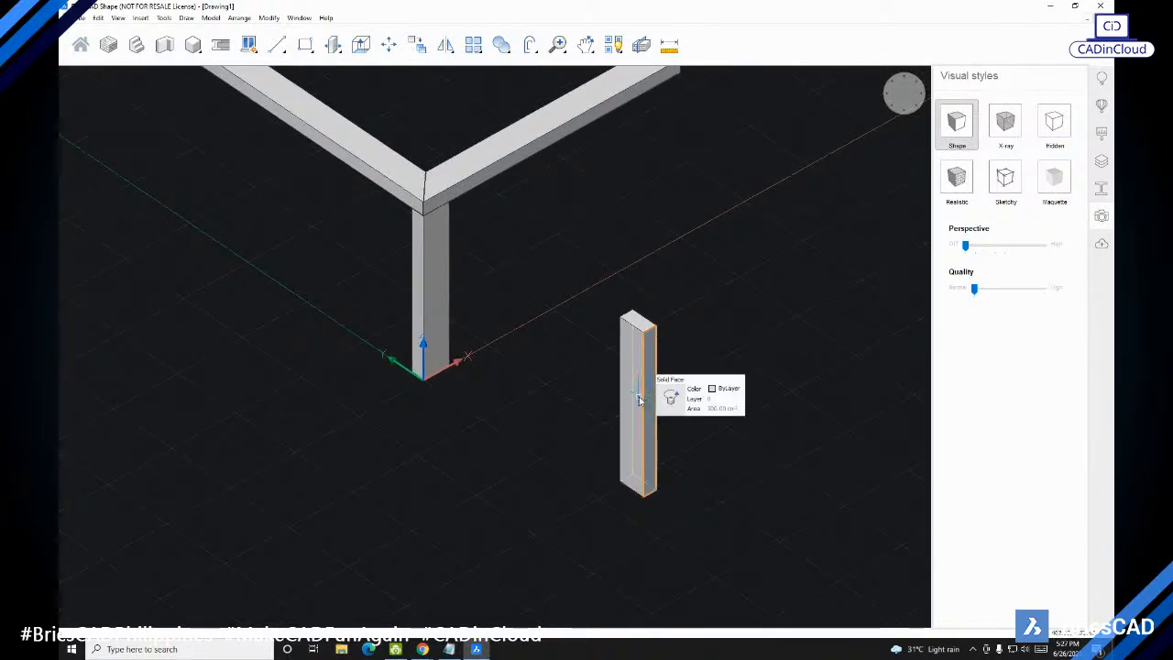
drag(686, 358, 575, 481)
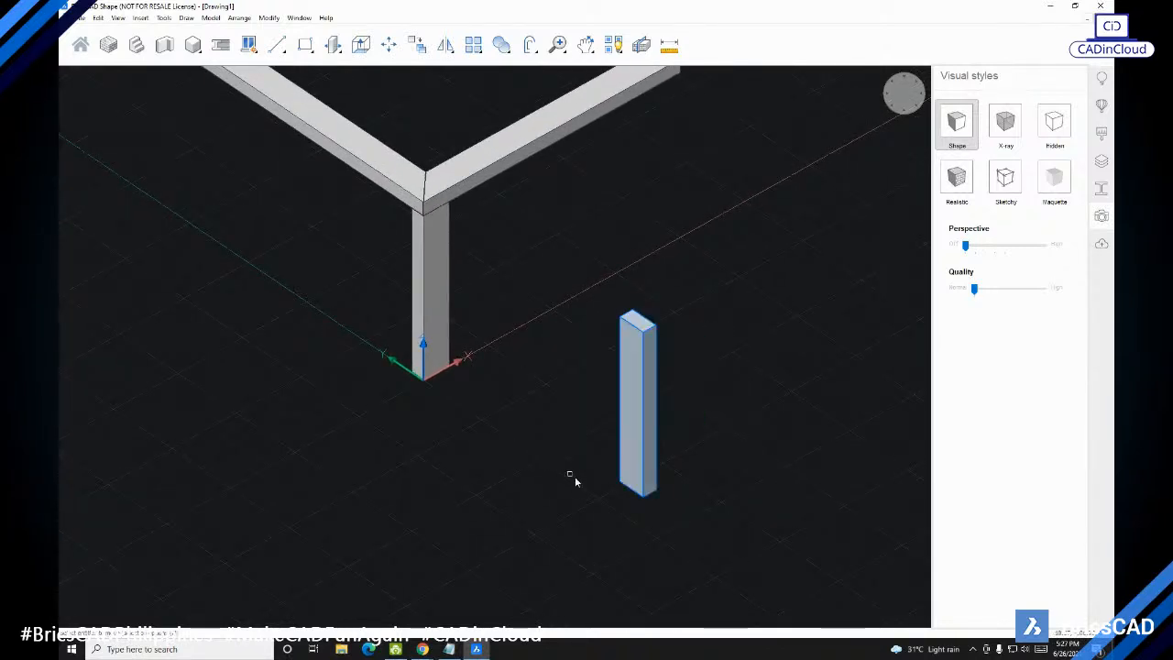
click(643, 497)
click(424, 379)
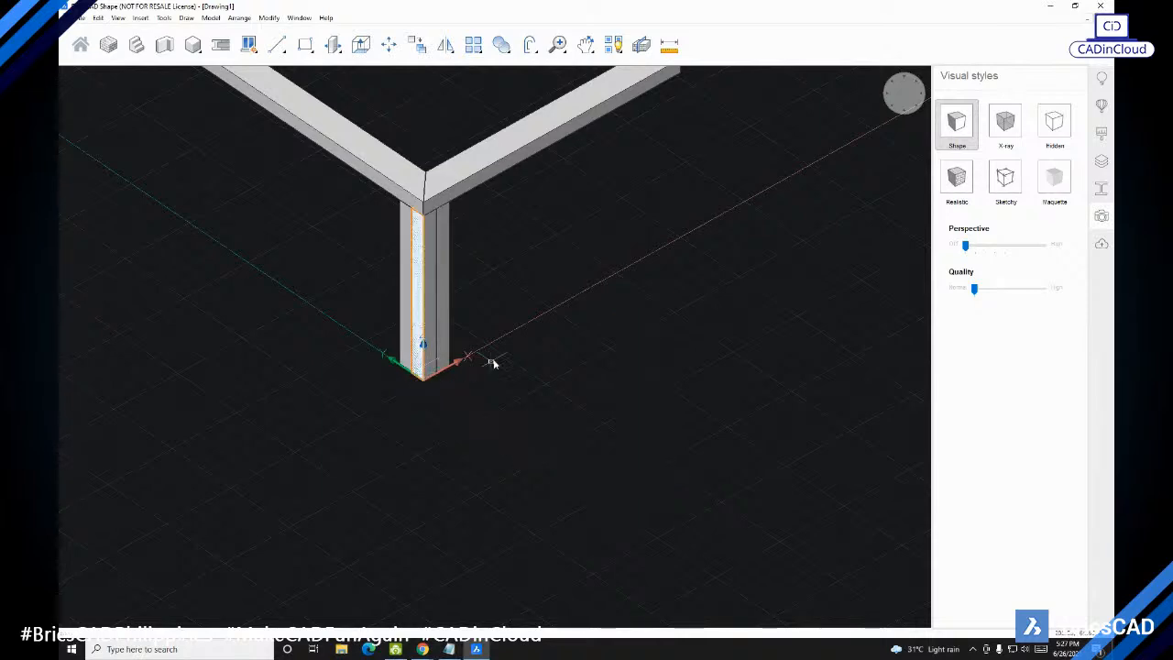
middle_drag(489, 345, 520, 404)
scroll(465, 322, up, 3)
middle_drag(464, 322, 516, 313)
shift+middle_drag(555, 364, 472, 431)
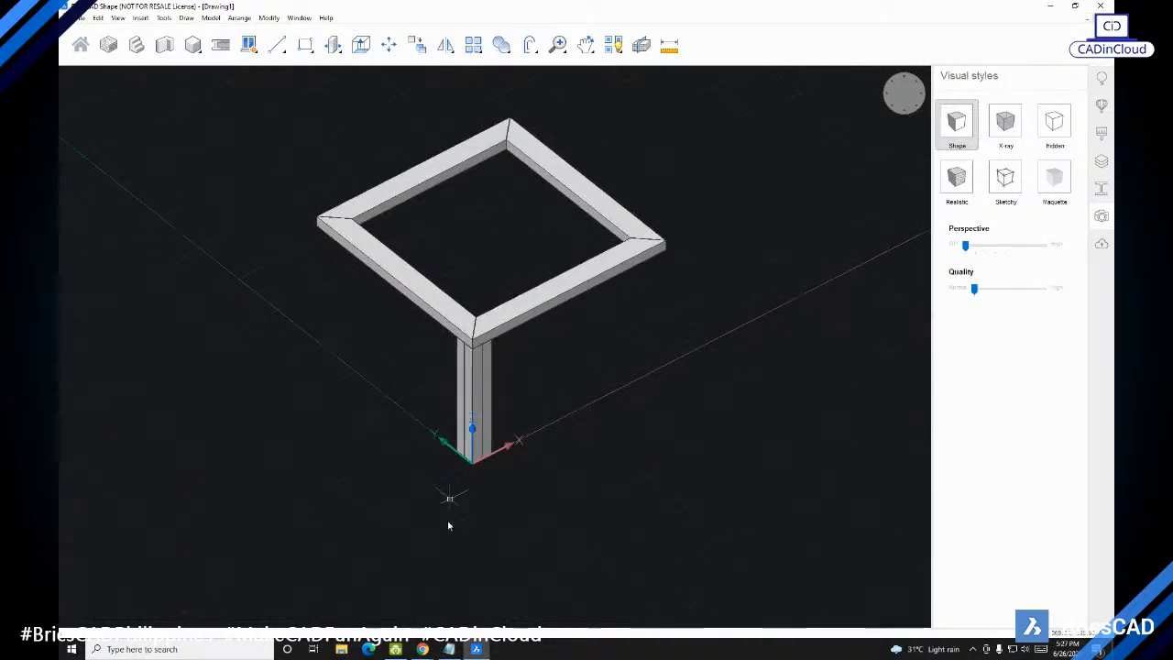
Step: Switch to Notepad and add "10. Union" as a new line at the end of the command list
click(450, 649)
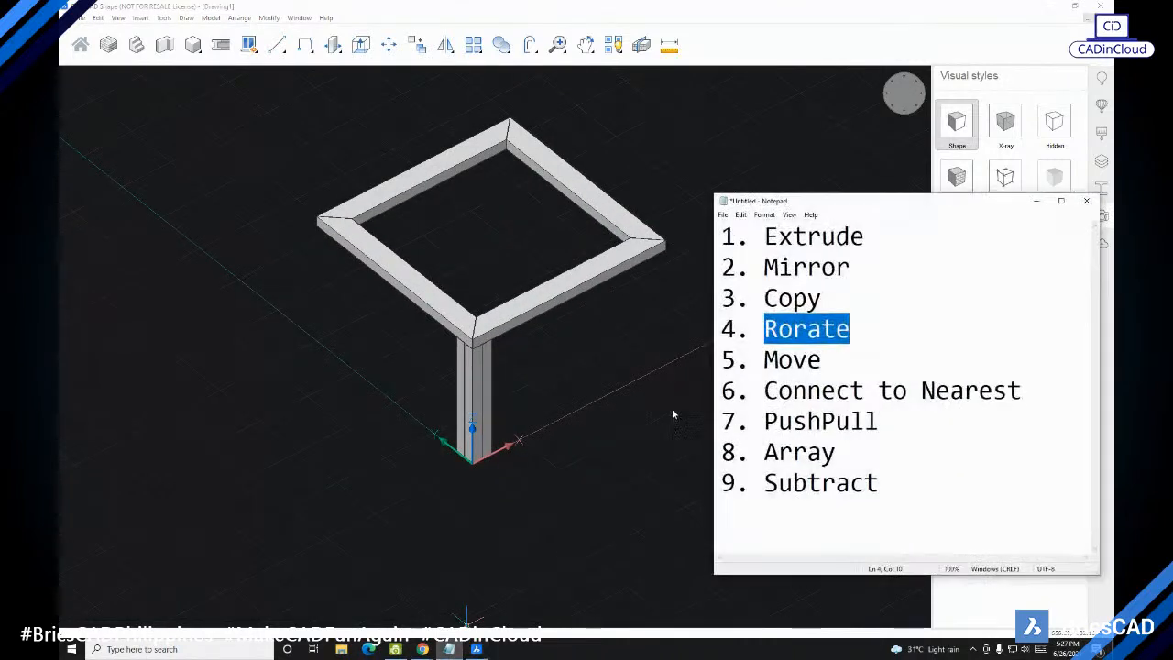
click(834, 361)
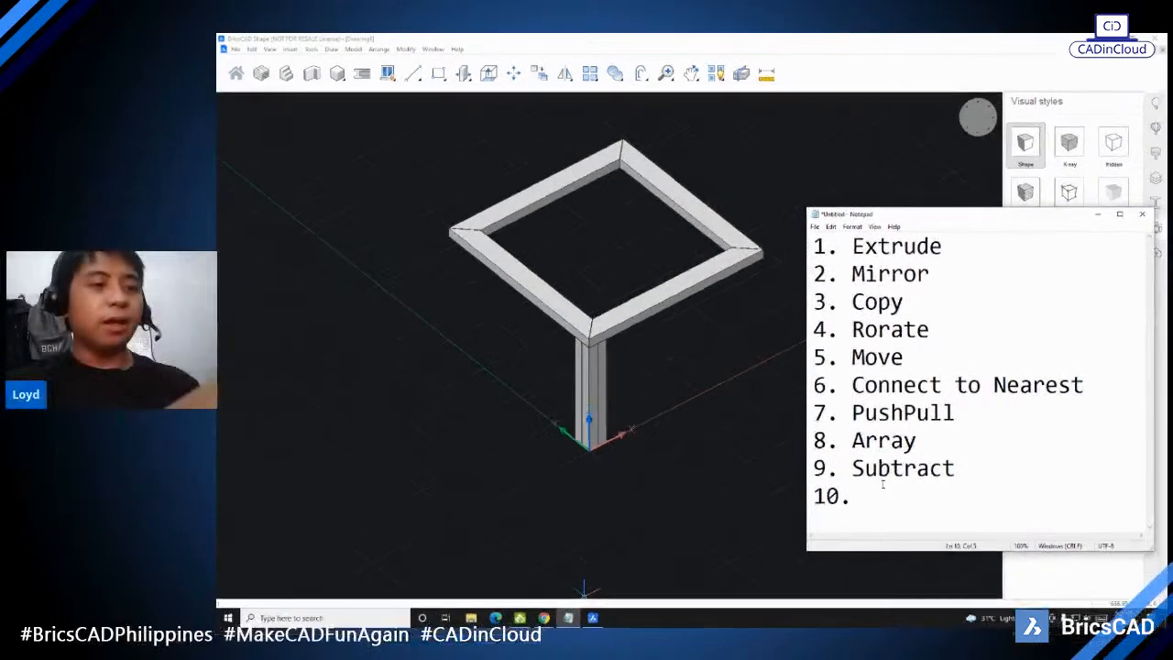
text(U)
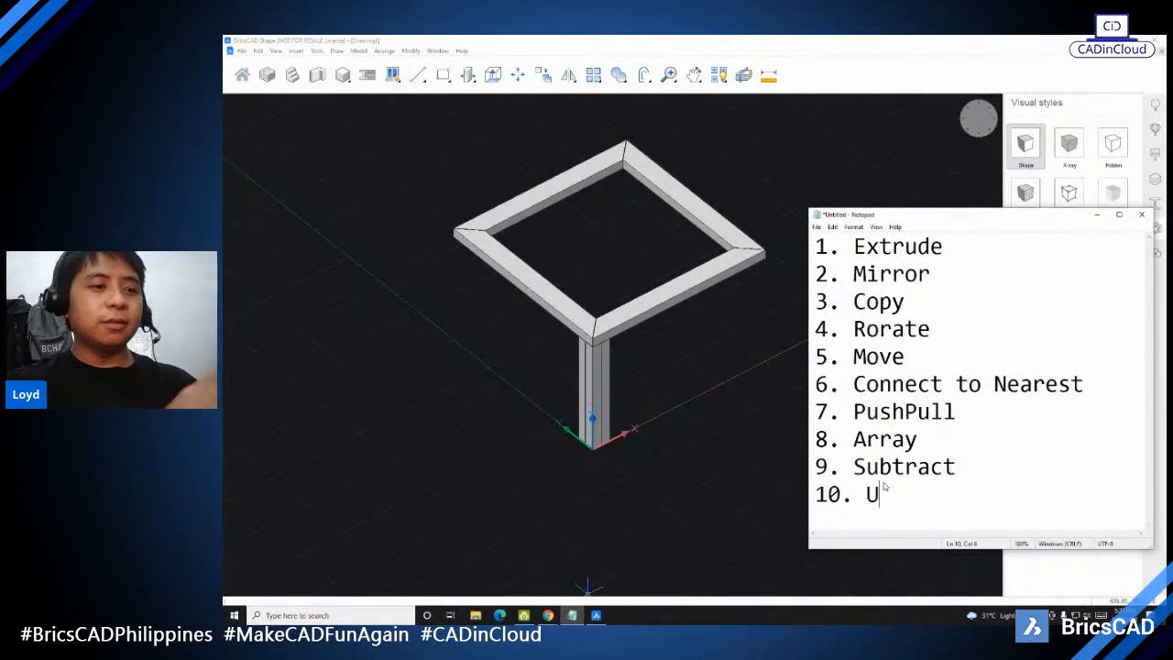
text(nion)
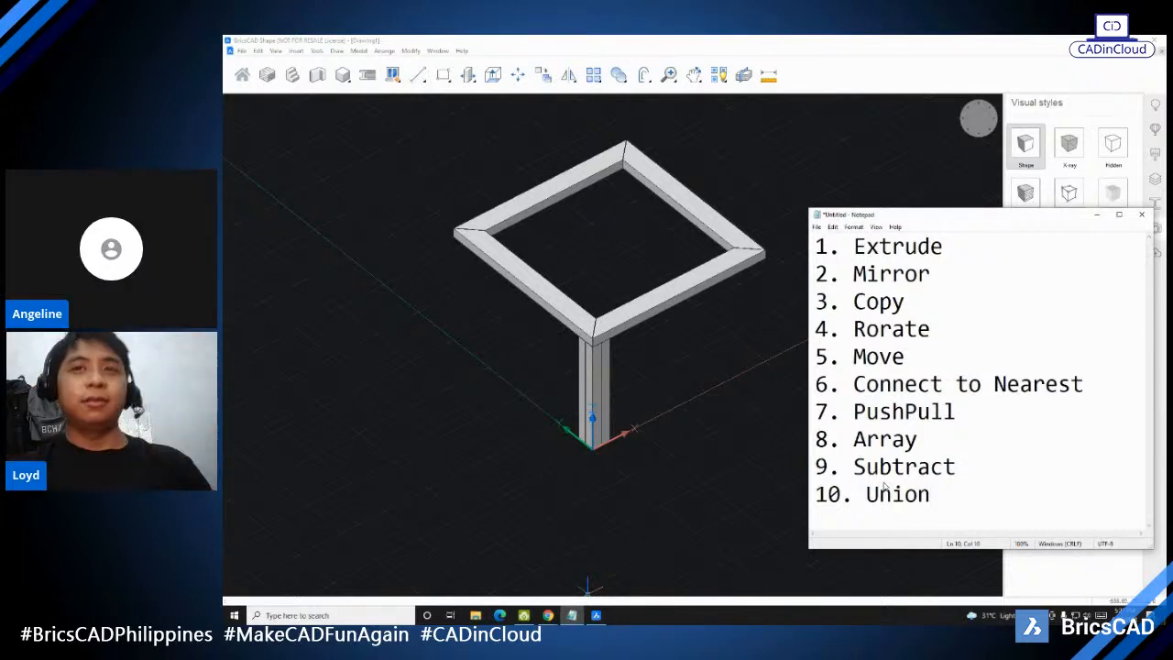
Step: Highlight the full command list and the "10. Union" entry in Notepad, and return to the drawing
drag(930, 495, 866, 494)
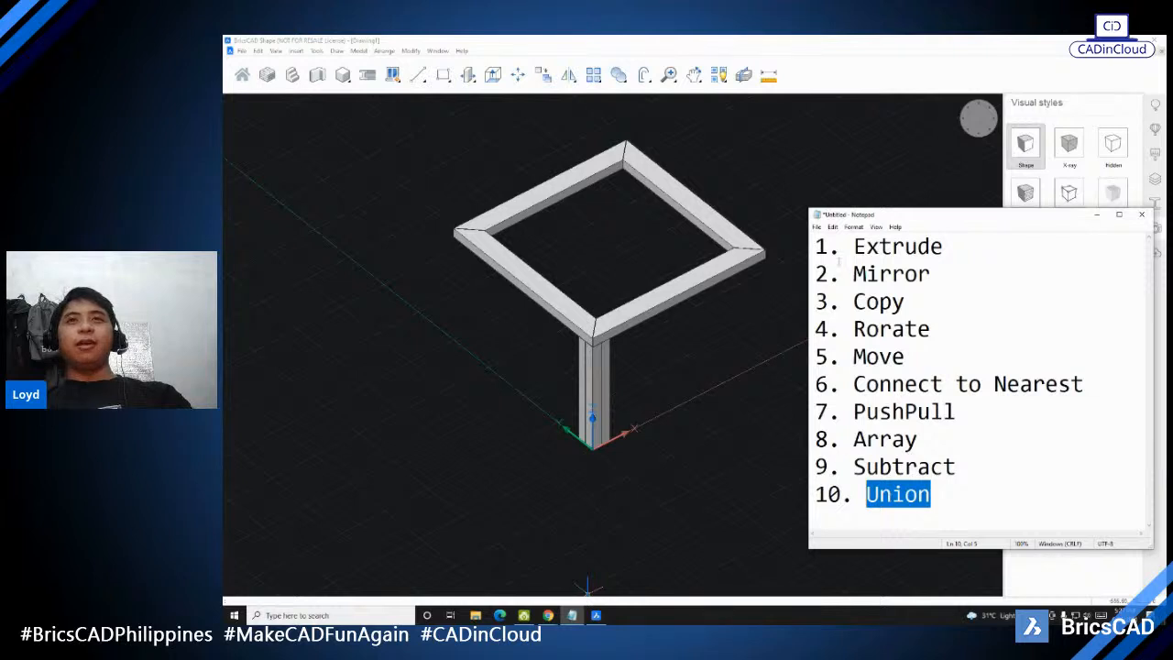
drag(818, 244, 938, 505)
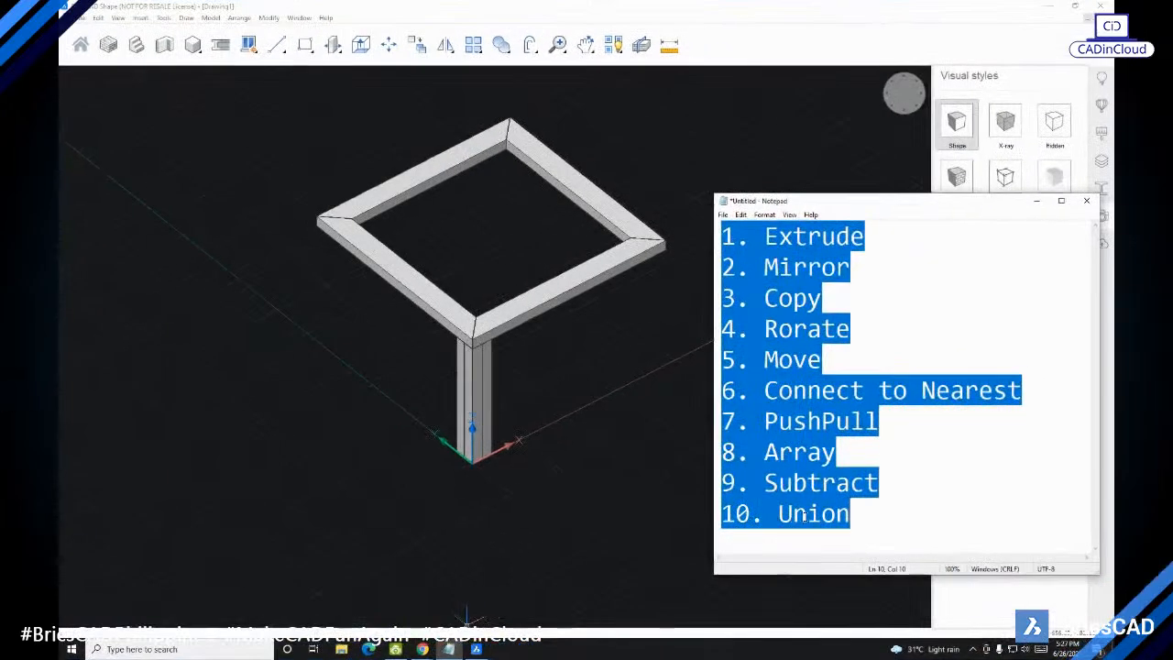
drag(855, 495, 818, 497)
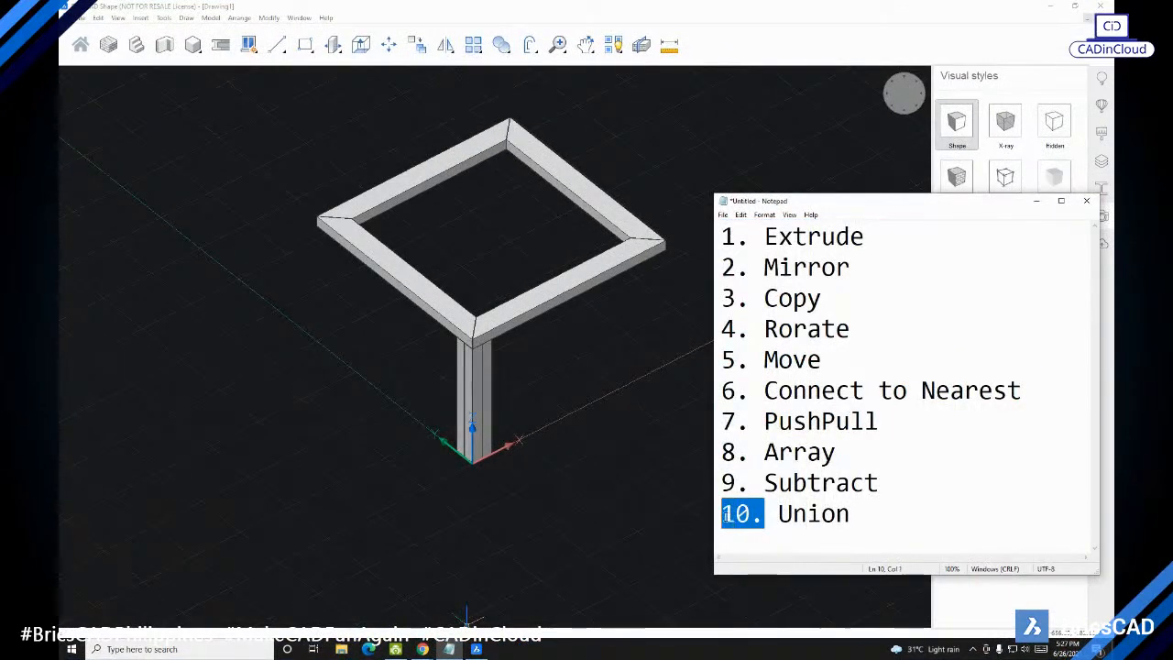
click(741, 509)
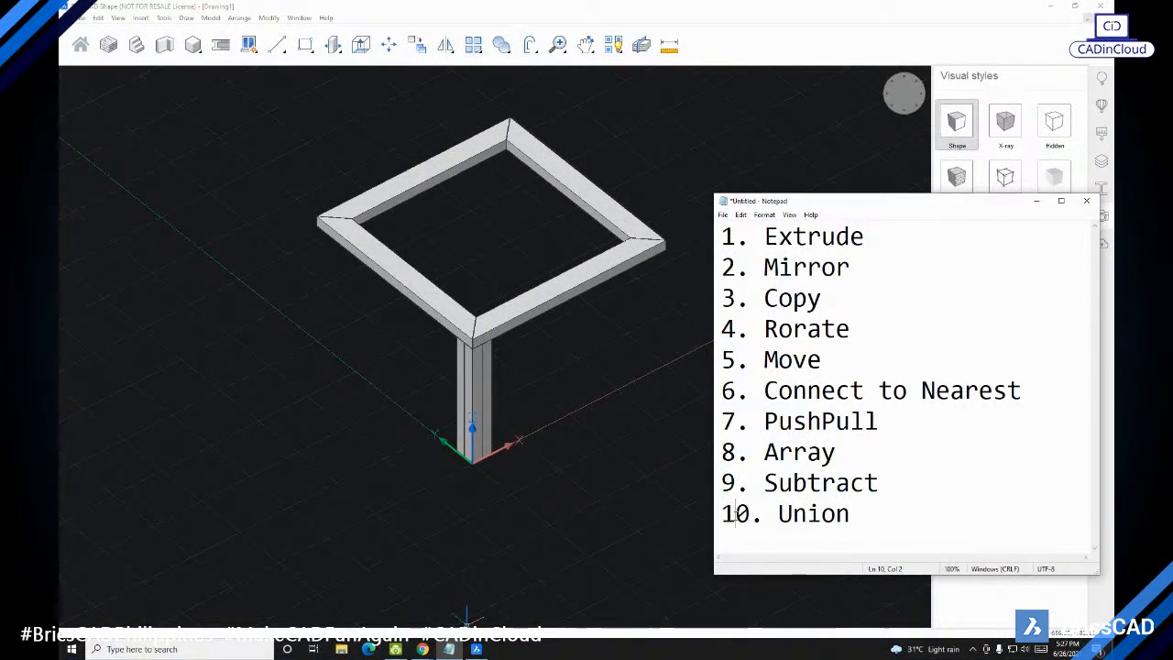
drag(723, 514, 847, 520)
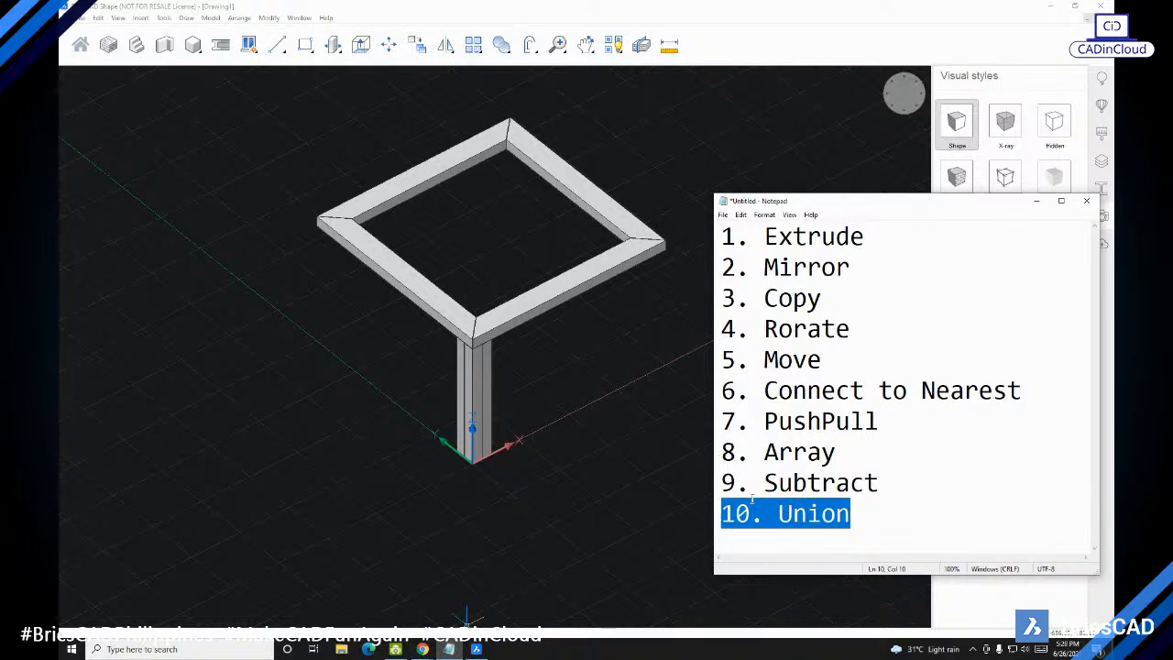
click(1036, 201)
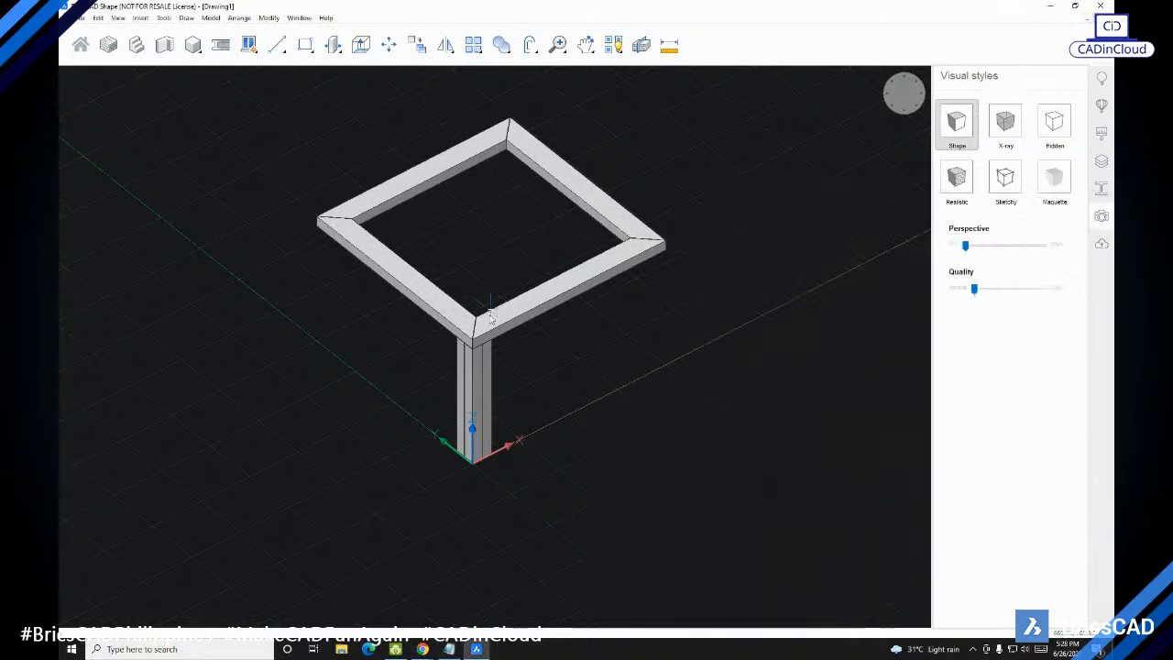
Step: Unite the two leg pieces under the frame's front corner into one solid with Union
scroll(522, 339, up, 5)
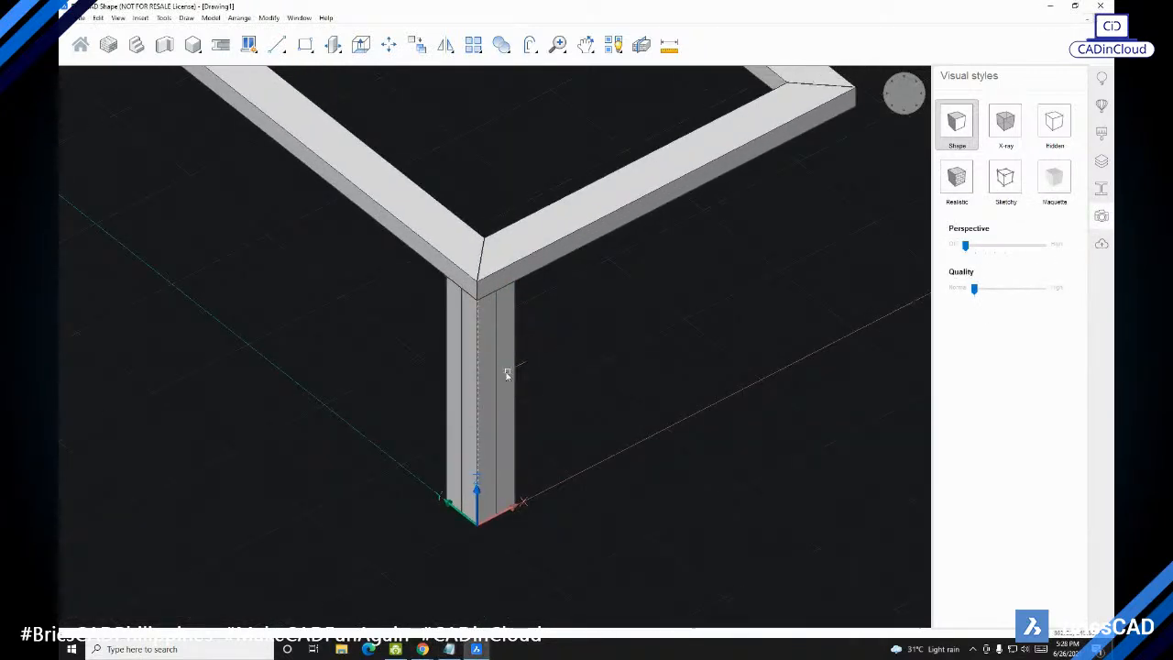
click(589, 340)
click(402, 392)
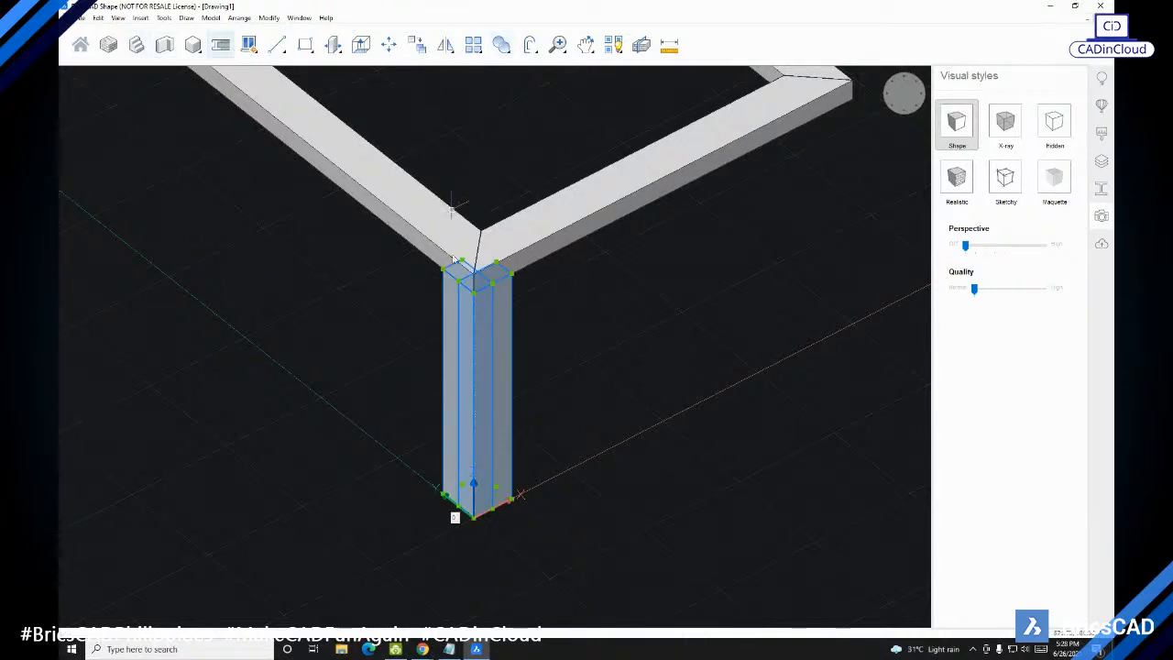
click(508, 52)
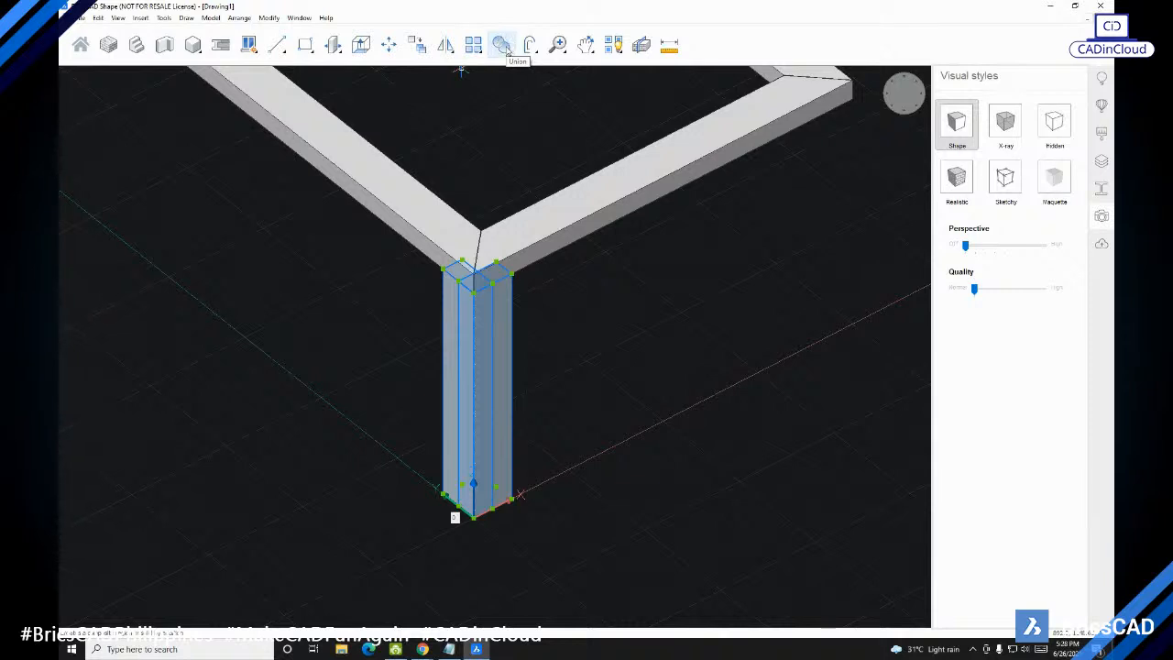
click(507, 52)
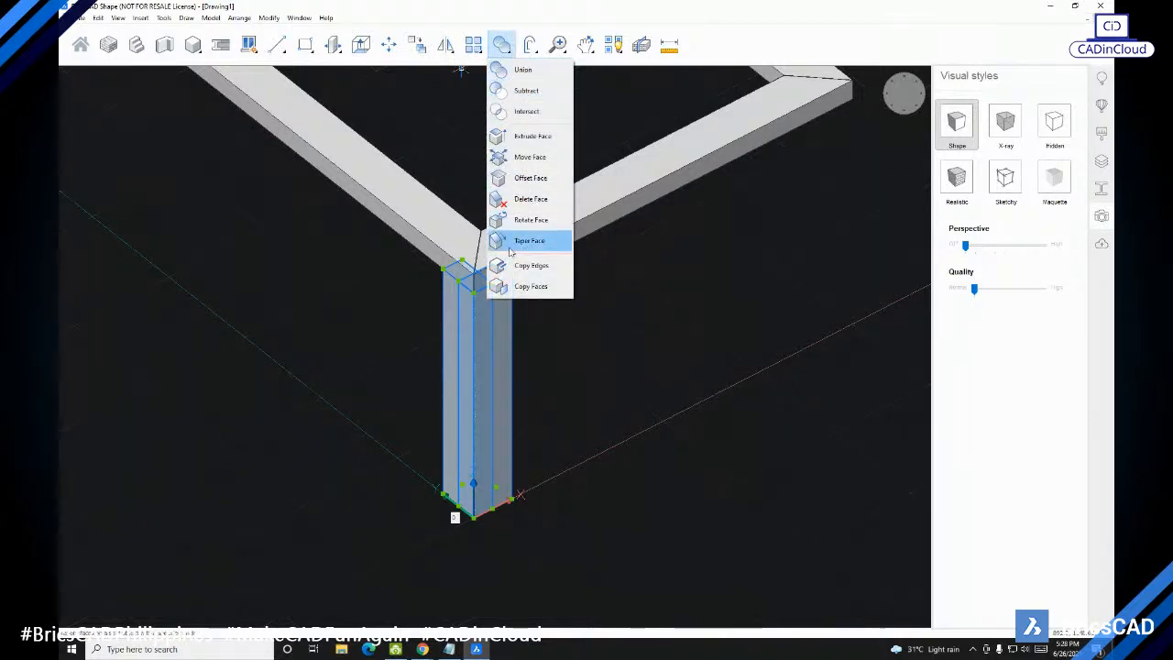
click(527, 77)
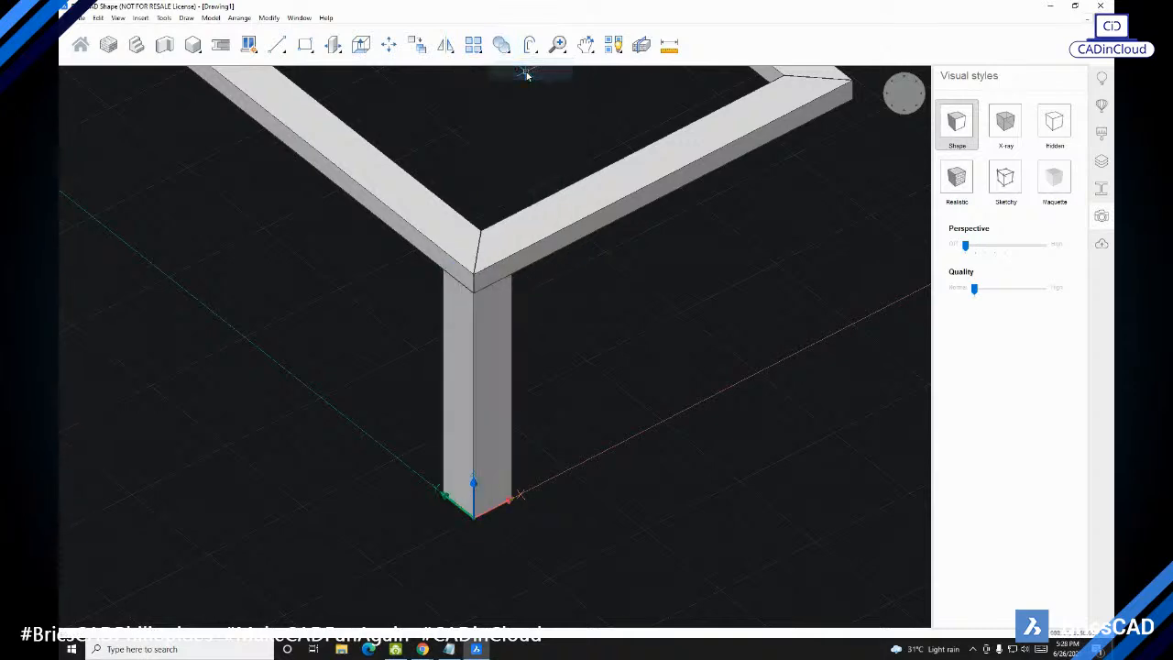
mouse_move(539, 358)
shift+middle_down()
mouse_move(687, 238)
mouse_move(565, 333)
mouse_move(563, 377)
mouse_move(424, 373)
mouse_move(344, 385)
mouse_move(467, 221)
mouse_move(332, 217)
mouse_move(544, 267)
mouse_move(417, 349)
mouse_move(421, 309)
mouse_move(443, 344)
mouse_move(534, 343)
mouse_move(473, 329)
mouse_move(629, 351)
mouse_move(450, 345)
mouse_move(580, 354)
mouse_move(262, 303)
mouse_move(479, 354)
mouse_move(553, 312)
mouse_move(545, 343)
mouse_move(388, 327)
mouse_move(462, 387)
shift+middle_up()
scroll(436, 327, up, 3)
scroll(436, 327, down, 5)
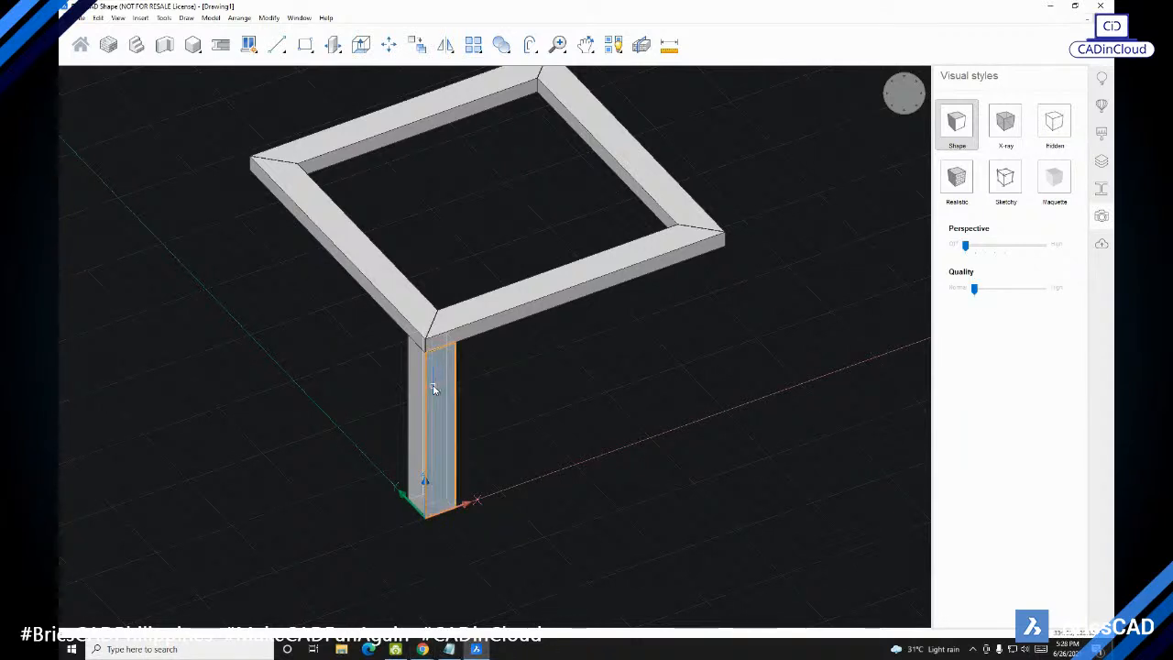
Step: Switch to Notepad, highlight command 8, "Array", in the list, and return to the drawing
click(449, 649)
click(808, 452)
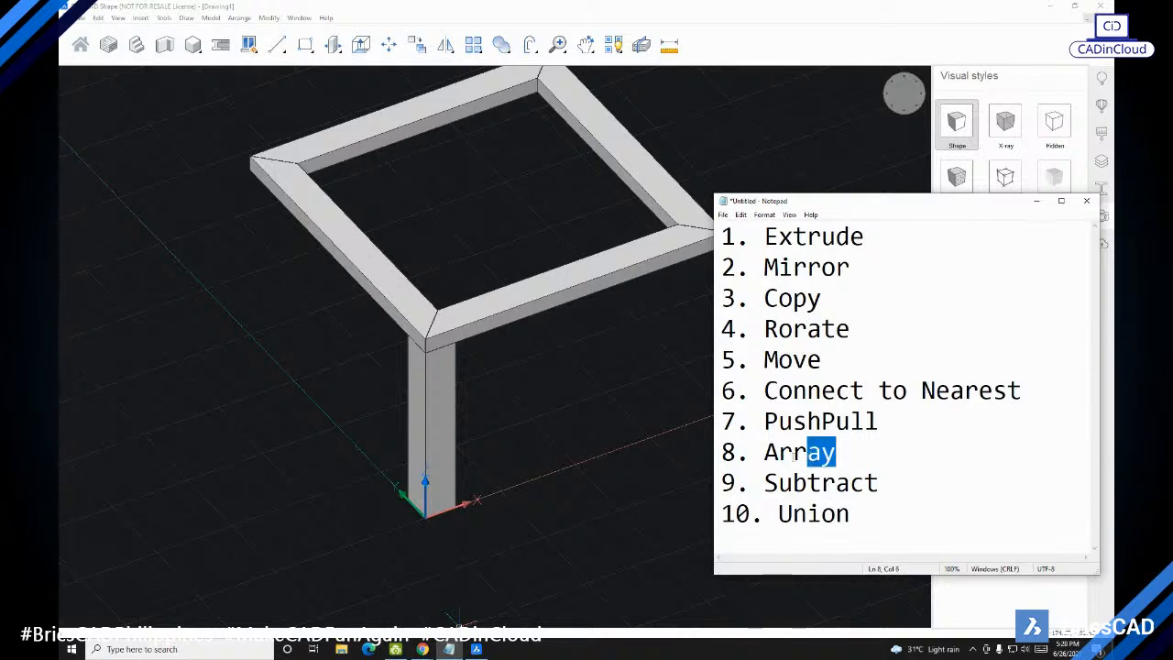
drag(808, 452, 755, 455)
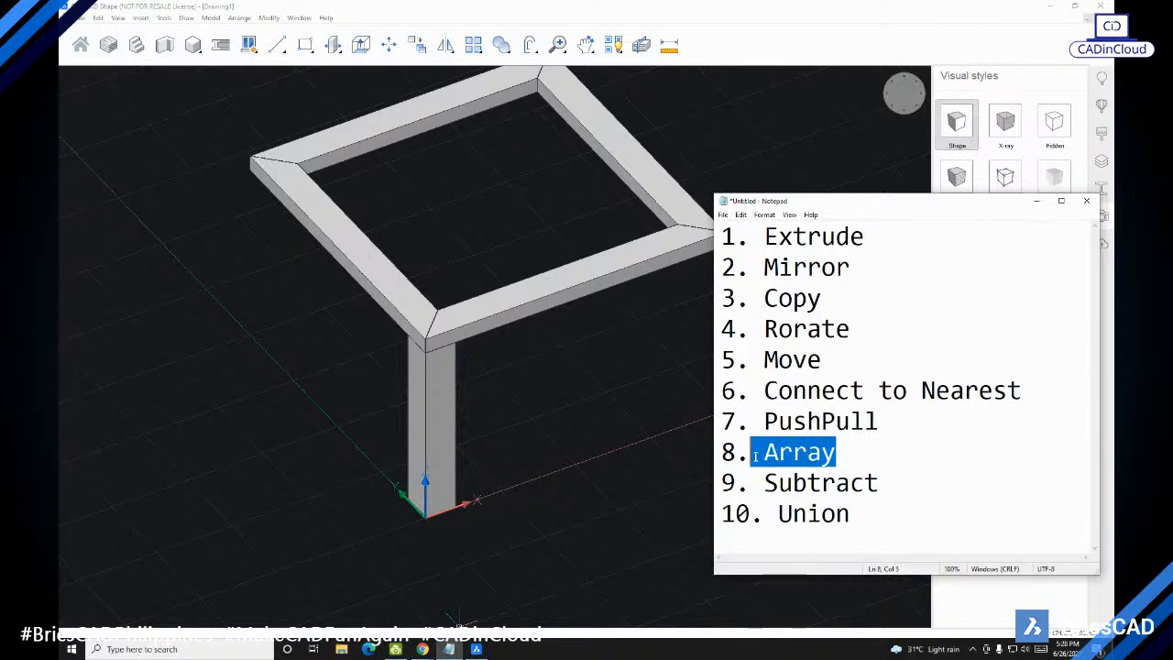
click(1038, 203)
Step: Draw a diagonal line across the frame opening, joining the left and right inner corners of the frame's top face
scroll(417, 240, up, 2)
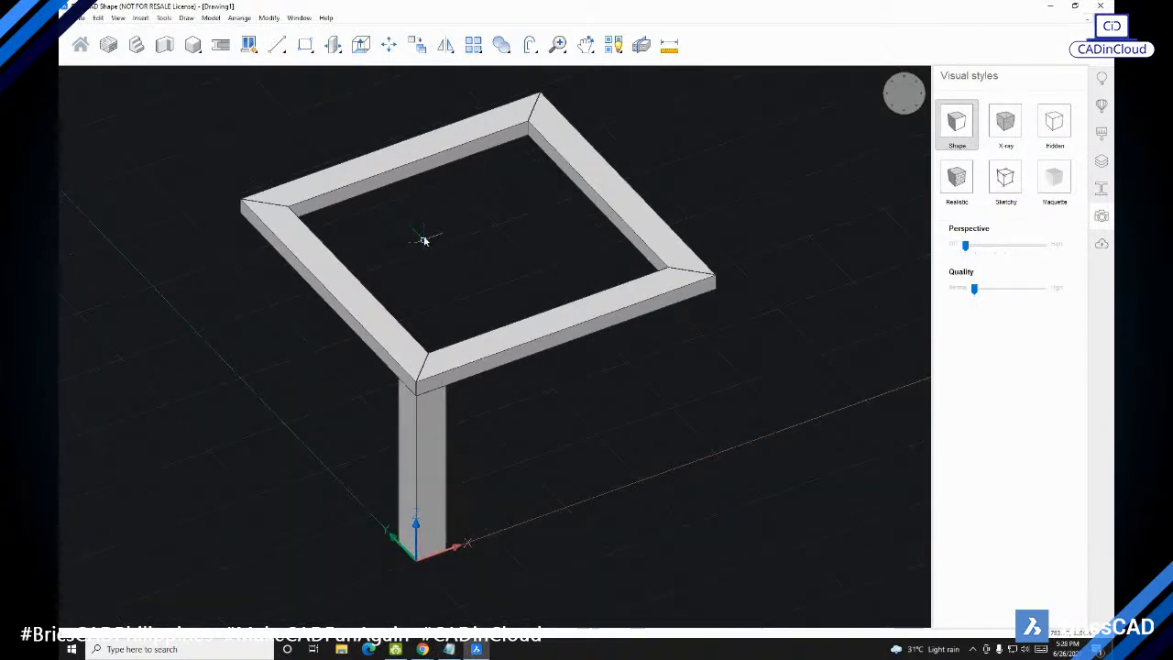
text(l)
key(Return)
click(289, 207)
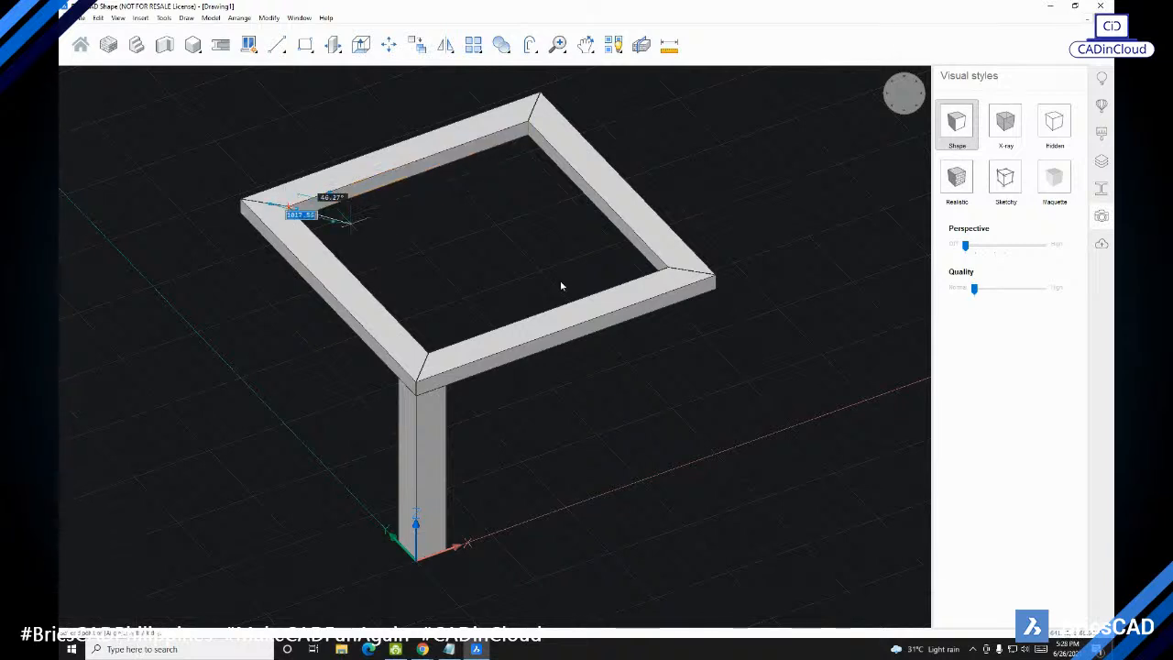
click(670, 268)
scroll(706, 230, down, 3)
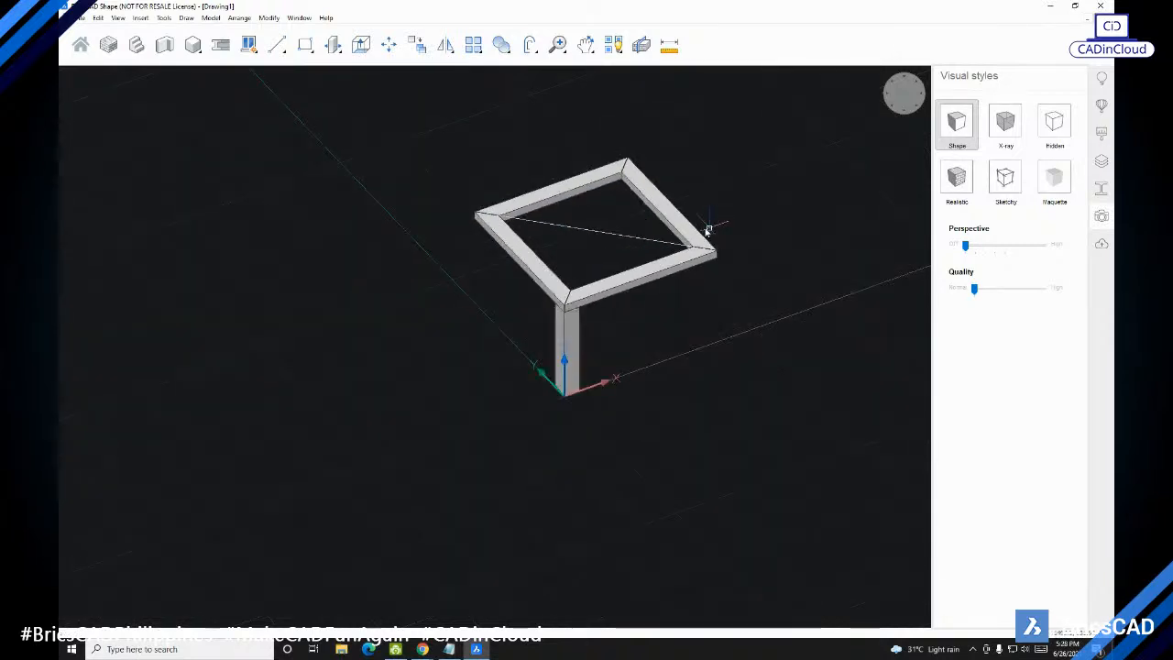
scroll(592, 241, up, 2)
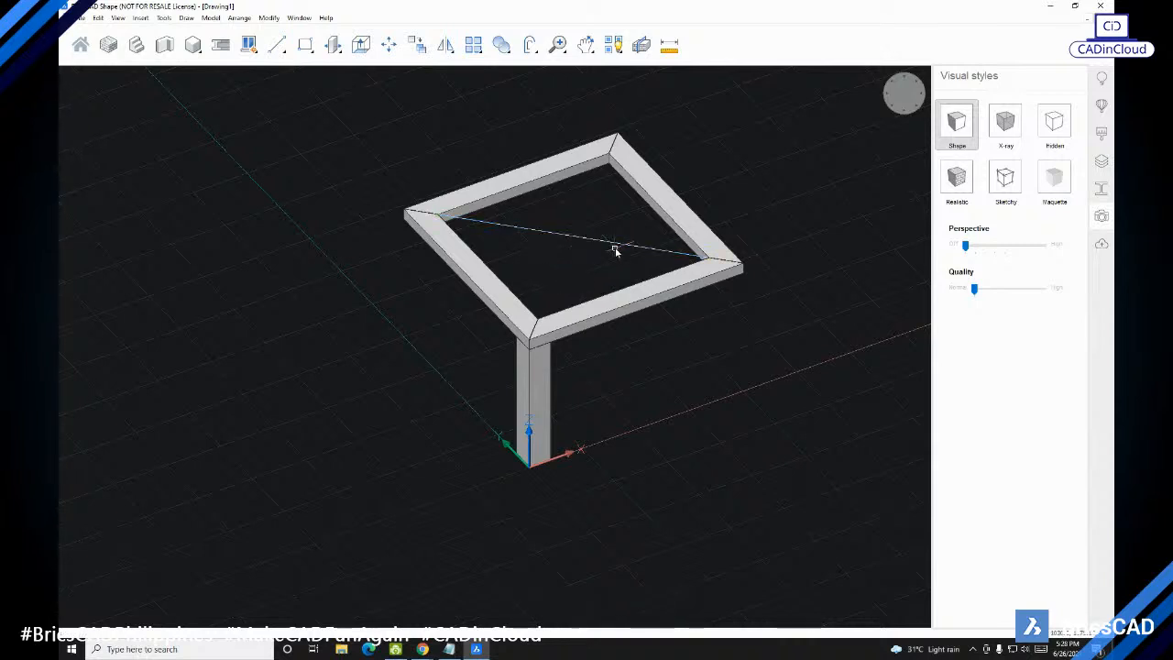
scroll(595, 275, up, 2)
middle_drag(562, 299, 549, 302)
shift+middle_drag(503, 448, 537, 422)
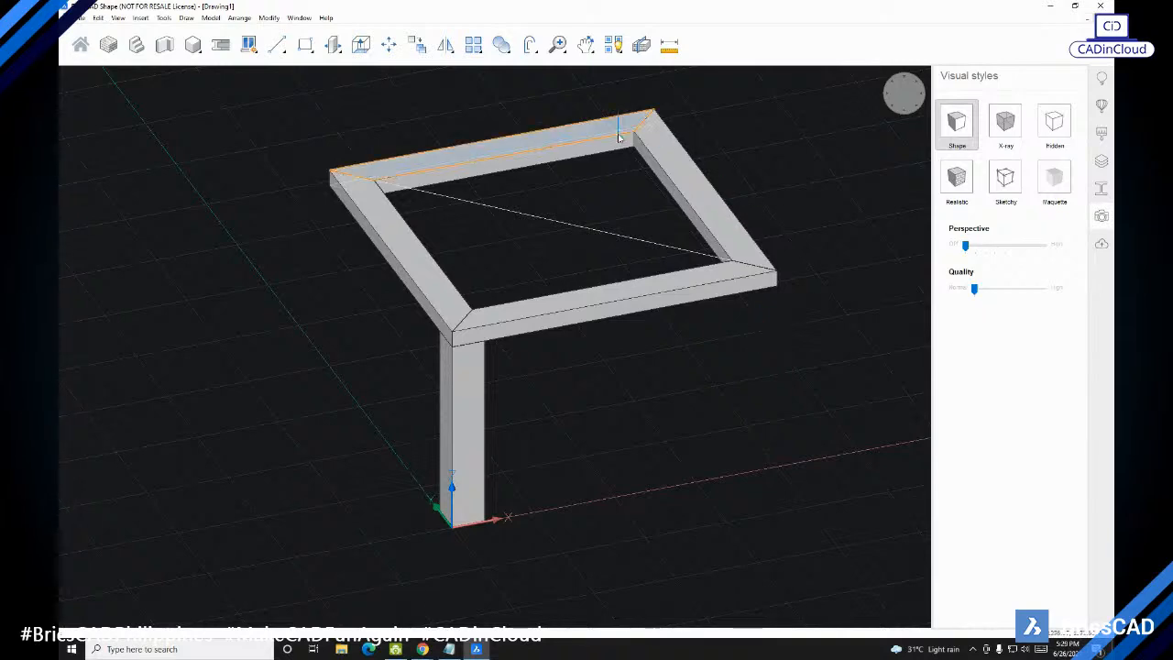
shift+middle_drag(505, 220, 513, 422)
middle_drag(524, 356, 510, 388)
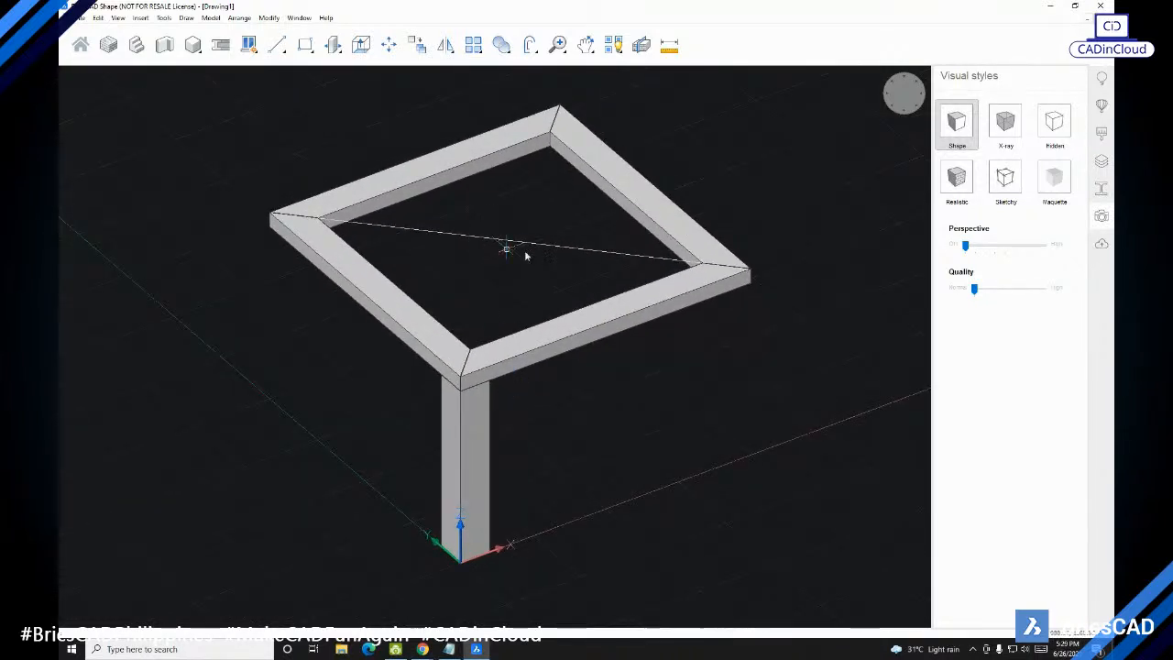
middle_drag(488, 252, 479, 214)
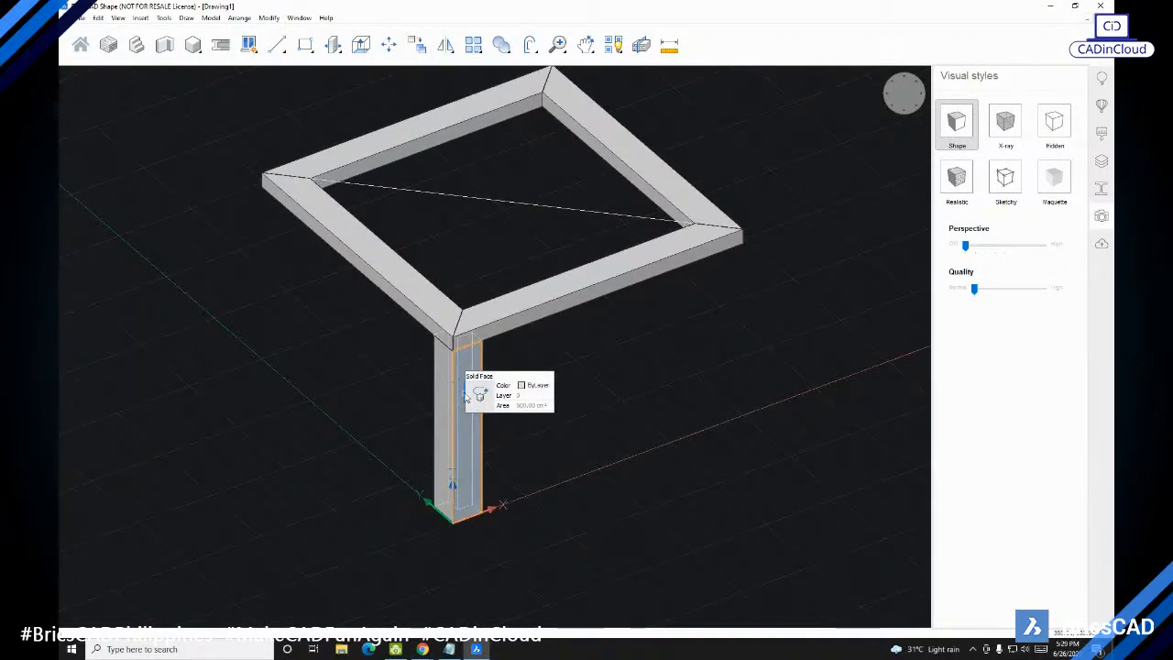
Step: Create a polar array of the L-shaped table leg with four items, centred on the midpoint of the frame's diagonal line
text(co)
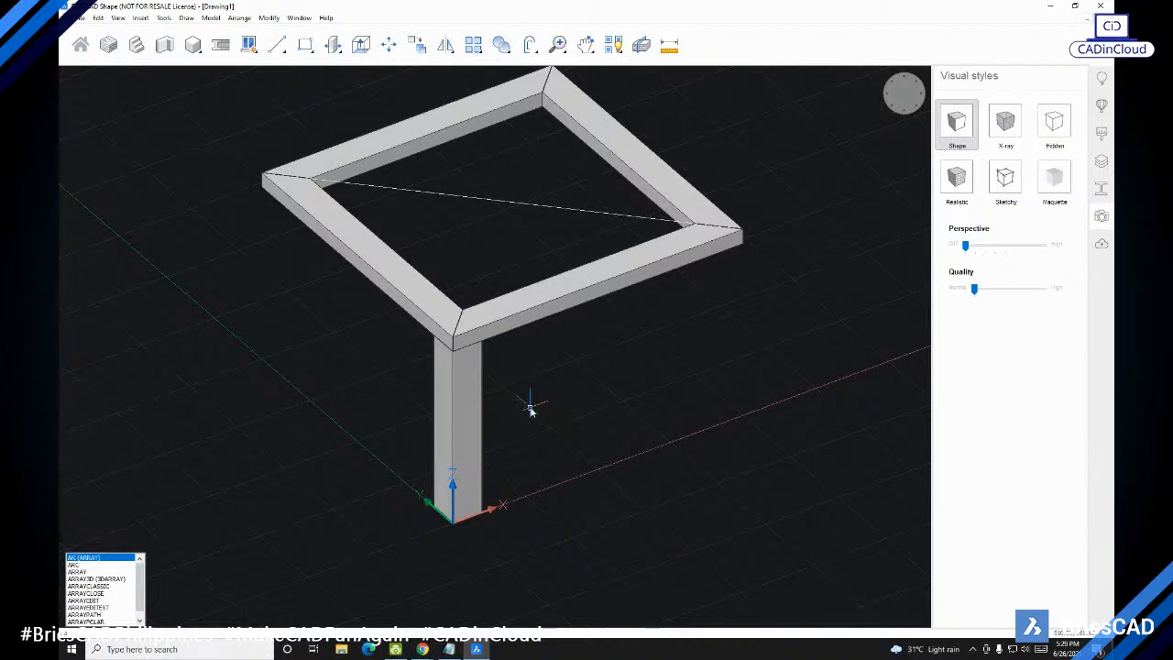
key(Return)
drag(539, 408, 397, 463)
middle_drag(458, 397, 484, 414)
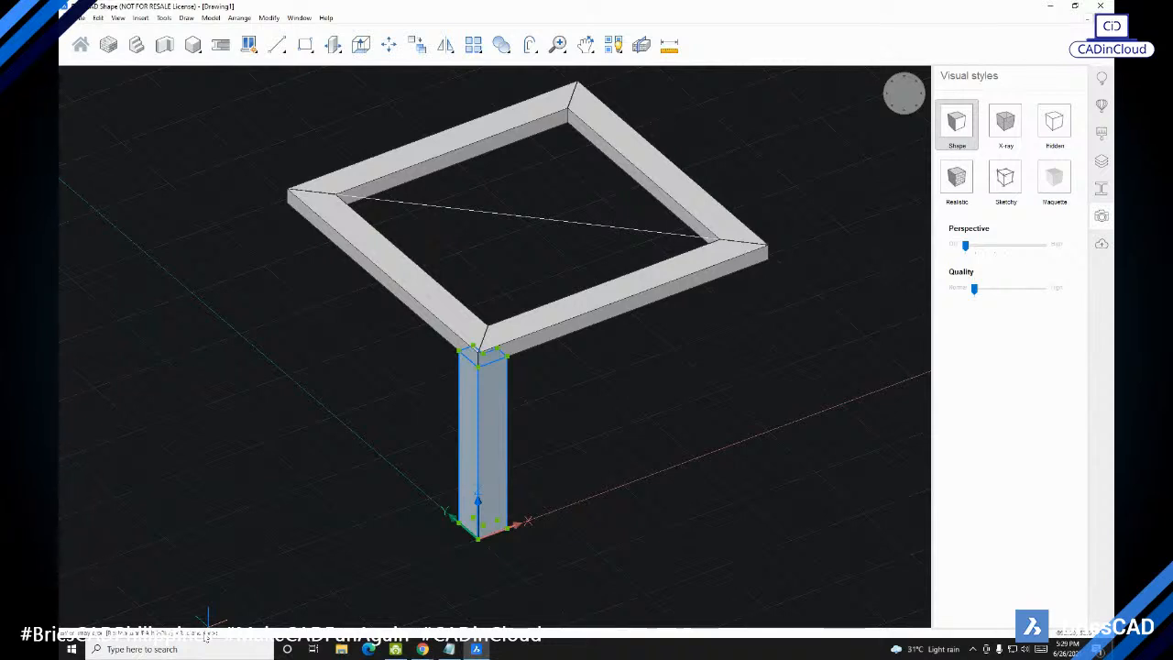
key(Return)
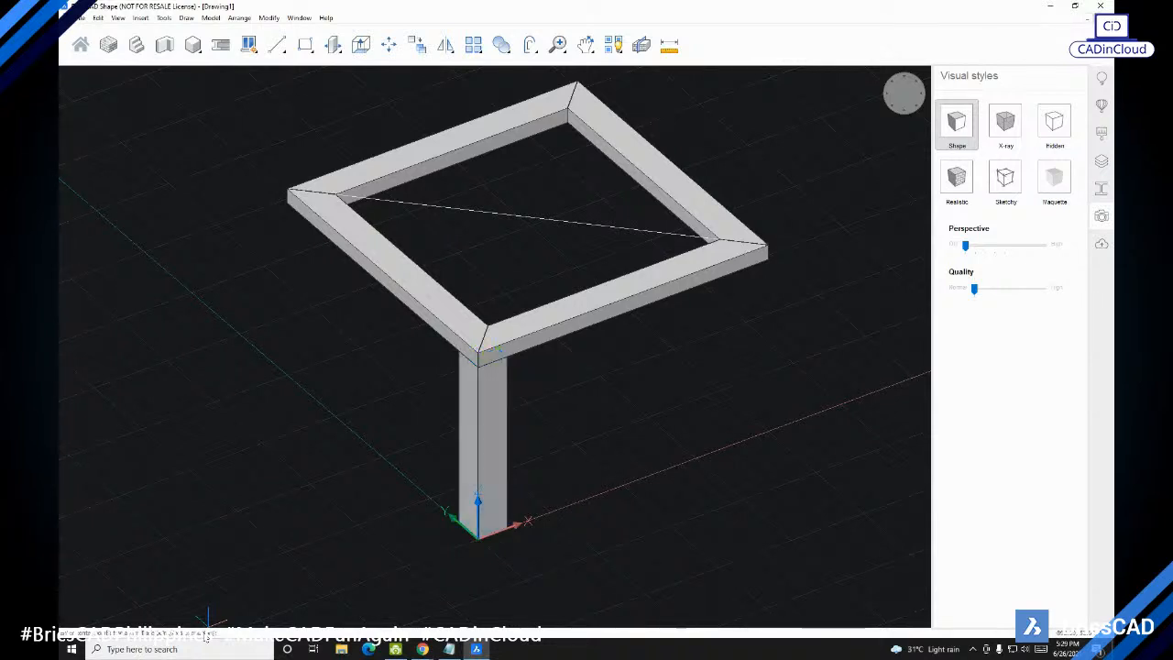
click(528, 216)
shift+middle_drag(604, 289, 679, 325)
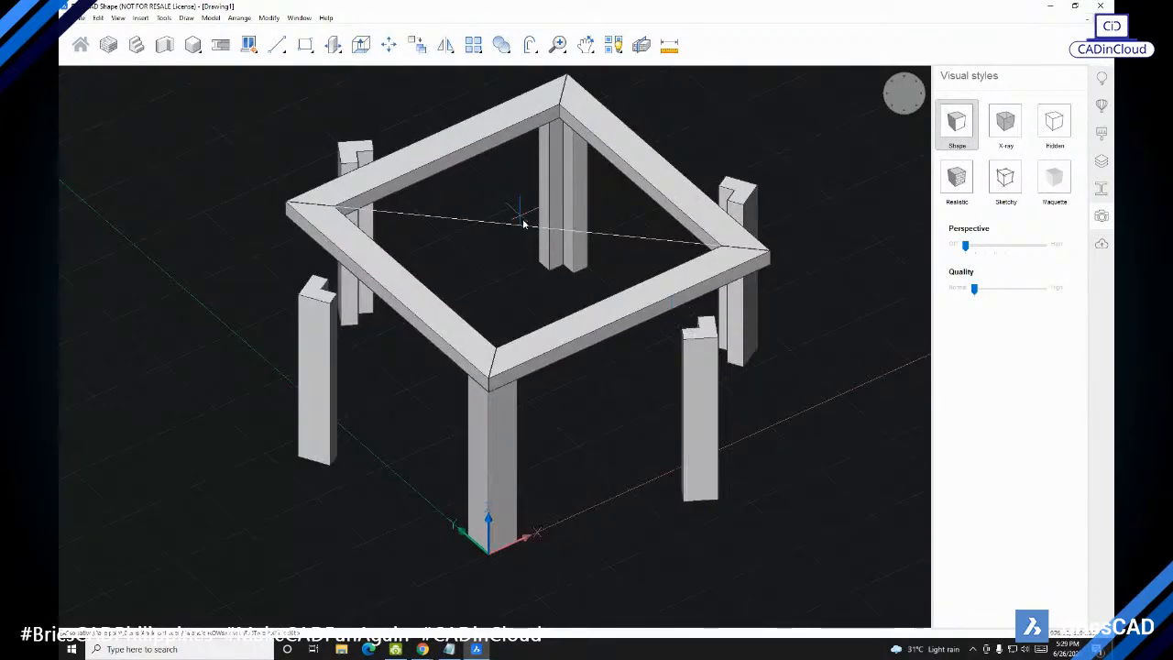
middle_drag(519, 217, 528, 268)
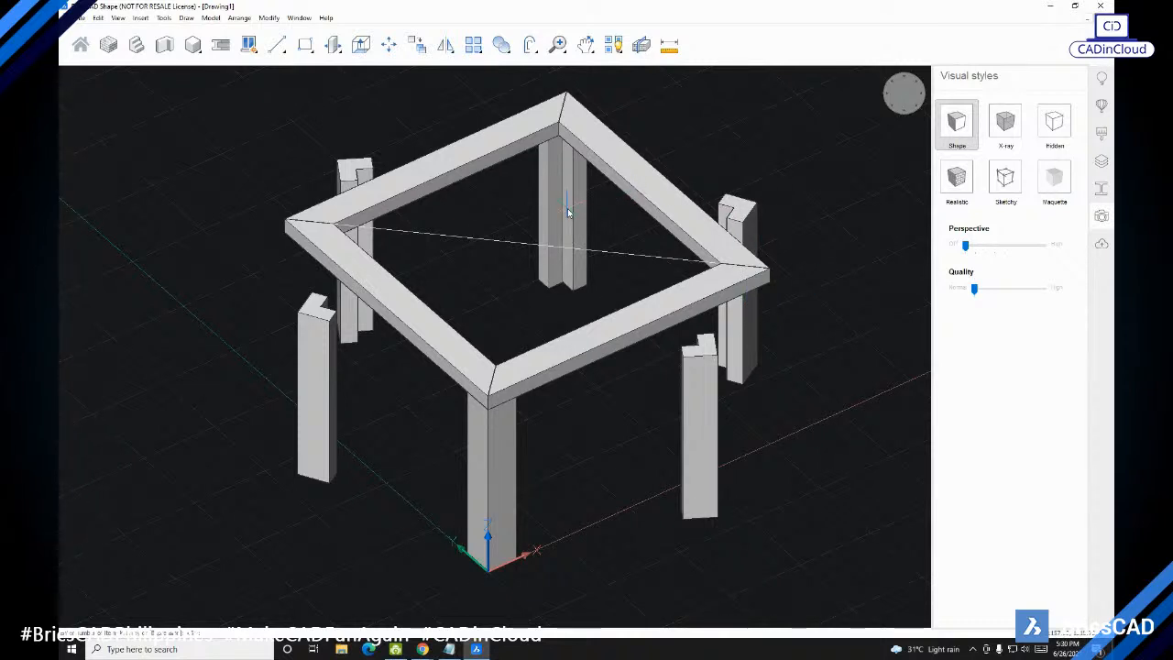
key(Return)
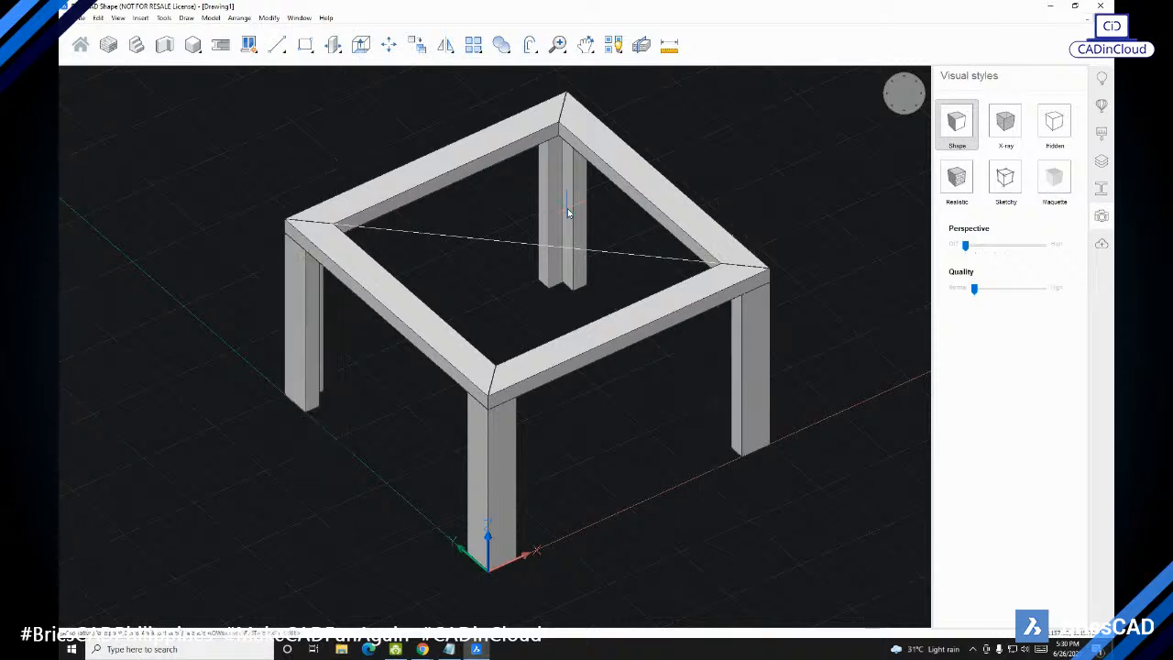
Step: Delete the diagonal construction line spanning the opening of the table frame
shift+middle_drag(665, 271, 570, 199)
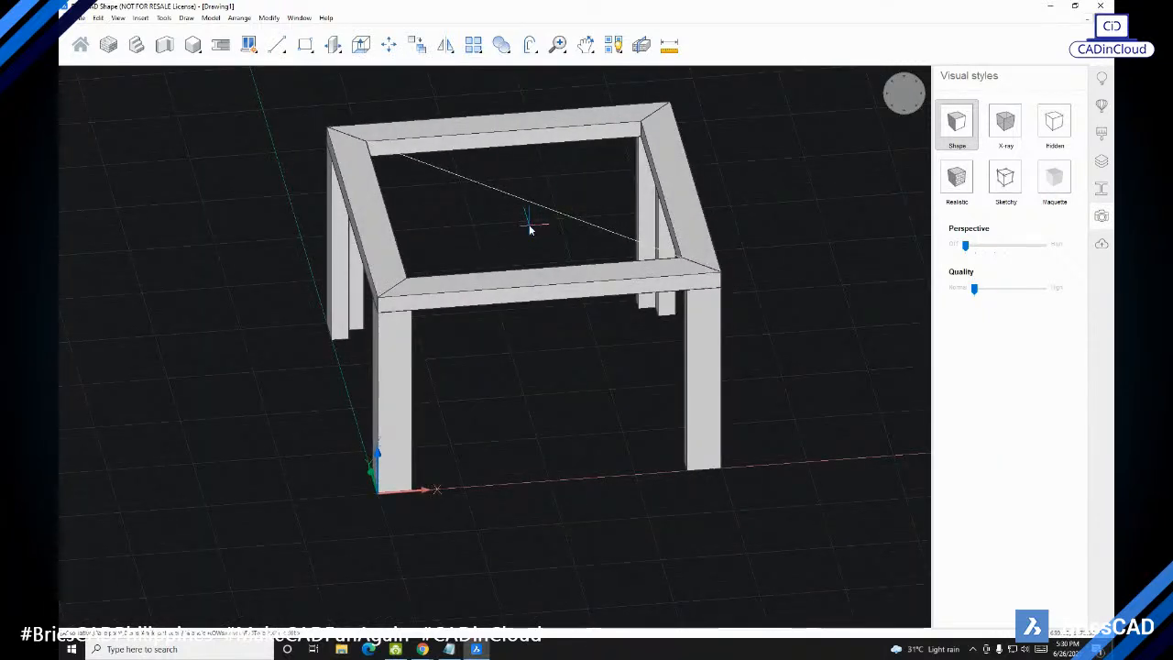
shift+middle_drag(517, 237, 552, 266)
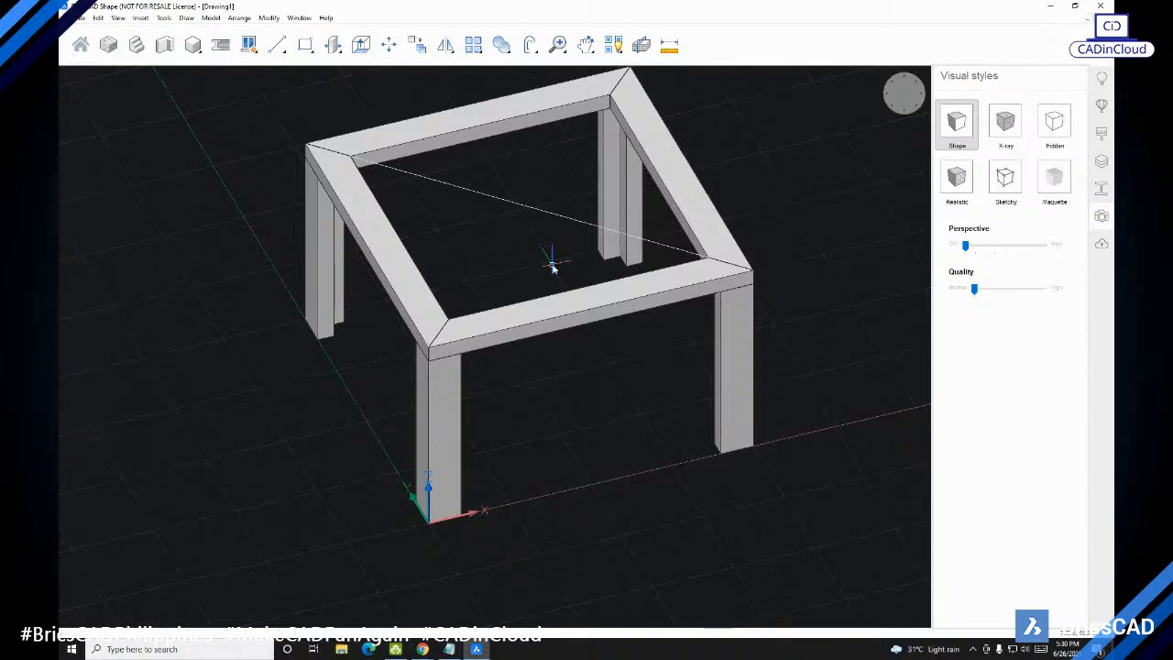
click(542, 212)
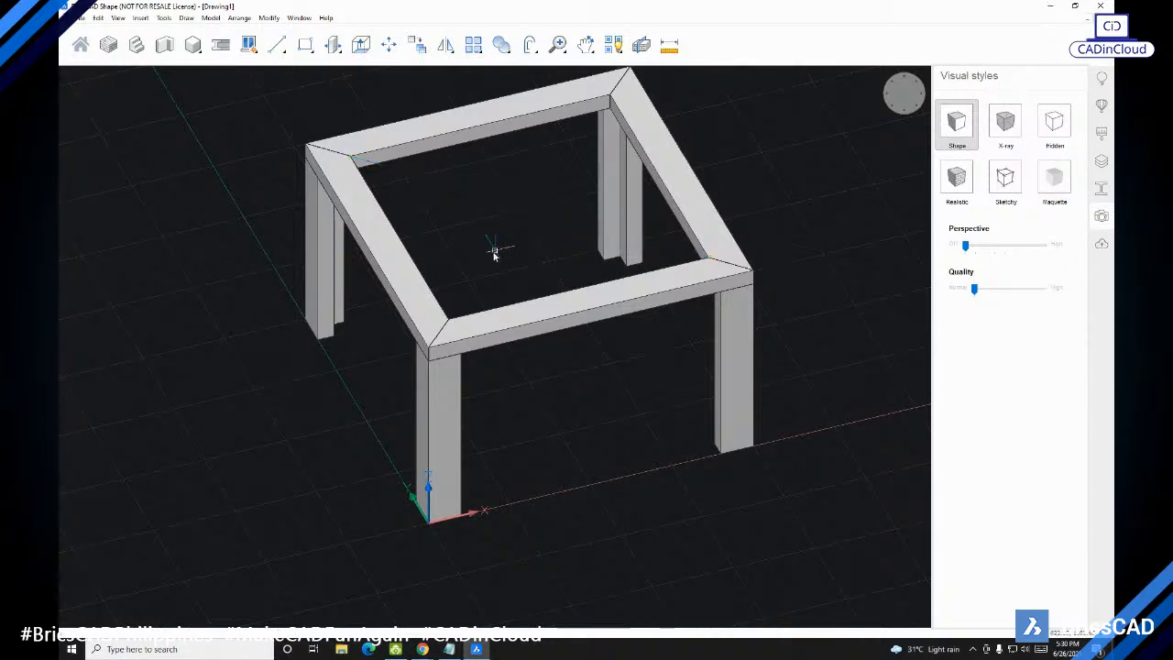
Step: Examine the table frame and its four legs from several angles
shift+middle_drag(464, 280, 358, 184)
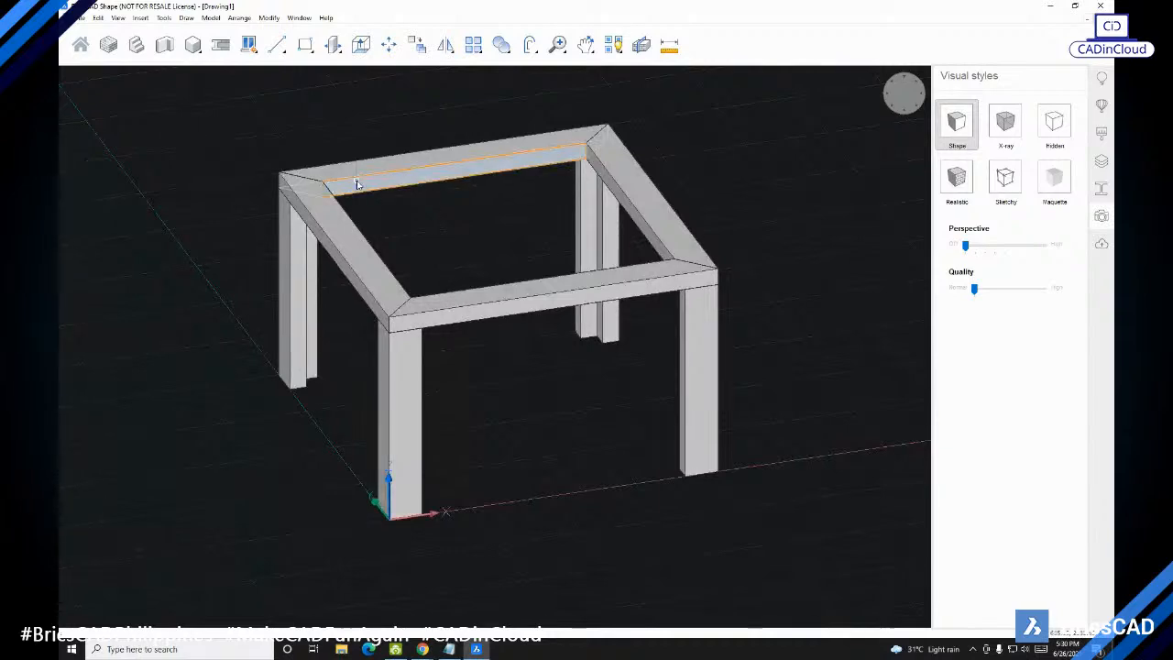
shift+middle_drag(442, 253, 555, 333)
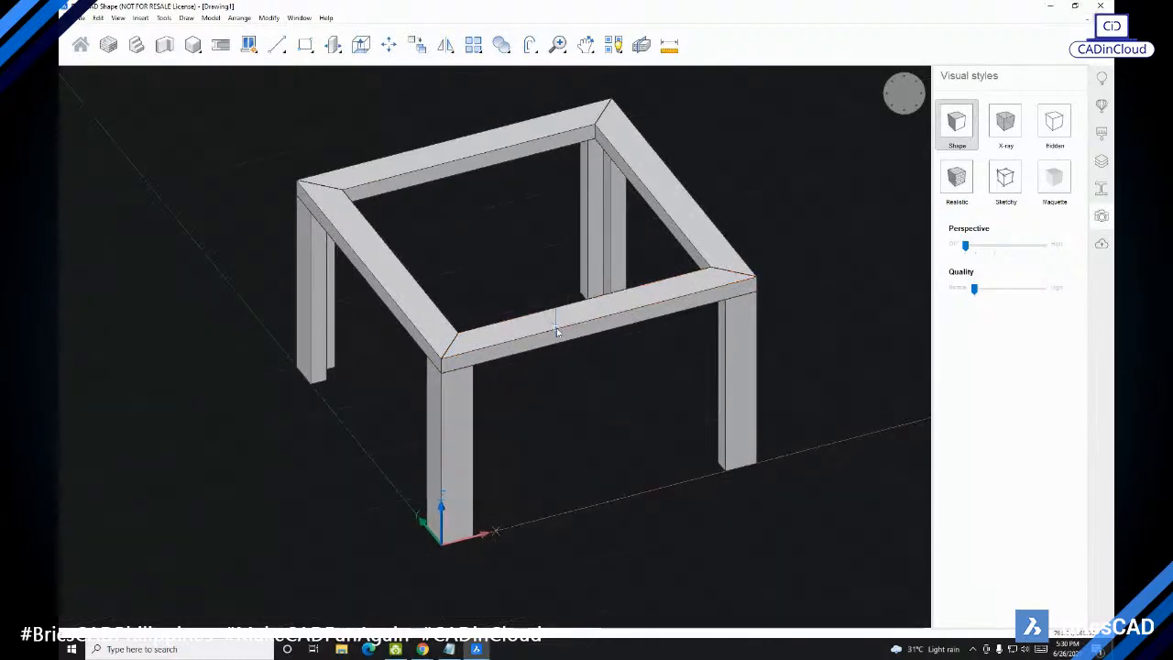
shift+middle_drag(654, 327, 473, 306)
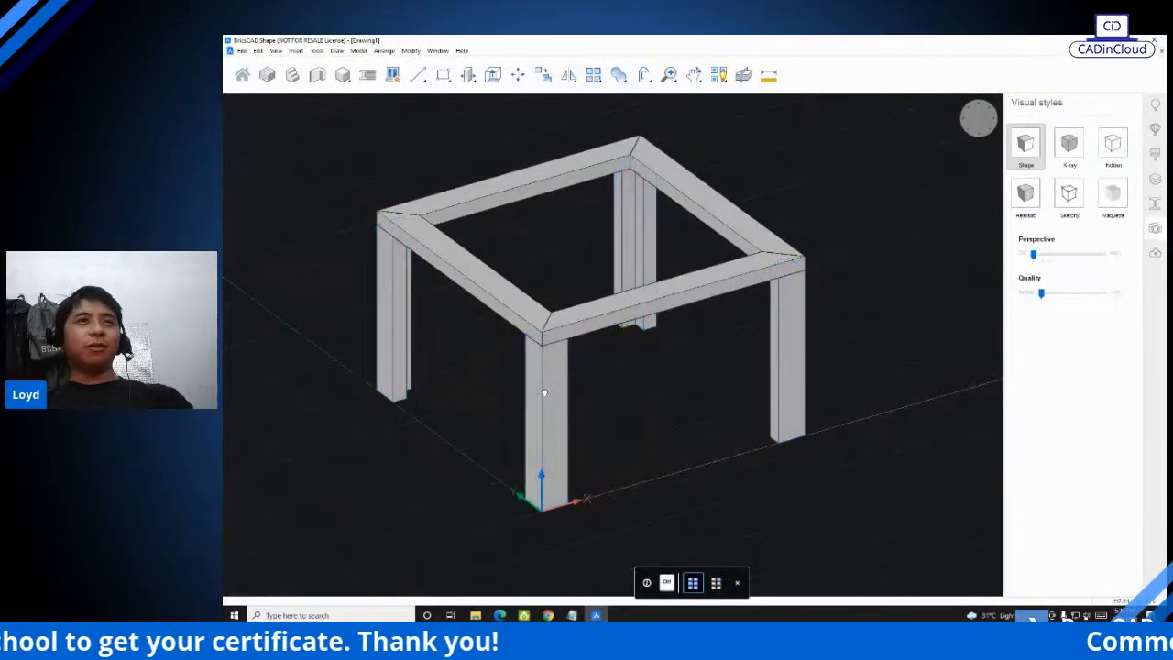
middle_drag(415, 392, 494, 398)
mouse_move(612, 391)
shift+middle_down()
mouse_move(652, 393)
mouse_move(605, 388)
shift+middle_up()
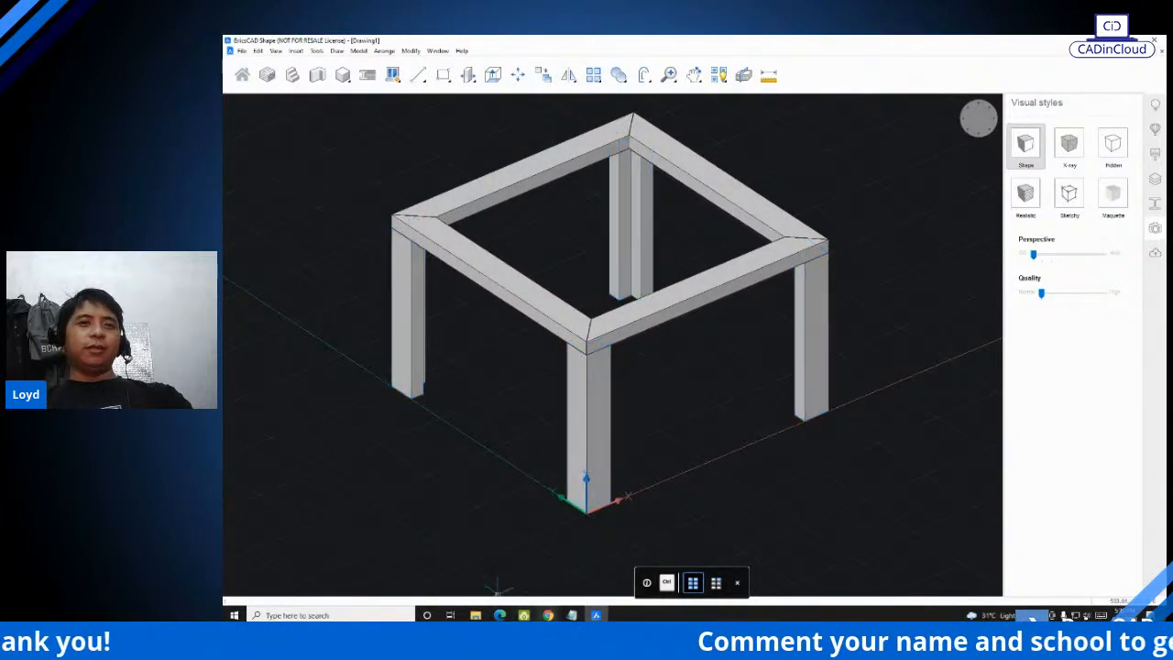
key(alt+Tab)
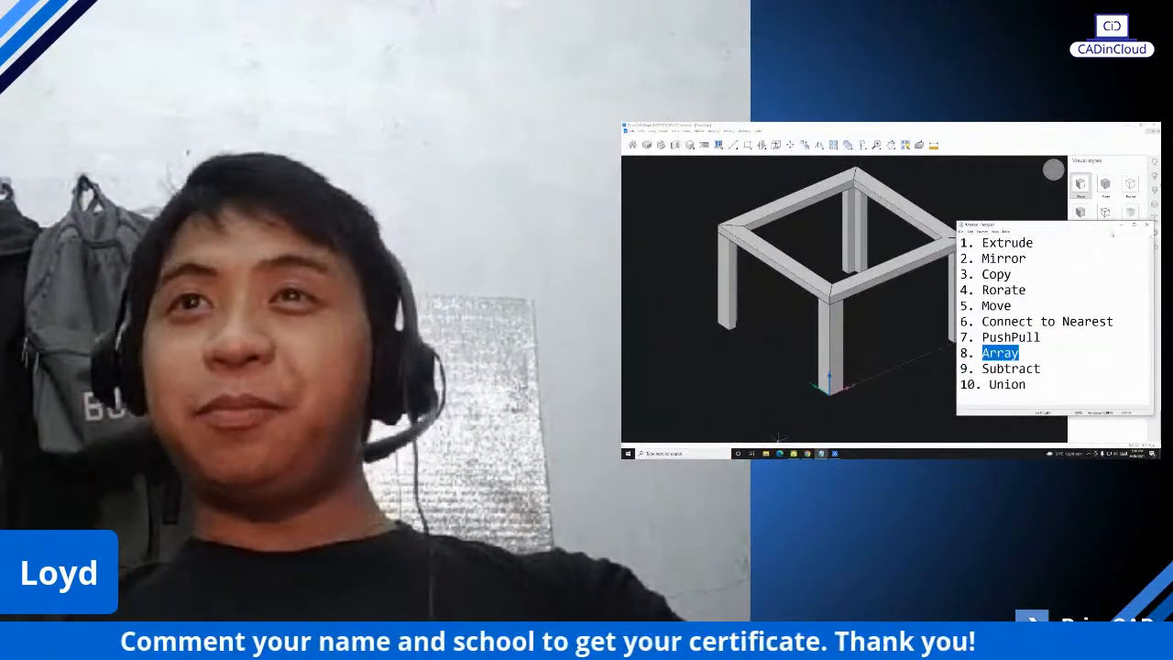
click(1122, 225)
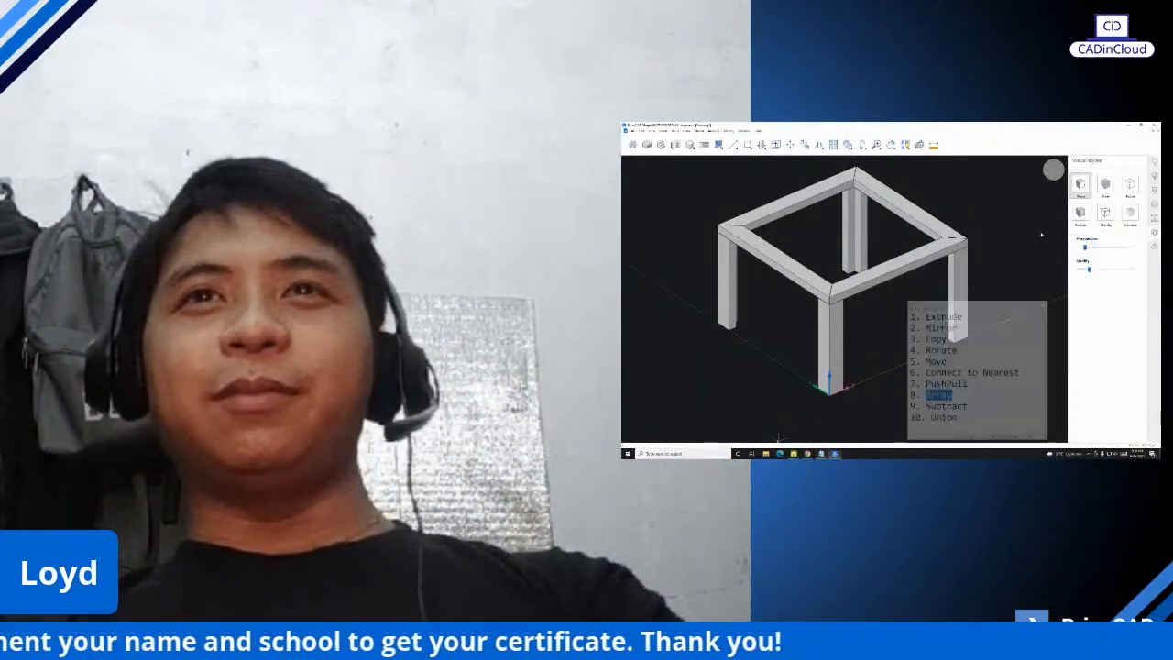
middle_drag(964, 239, 963, 250)
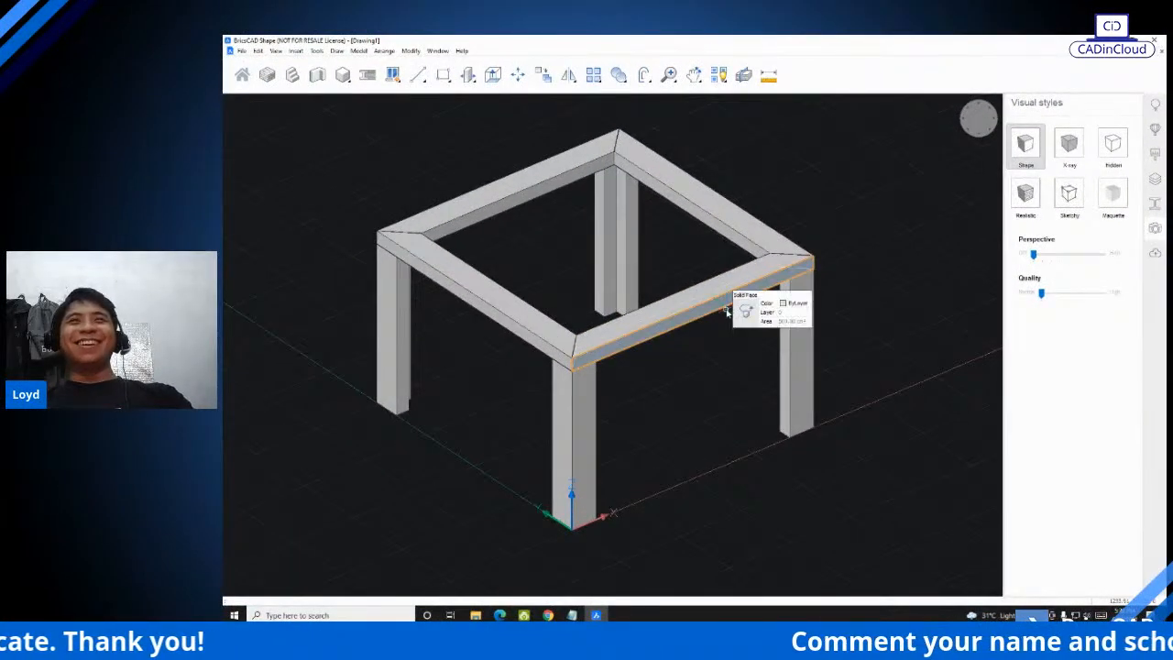
scroll(633, 341, down, 3)
shift+middle_drag(735, 339, 747, 360)
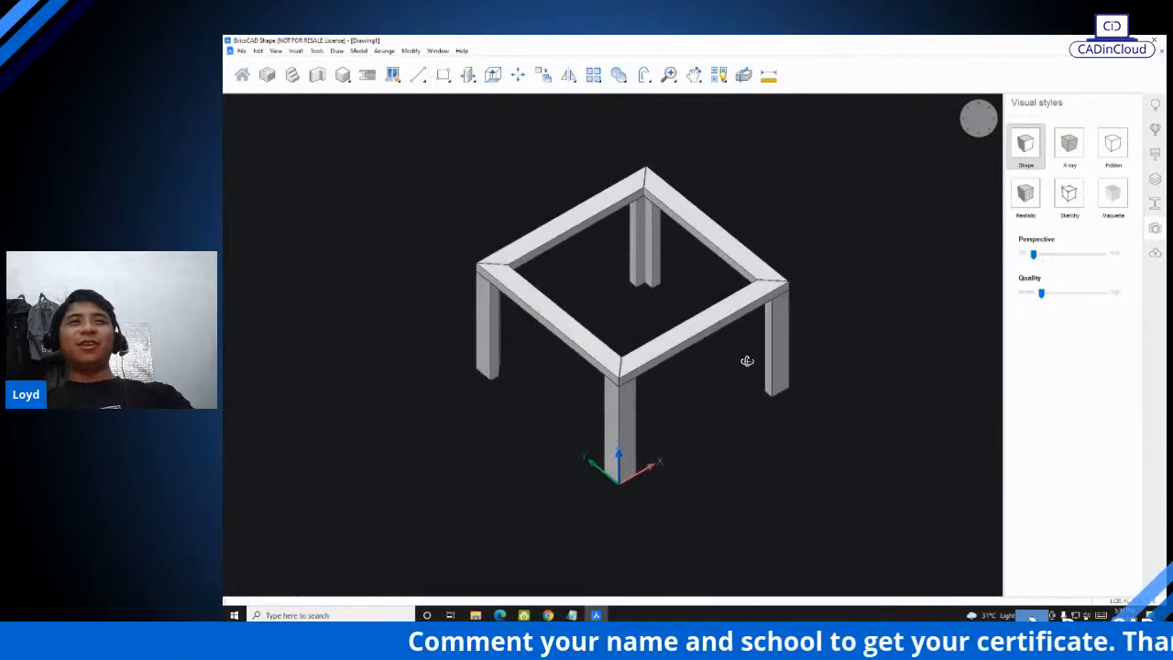
shift+middle_drag(617, 316, 578, 350)
middle_drag(691, 271, 716, 297)
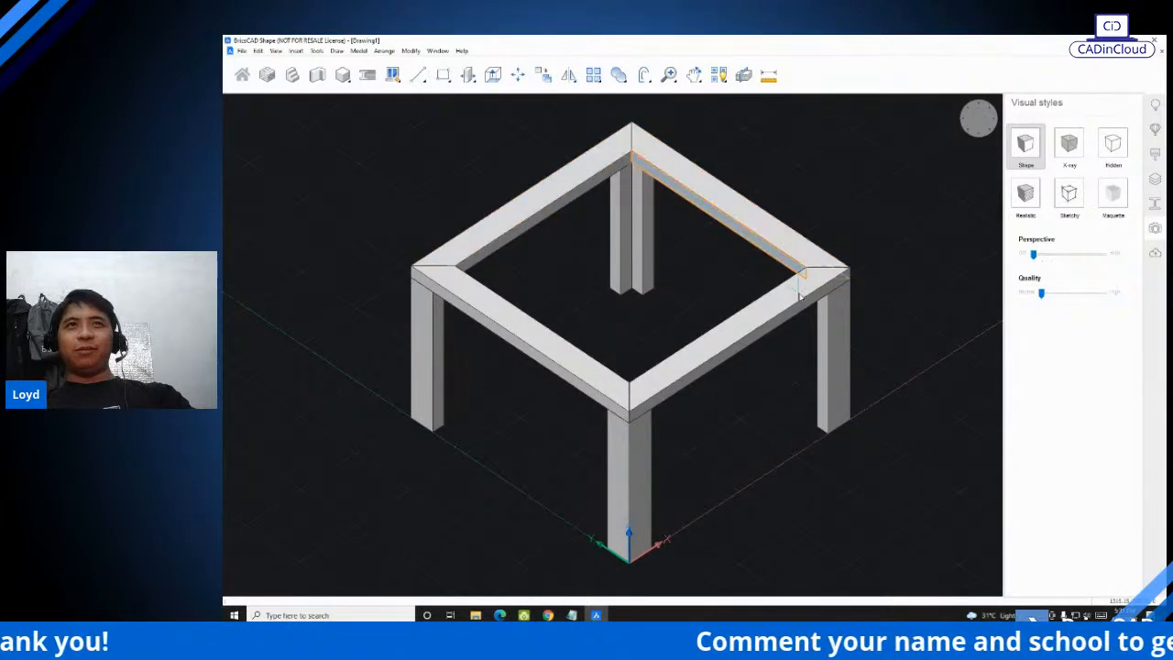
shift+middle_drag(628, 213, 645, 283)
Step: Draw a 400 by 100 rectangle on the ground plane in the empty area in front of the table
scroll(587, 292, down, 2)
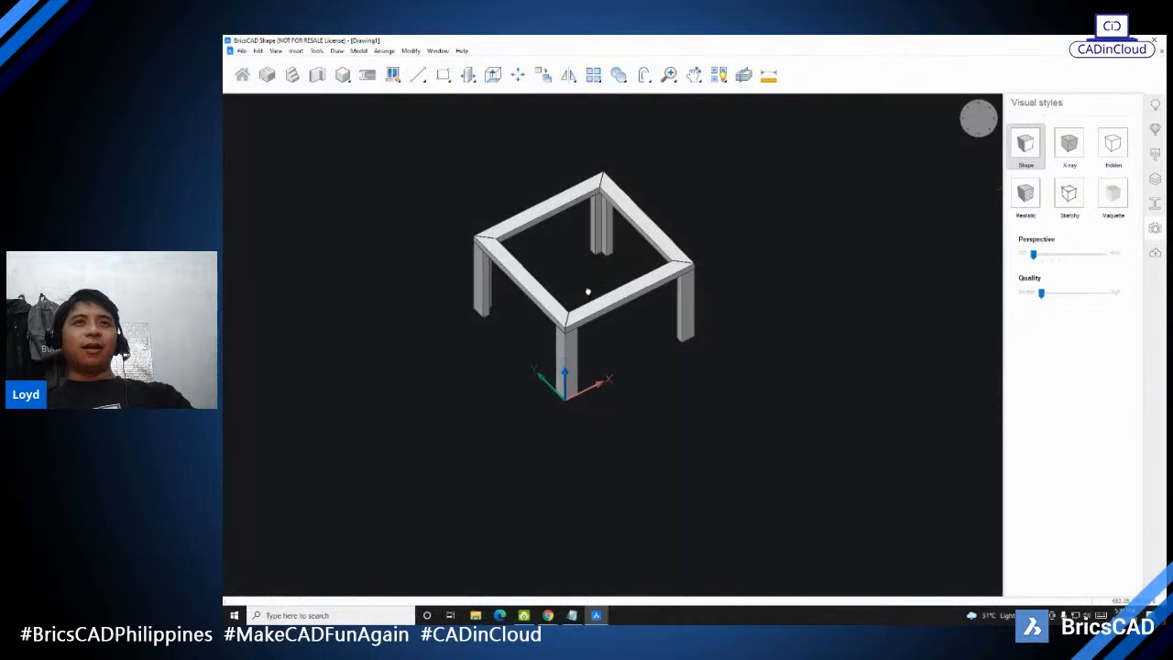
scroll(622, 422, up, 2)
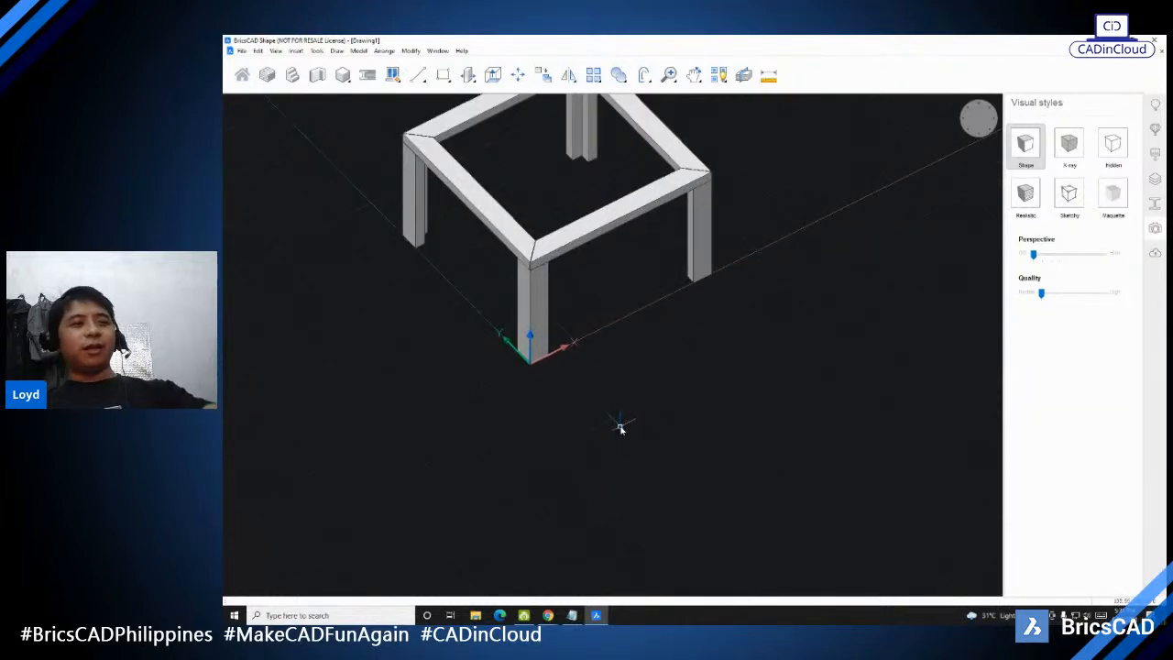
click(601, 452)
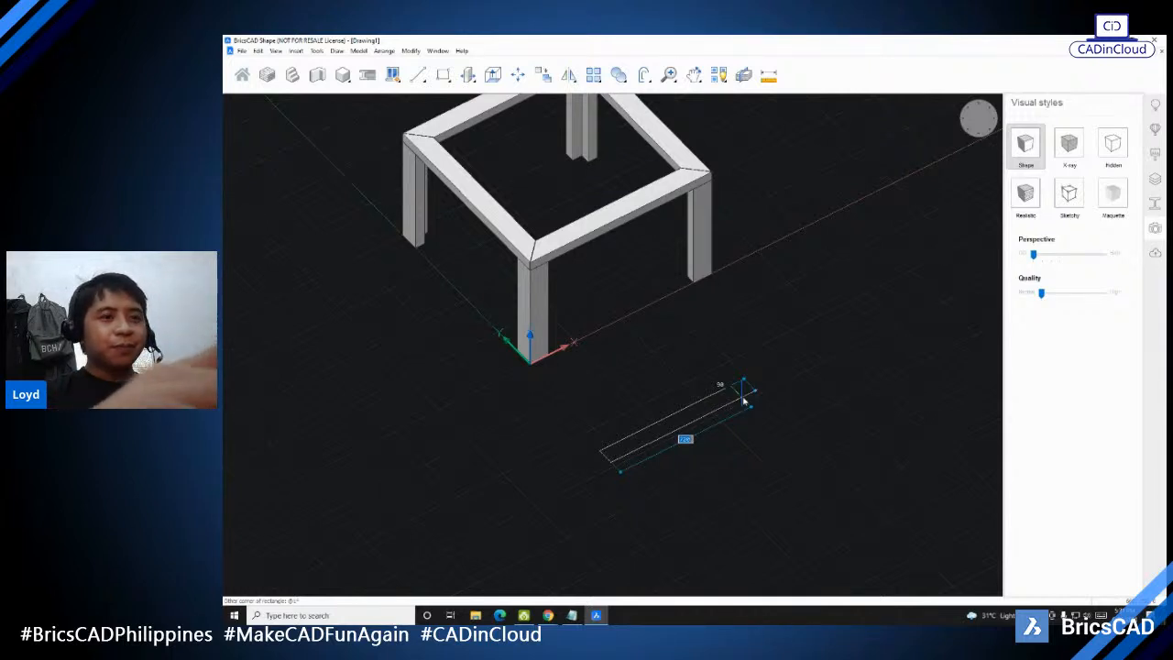
text(@400,10)
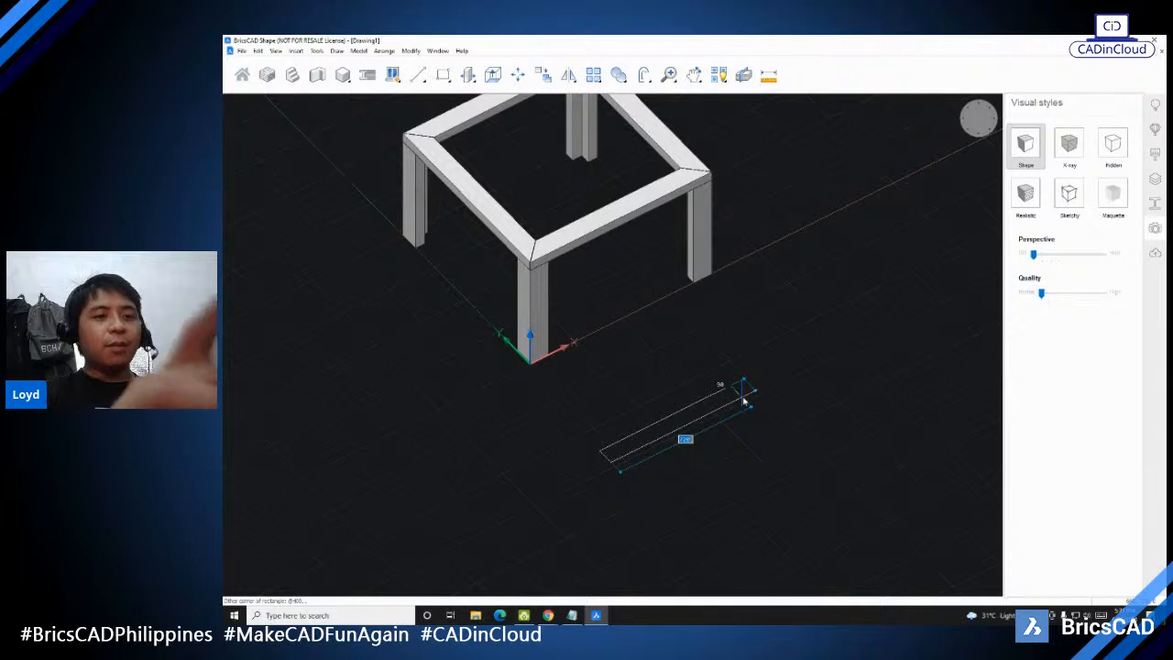
key(Return)
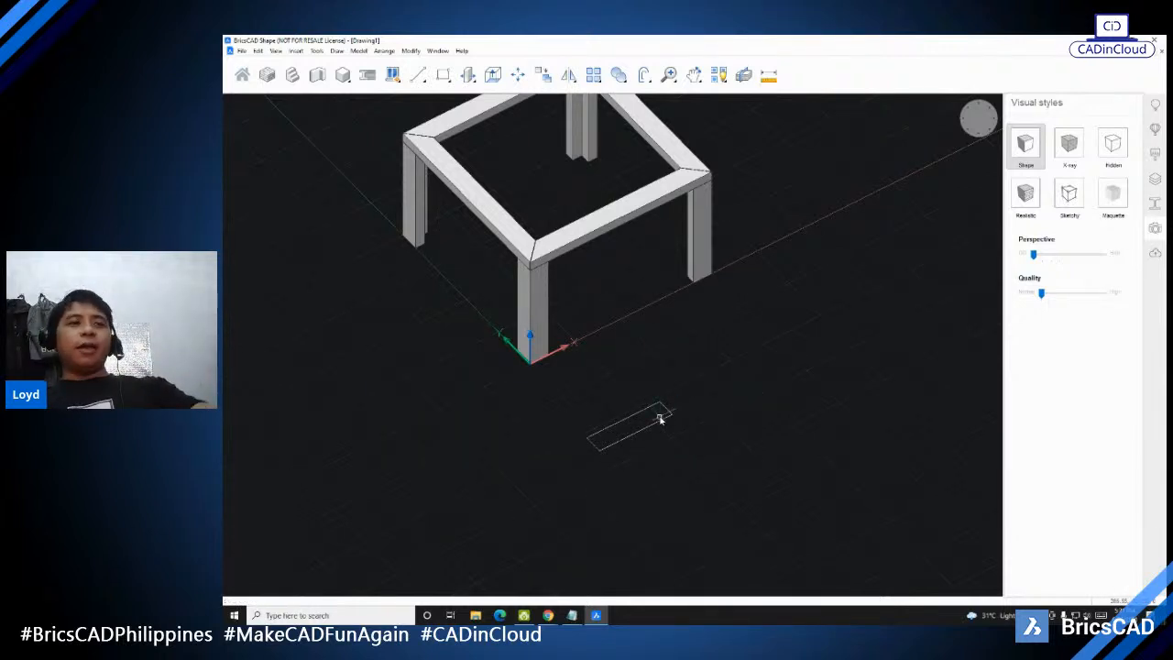
Step: Extrude the rectangle in front of the table to a height of 50
mouse_move(661, 419)
key(Return)
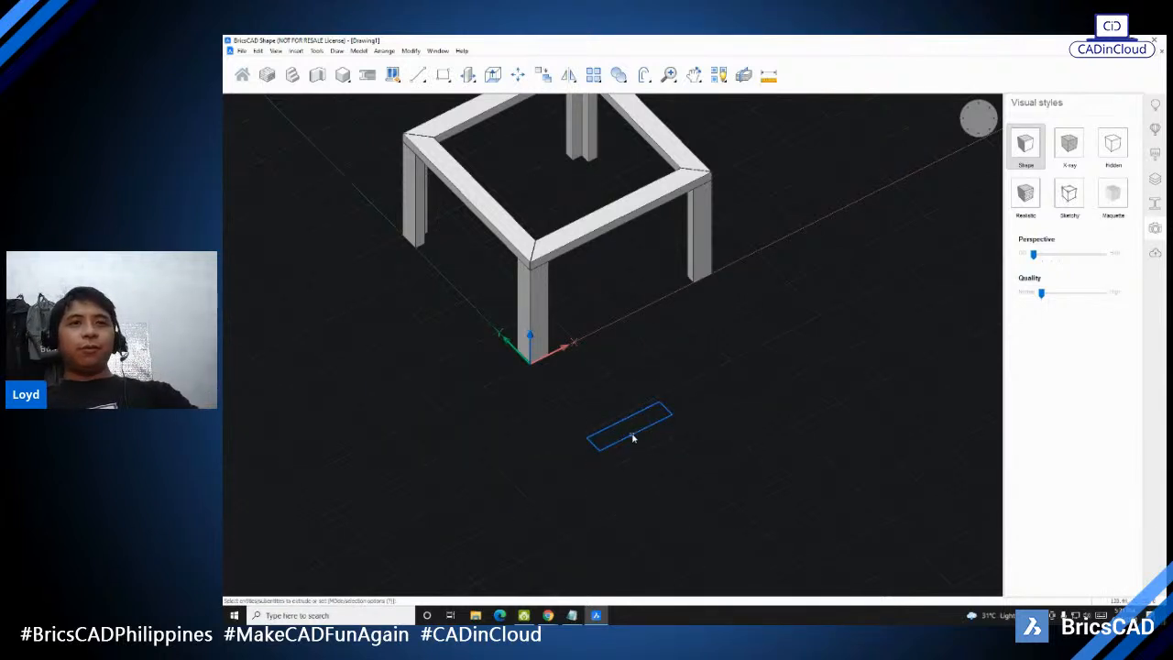
scroll(631, 414, up, 1)
scroll(631, 414, down, 2)
scroll(638, 415, up, 3)
middle_drag(644, 413, 615, 417)
key(Escape)
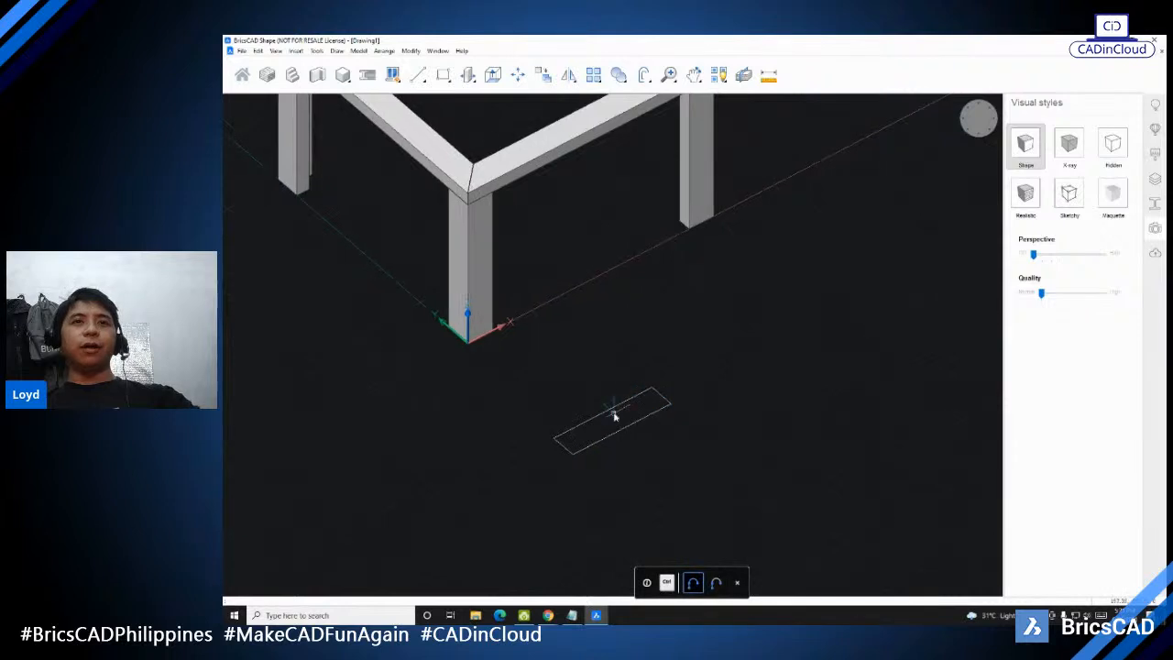
key(Return)
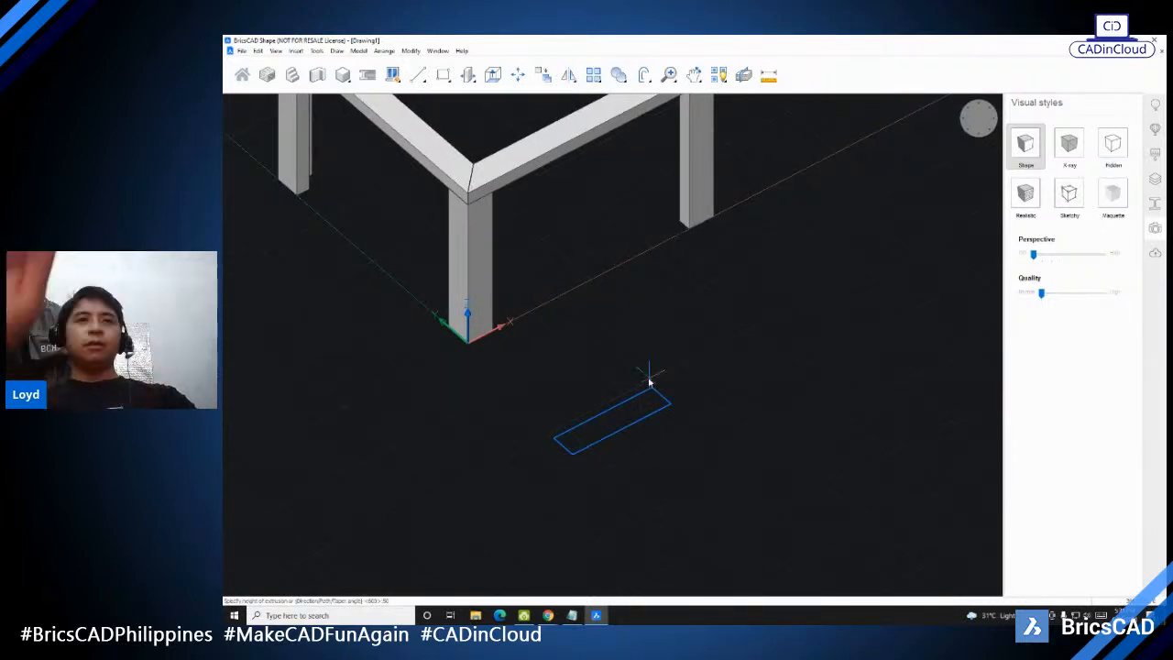
key(Return)
scroll(656, 406, down, 3)
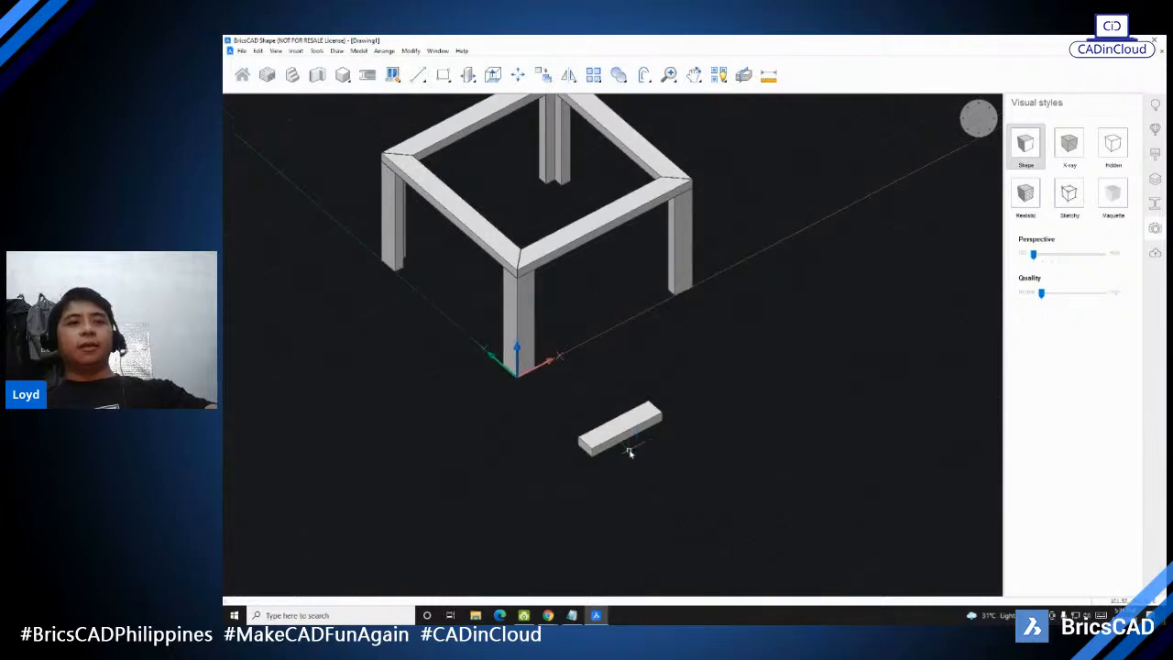
scroll(618, 447, up, 2)
key(ctrl+n)
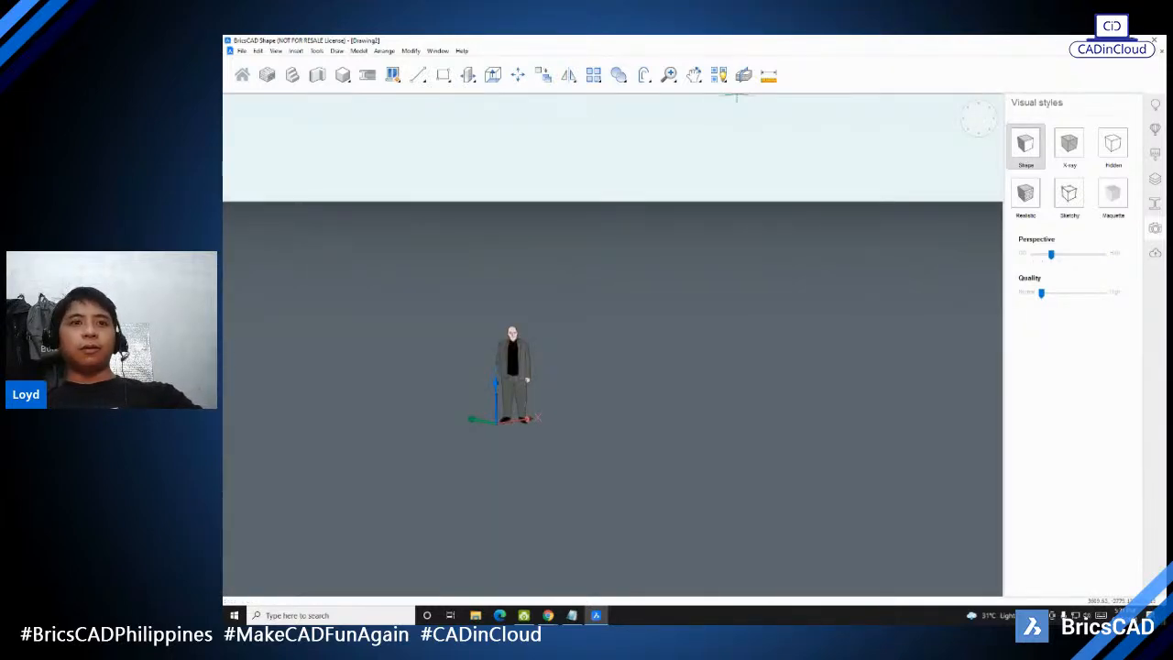
click(597, 615)
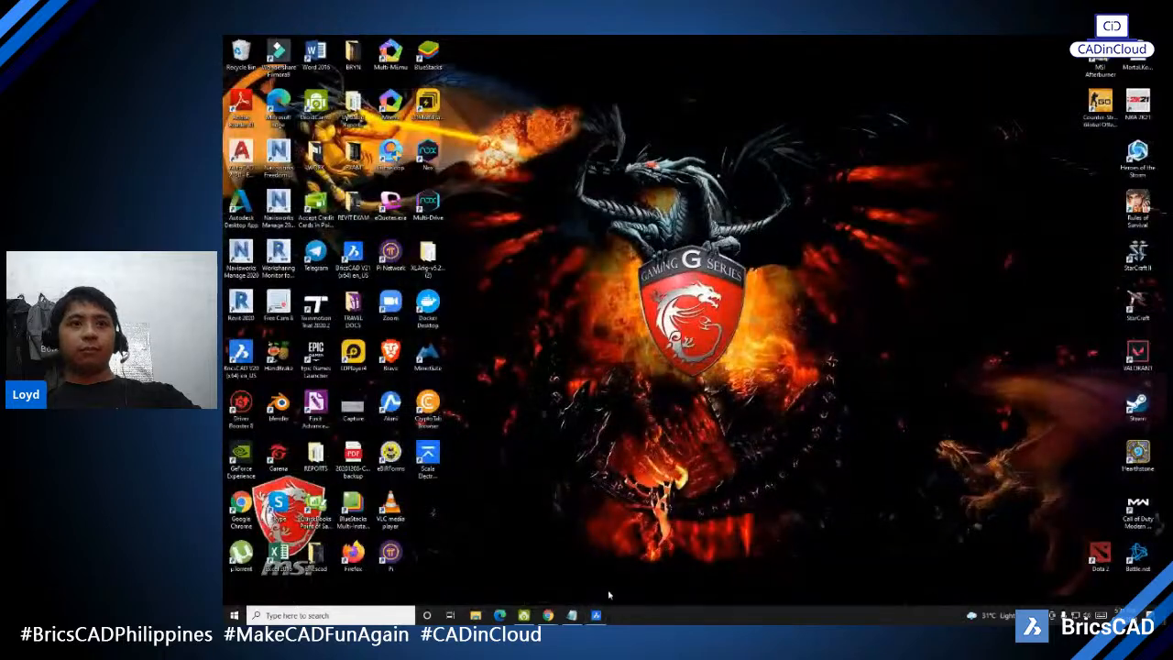
click(597, 615)
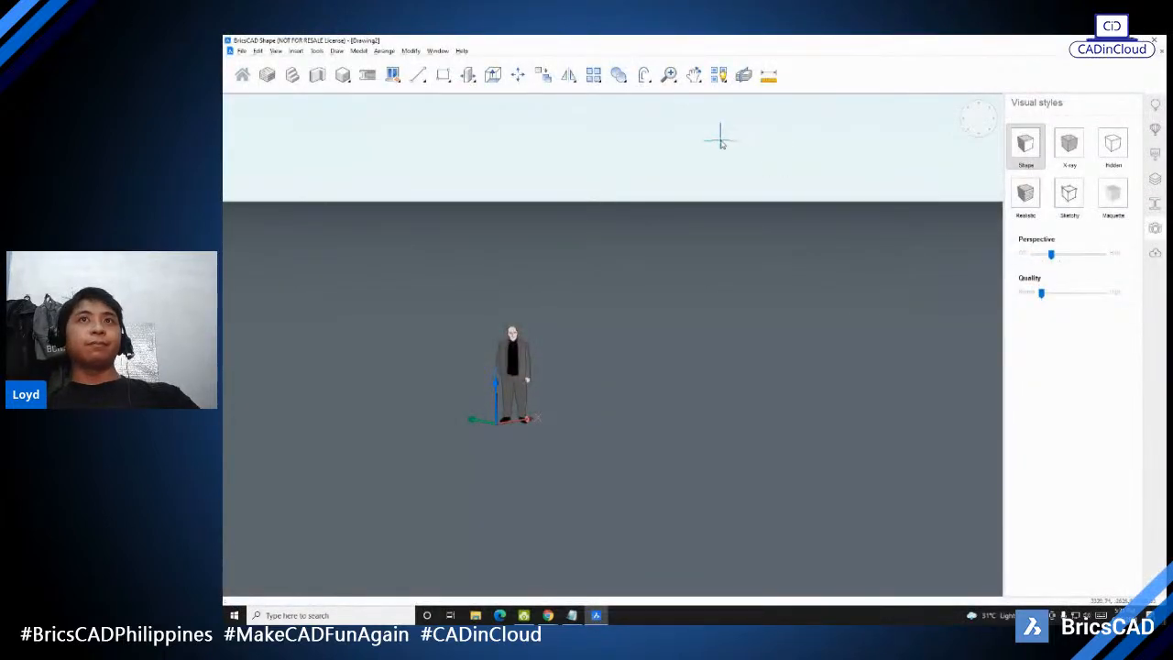
key(alt+Tab)
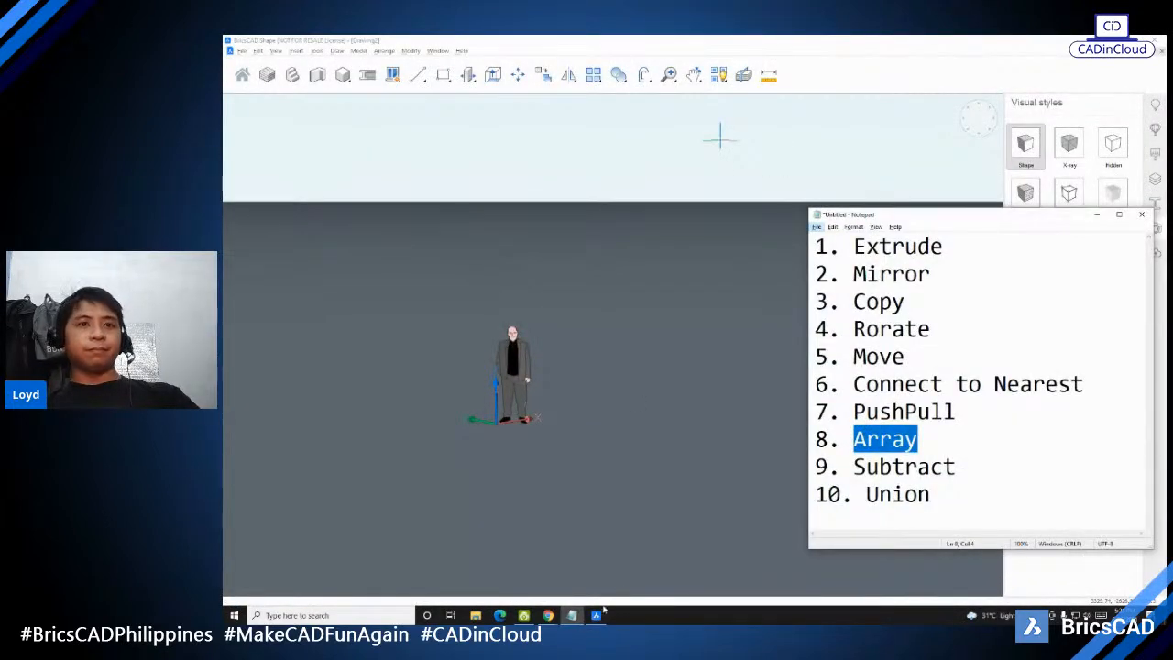
click(595, 615)
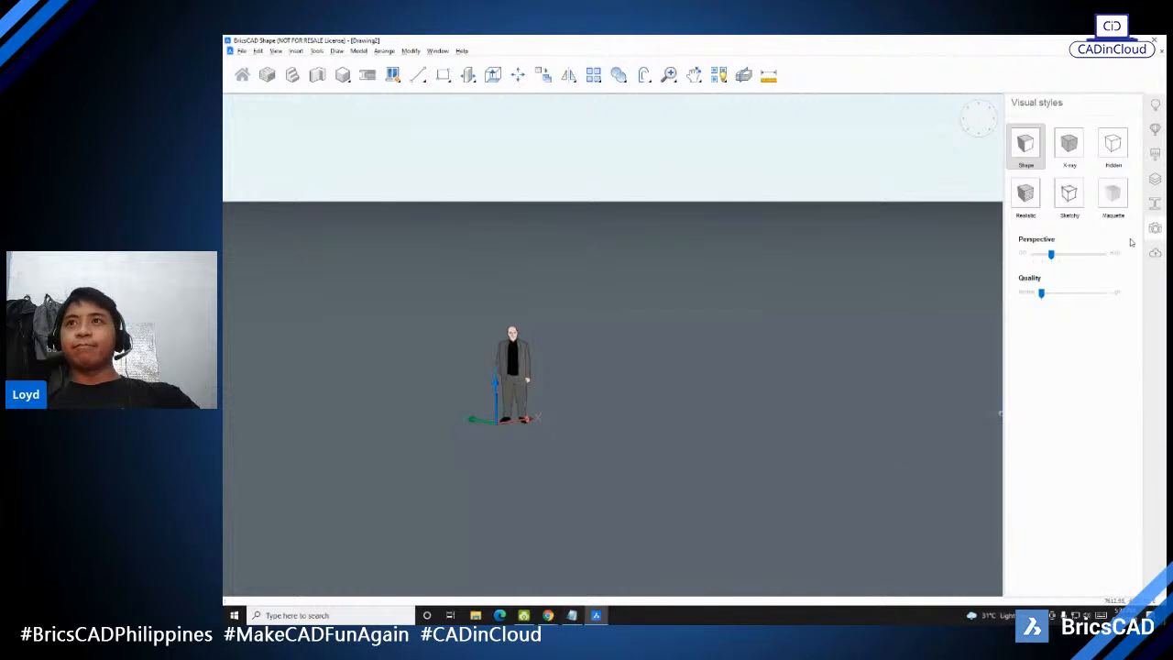
click(240, 52)
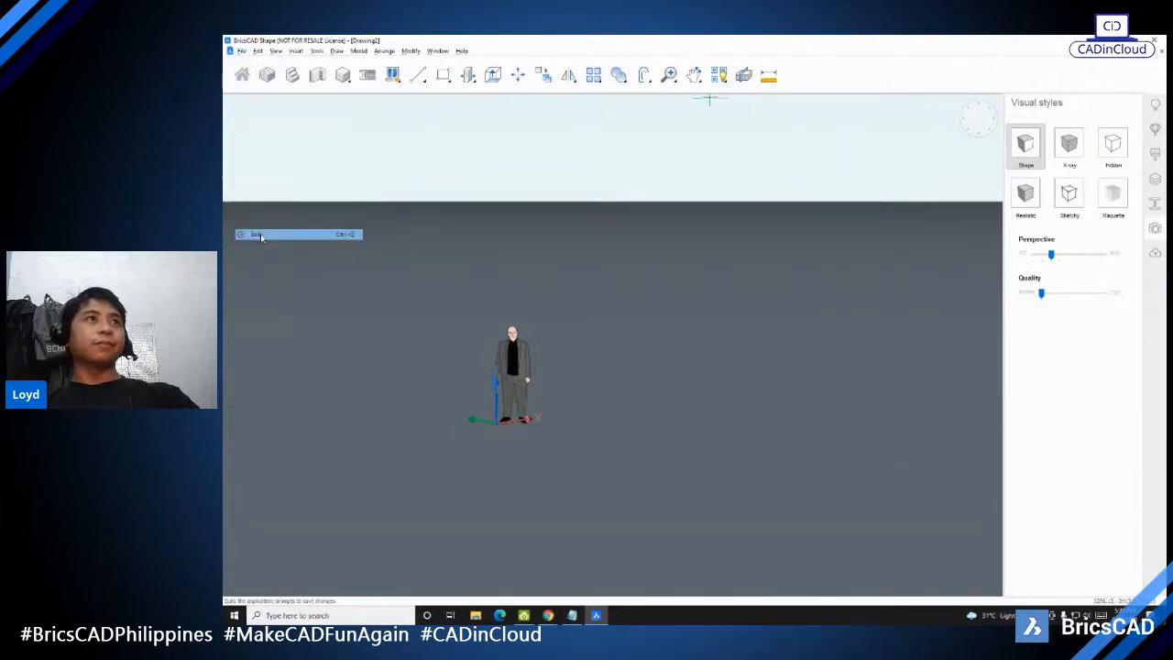
click(257, 235)
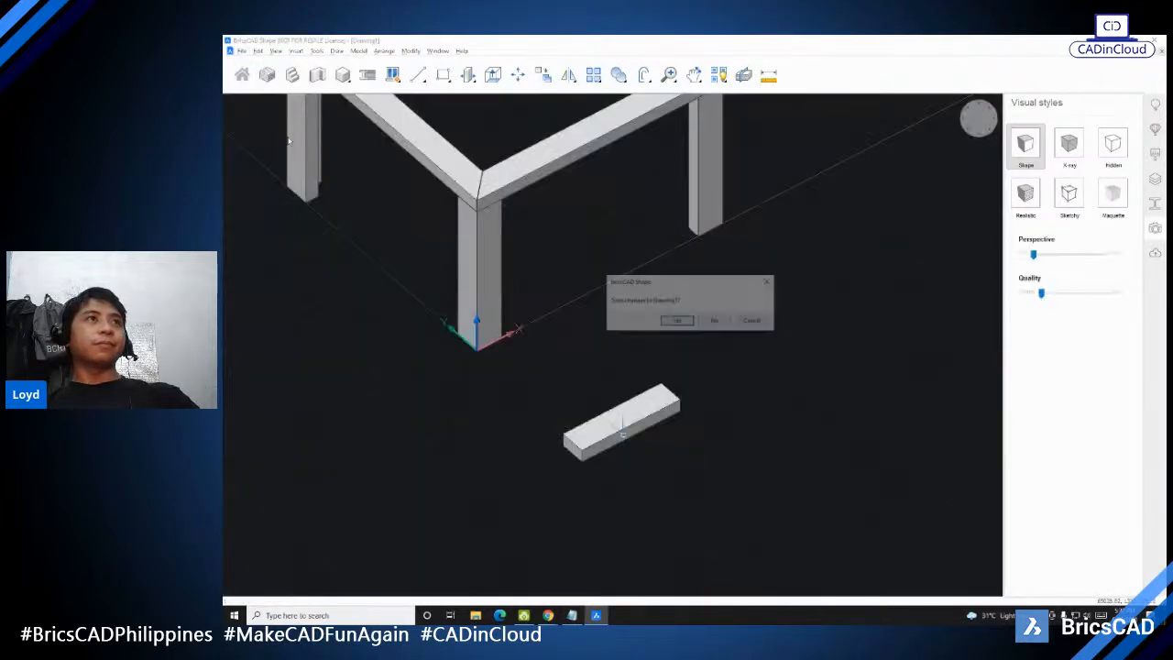
click(753, 321)
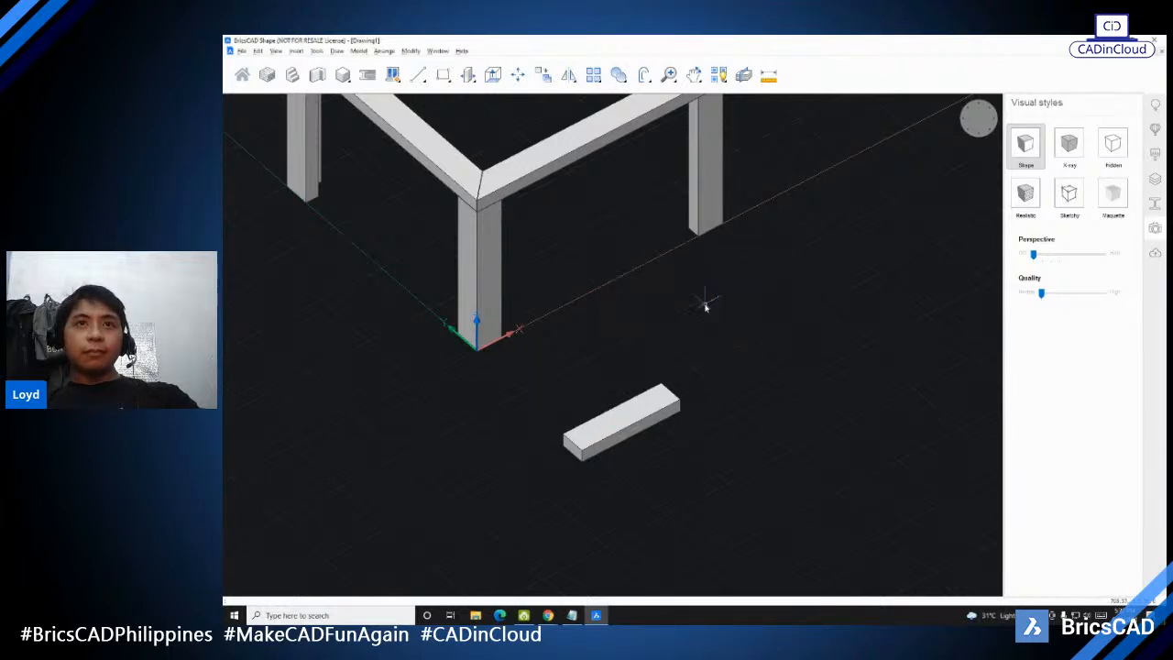
Step: Move the loose bar from the ground into the table frame's opening, snapping its corner to the frame's inner corner
scroll(659, 302, down, 3)
scroll(633, 307, up, 3)
middle_drag(340, 190, 376, 230)
shift+middle_drag(675, 328, 684, 392)
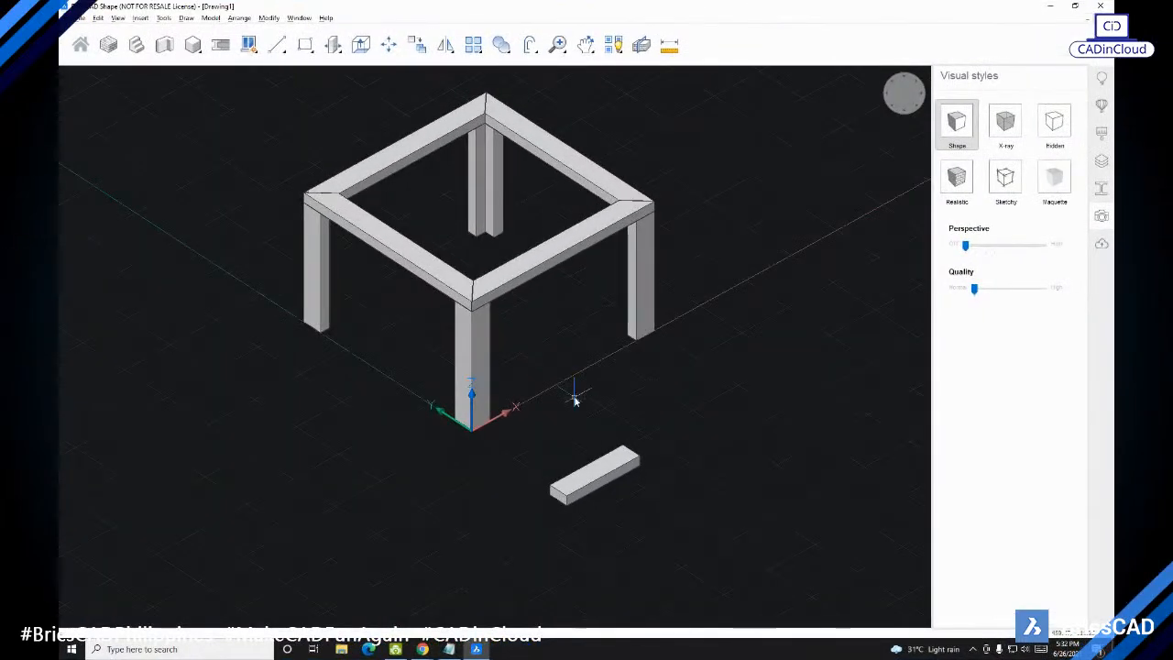
scroll(578, 473, up, 3)
click(564, 503)
scroll(550, 438, down, 4)
scroll(517, 316, up, 5)
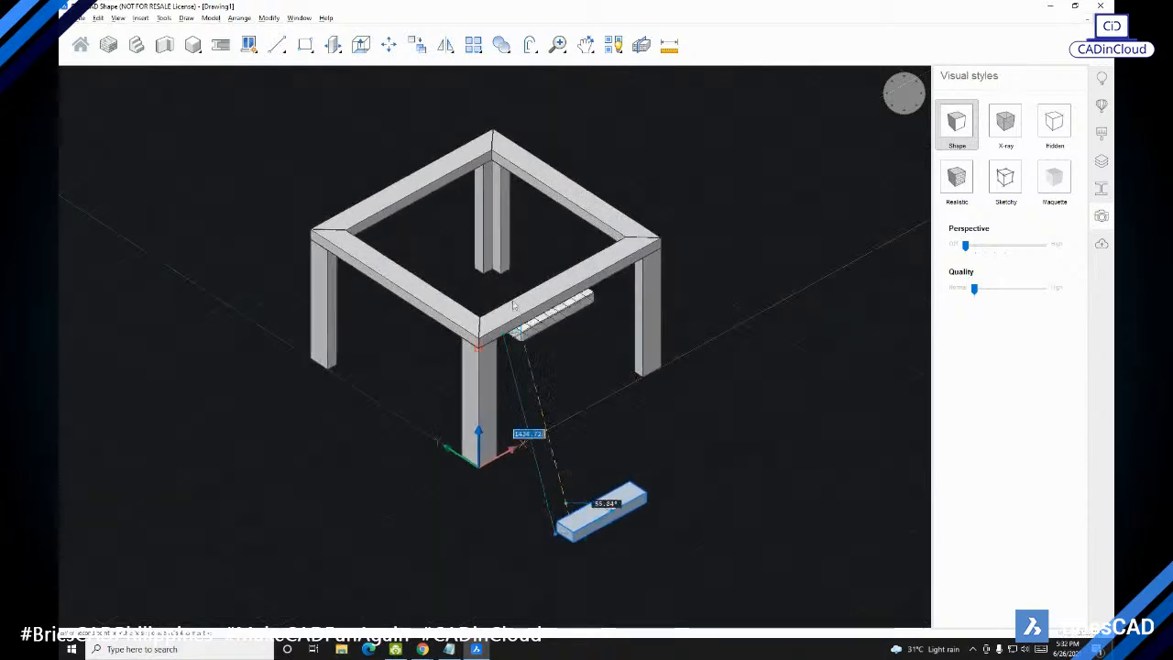
click(433, 347)
shift+middle_drag(615, 282, 430, 254)
scroll(430, 253, down, 6)
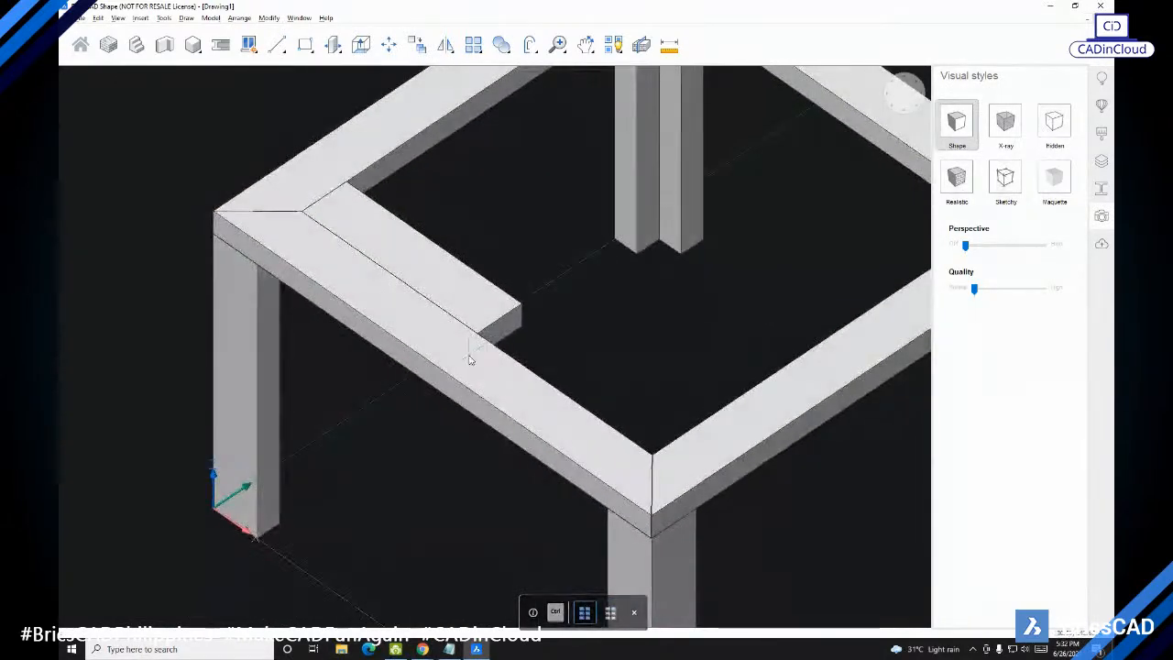
scroll(473, 331, up, 5)
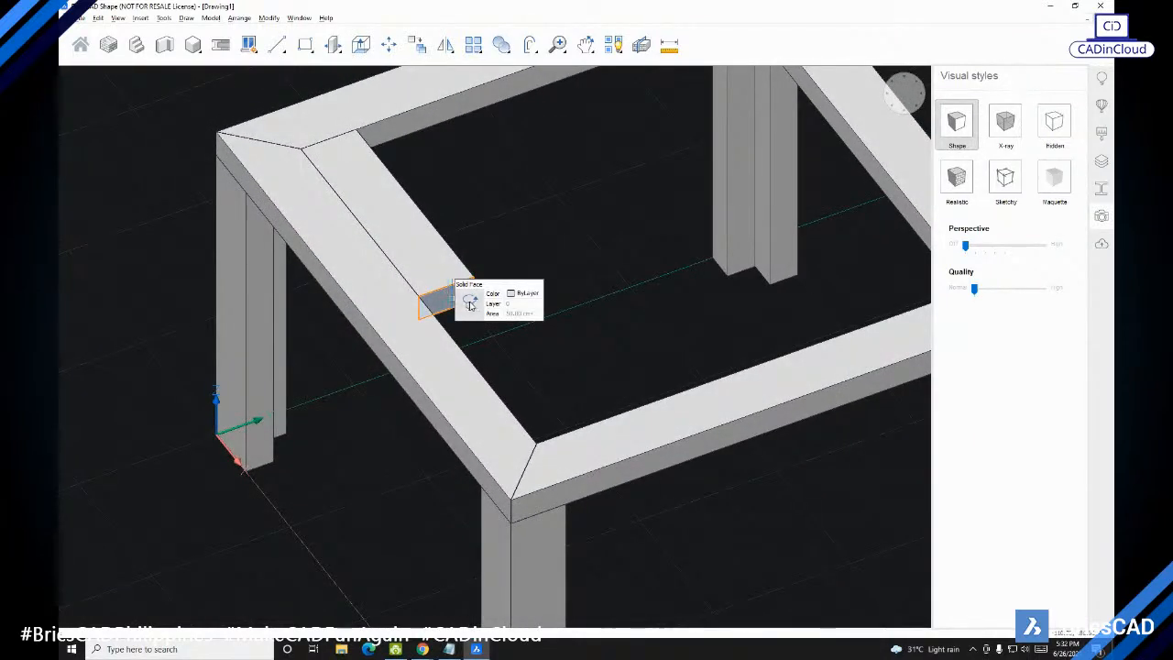
mouse_move(468, 303)
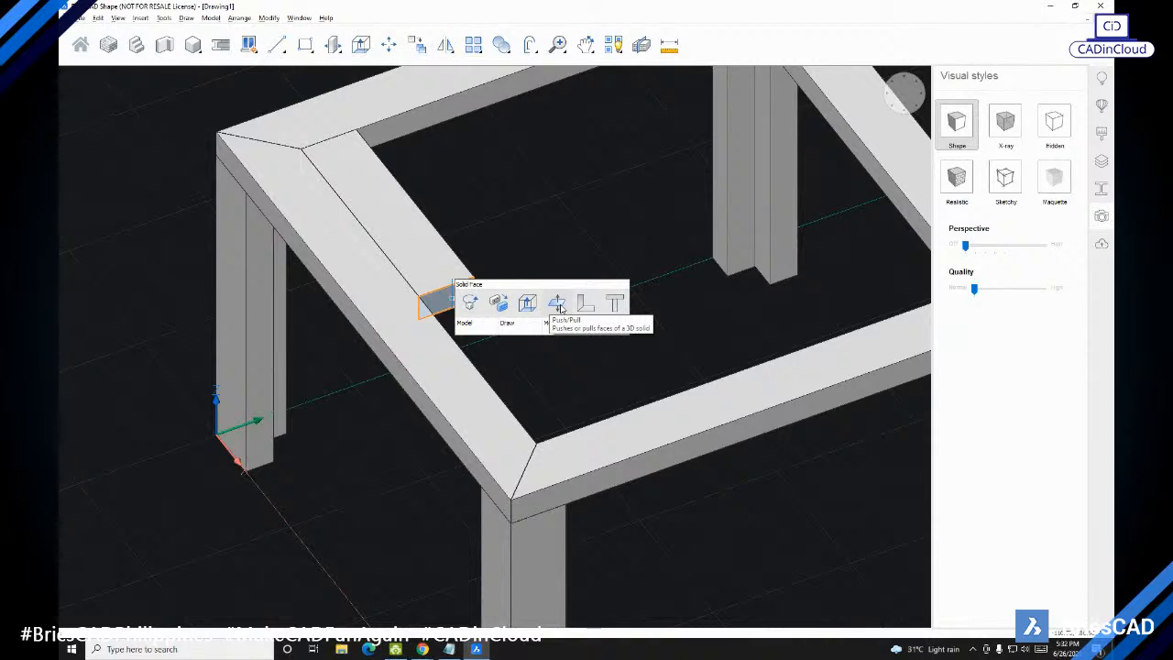
click(559, 308)
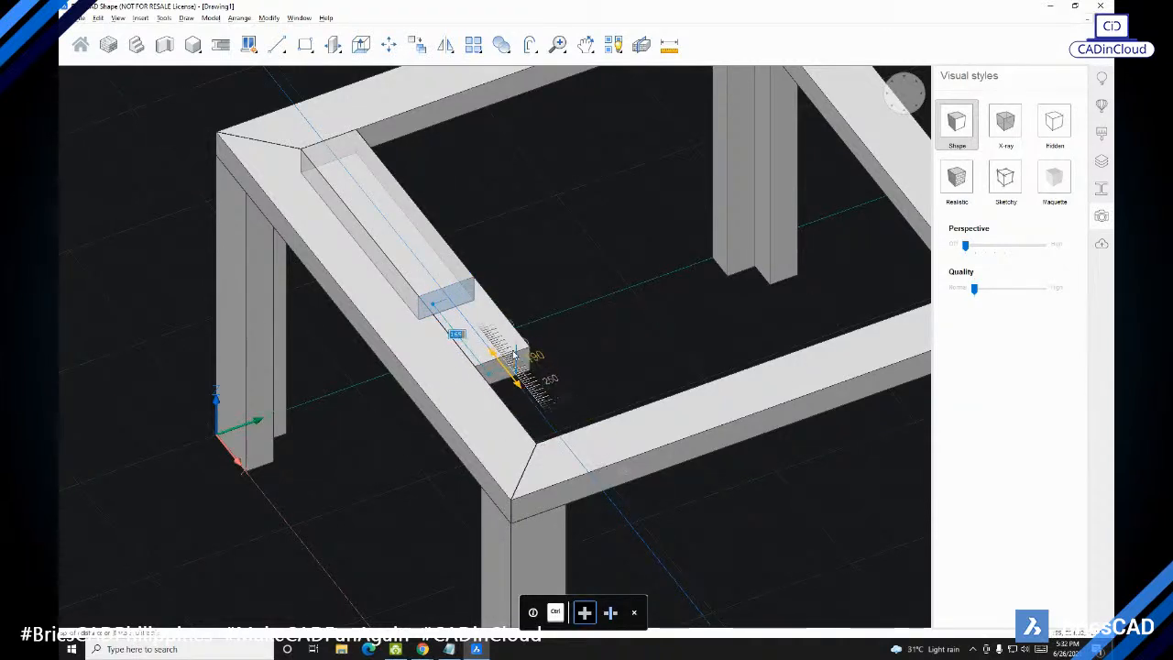
shift+middle_drag(616, 283, 694, 291)
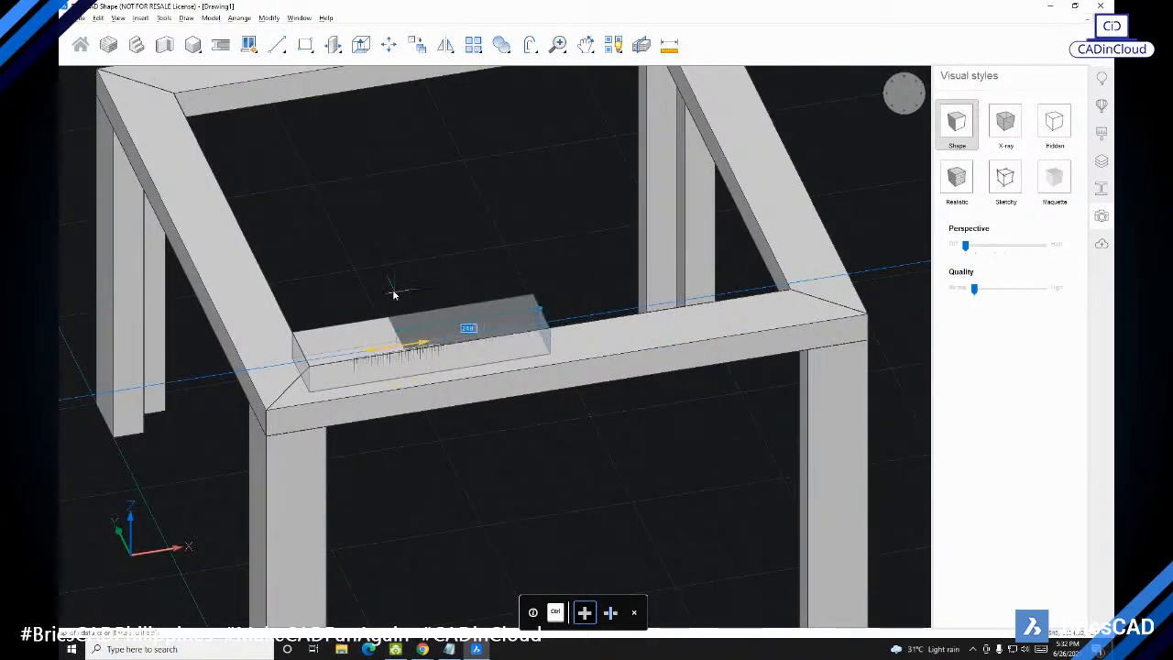
scroll(452, 302, down, 5)
shift+middle_drag(452, 303, 321, 330)
shift+middle_drag(513, 346, 550, 309)
scroll(537, 333, up, 4)
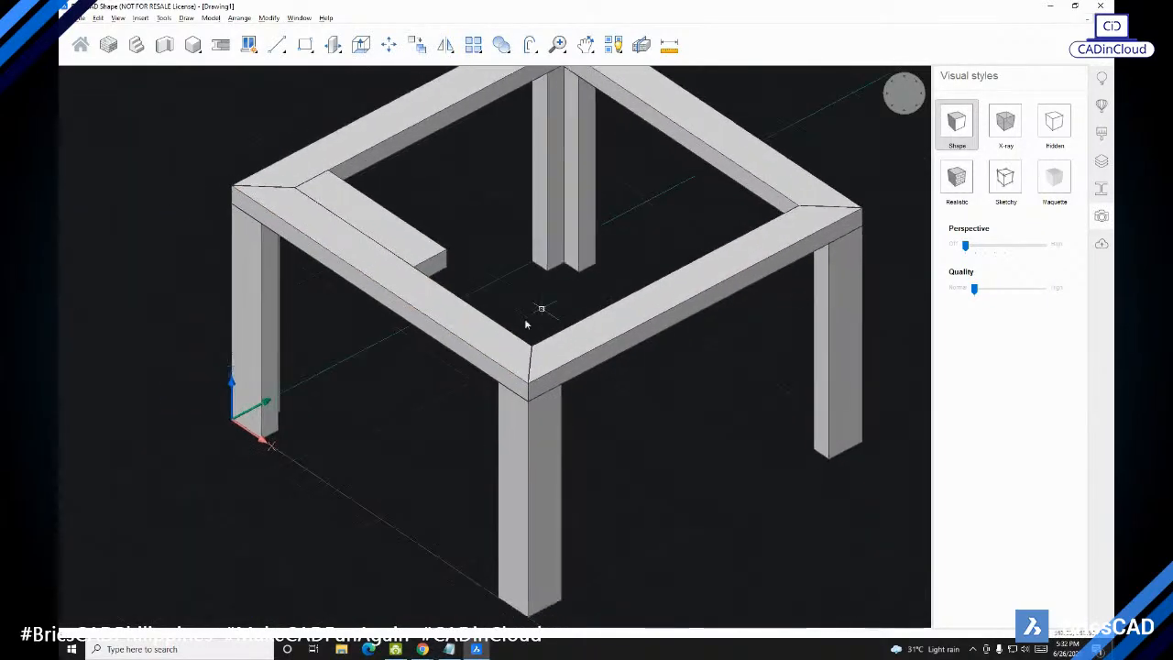
click(450, 649)
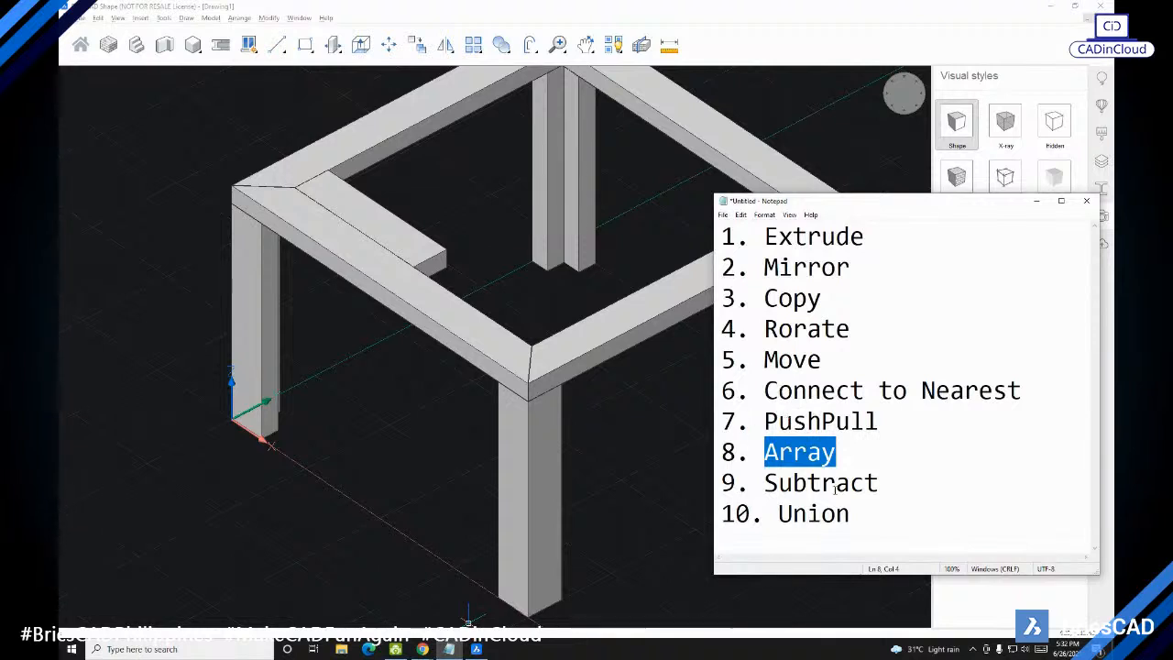
click(1036, 202)
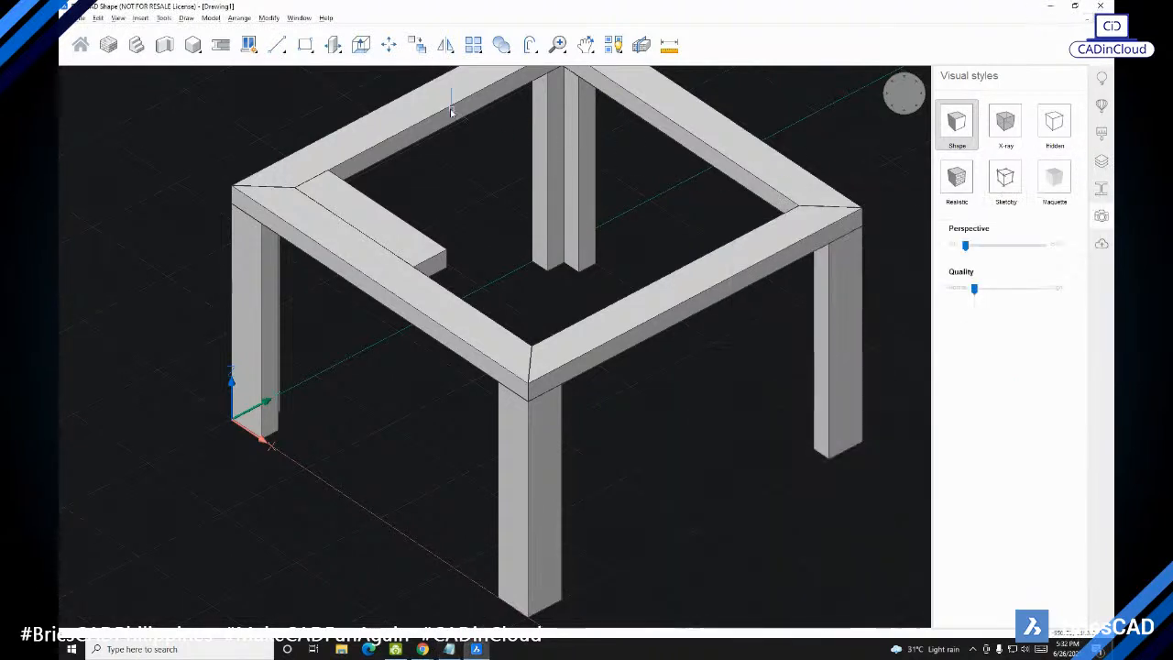
scroll(438, 269, up, 2)
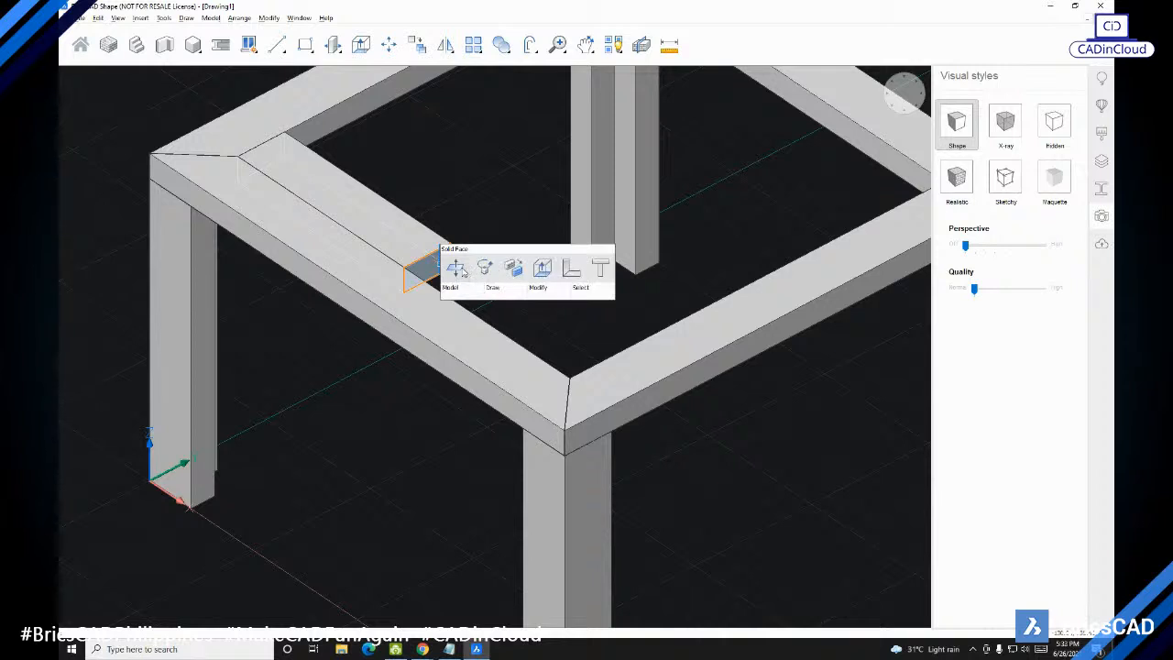
click(457, 269)
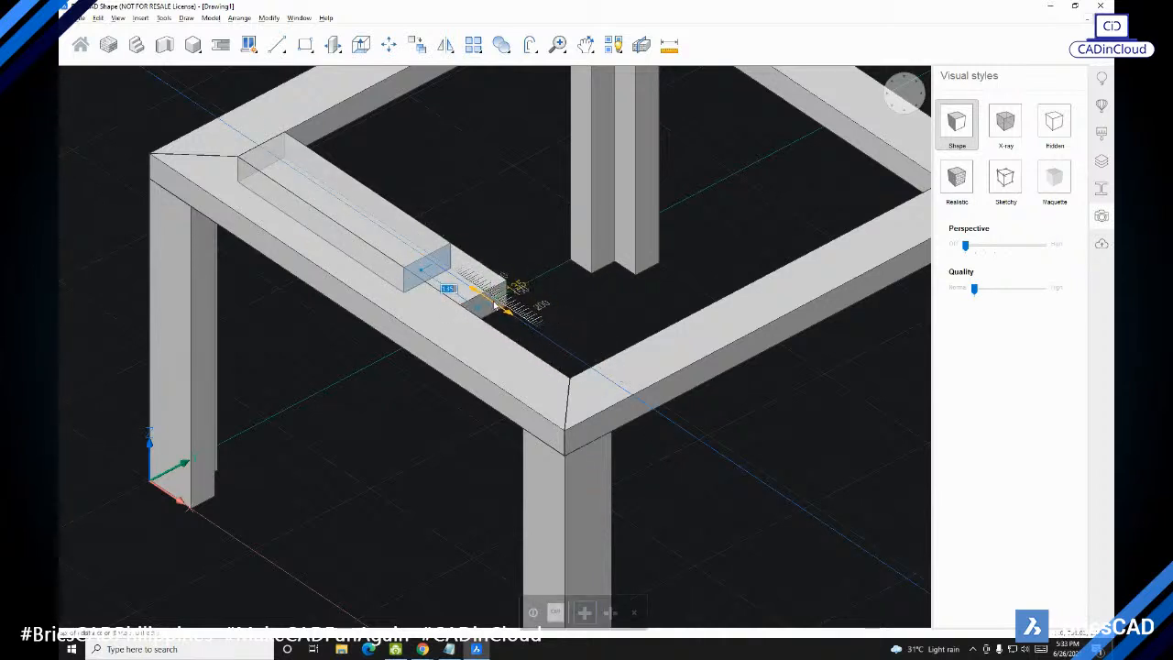
shift+middle_drag(496, 309, 532, 307)
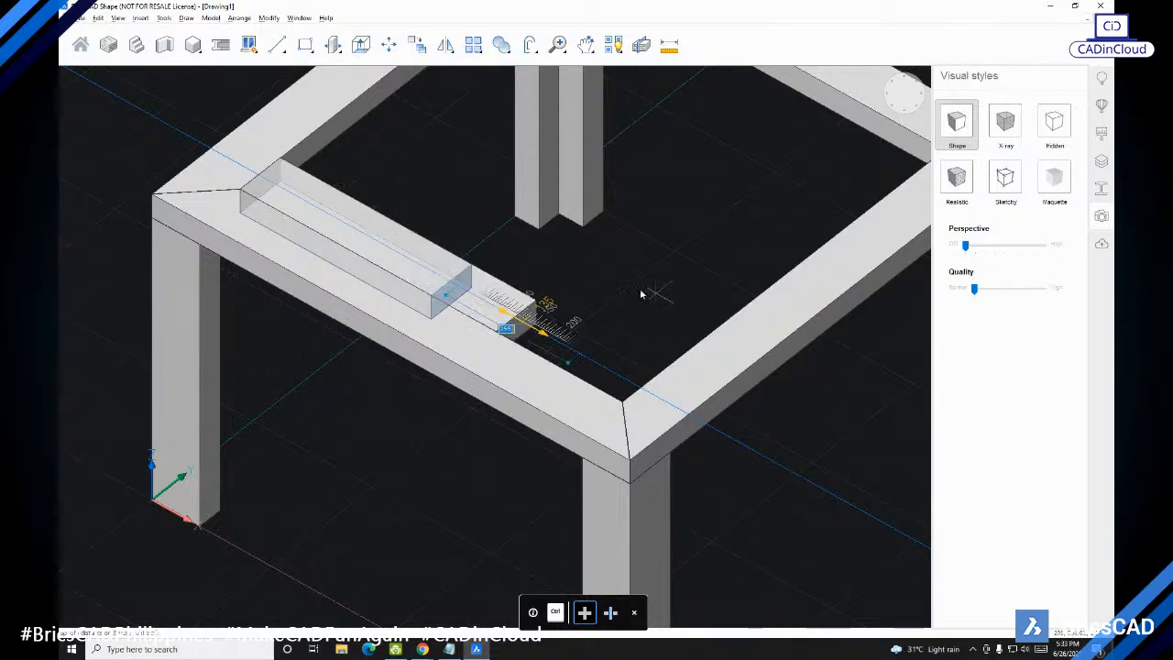
click(593, 274)
shift+middle_drag(593, 274, 379, 274)
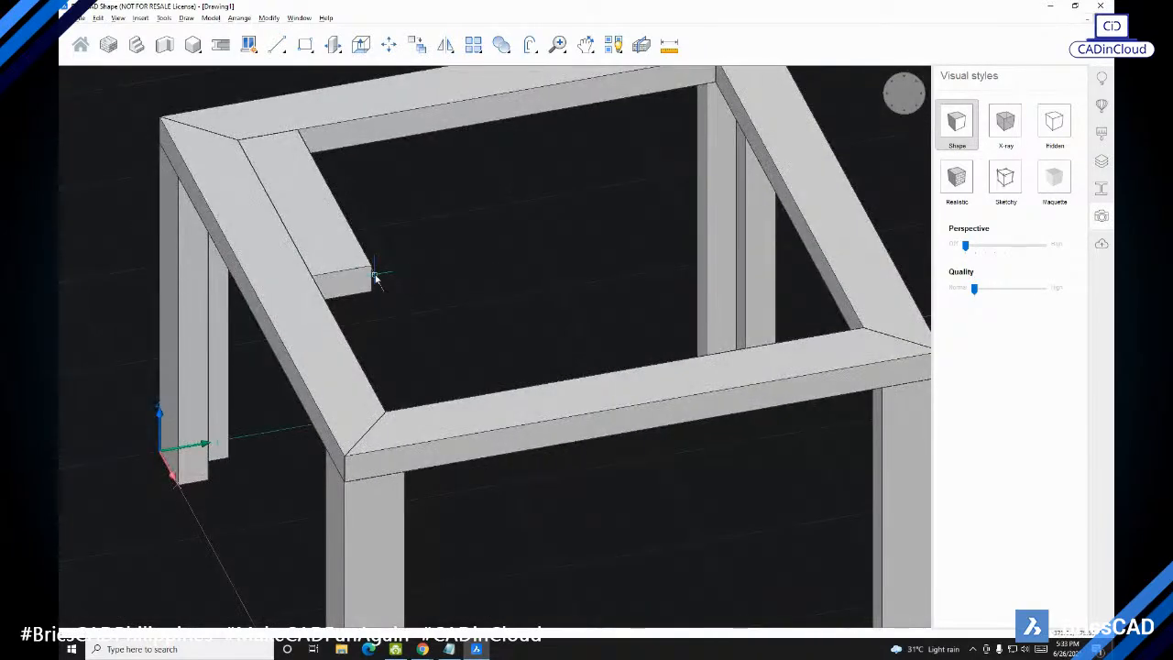
mouse_move(411, 283)
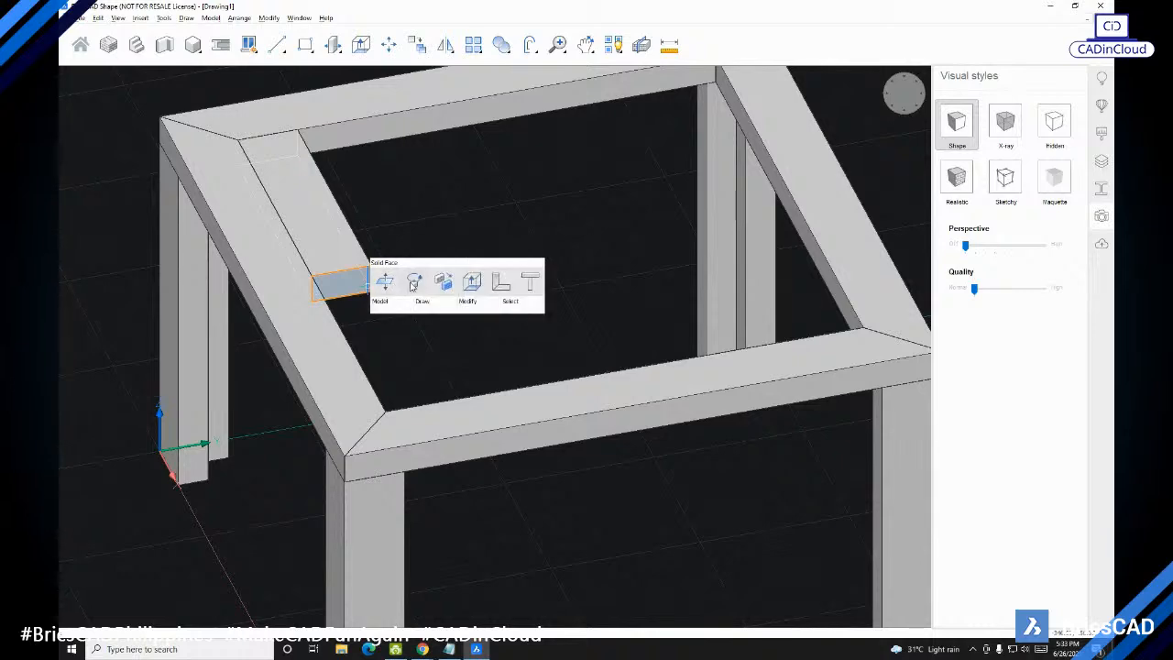
shift+middle_drag(344, 310, 419, 320)
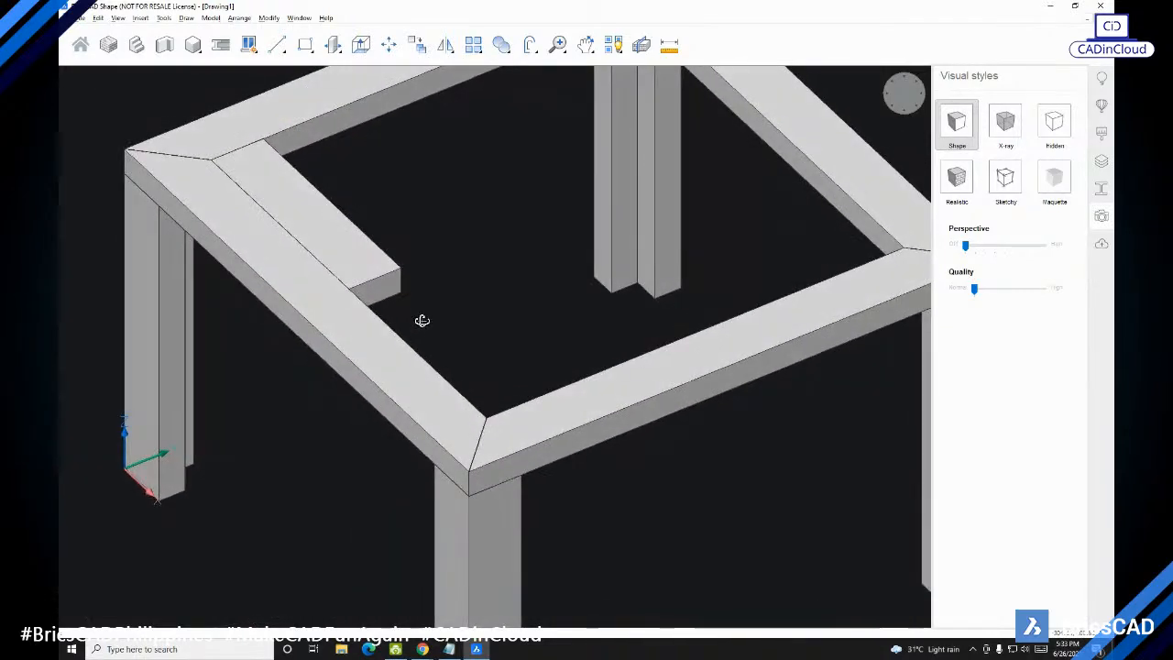
Step: Switch to the Notepad command list, highlight the Connect to Nearest entry, and return to the model
click(449, 649)
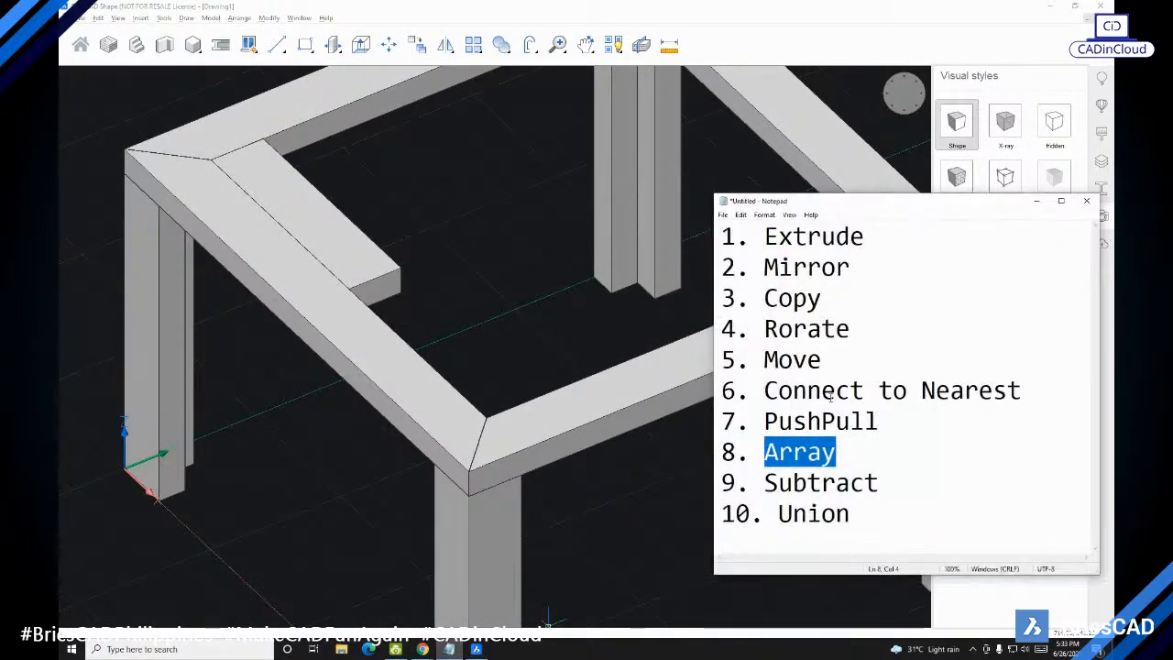
drag(770, 392, 1018, 392)
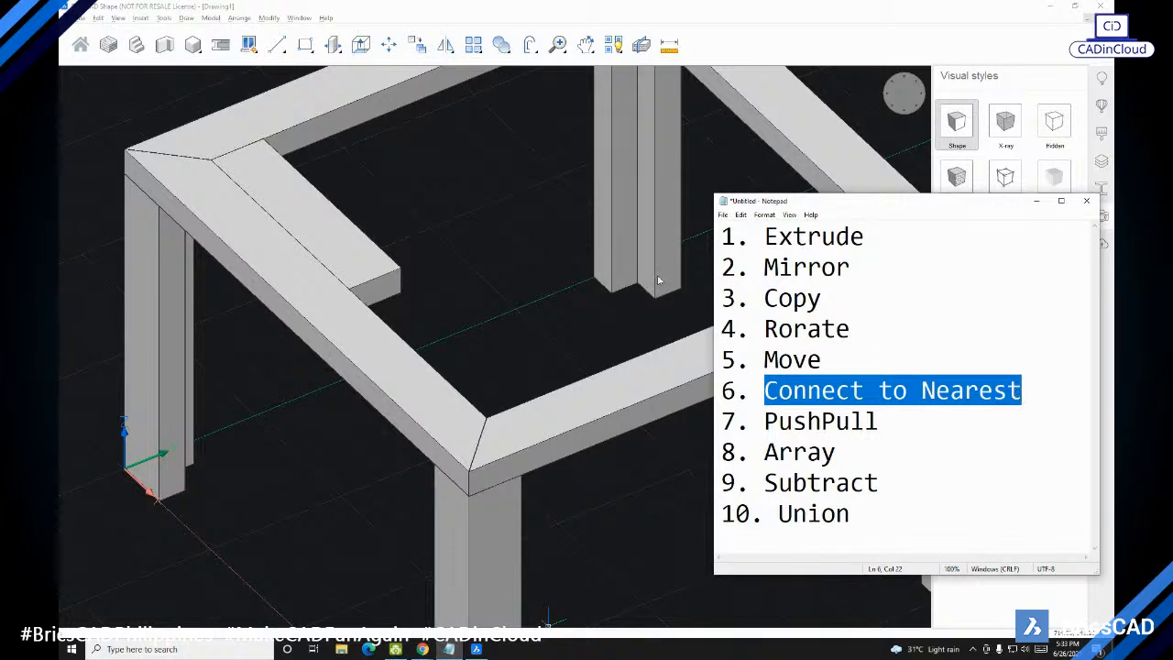
click(479, 236)
Step: Extend the slat's free end face to the opposite side of the frame with Connect to Nearest
mouse_move(385, 289)
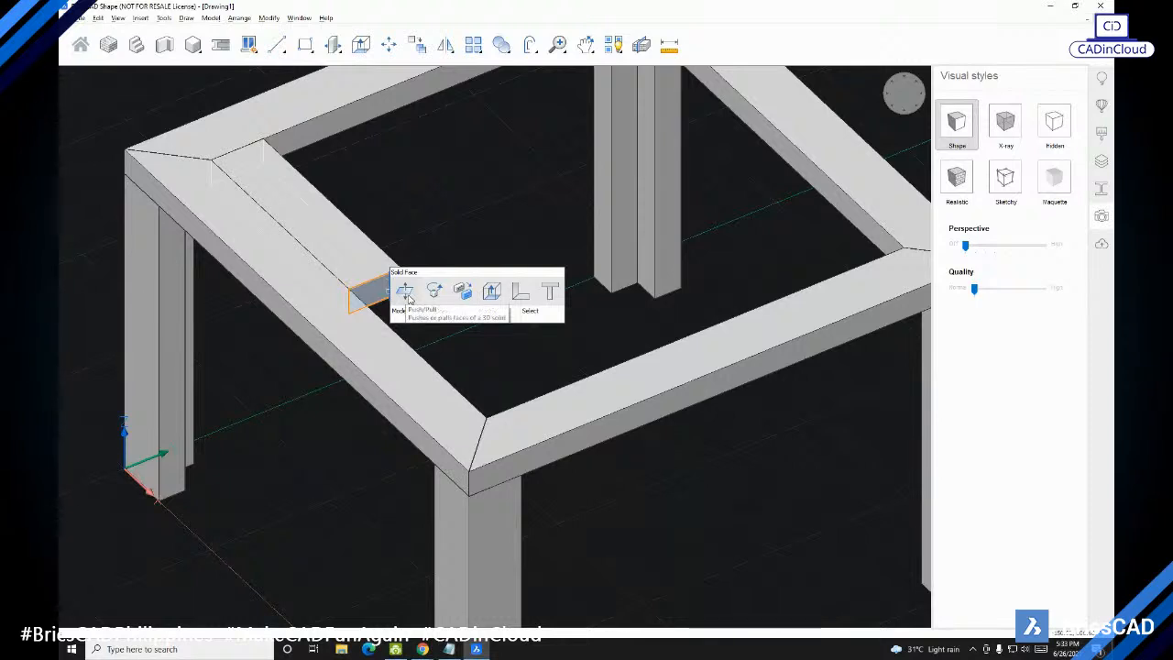
mouse_move(394, 316)
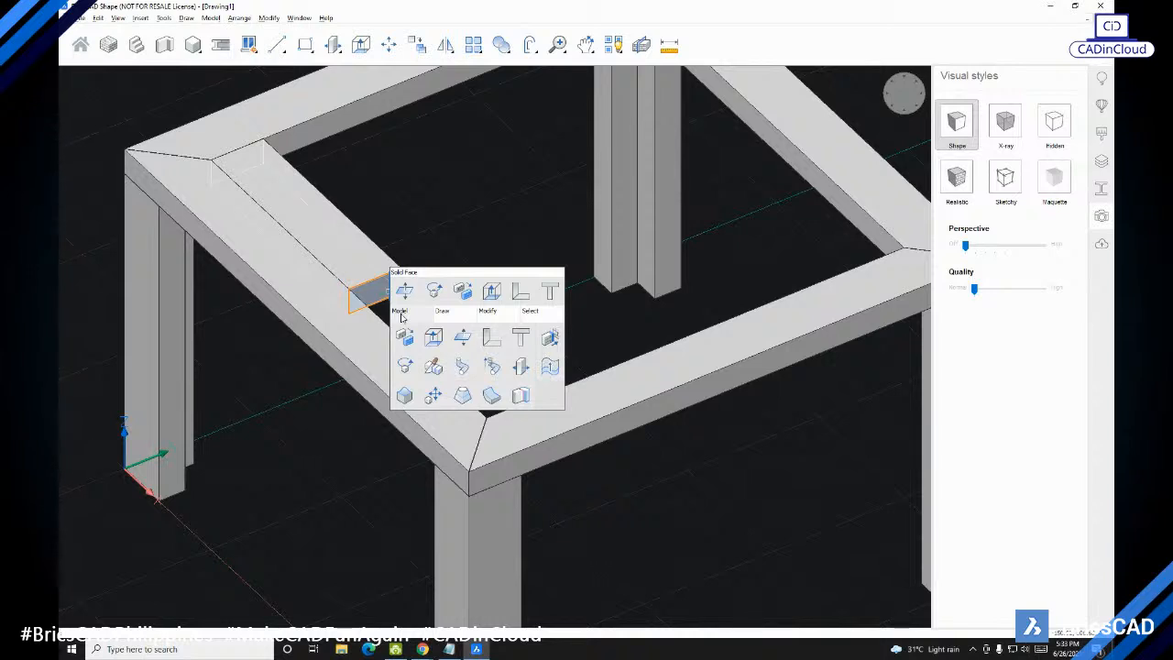
click(551, 343)
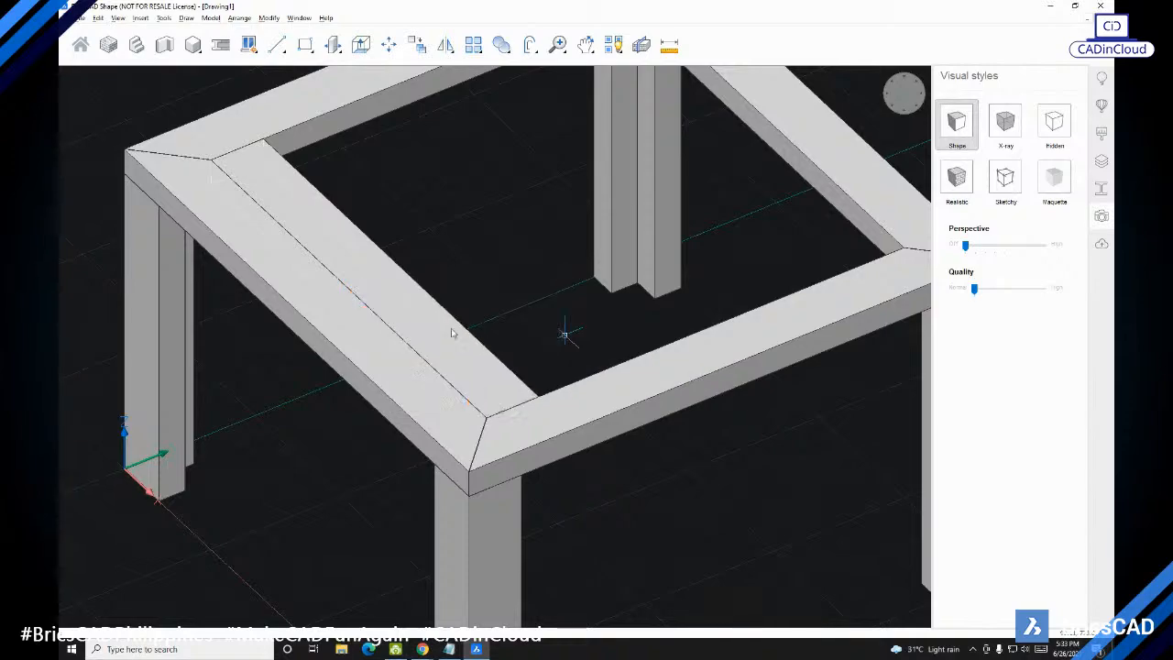
shift+middle_drag(445, 382, 575, 336)
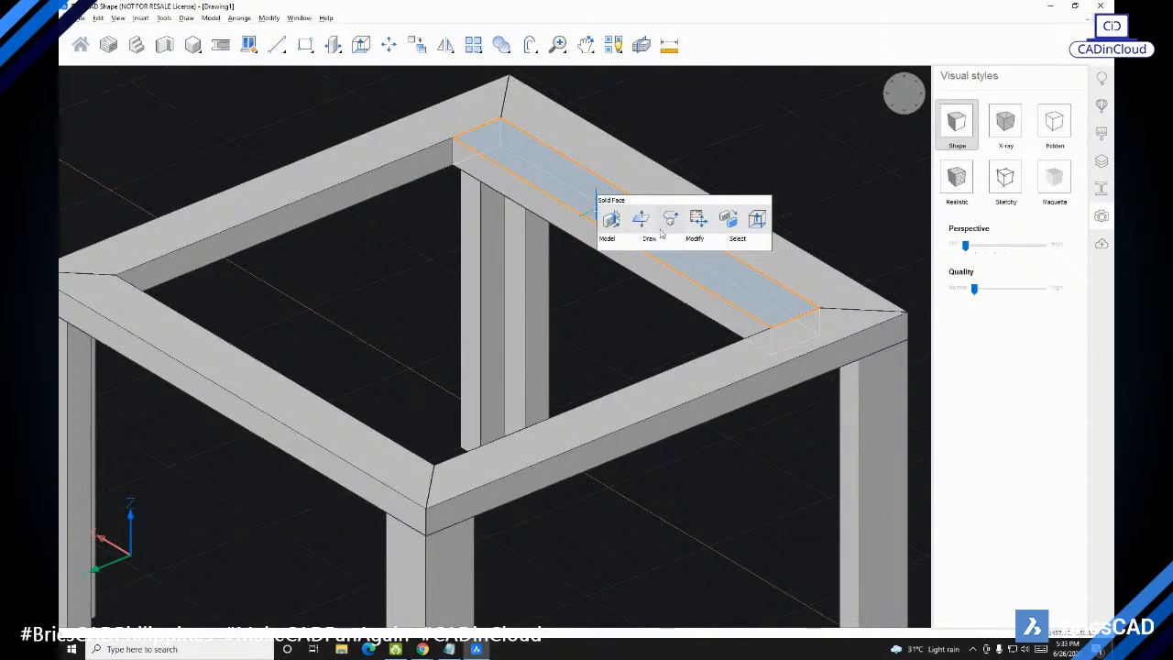
click(644, 223)
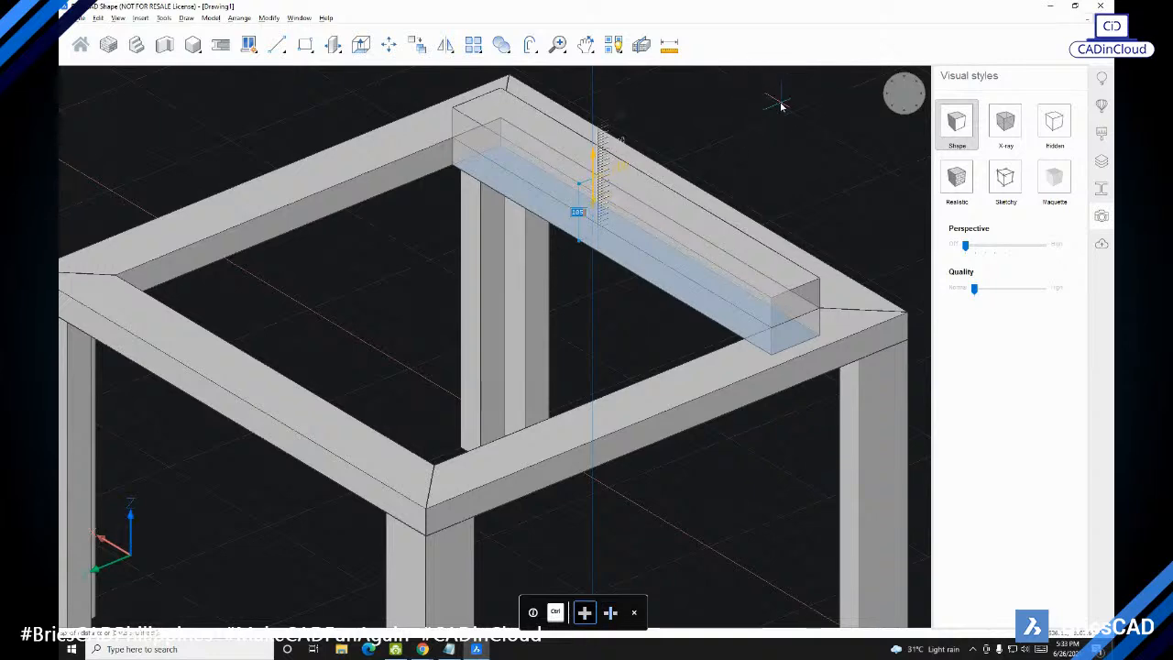
click(789, 223)
scroll(661, 285, down, 3)
shift+middle_drag(759, 267, 587, 306)
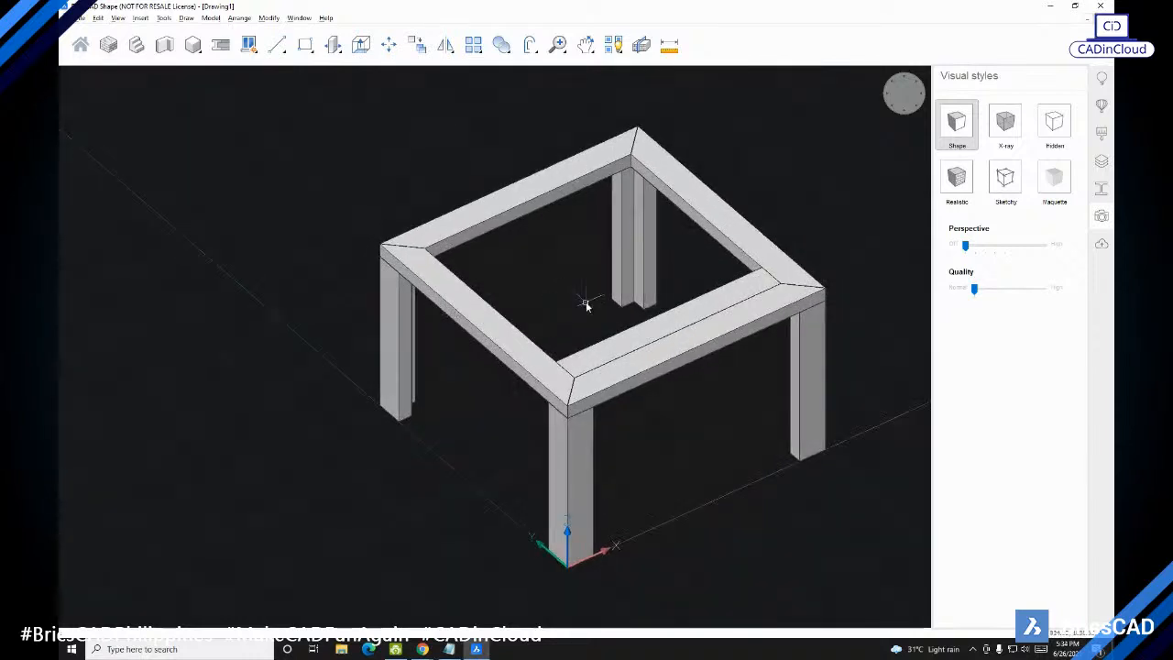
Step: Create a rectangular array of the slat with three rows and four columns
scroll(597, 340, up, 4)
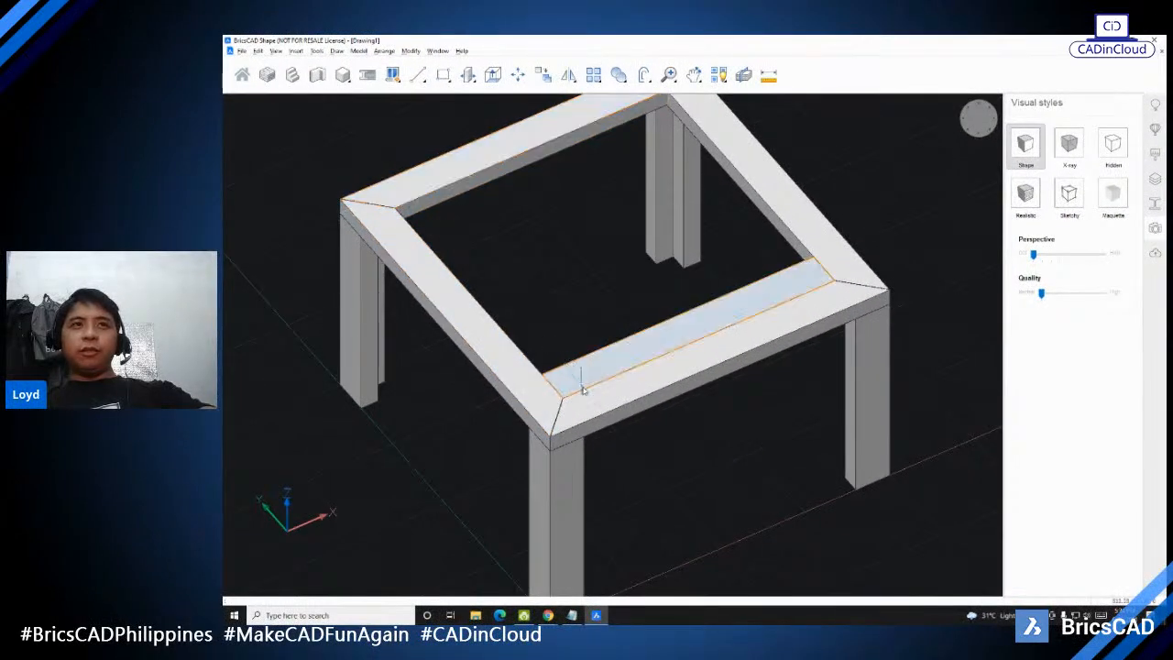
mouse_move(583, 390)
middle_down()
mouse_move(584, 417)
mouse_move(767, 343)
mouse_move(702, 388)
mouse_move(686, 348)
mouse_move(833, 326)
mouse_move(544, 375)
mouse_move(578, 392)
mouse_move(592, 372)
mouse_move(581, 395)
middle_up()
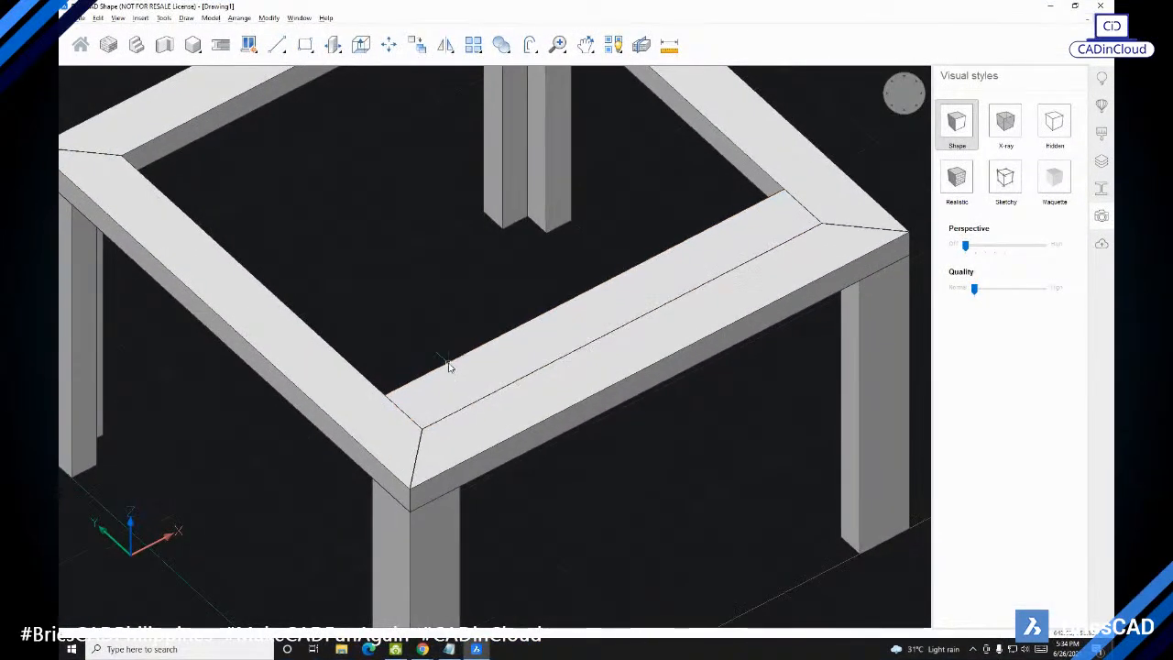
mouse_move(441, 365)
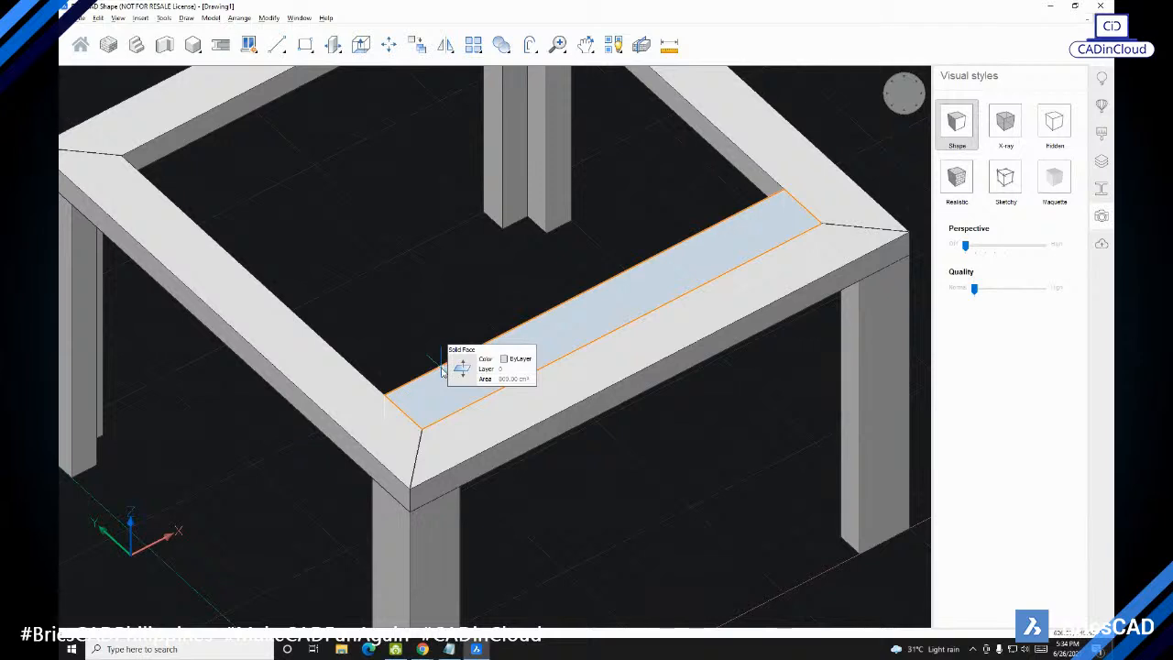
text(ar)
click(440, 372)
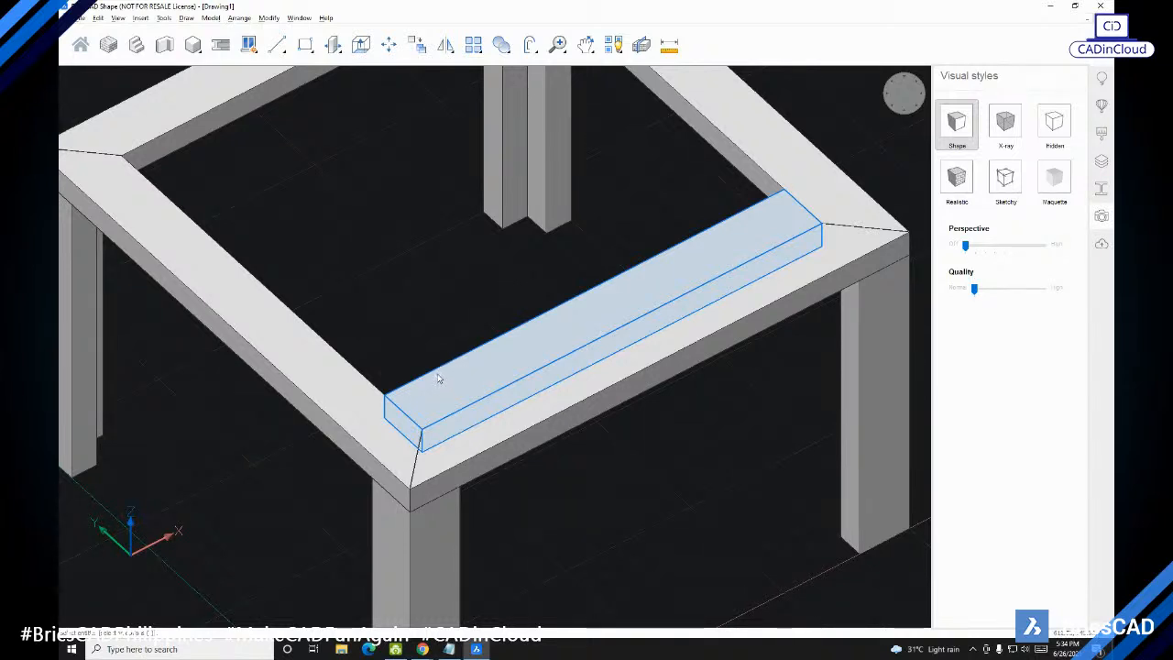
scroll(476, 349, down, 3)
middle_drag(476, 348, 484, 360)
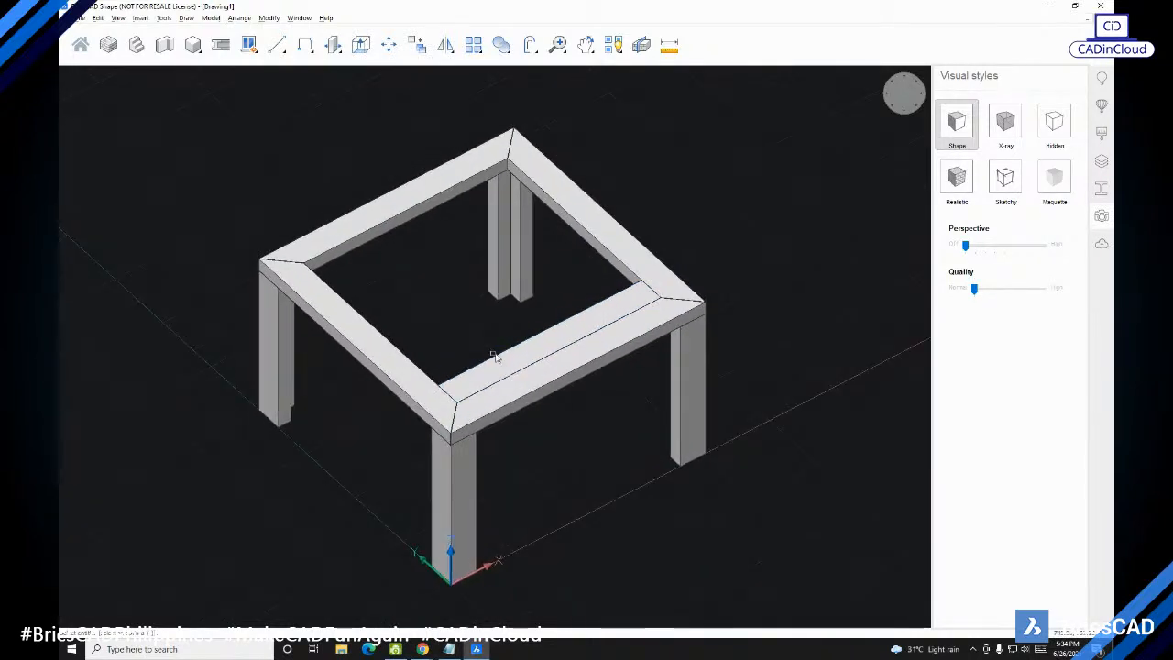
scroll(463, 367, up, 2)
click(458, 389)
scroll(455, 393, up, 4)
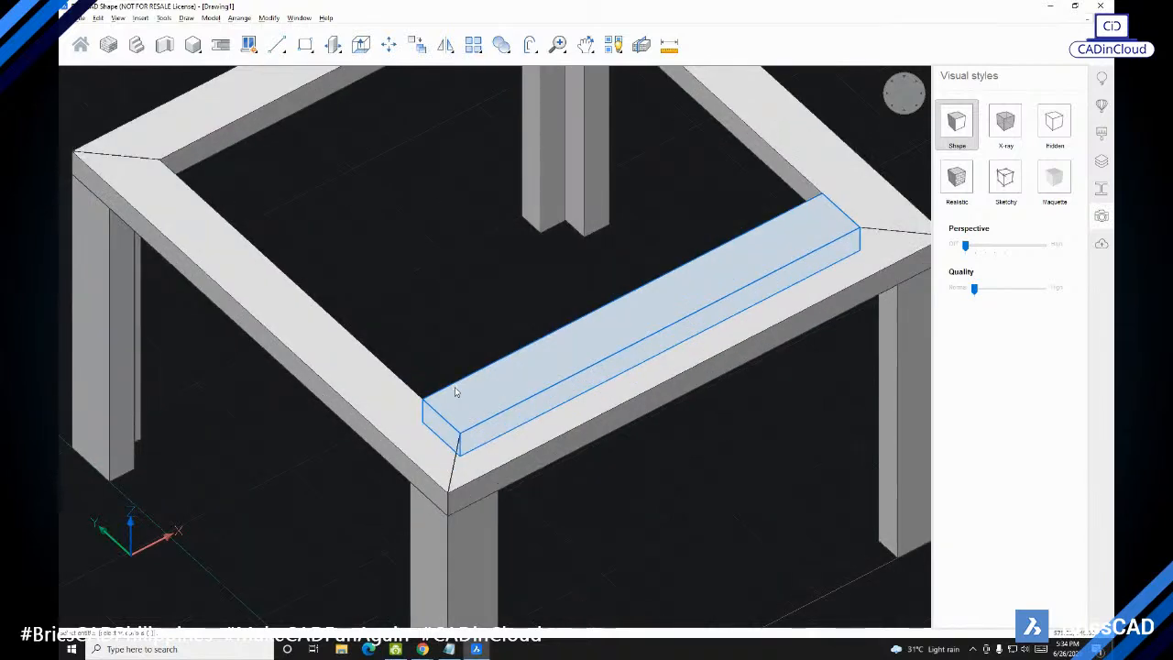
scroll(454, 390, down, 4)
scroll(459, 392, up, 4)
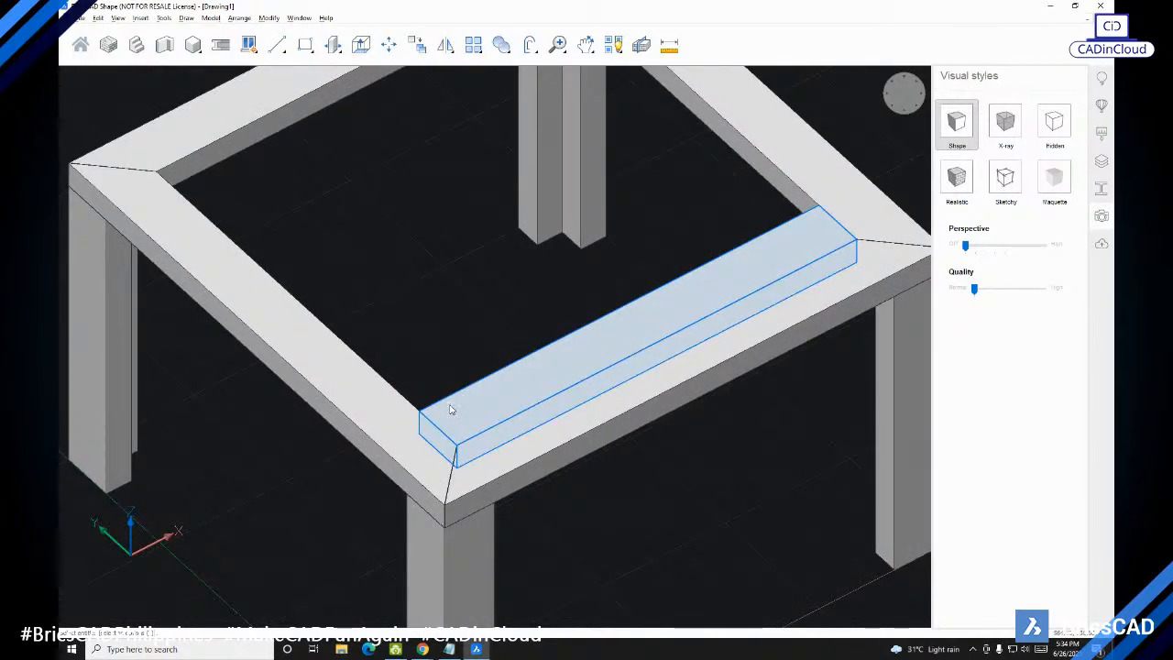
scroll(455, 409, down, 4)
scroll(484, 404, up, 3)
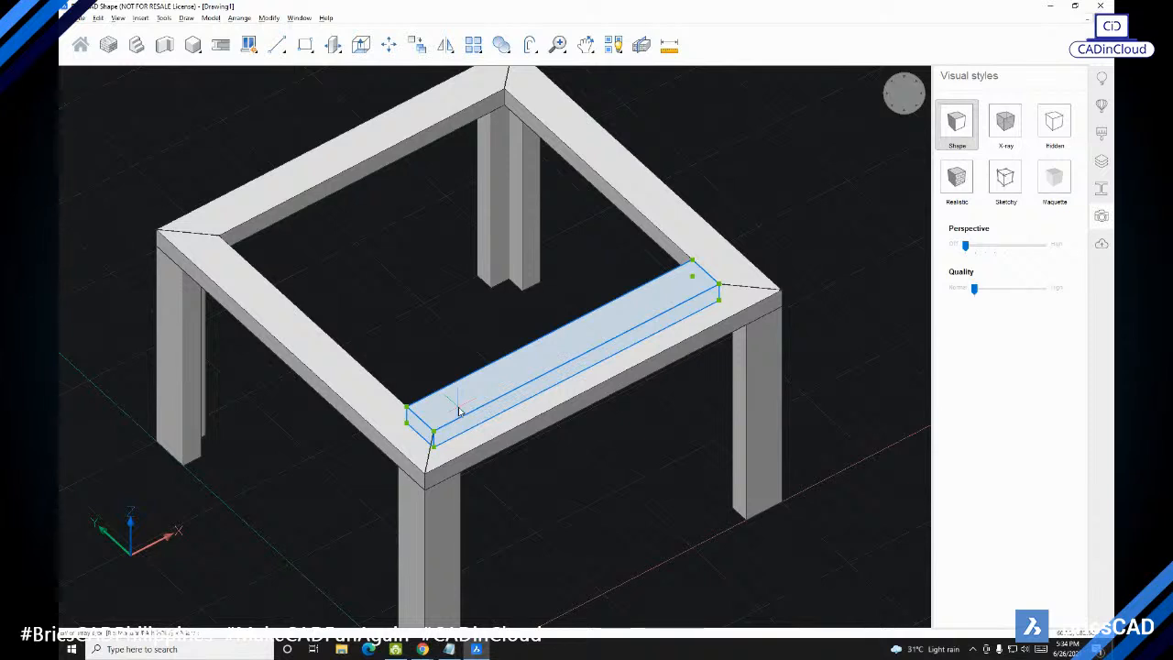
key(Return)
scroll(452, 407, down, 6)
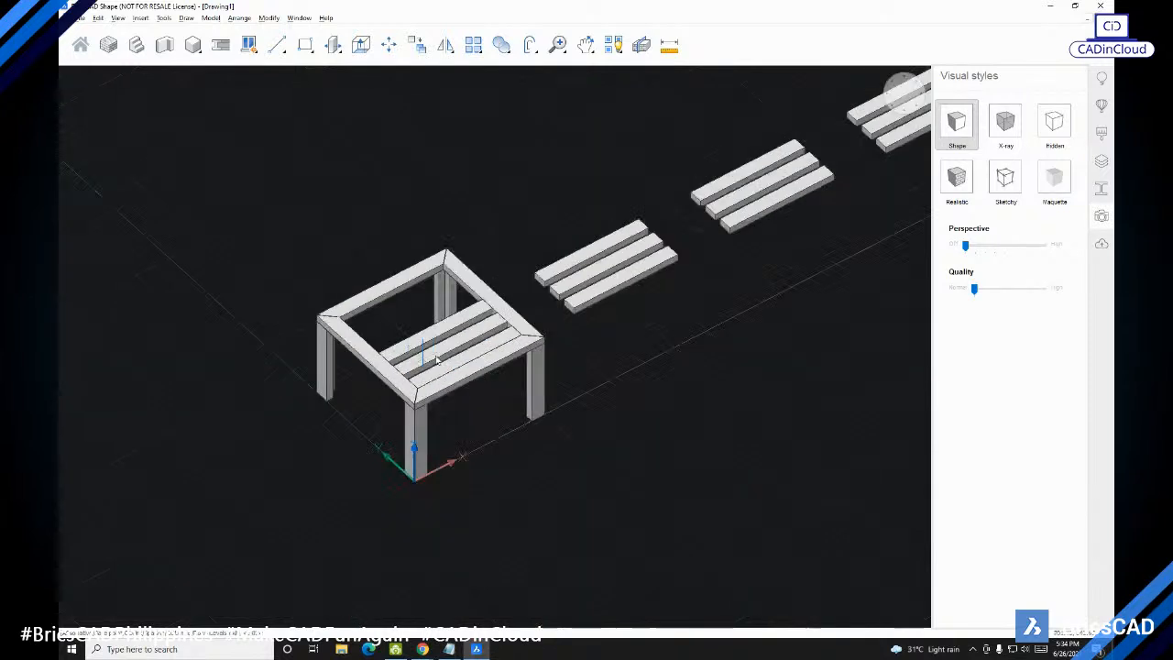
scroll(407, 389, up, 3)
middle_drag(407, 388, 405, 396)
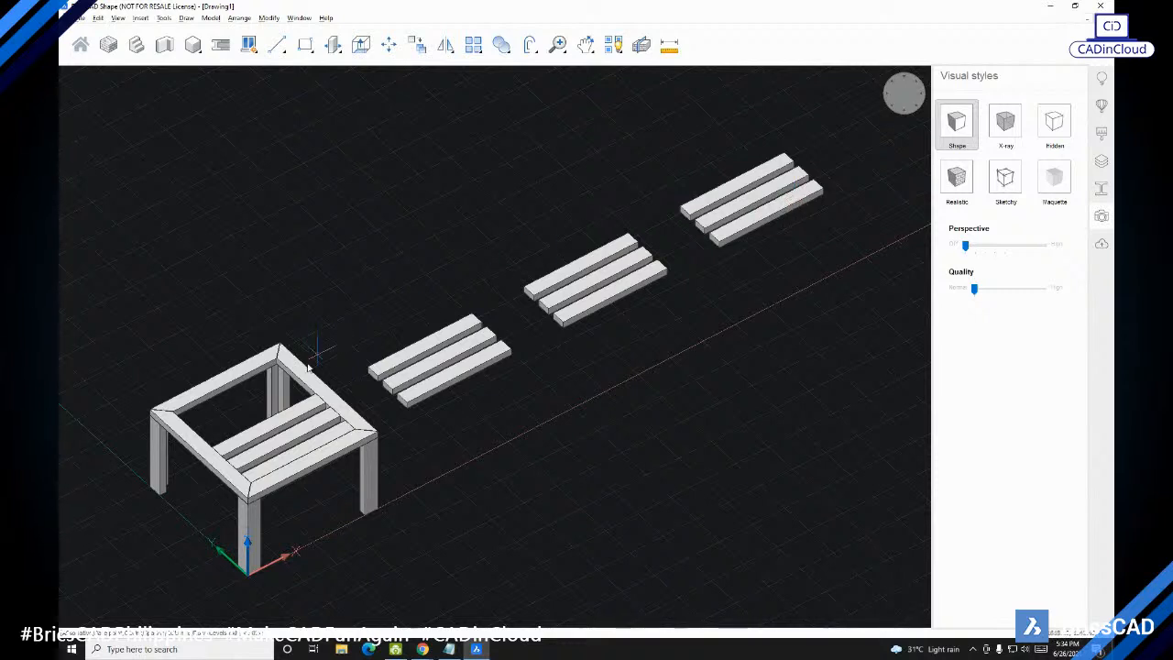
scroll(284, 458, up, 3)
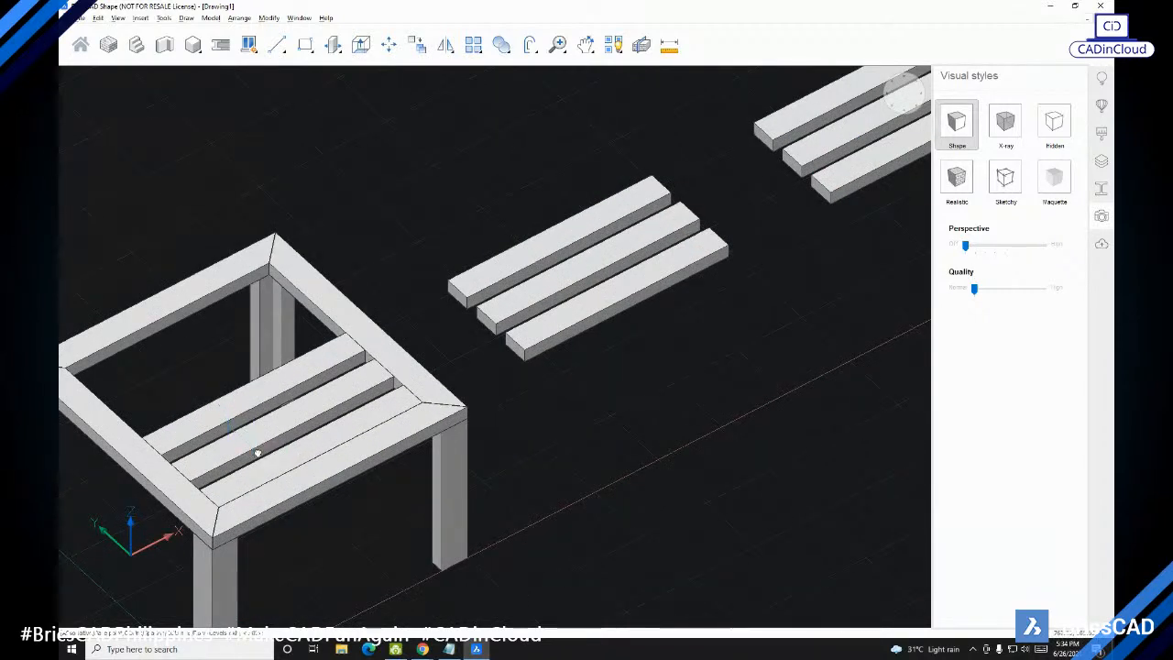
Step: Set the number of rows in the slat array to 8
middle_drag(255, 446, 392, 419)
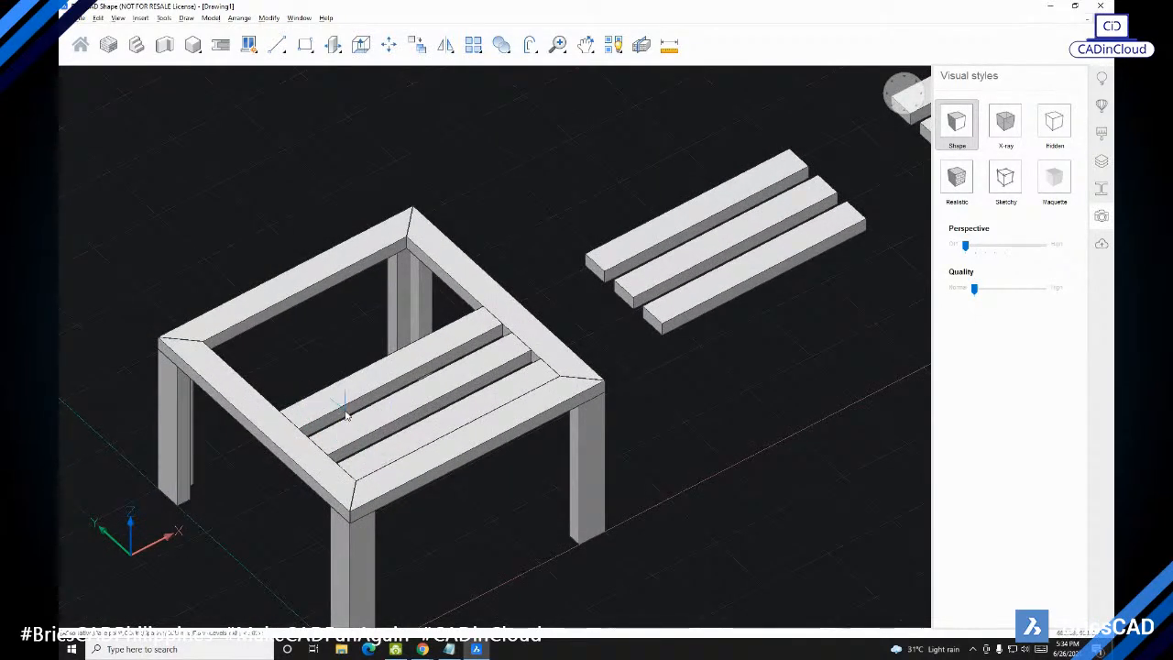
scroll(362, 462, down, 2)
scroll(375, 389, up, 5)
scroll(372, 390, down, 5)
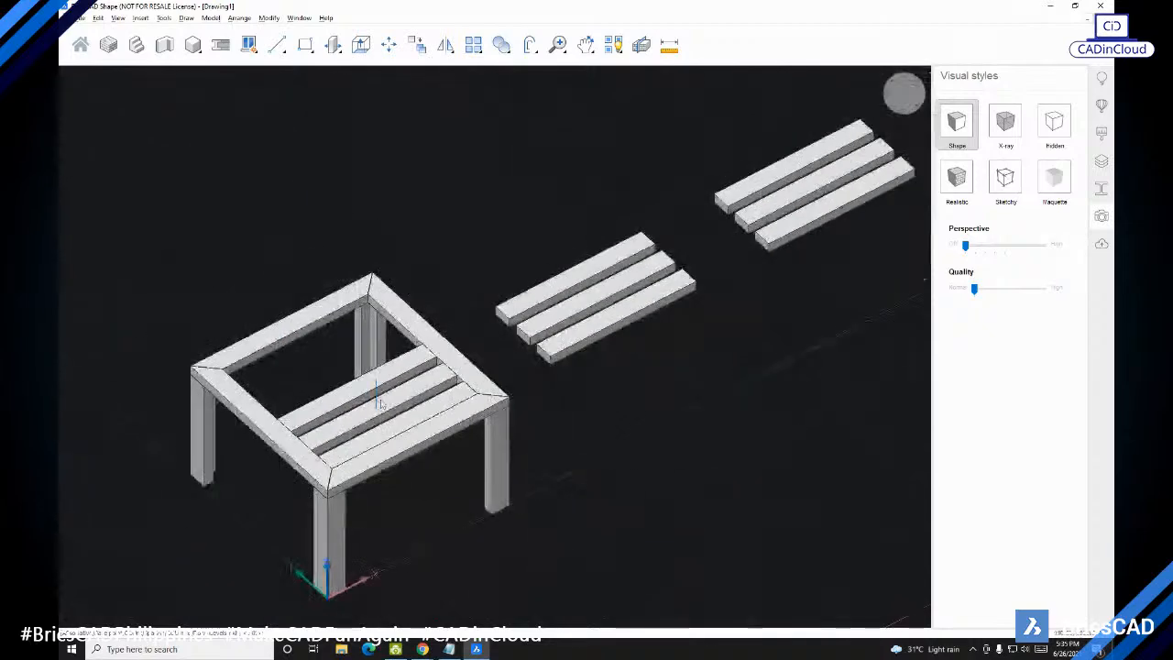
scroll(790, 289, up, 2)
middle_drag(387, 291, 369, 316)
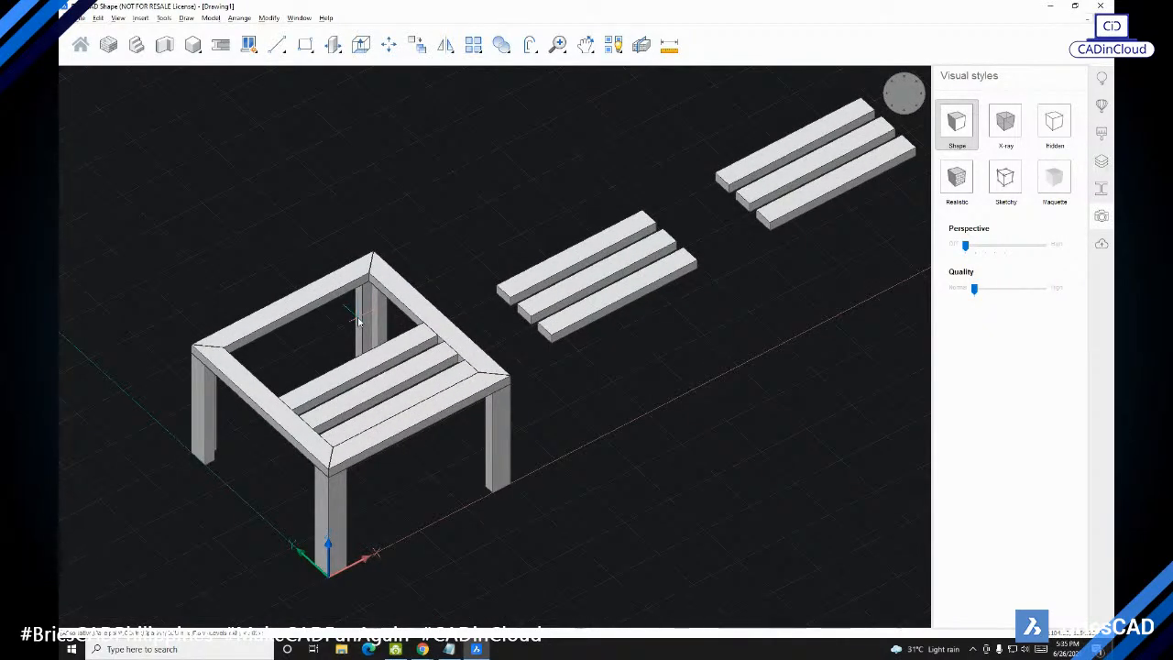
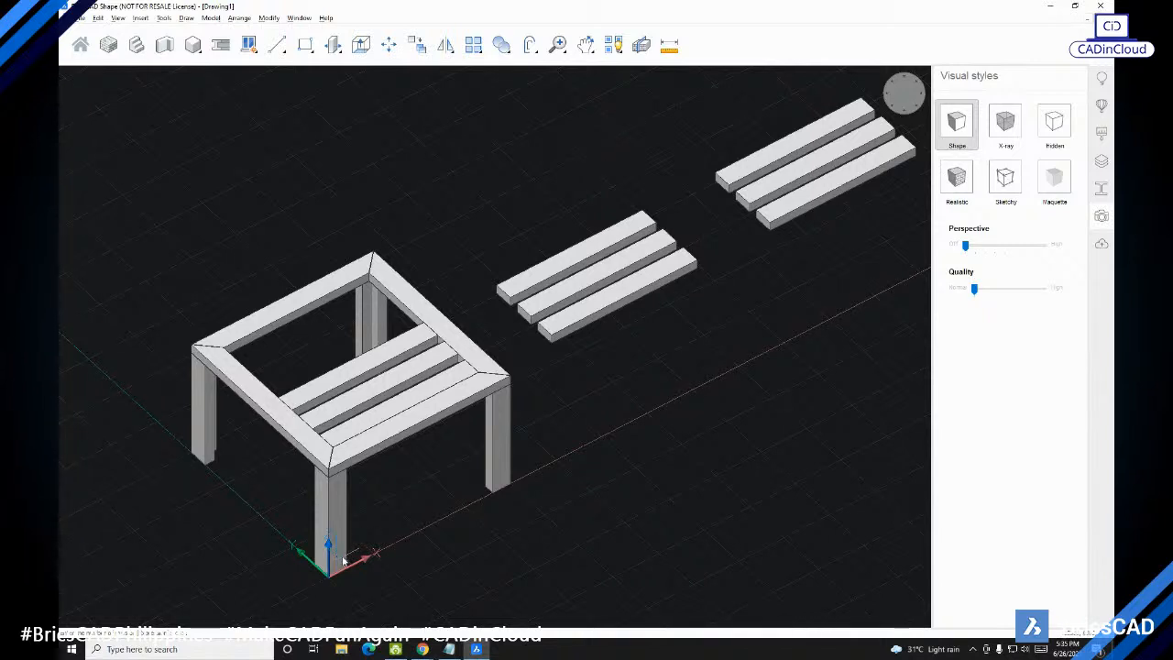
scroll(282, 385, up, 2)
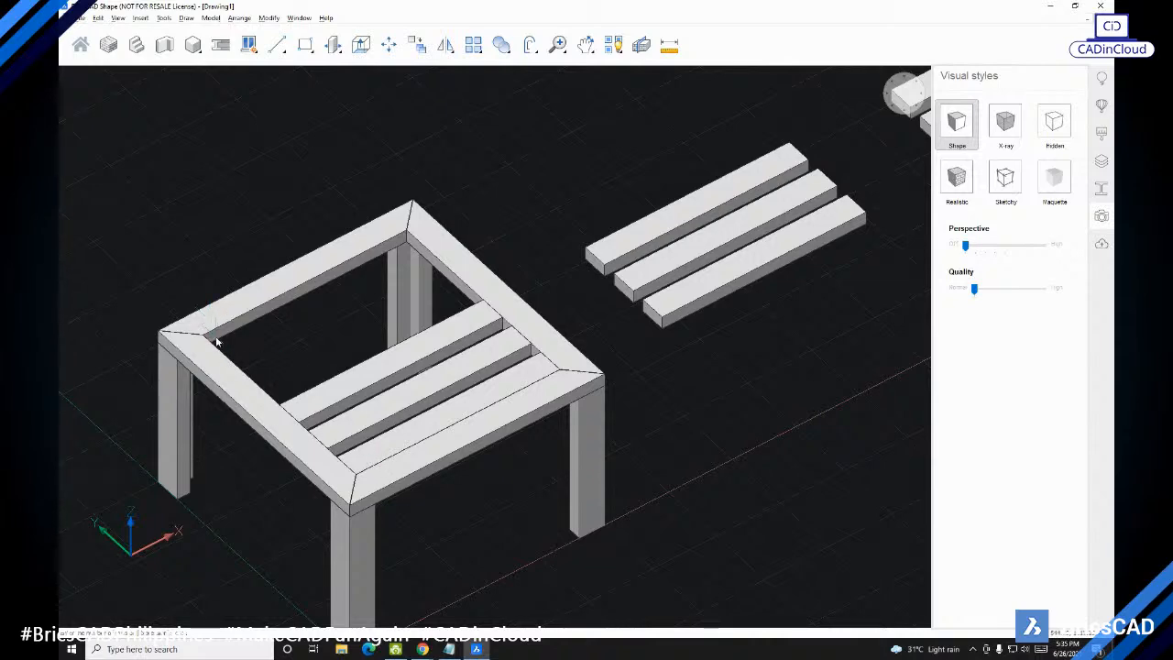
scroll(357, 488, up, 6)
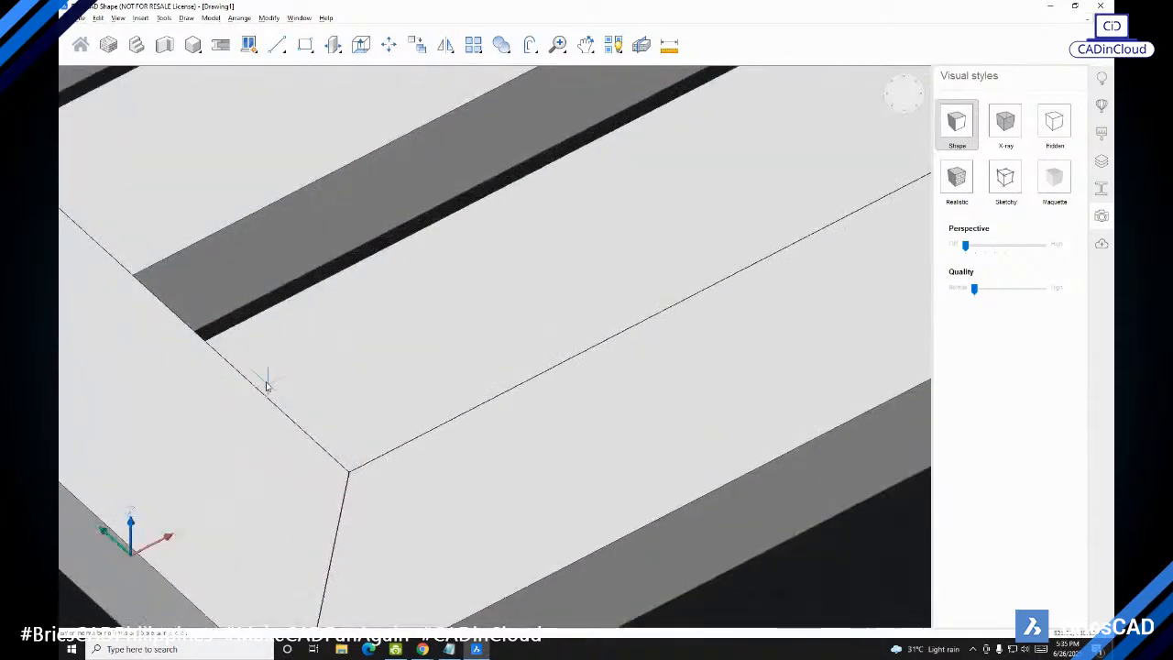
scroll(255, 364, down, 5)
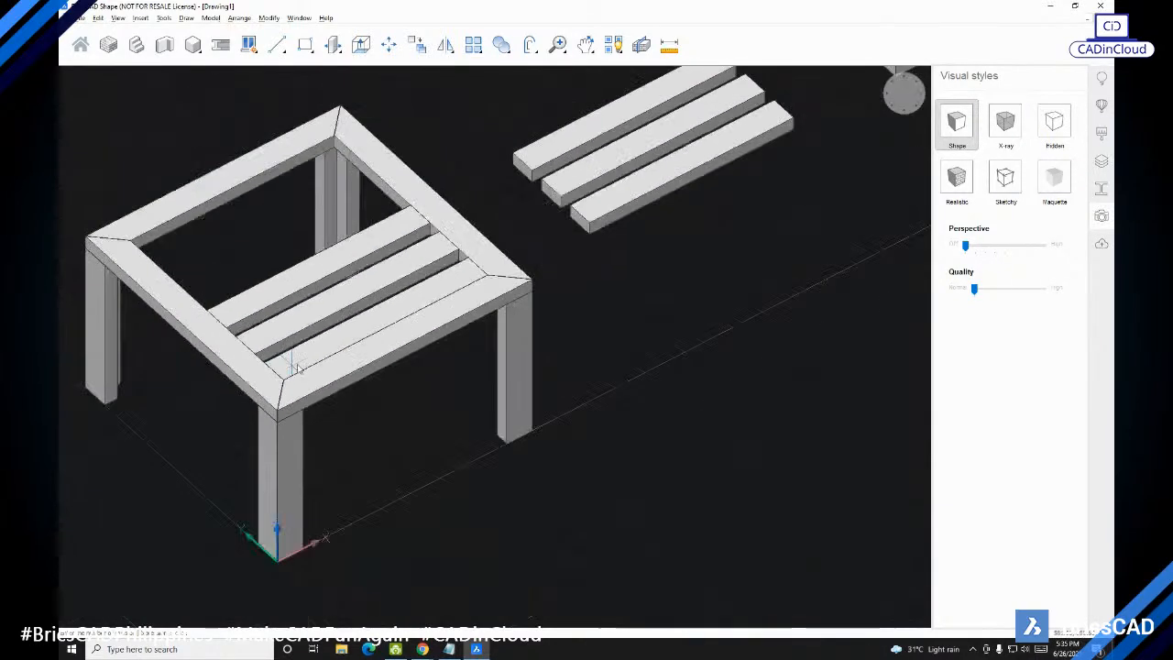
scroll(343, 431, up, 3)
middle_drag(301, 431, 351, 387)
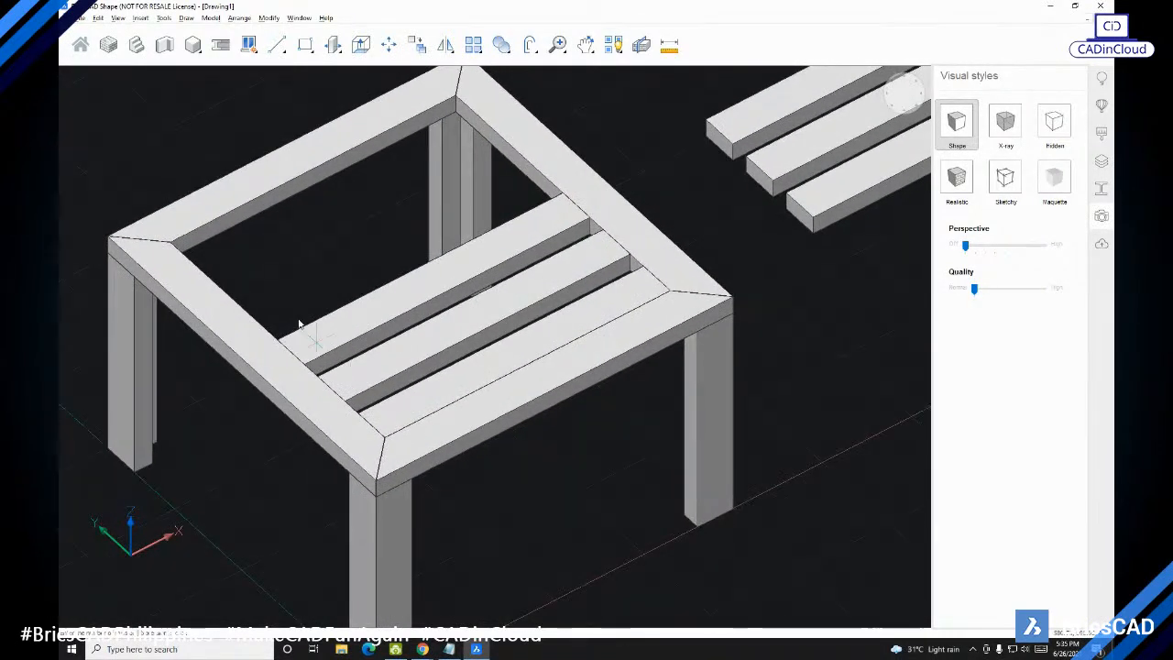
middle_drag(207, 241, 181, 266)
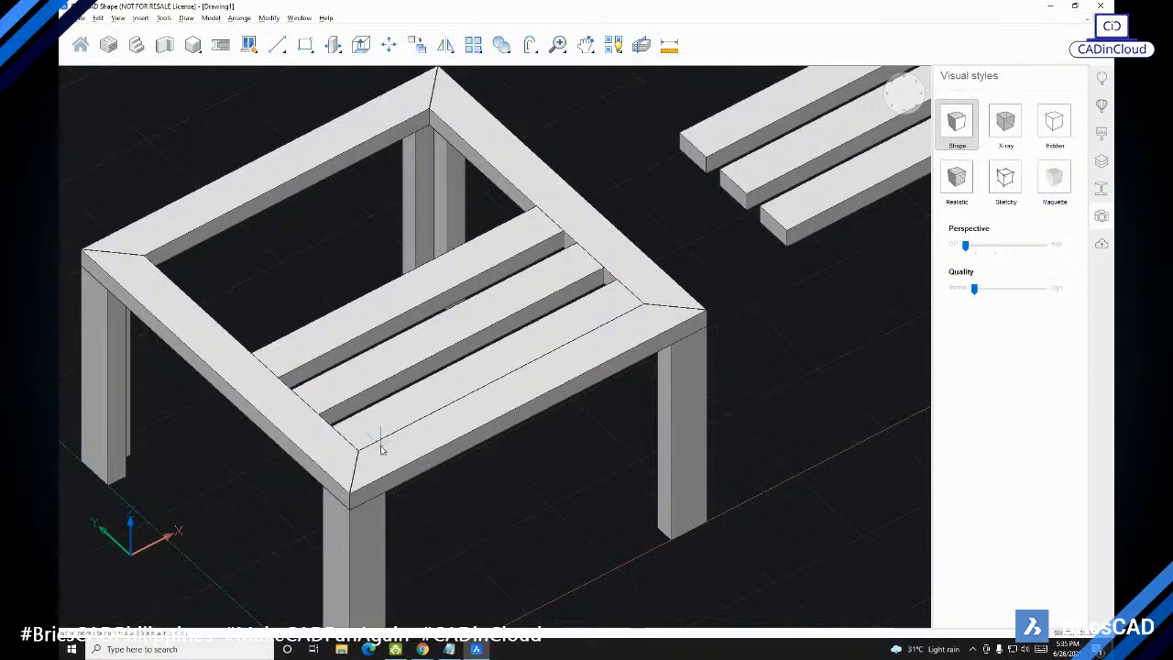
middle_drag(364, 440, 351, 455)
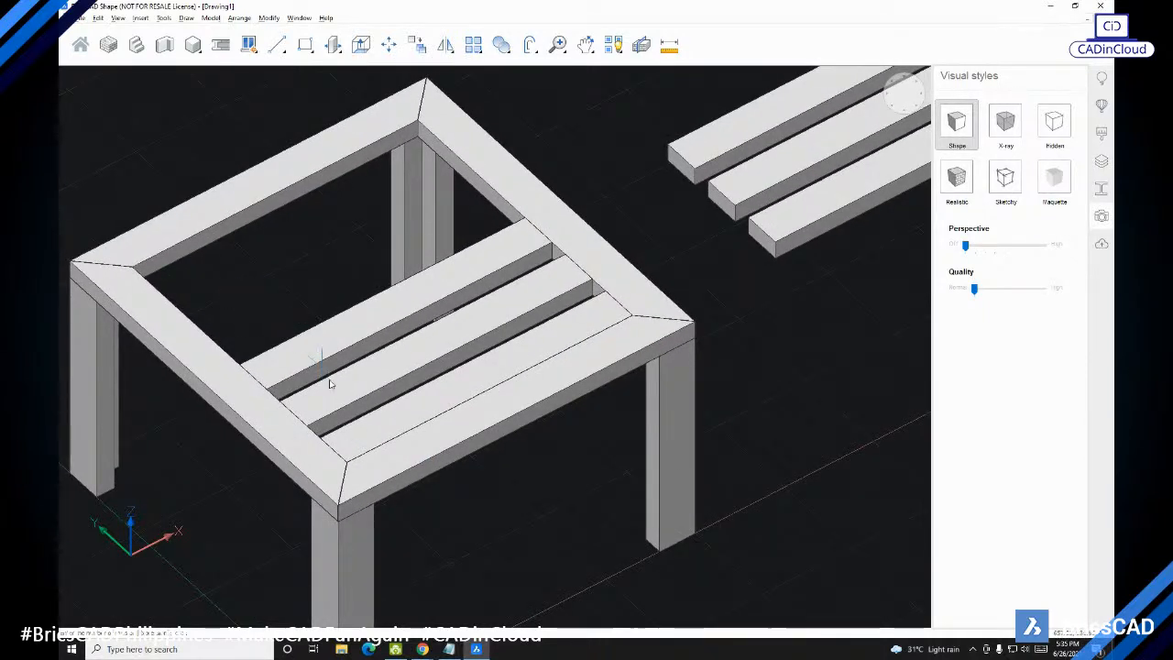
middle_drag(233, 328, 280, 283)
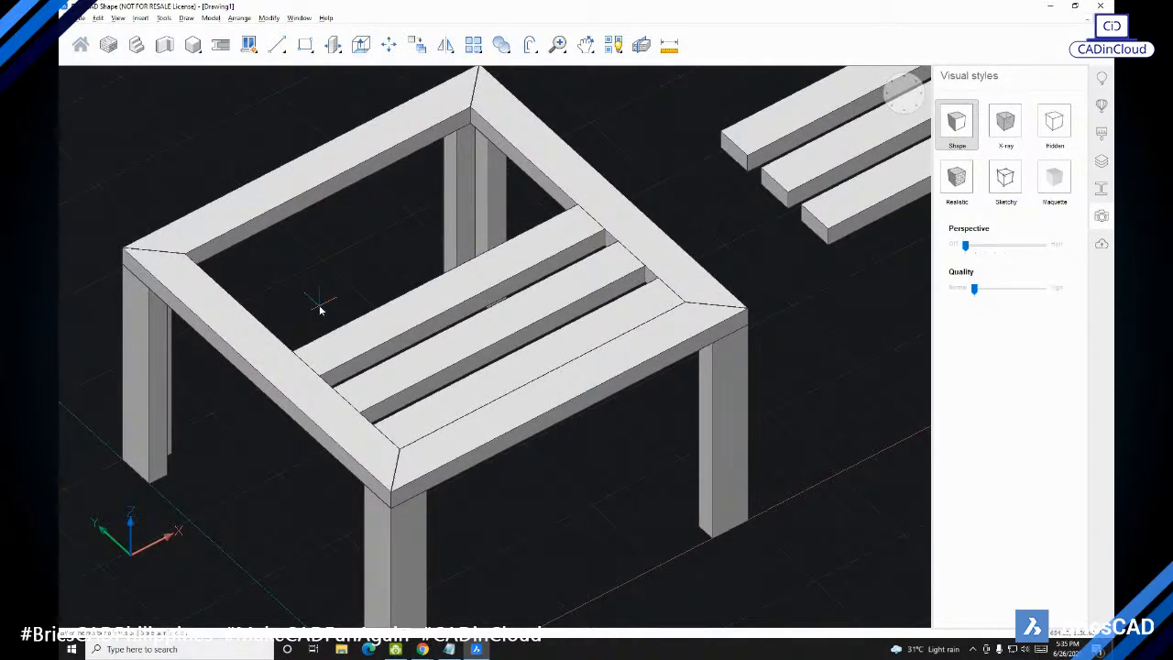
text(8)
key(Return)
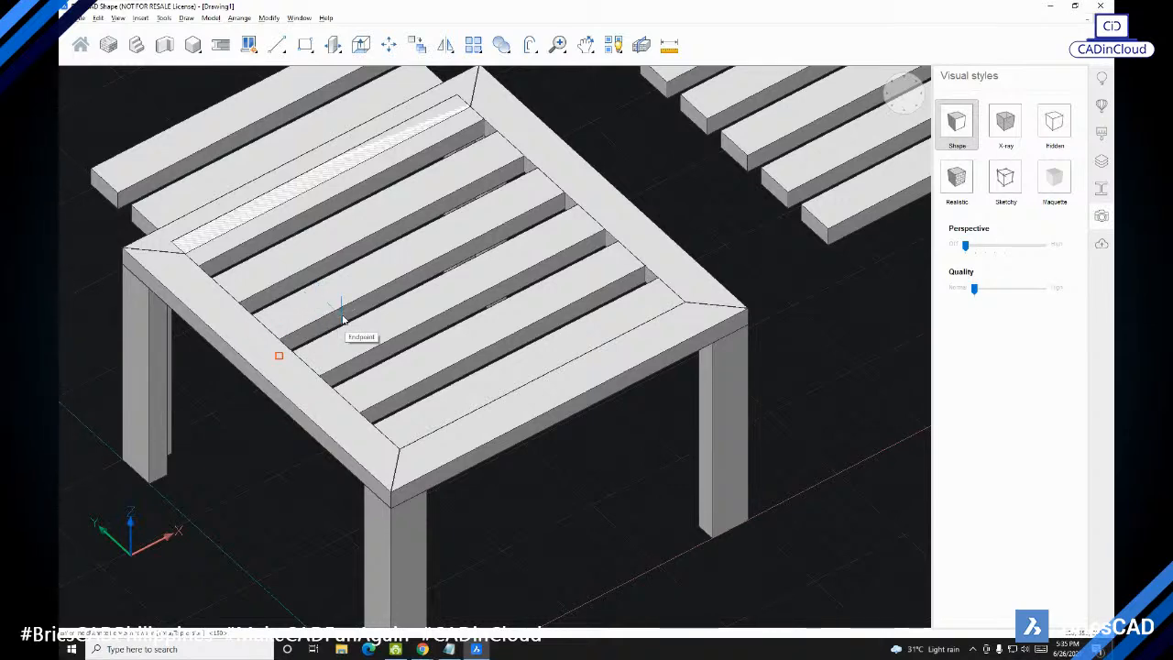
Step: Reduce the array's row spacing so that the slats sit edge to edge across the table frame's opening
scroll(430, 411, up, 3)
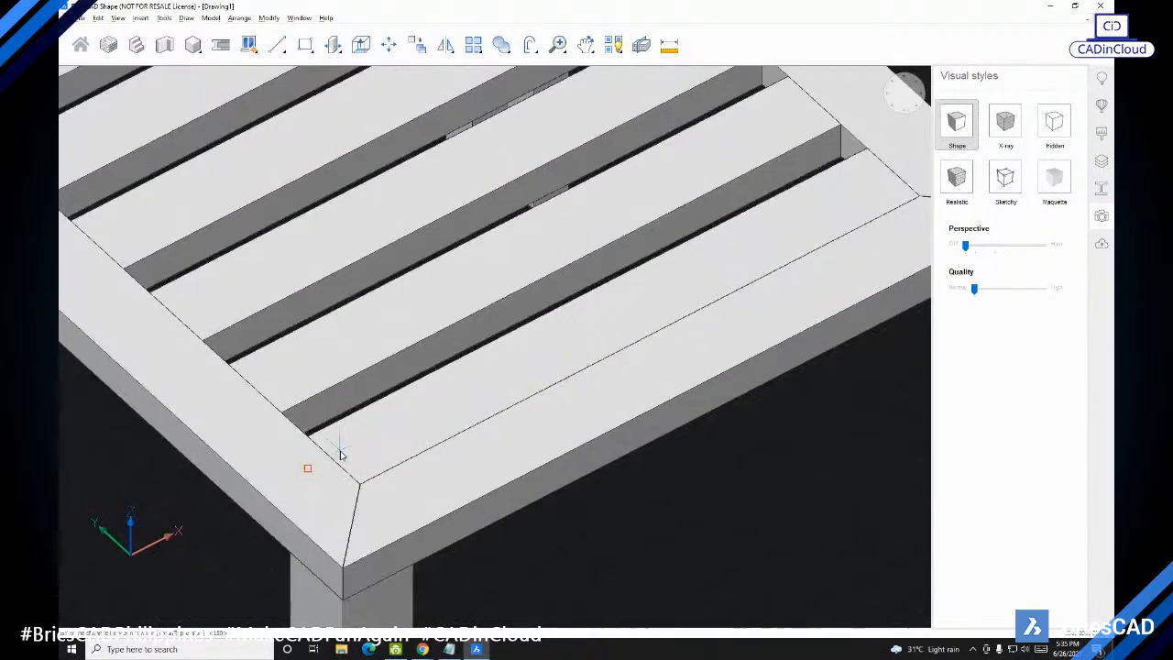
scroll(385, 403, down, 4)
scroll(461, 366, up, 5)
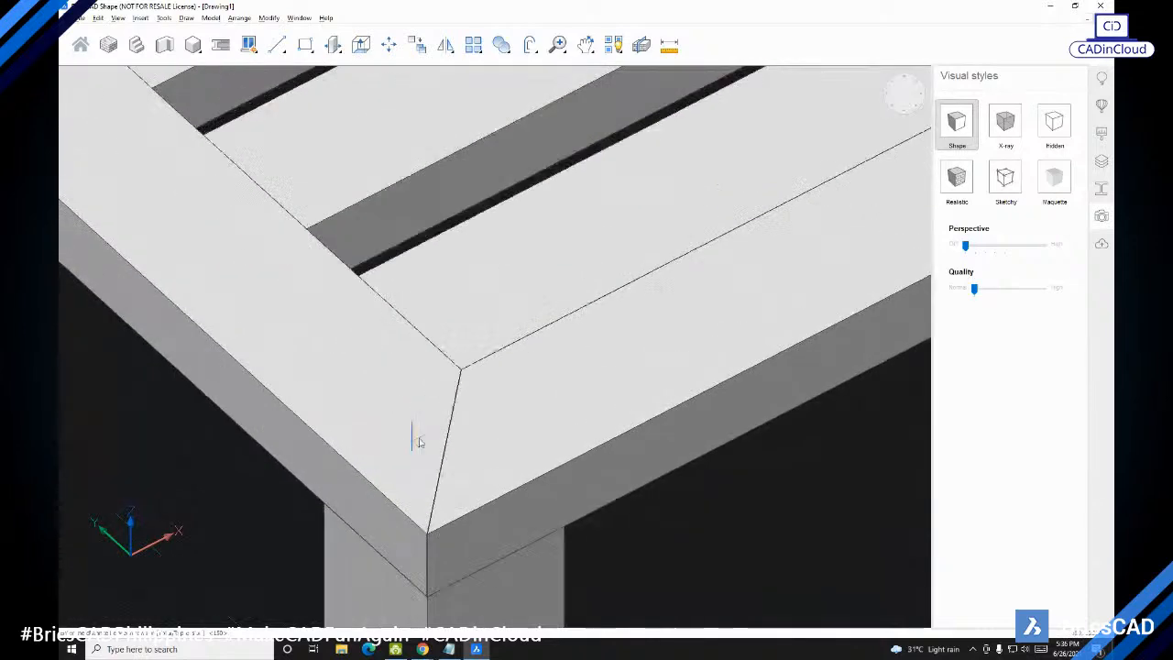
scroll(461, 367, down, 3)
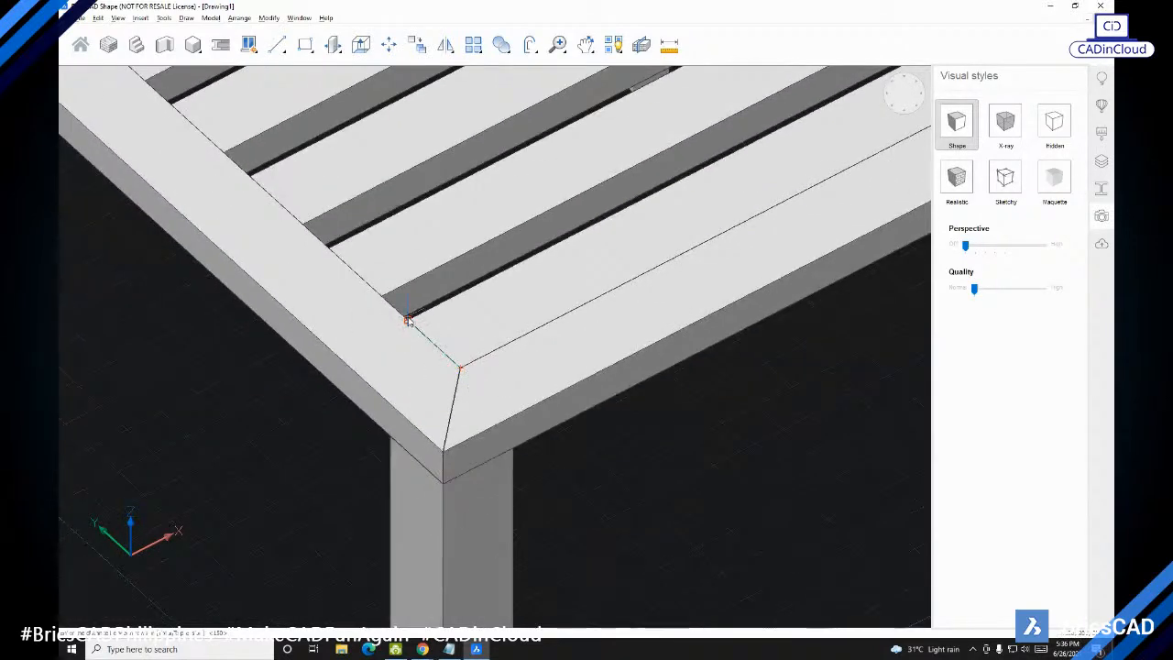
scroll(463, 330, down, 3)
scroll(408, 396, up, 1)
scroll(427, 394, down, 2)
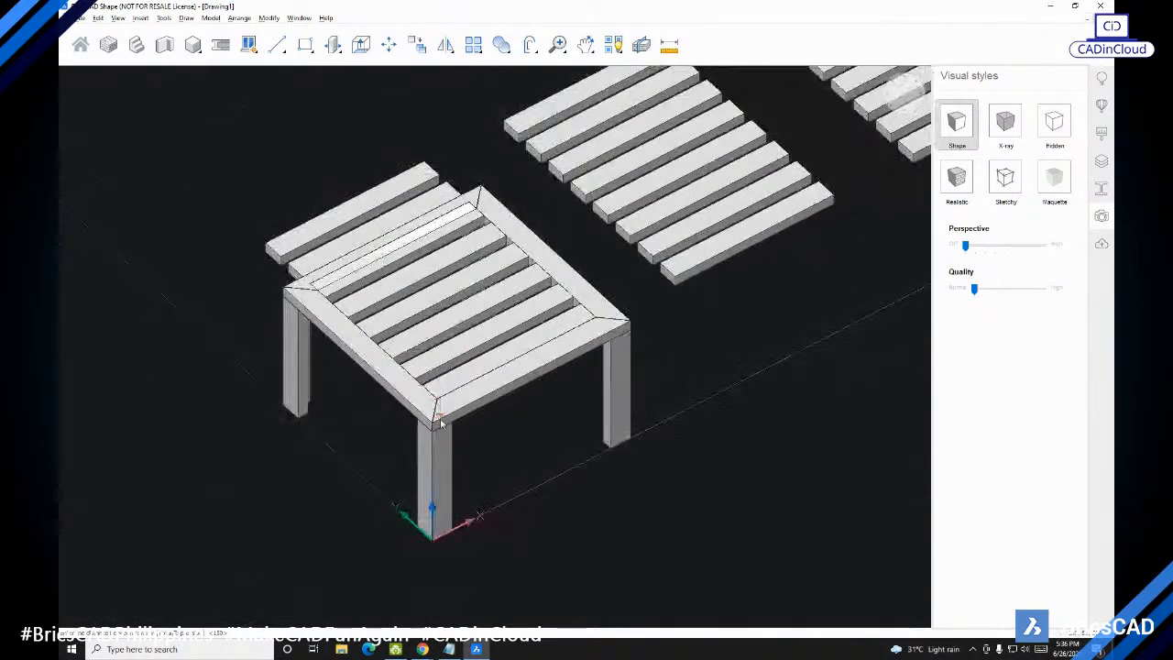
scroll(449, 403, up, 4)
scroll(455, 404, down, 3)
scroll(450, 398, up, 3)
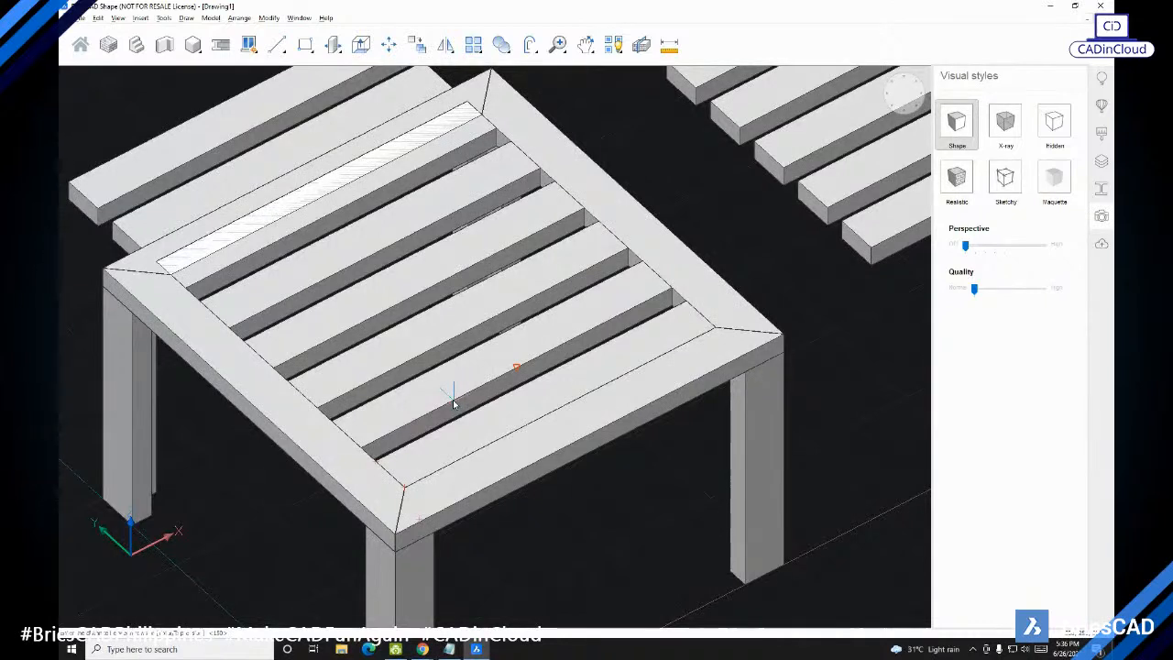
scroll(453, 403, down, 3)
scroll(453, 403, up, 3)
text(0)
key(Return)
Step: Reduce the slat array to a single column, keeping only the slats inside the table frame, and finish the array
scroll(440, 399, down, 5)
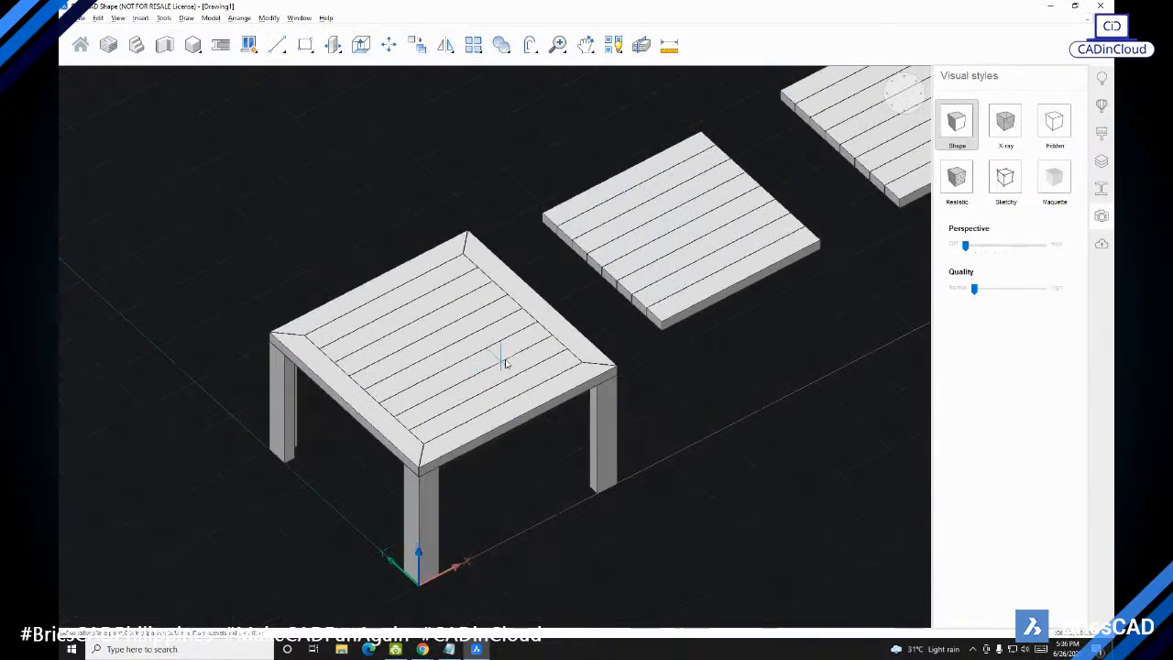
scroll(586, 289, up, 1)
middle_drag(587, 289, 530, 335)
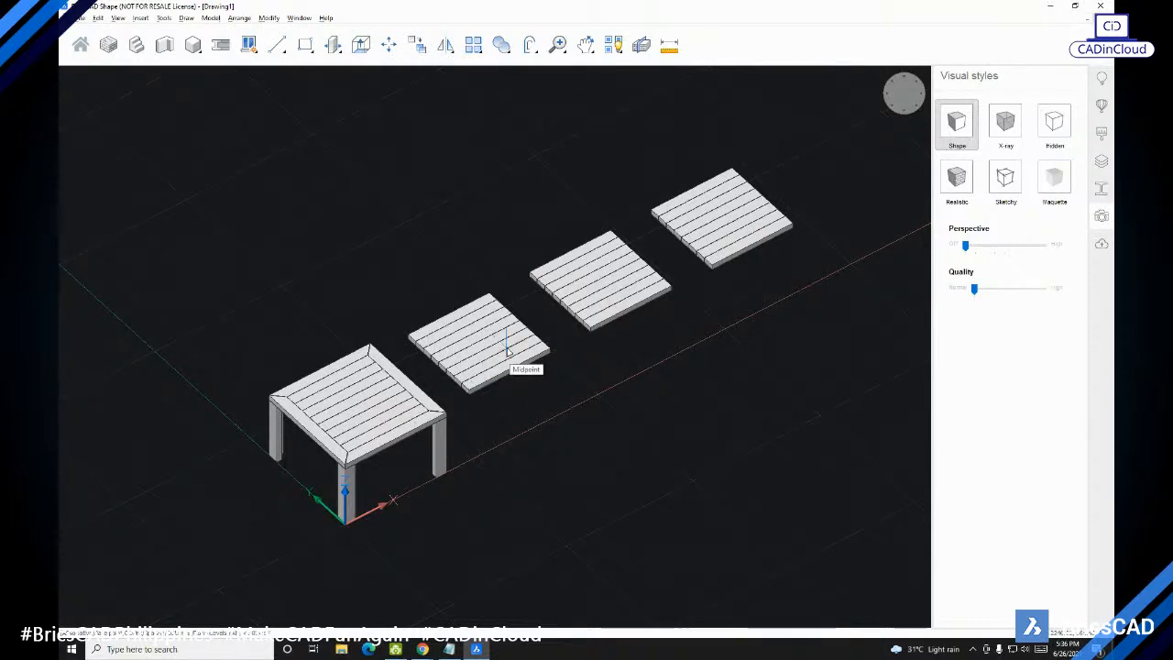
key(Return)
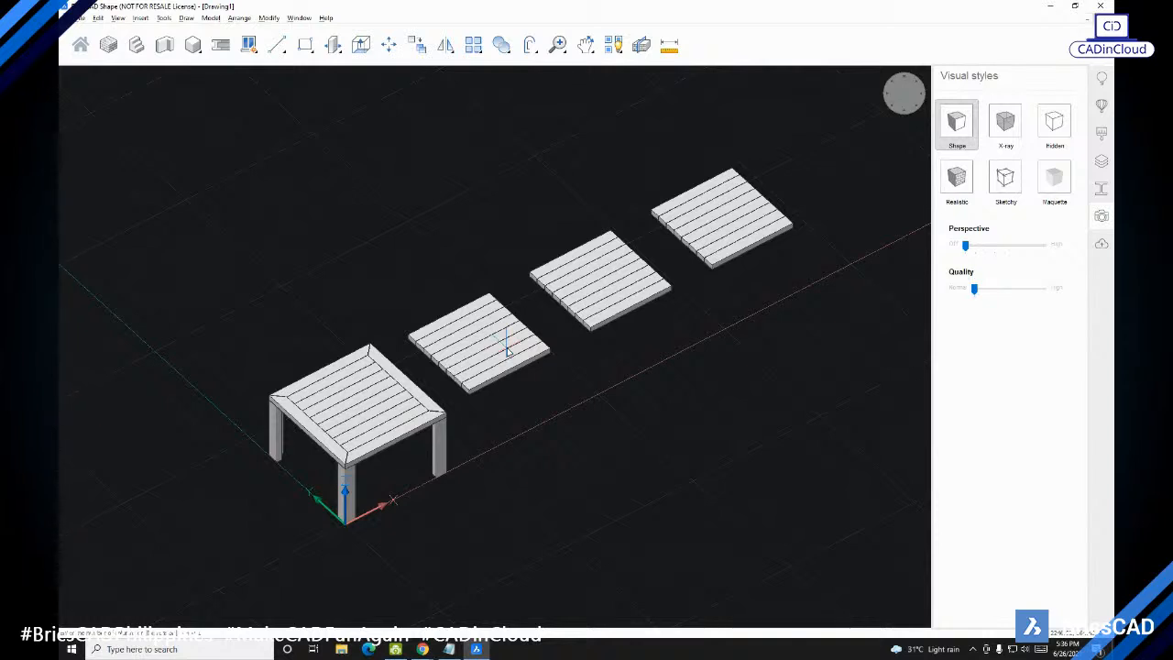
key(Return)
scroll(348, 424, up, 4)
middle_drag(322, 445, 415, 379)
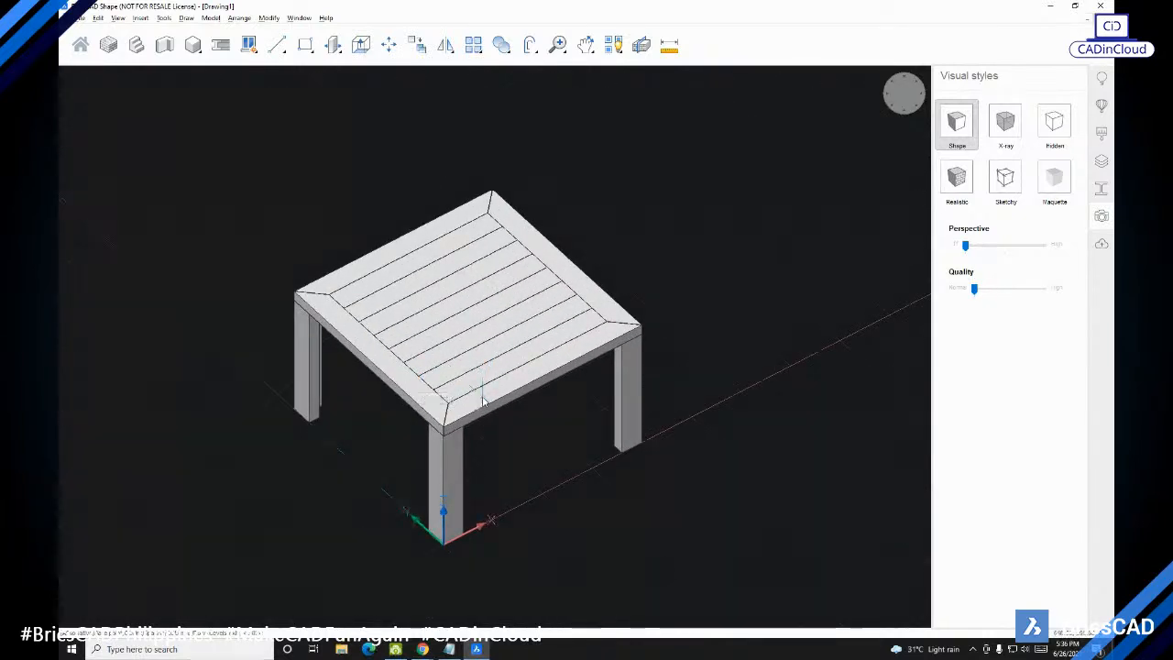
shift+middle_drag(463, 405, 428, 403)
scroll(464, 357, up, 5)
scroll(463, 357, down, 2)
scroll(445, 375, down, 5)
shift+middle_drag(552, 395, 613, 357)
mouse_move(614, 359)
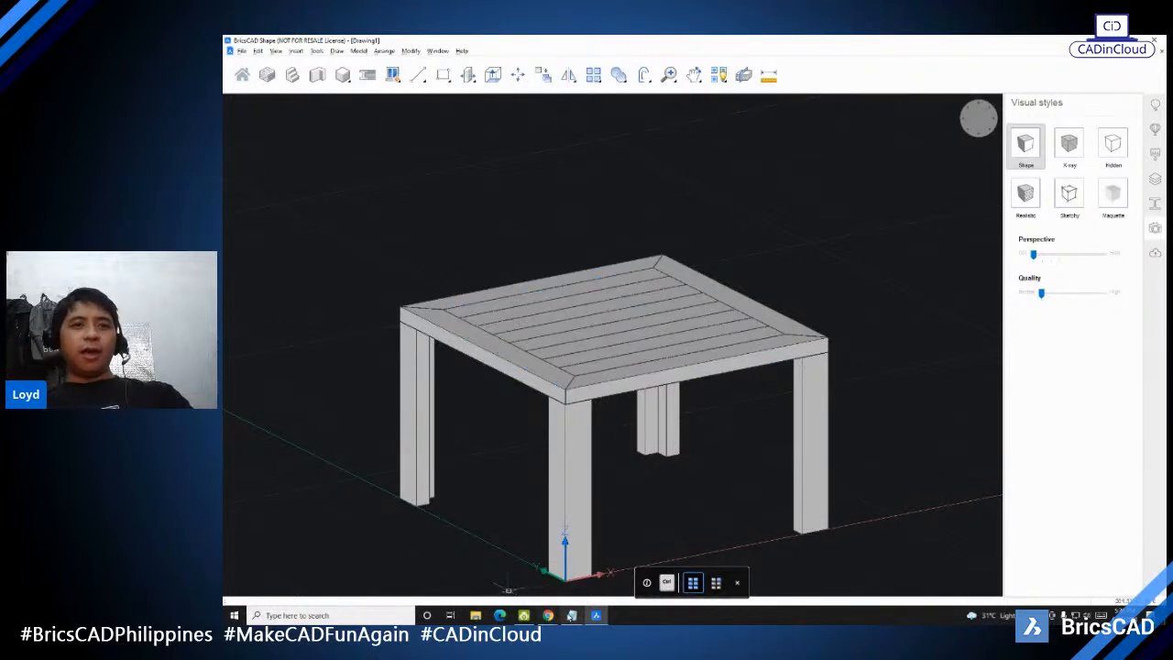
Step: Switch to the Notepad command list, highlight the entries from Extrude through Union and finally Subtract, and return to the model
key(alt+Tab)
click(878, 384)
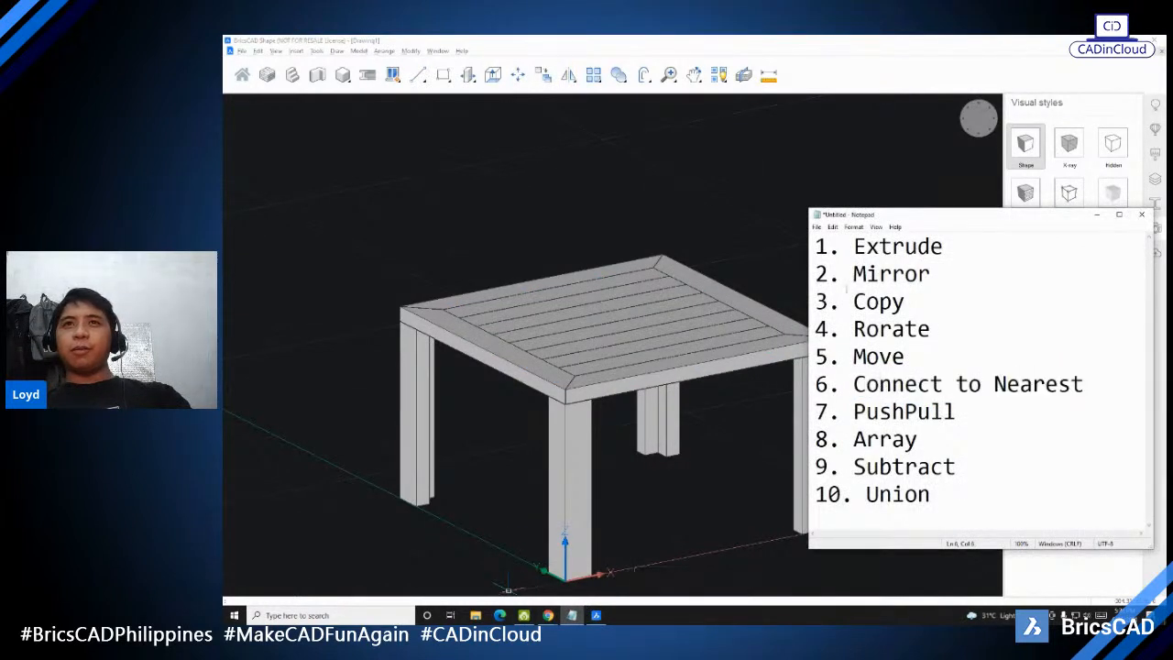
drag(941, 246, 856, 245)
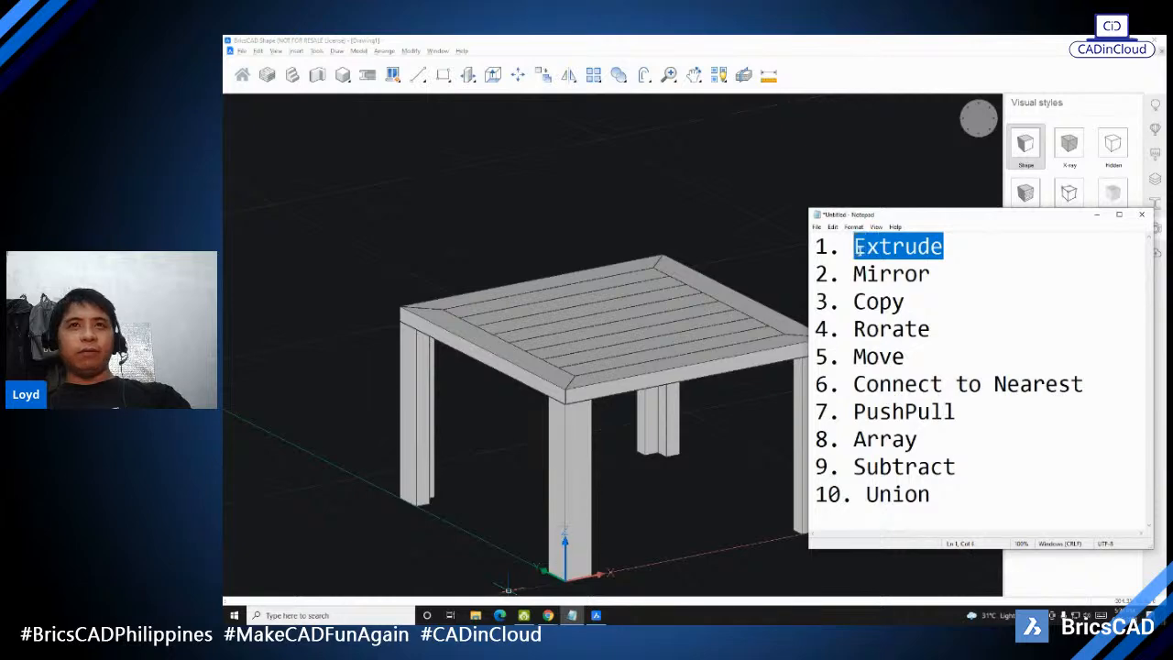
drag(932, 273, 855, 273)
drag(906, 301, 855, 302)
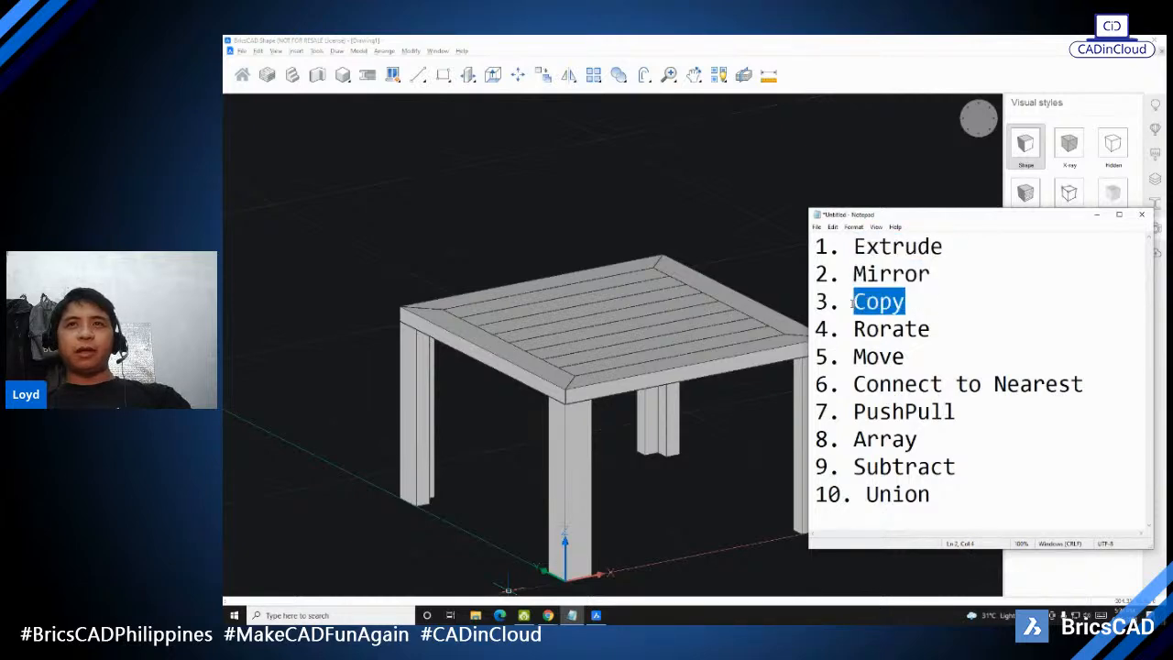
drag(930, 329, 854, 329)
drag(1014, 306, 982, 307)
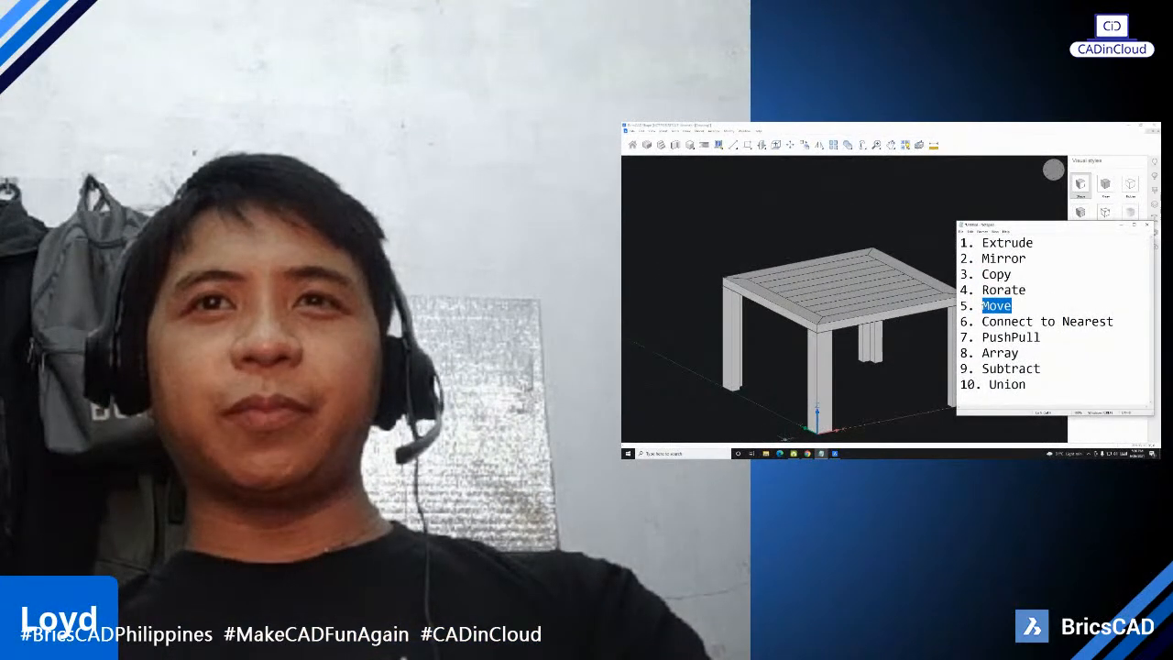
drag(1114, 322, 981, 353)
drag(1032, 384, 988, 384)
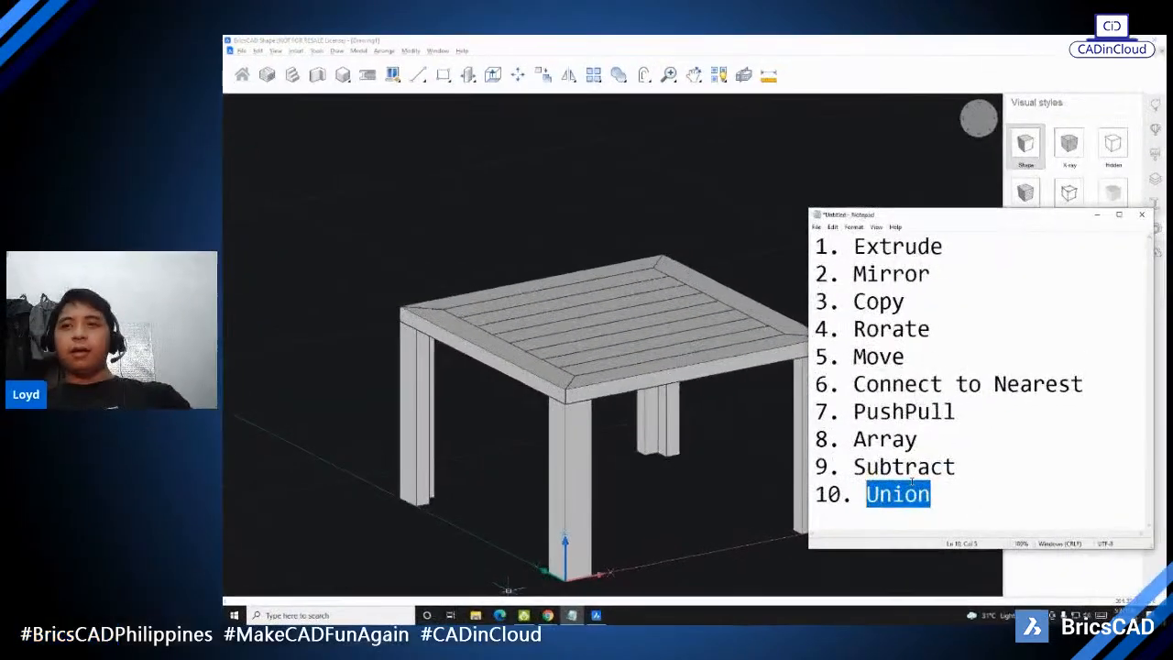
click(906, 469)
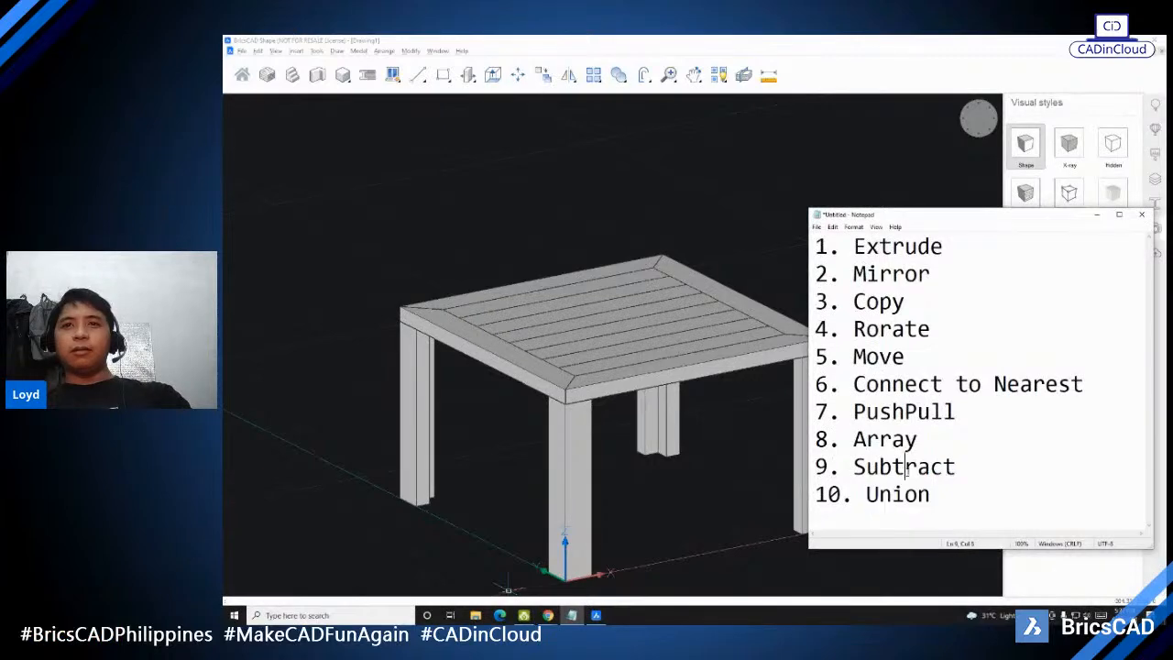
drag(955, 468, 866, 467)
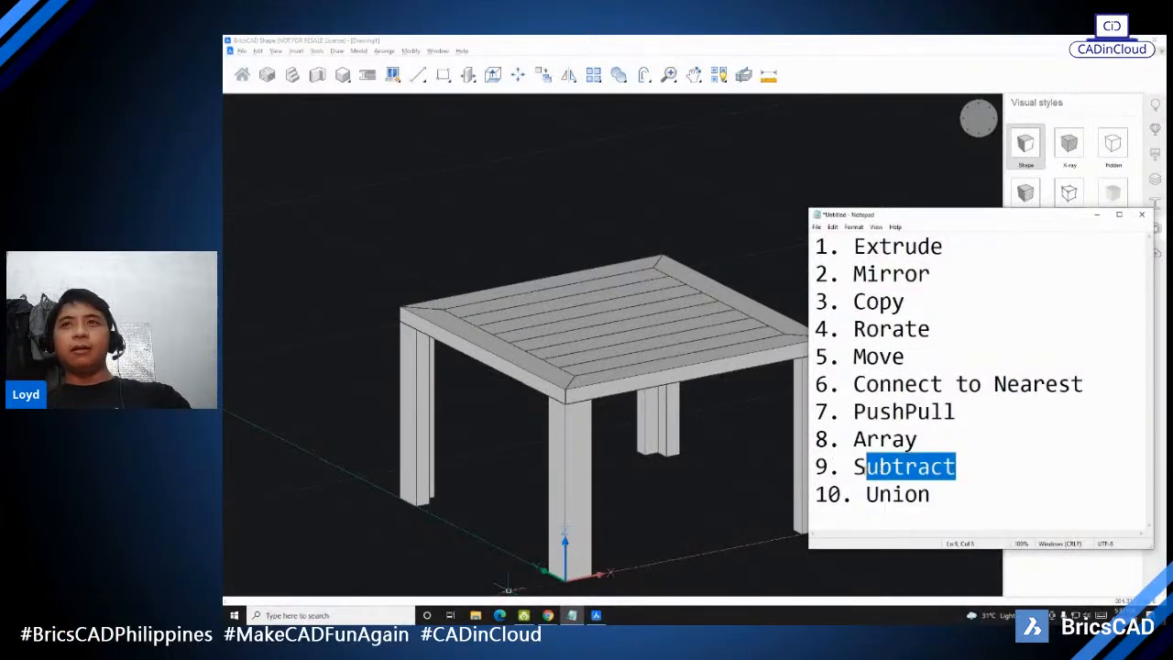
click(1097, 216)
Step: Copy the whole tabletop, frame and slats, straight down from its corner to form a shelf on the lower part of the legs
middle_drag(715, 265, 686, 225)
shift+middle_drag(673, 281, 712, 278)
shift+drag(711, 278, 701, 274)
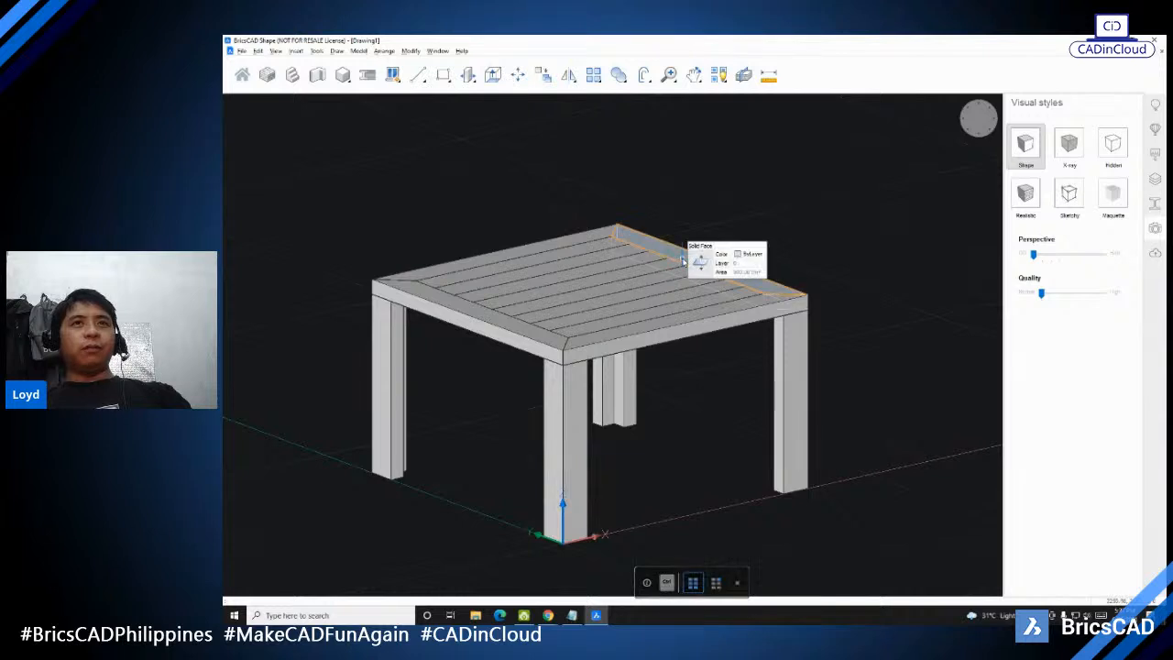
shift+middle_drag(683, 262, 689, 316)
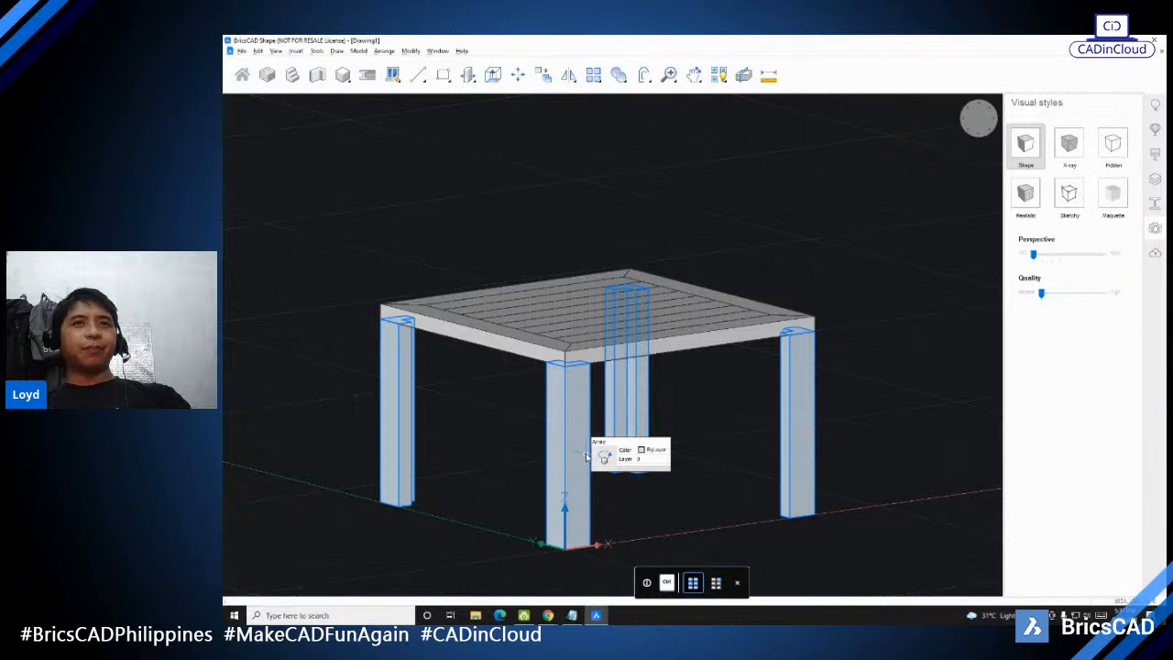
shift+middle_drag(589, 420, 594, 437)
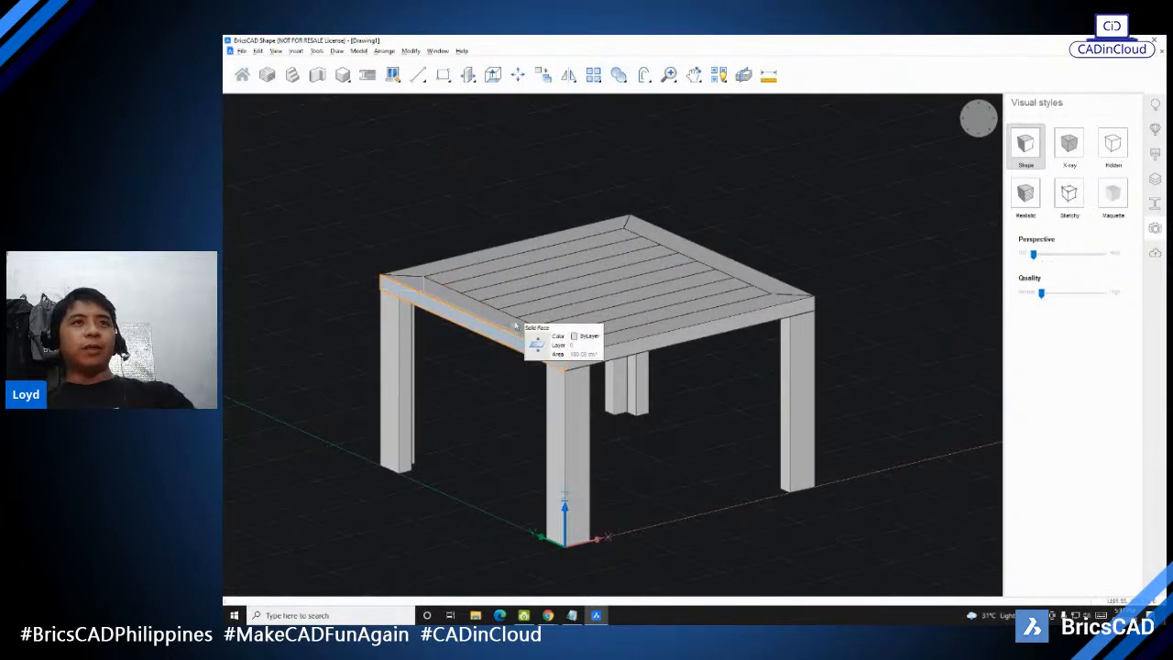
click(356, 178)
click(876, 415)
text(co)
key(Return)
click(814, 296)
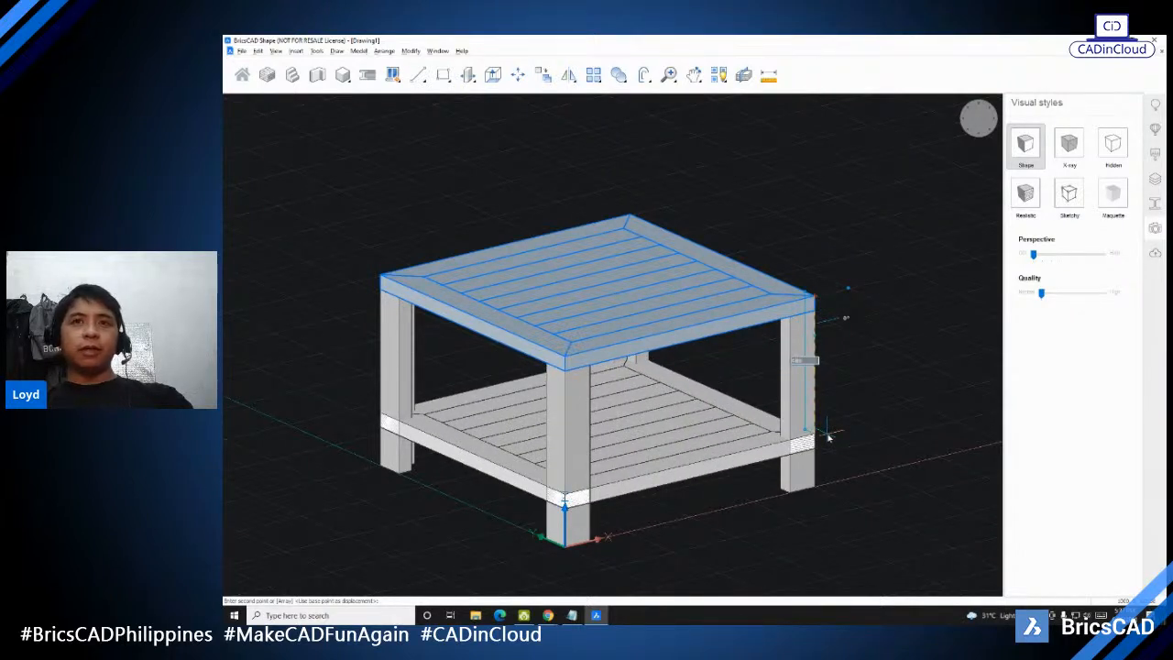
click(828, 437)
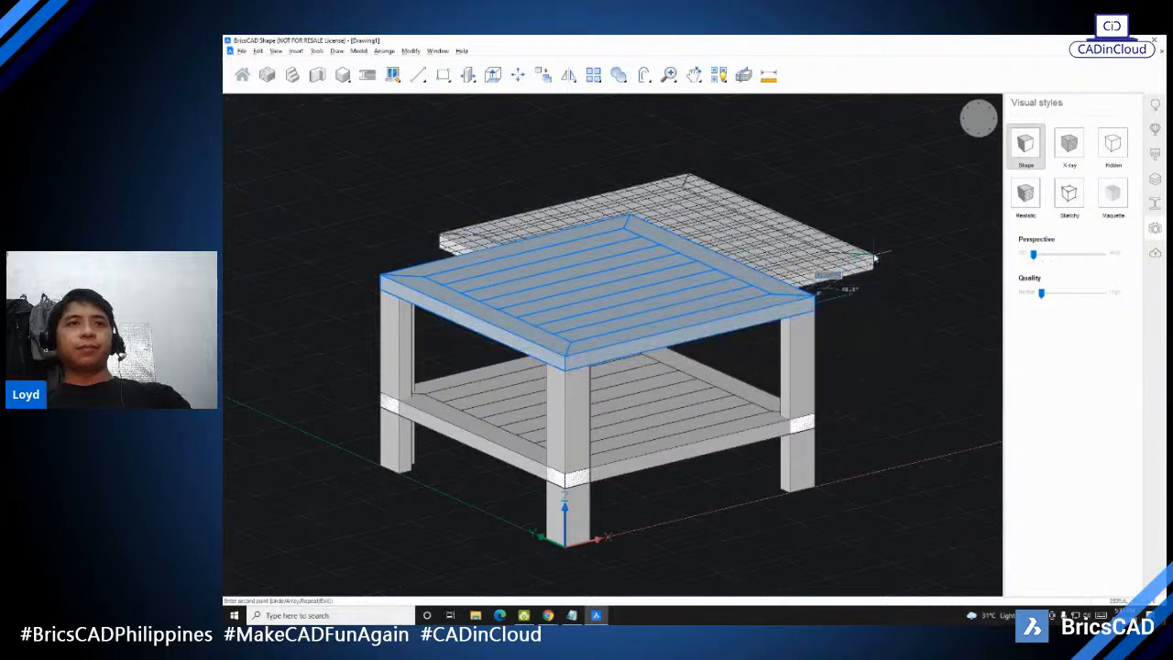
key(Escape)
shift+middle_drag(688, 390, 685, 323)
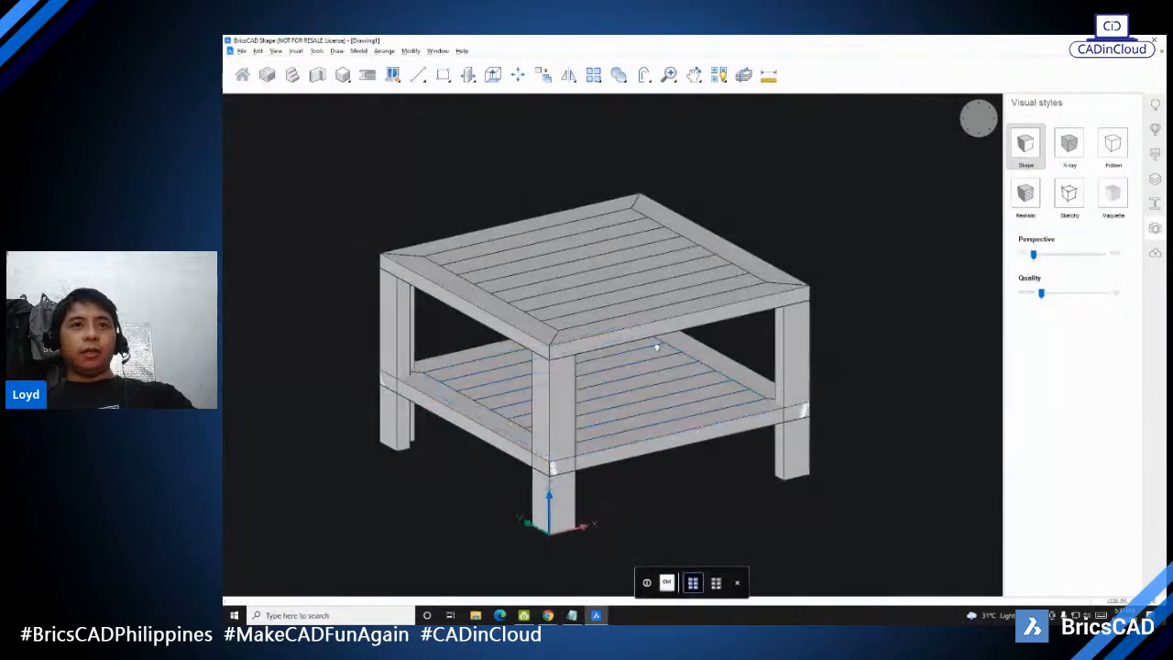
Step: Delete the slat array from the lower shelf, keeping the shelf's frame
mouse_move(670, 342)
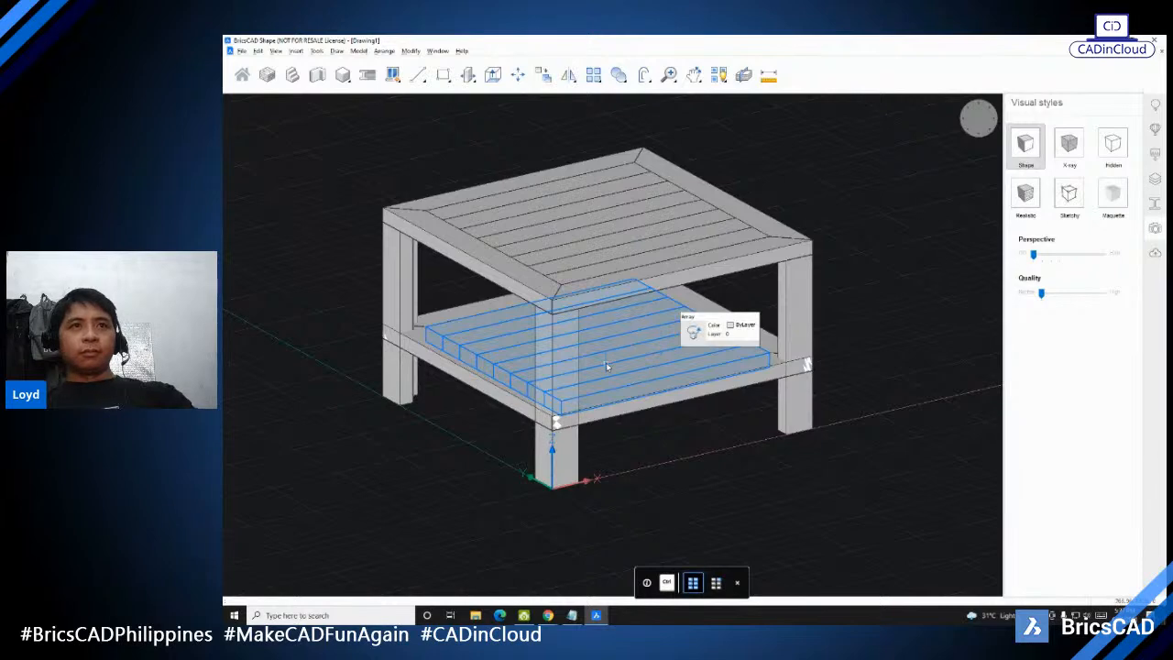
scroll(606, 362, up, 3)
scroll(605, 364, down, 3)
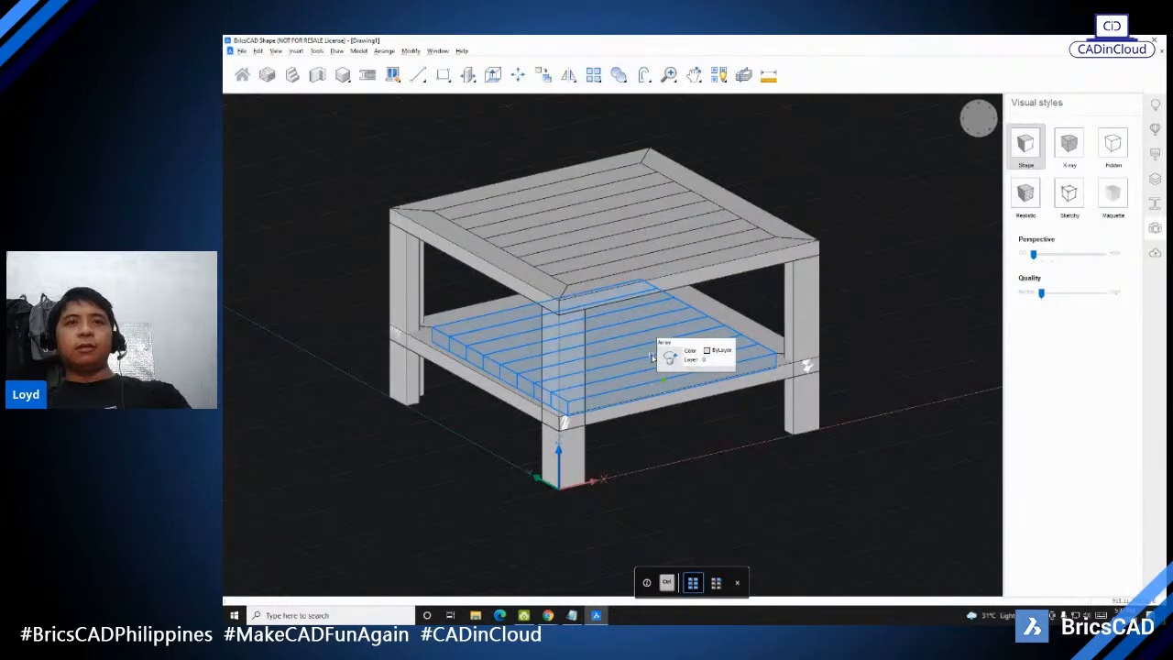
key(Delete)
mouse_move(666, 348)
shift+middle_down()
mouse_move(662, 334)
mouse_move(674, 340)
shift+middle_up()
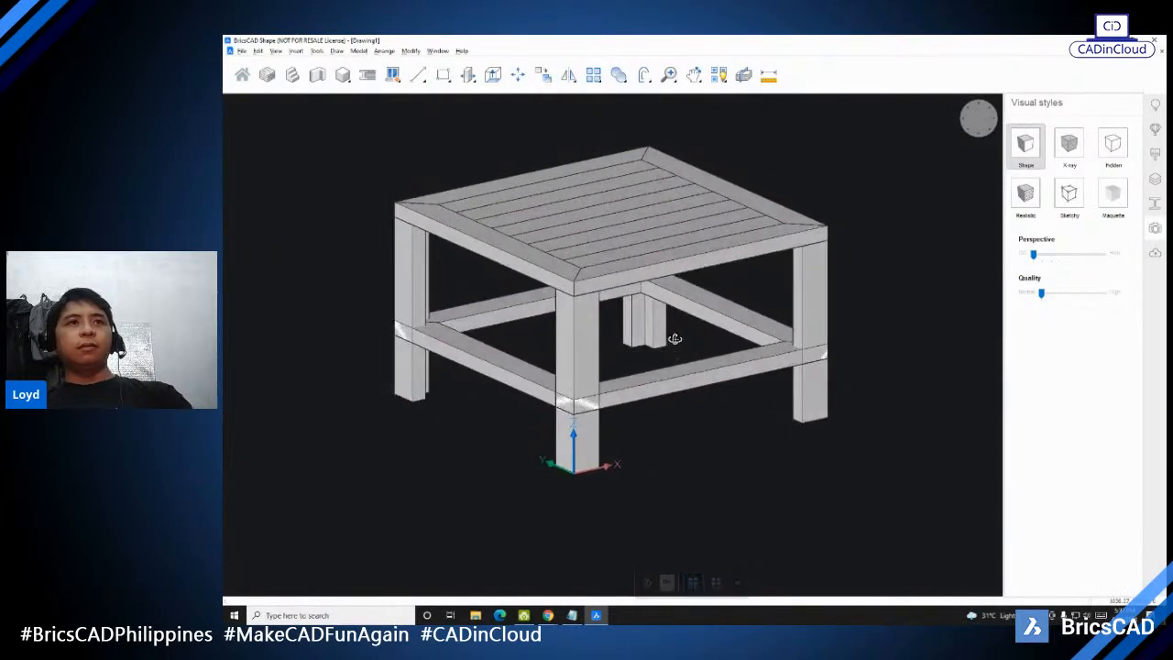
Step: Draw a solid box filling the lower shelf frame's opening, from one inner corner to the opposite one, matching the frame's thickness
mouse_move(641, 335)
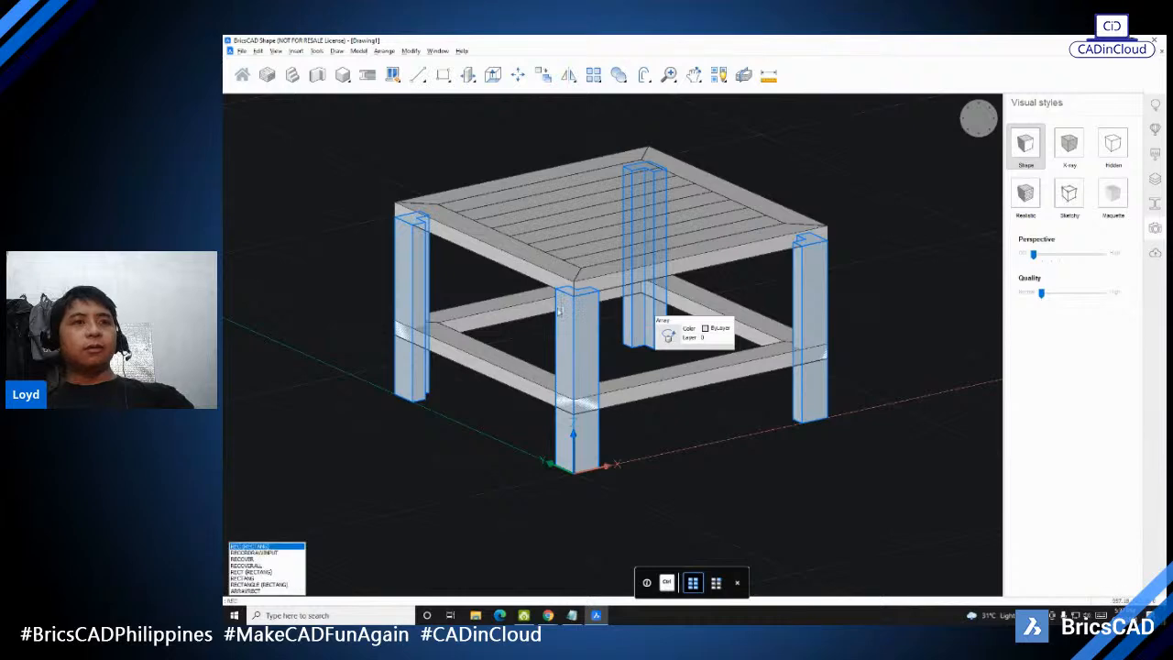
click(342, 76)
scroll(455, 346, up, 3)
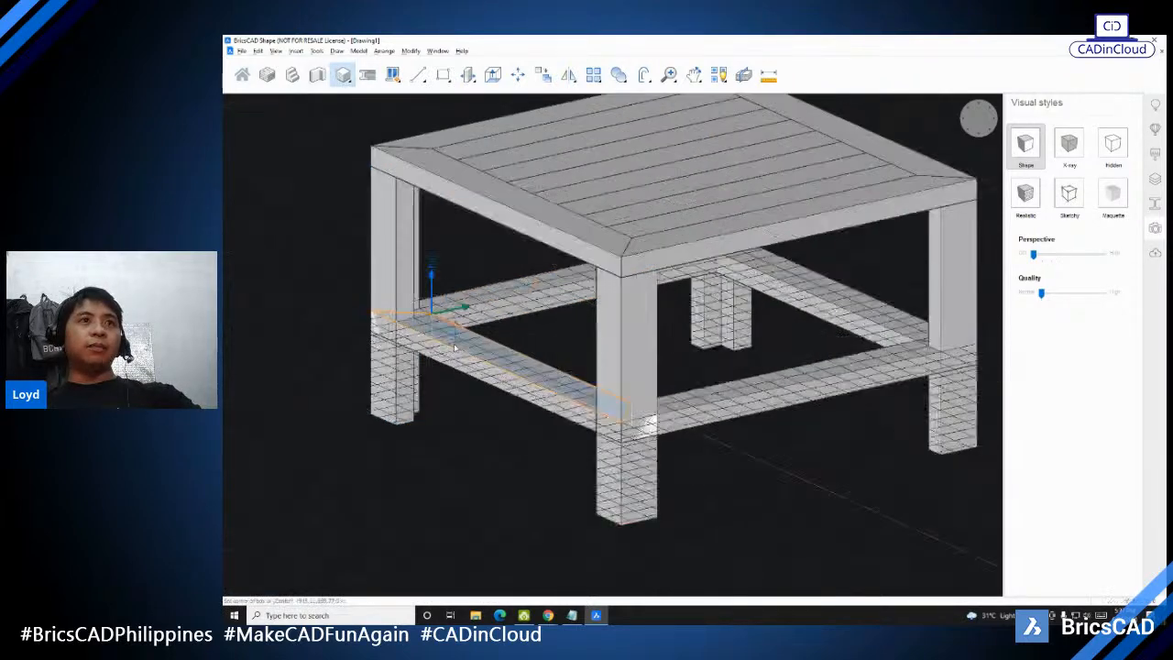
scroll(455, 347, up, 2)
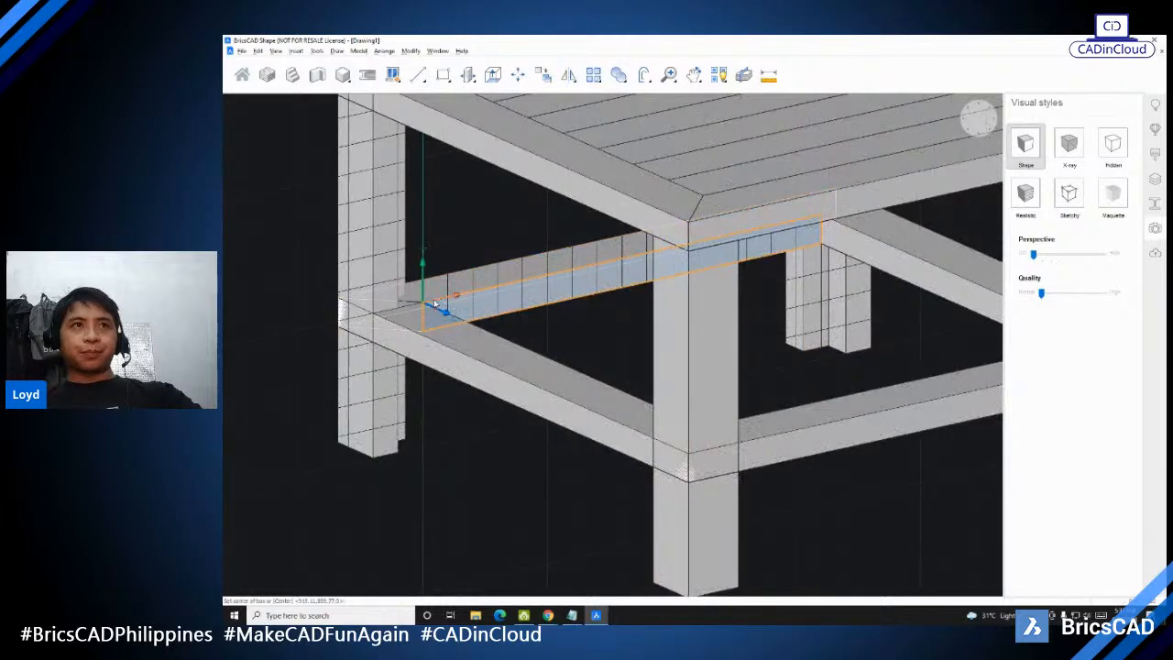
click(423, 302)
scroll(527, 315, down, 3)
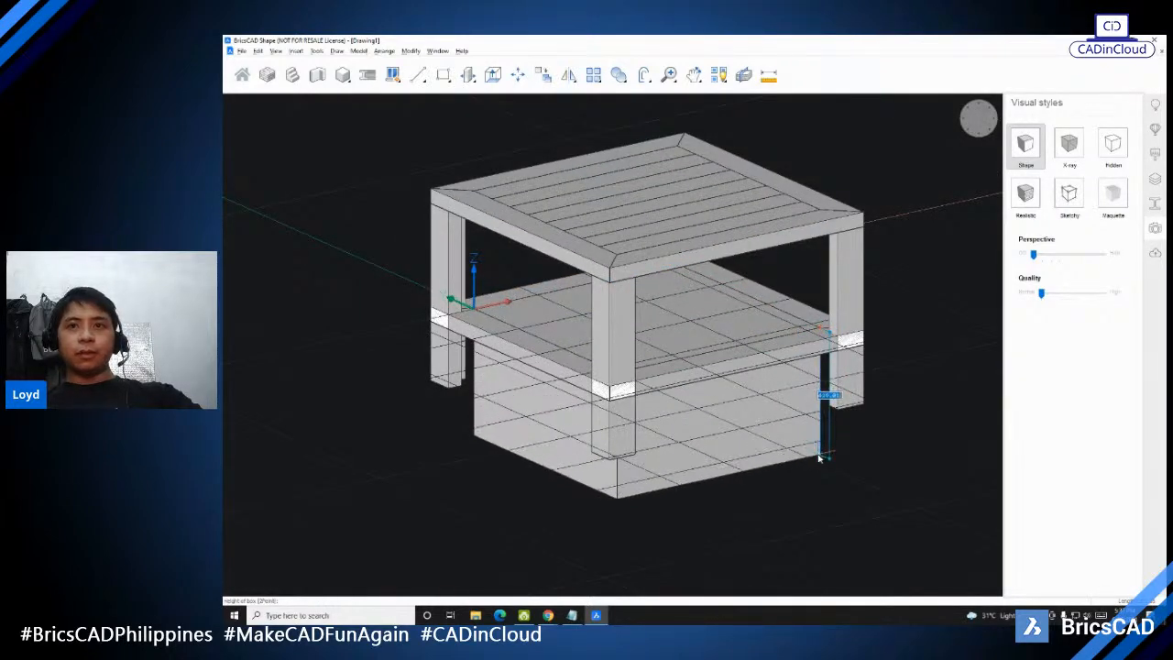
key(Escape)
Step: Push the underside of the new shelf panel upward so that the panel is thinner than its surrounding frame
shift+middle_drag(764, 401, 680, 337)
scroll(626, 370, up, 3)
scroll(738, 446, down, 2)
middle_drag(739, 445, 469, 345)
shift+middle_drag(632, 366, 618, 379)
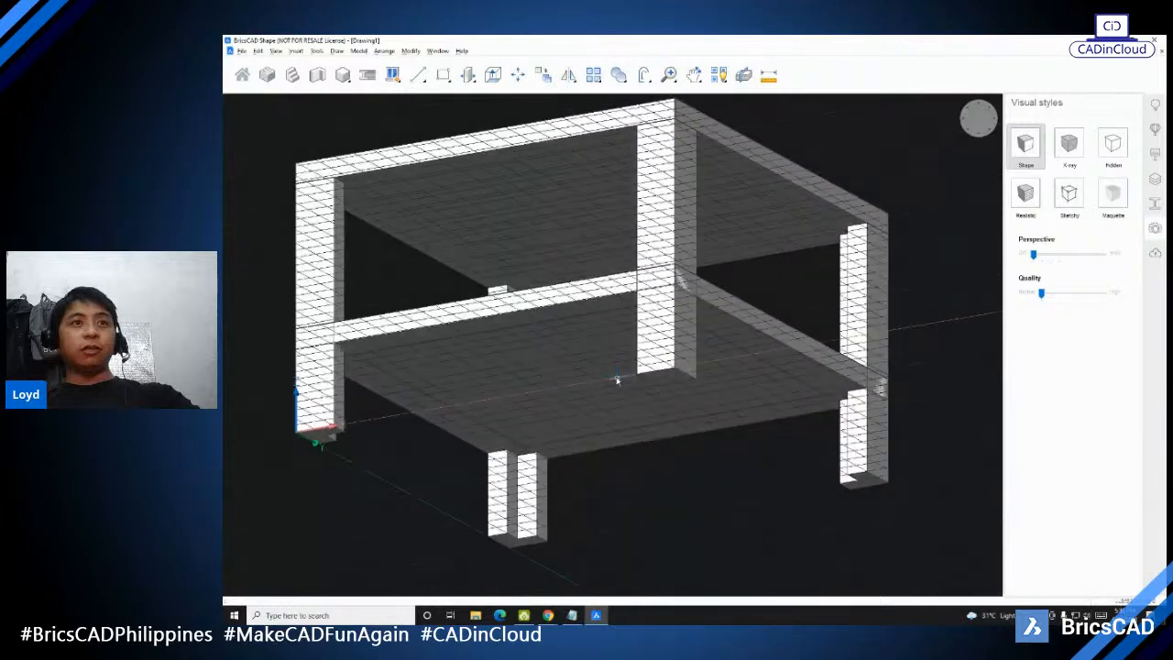
shift+middle_drag(569, 327, 589, 330)
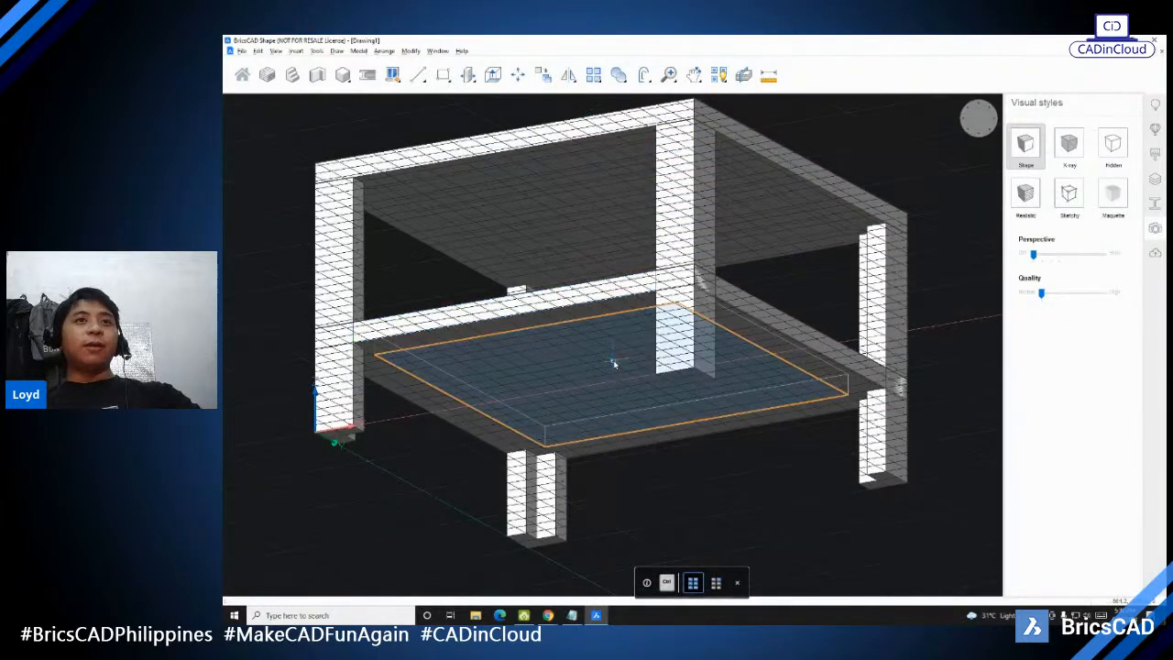
click(615, 360)
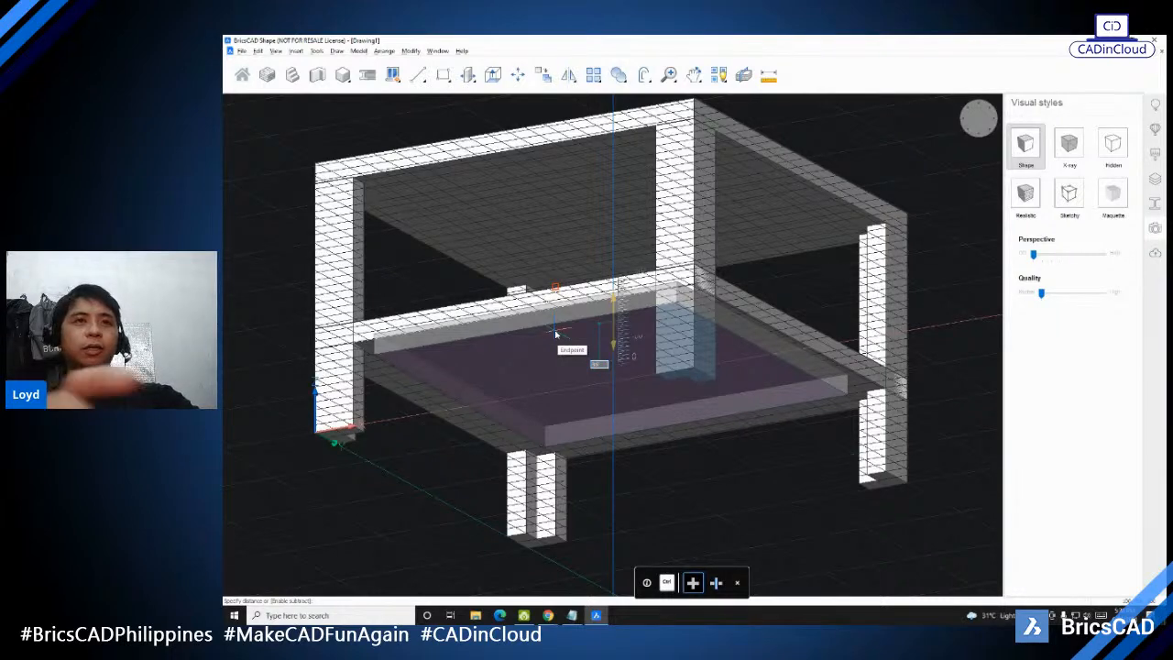
click(555, 335)
shift+middle_drag(555, 336, 713, 395)
scroll(712, 395, down, 5)
scroll(728, 438, up, 6)
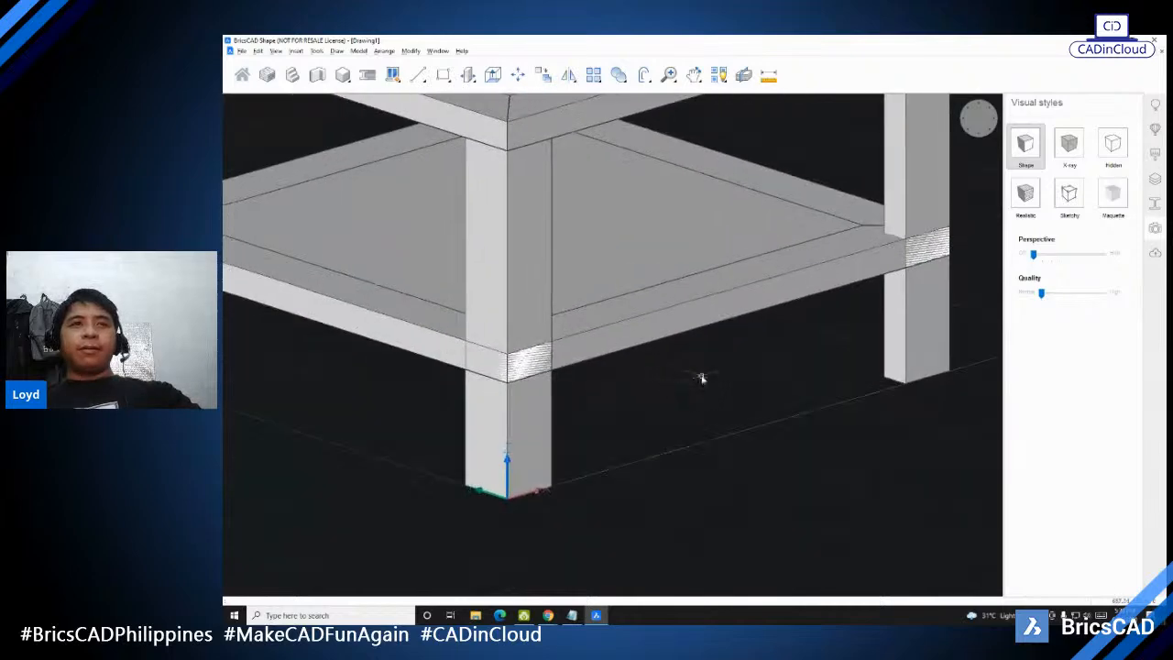
Step: Examine the corners where the lower shelf frame overlaps the table legs
scroll(519, 397, up, 4)
scroll(487, 316, down, 2)
middle_drag(623, 341, 724, 374)
scroll(570, 323, up, 2)
scroll(677, 341, up, 3)
middle_drag(633, 340, 834, 303)
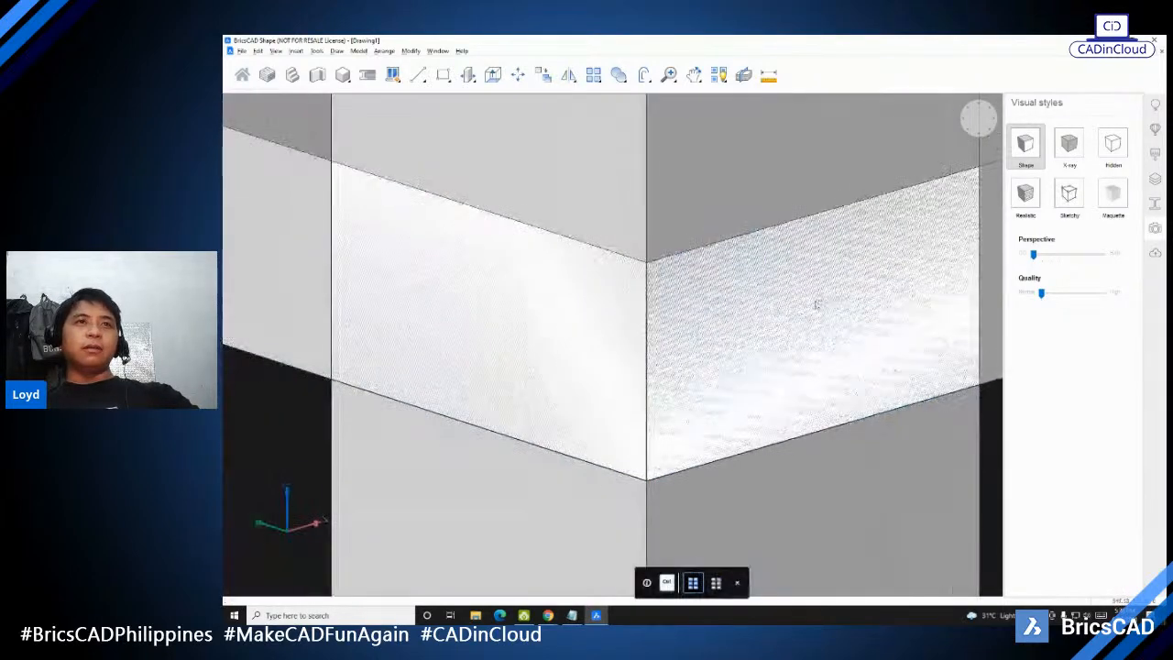
scroll(681, 302, down, 3)
scroll(704, 340, down, 1)
shift+middle_drag(804, 339, 712, 378)
scroll(628, 349, up, 3)
middle_drag(620, 368, 575, 387)
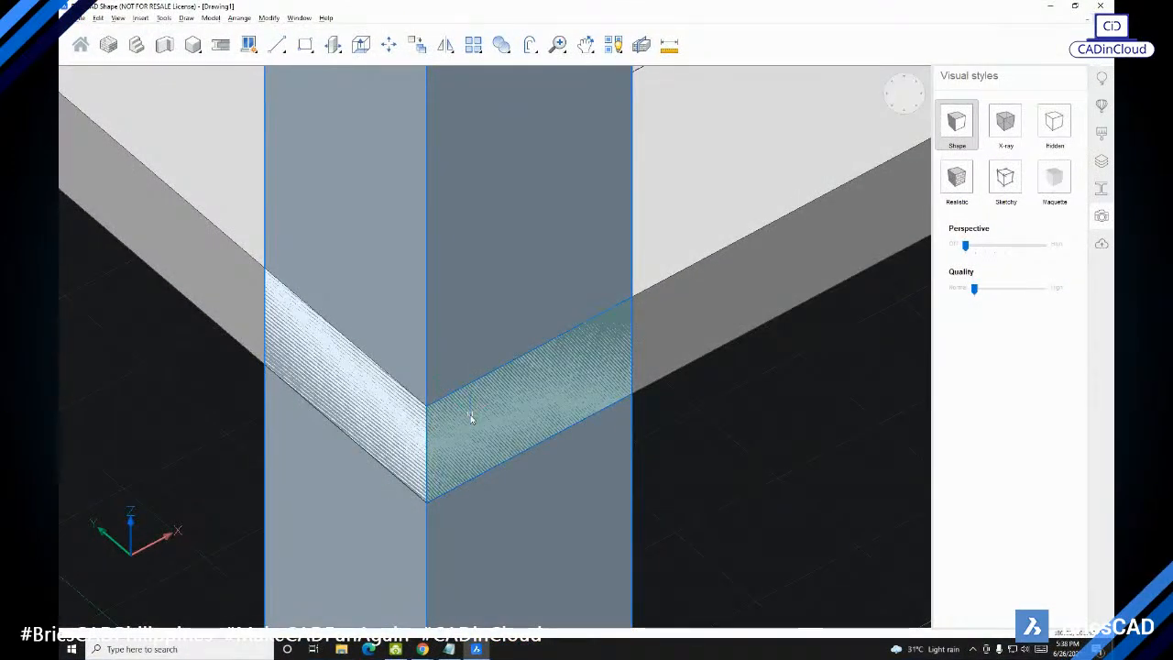
scroll(432, 454, down, 4)
shift+middle_drag(608, 448, 386, 438)
scroll(390, 414, down, 3)
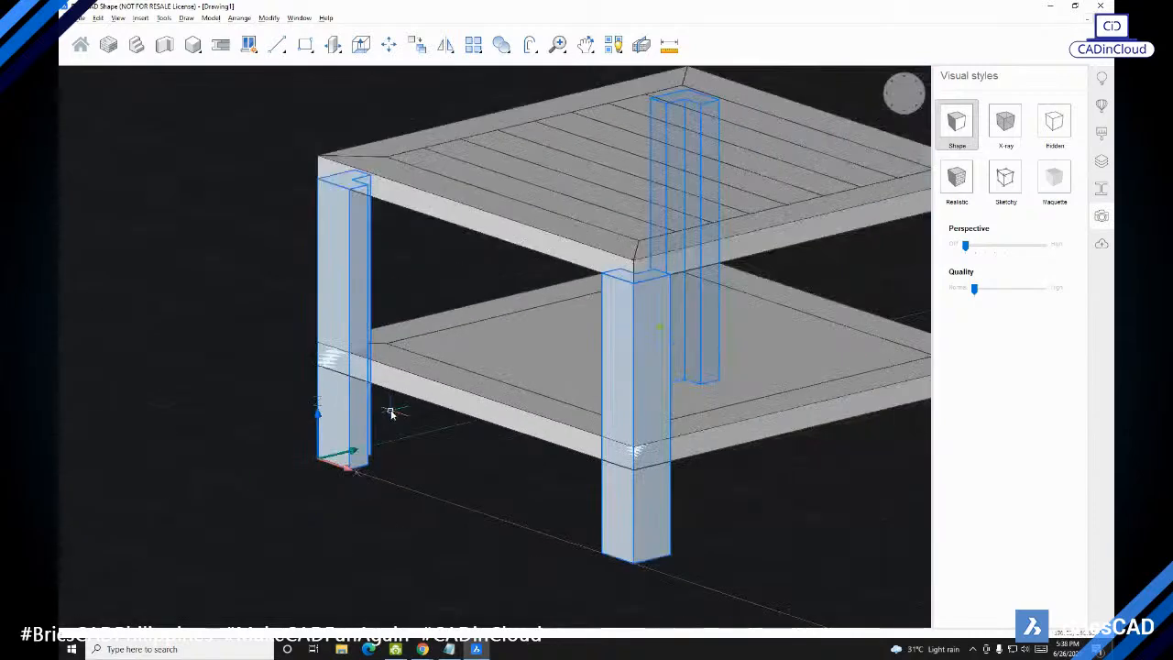
scroll(348, 284, up, 2)
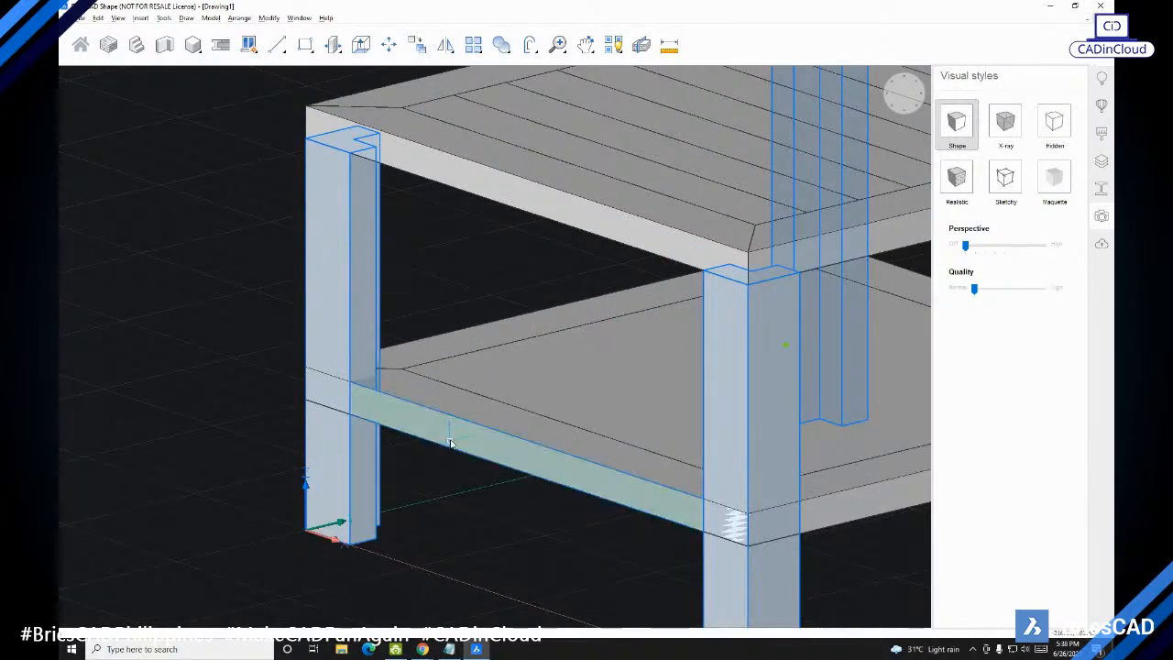
key(Escape)
scroll(440, 408, down, 3)
shift+middle_drag(474, 430, 631, 430)
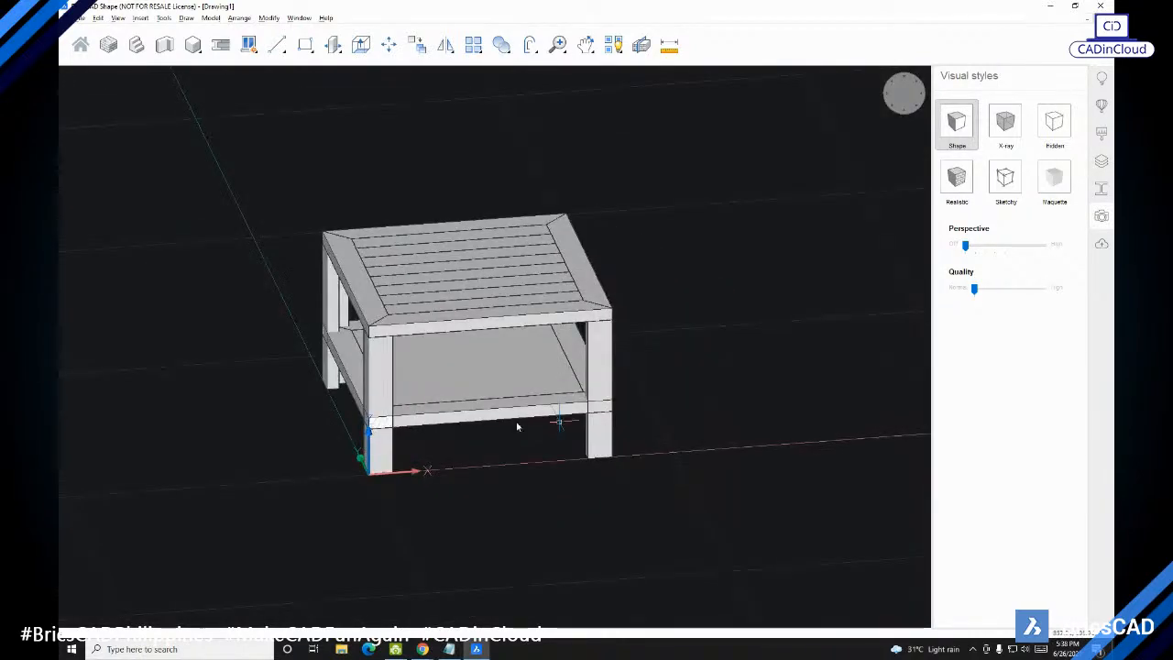
scroll(435, 418, up, 2)
shift+middle_drag(434, 426, 521, 424)
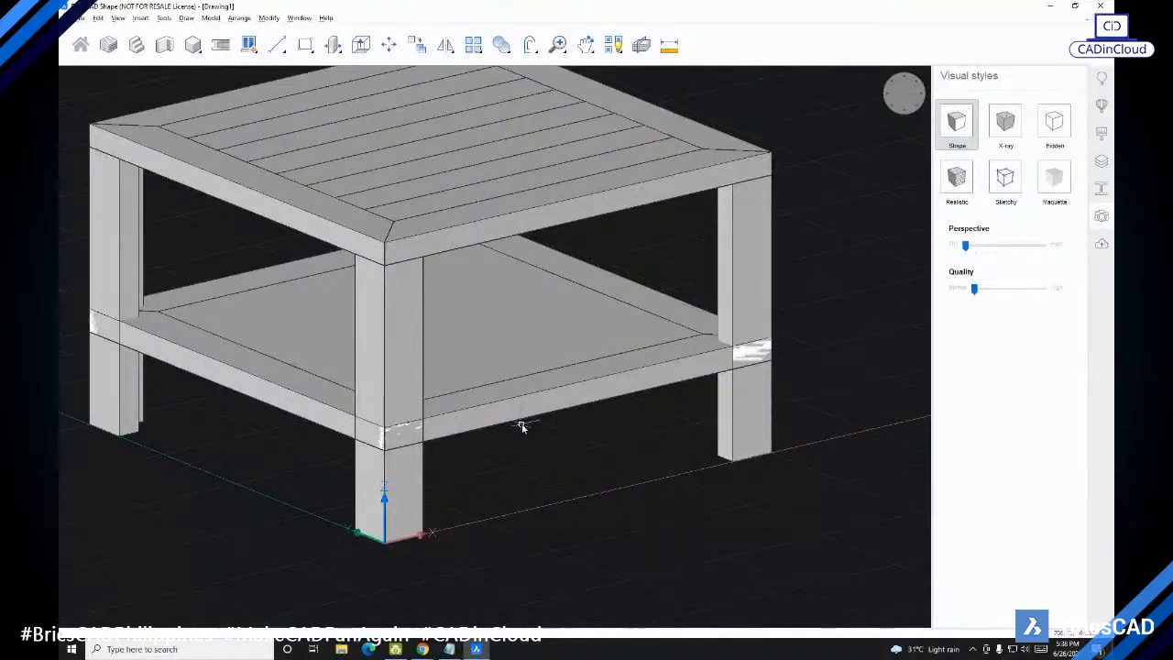
middle_drag(332, 418, 394, 423)
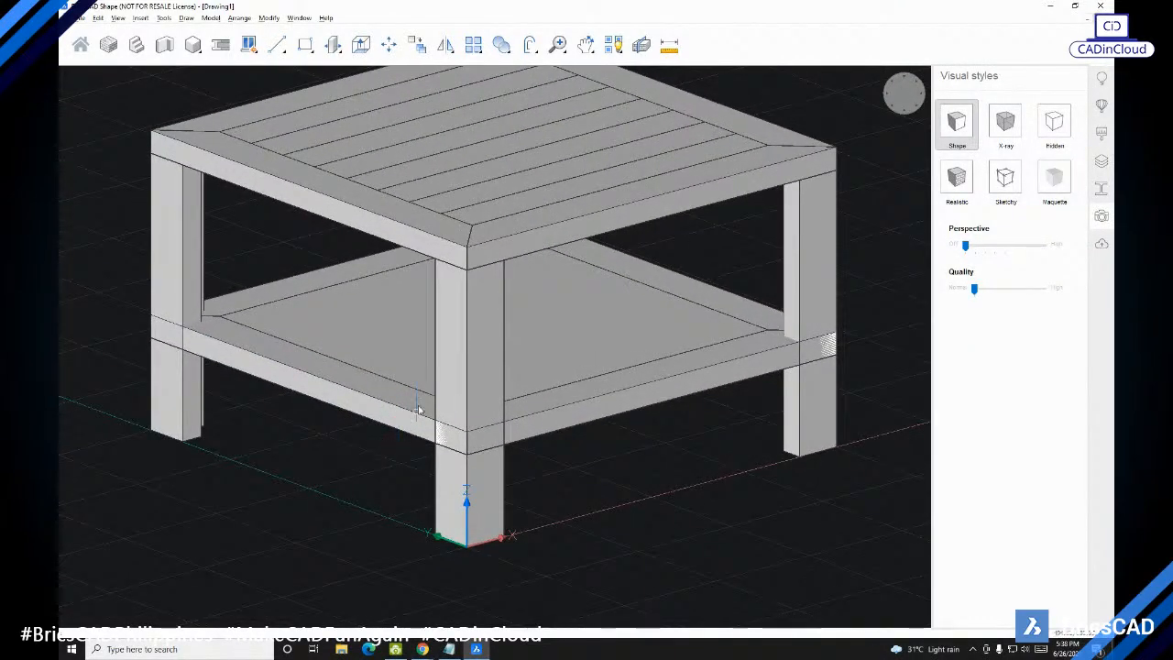
Step: Try to subtract the arrayed table legs from the lower shelf frame
click(502, 46)
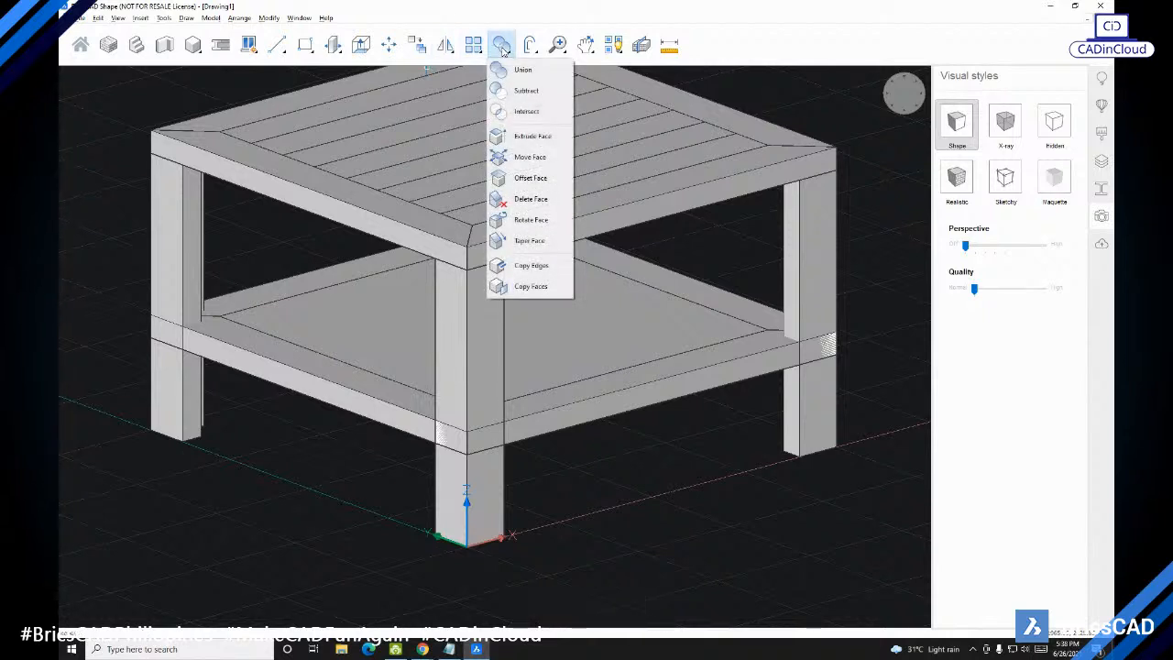
click(524, 91)
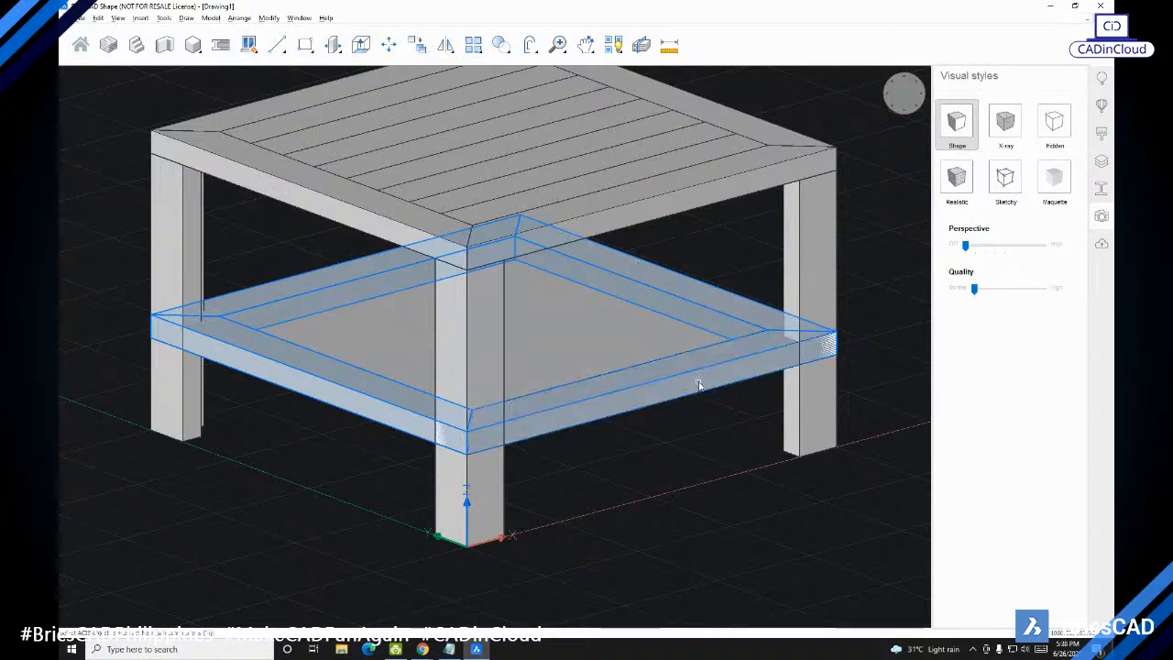
shift+middle_drag(601, 440, 387, 323)
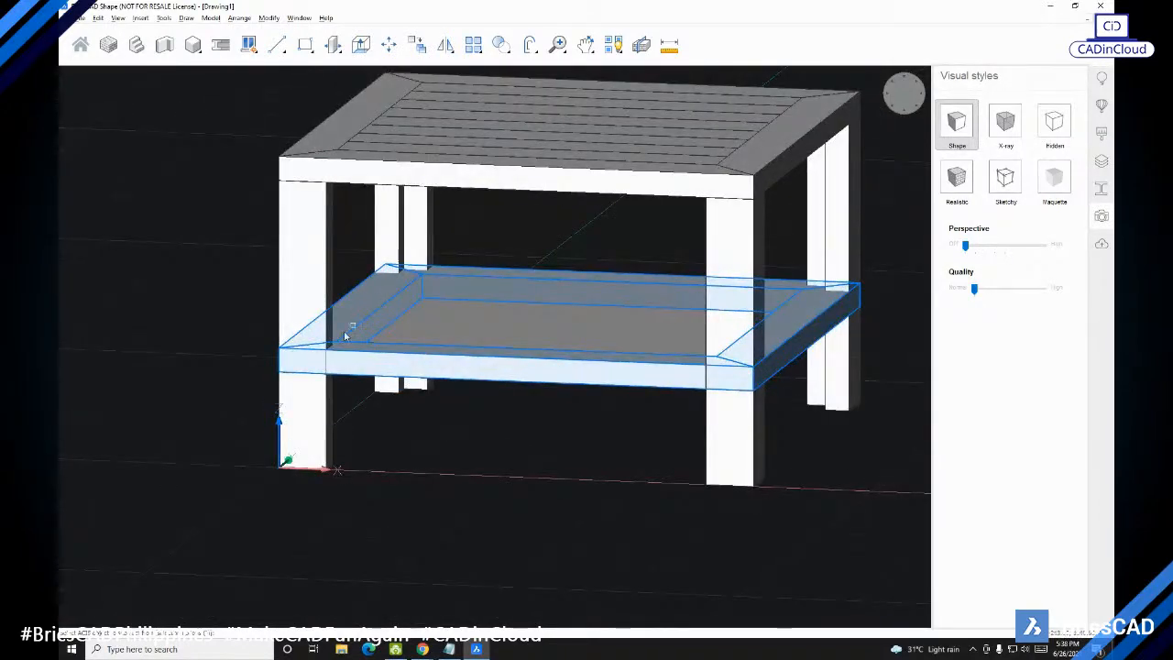
click(325, 354)
shift+middle_drag(462, 412, 620, 488)
key(Escape)
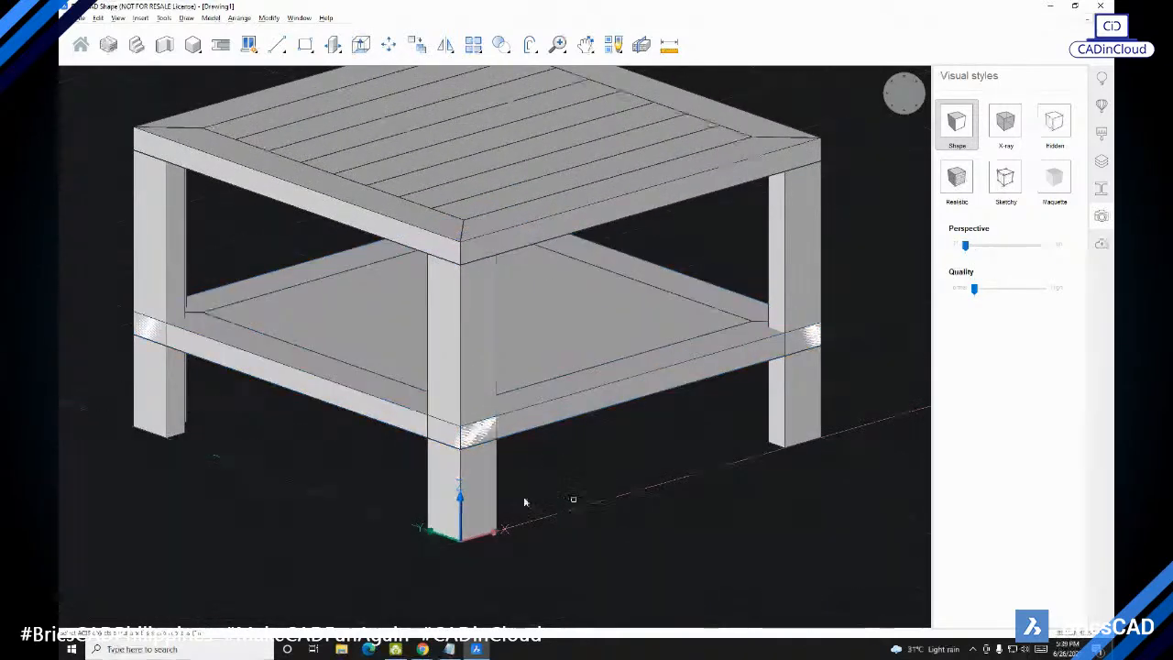
Step: Explode the leg array into separate leg solids and select across them to check that they are independent
click(164, 245)
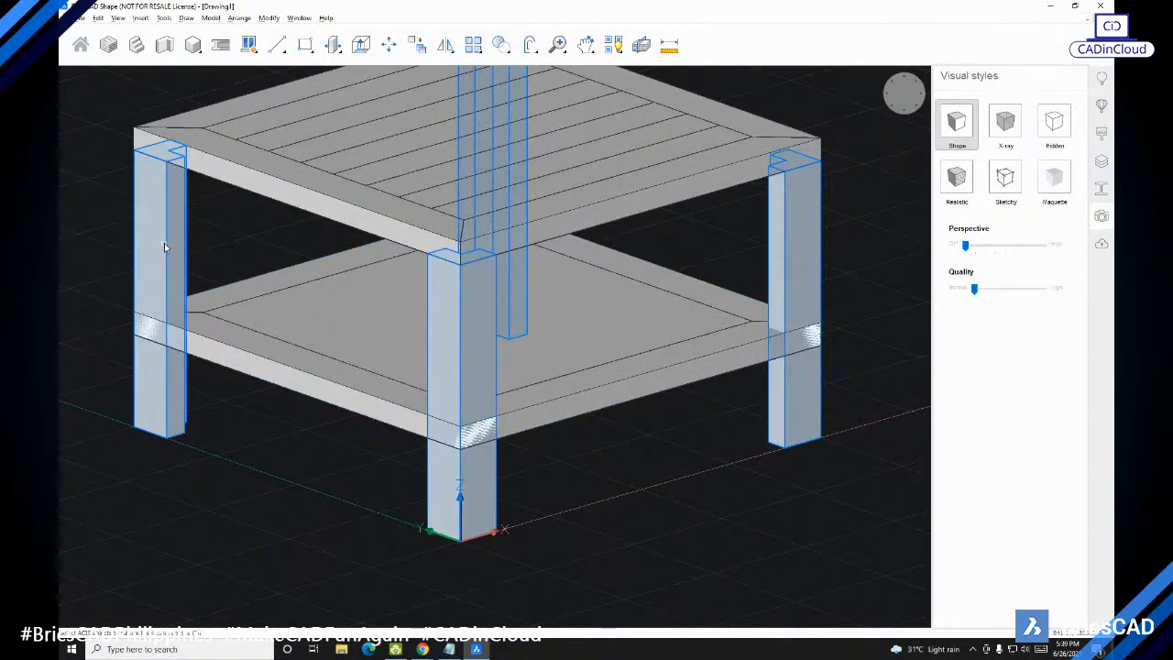
click(425, 334)
key(Escape)
click(177, 240)
shift+middle_drag(558, 349, 356, 254)
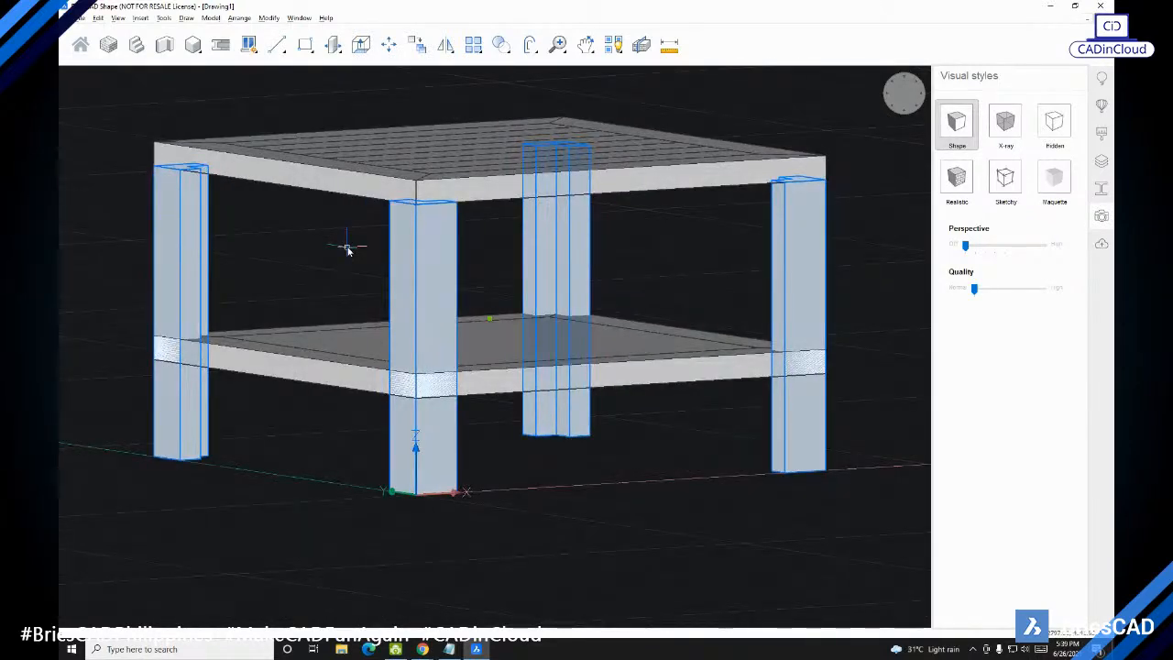
key(Escape)
shift+middle_drag(444, 274, 486, 297)
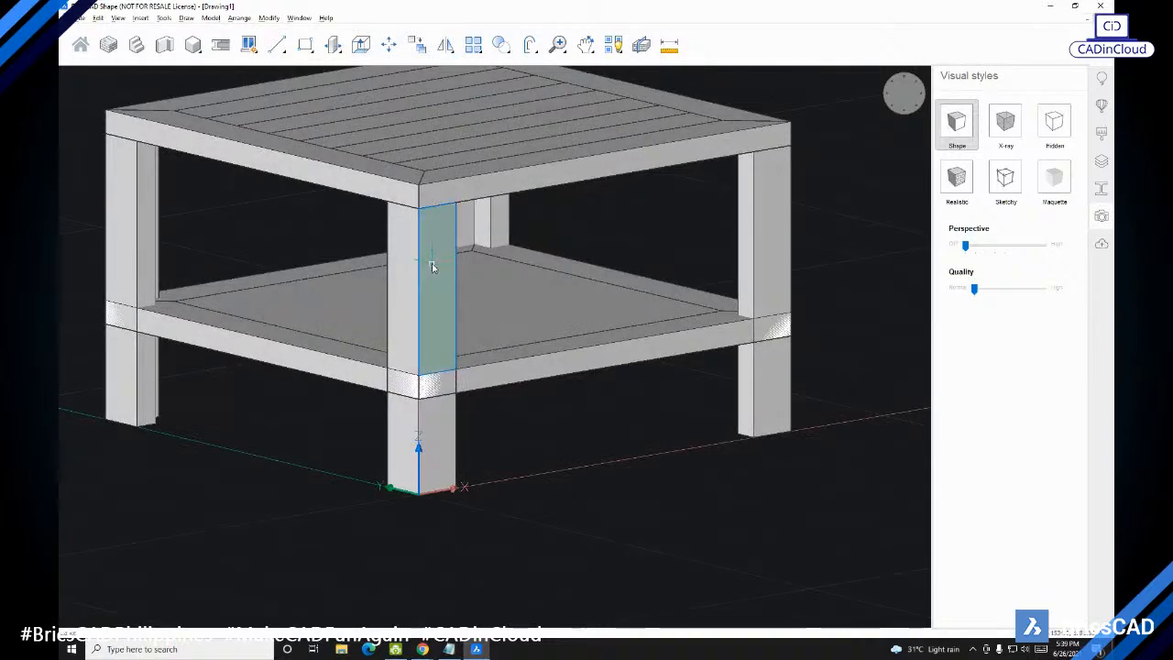
shift+middle_drag(215, 209, 403, 364)
scroll(483, 288, down, 5)
shift+middle_drag(486, 330, 719, 277)
drag(719, 273, 293, 278)
key(Escape)
Step: Subtract the separate table legs from the lower shelf frame to cut away the overlapping corners
shift+middle_drag(497, 292, 529, 336)
scroll(524, 334, up, 2)
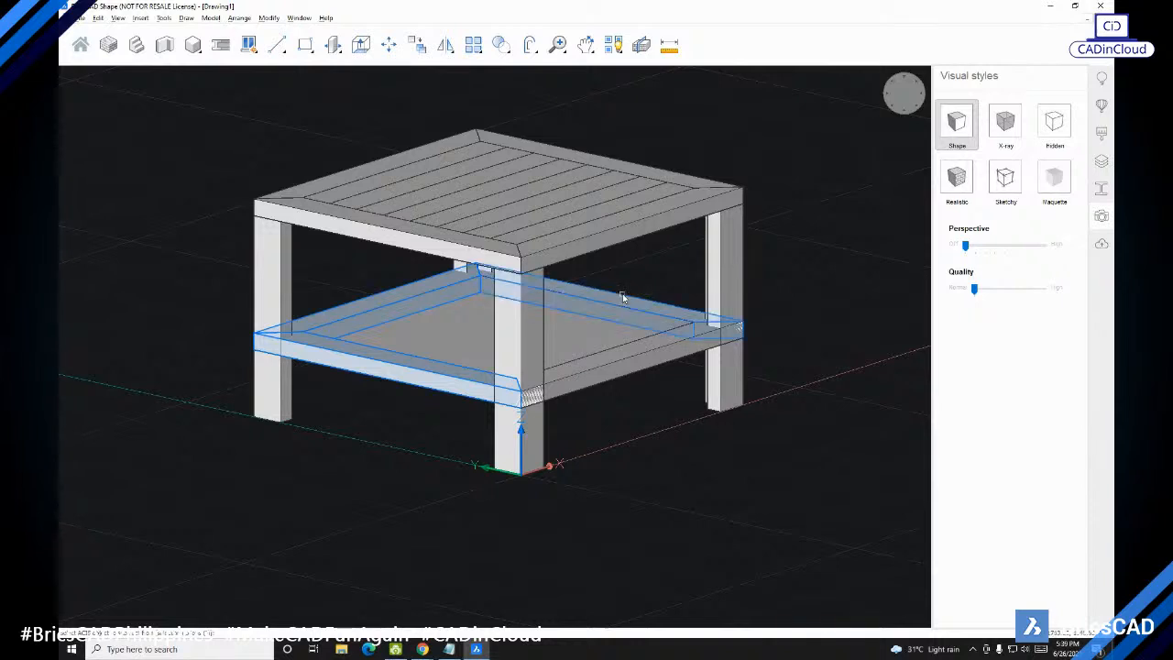
key(Return)
click(276, 314)
shift+middle_drag(543, 335, 554, 301)
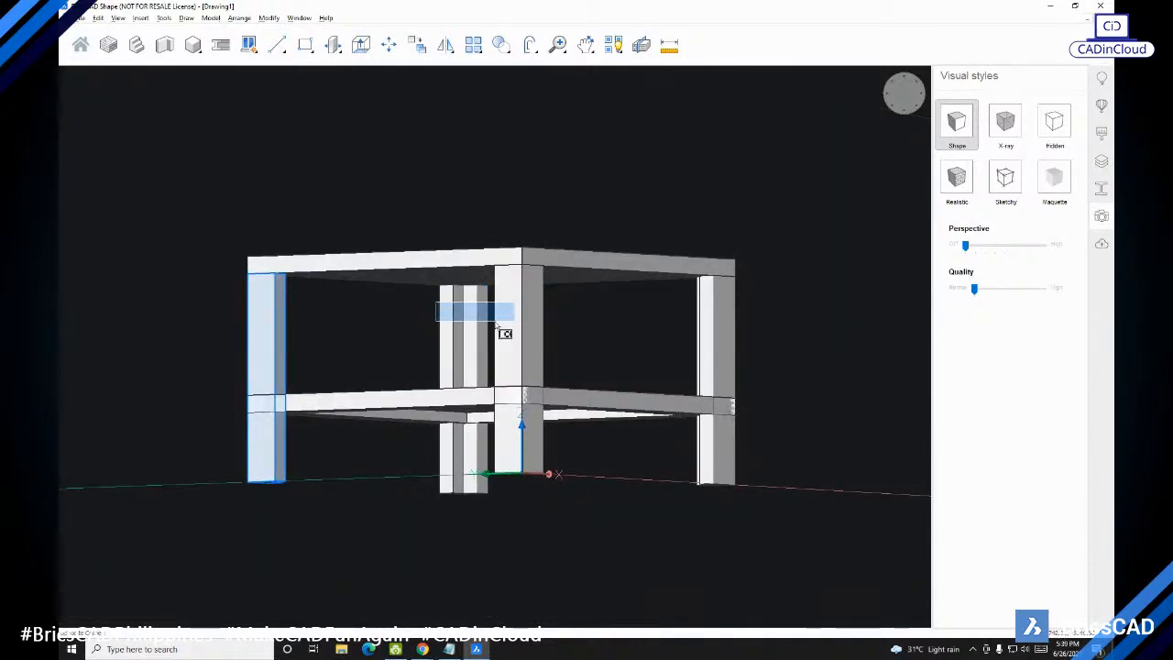
click(465, 320)
shift+middle_drag(466, 321, 524, 328)
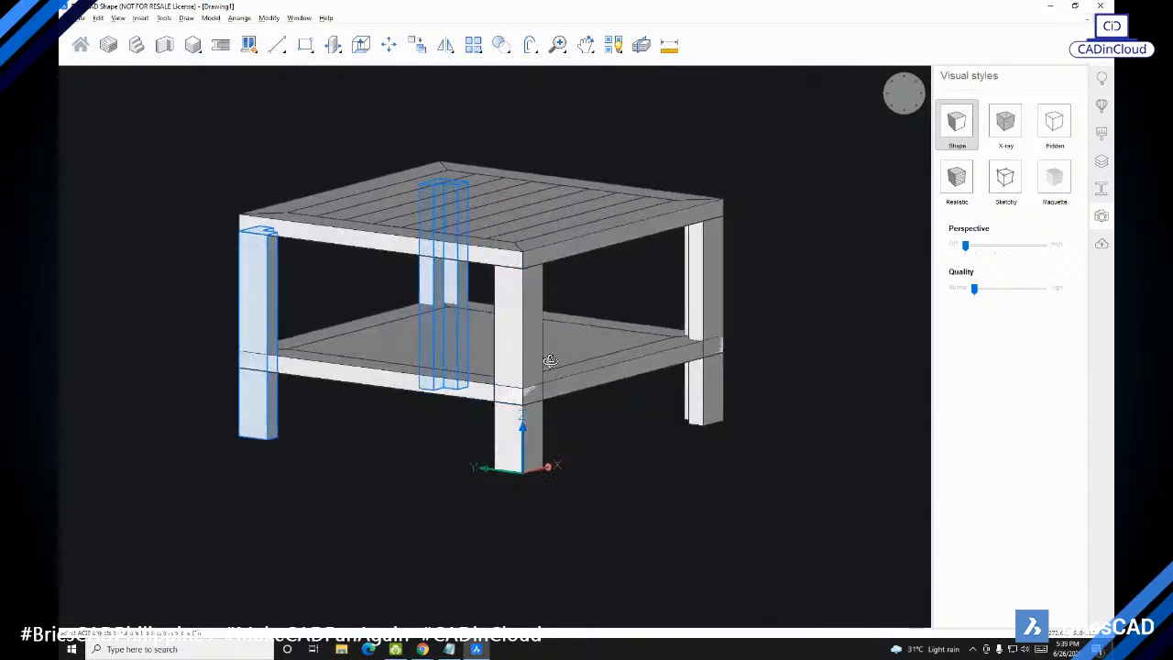
click(524, 328)
key(Return)
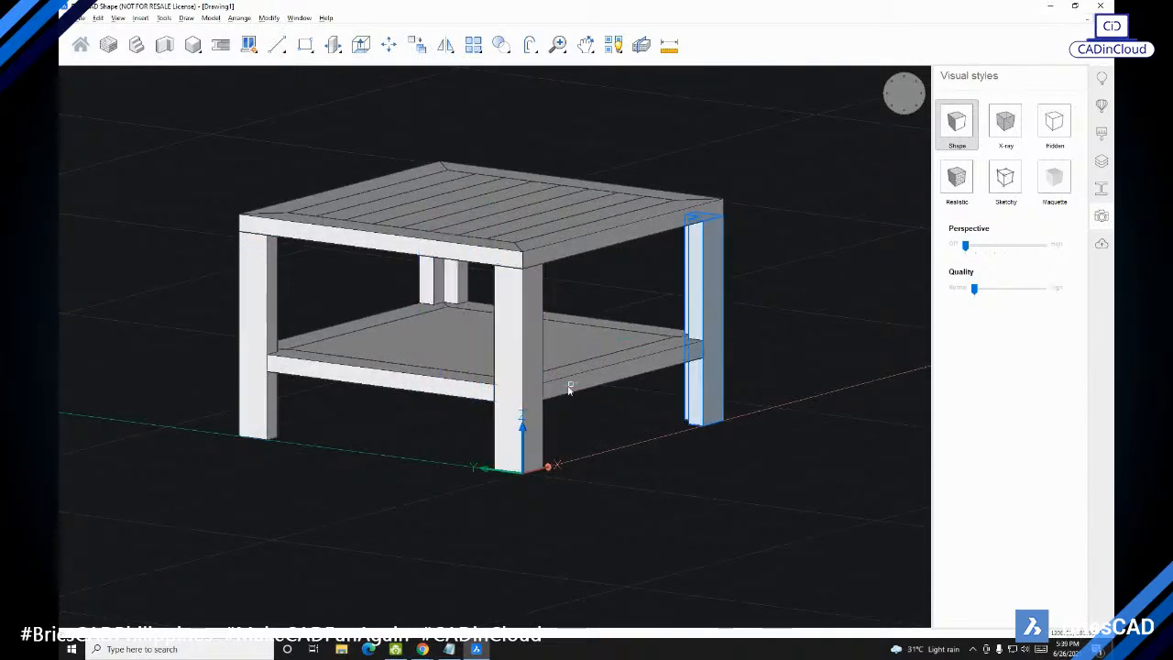
Step: Inspect the joints between the lower shelf frame and the table legs up close and from several angles
scroll(531, 388, up, 8)
scroll(393, 351, down, 8)
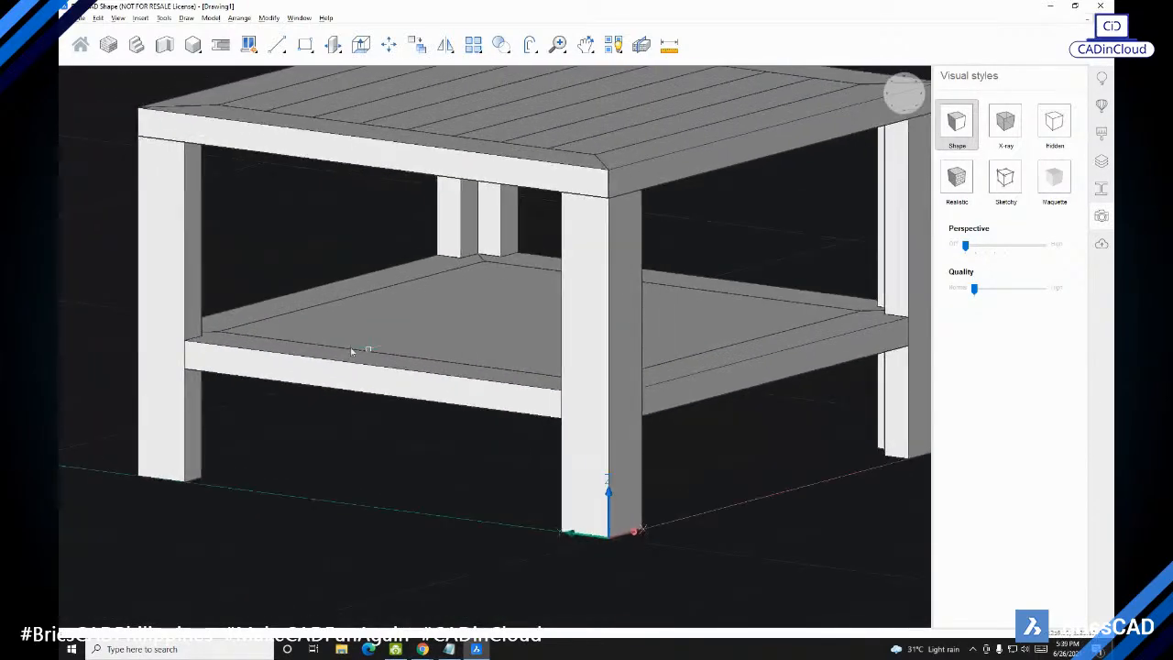
scroll(195, 340, up, 5)
shift+middle_drag(192, 341, 244, 343)
scroll(243, 342, up, 5)
shift+middle_drag(262, 394, 378, 386)
scroll(295, 390, down, 5)
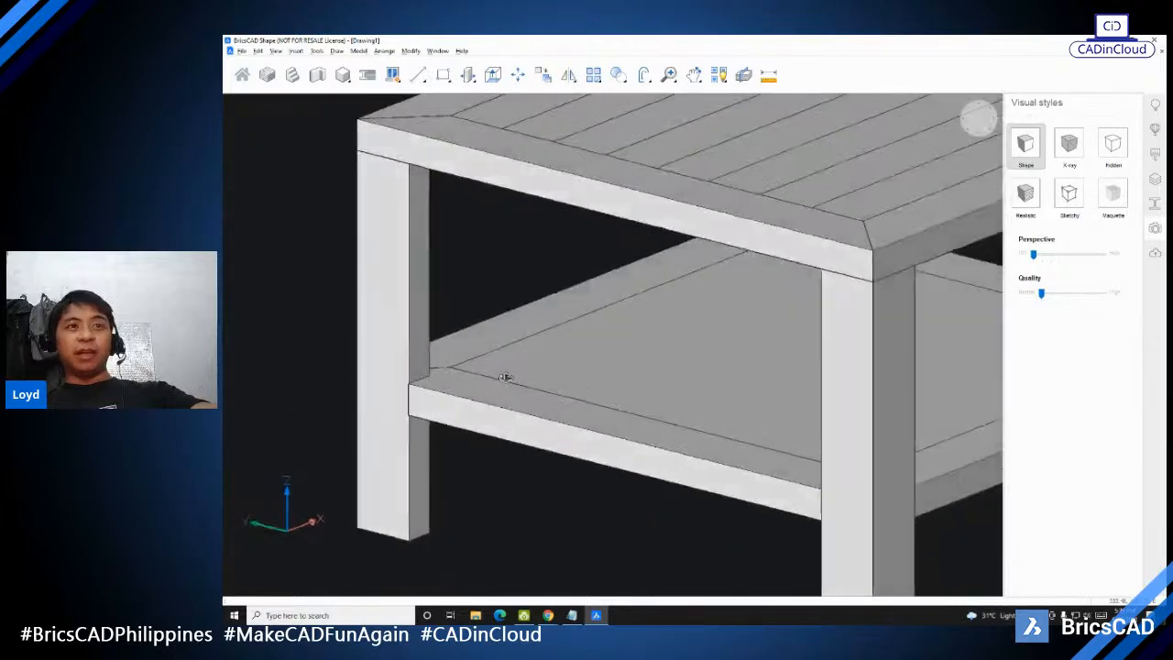
scroll(514, 371, down, 3)
scroll(529, 366, up, 5)
scroll(526, 357, down, 8)
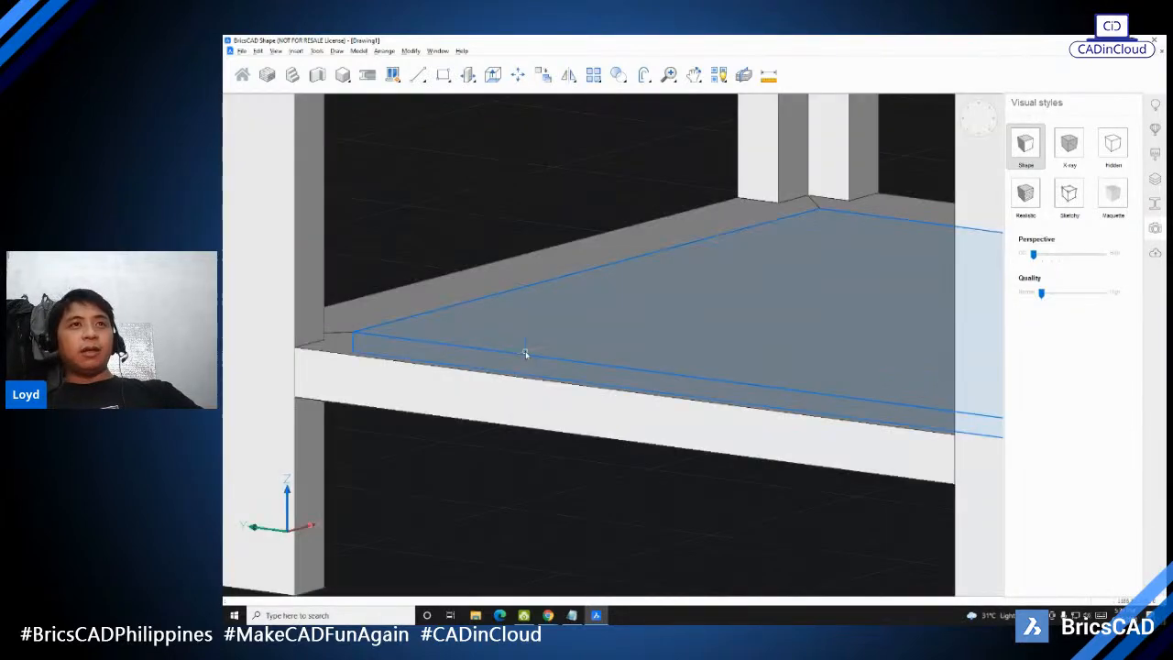
scroll(523, 353, up, 5)
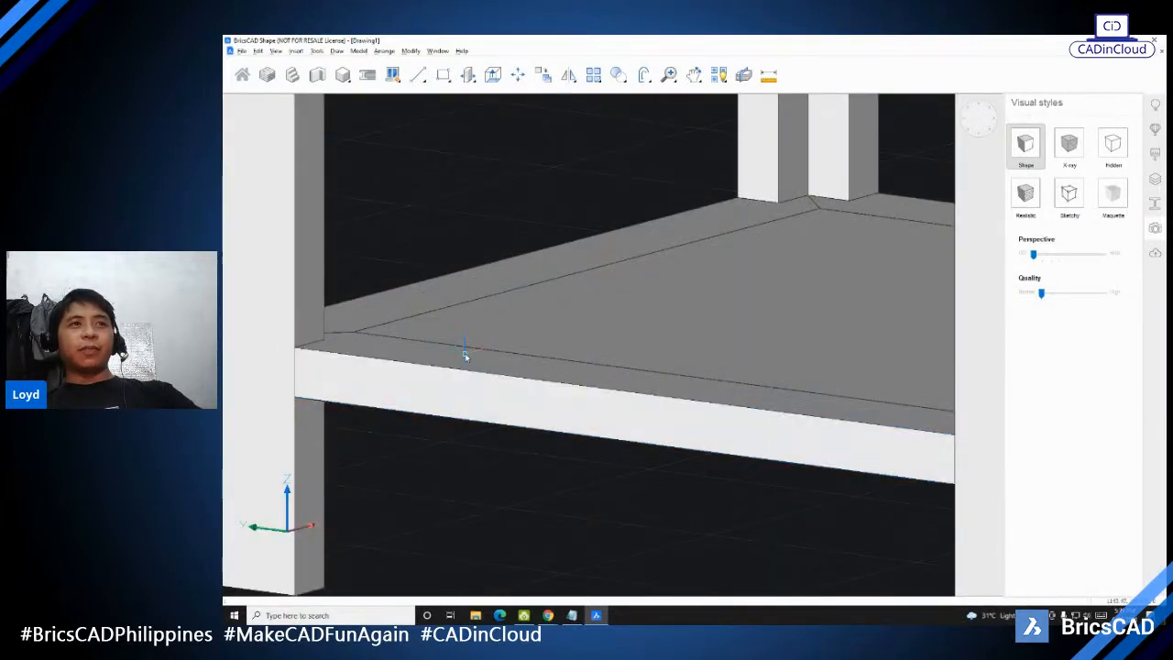
scroll(466, 356, down, 5)
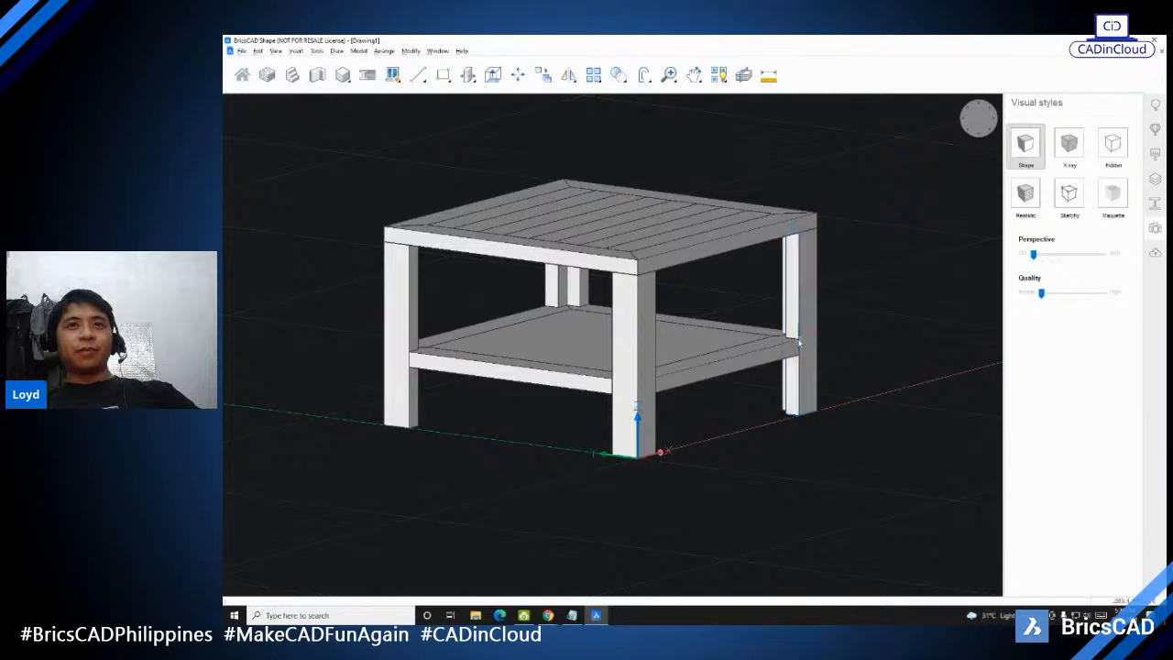
scroll(673, 393, up, 5)
scroll(704, 424, down, 4)
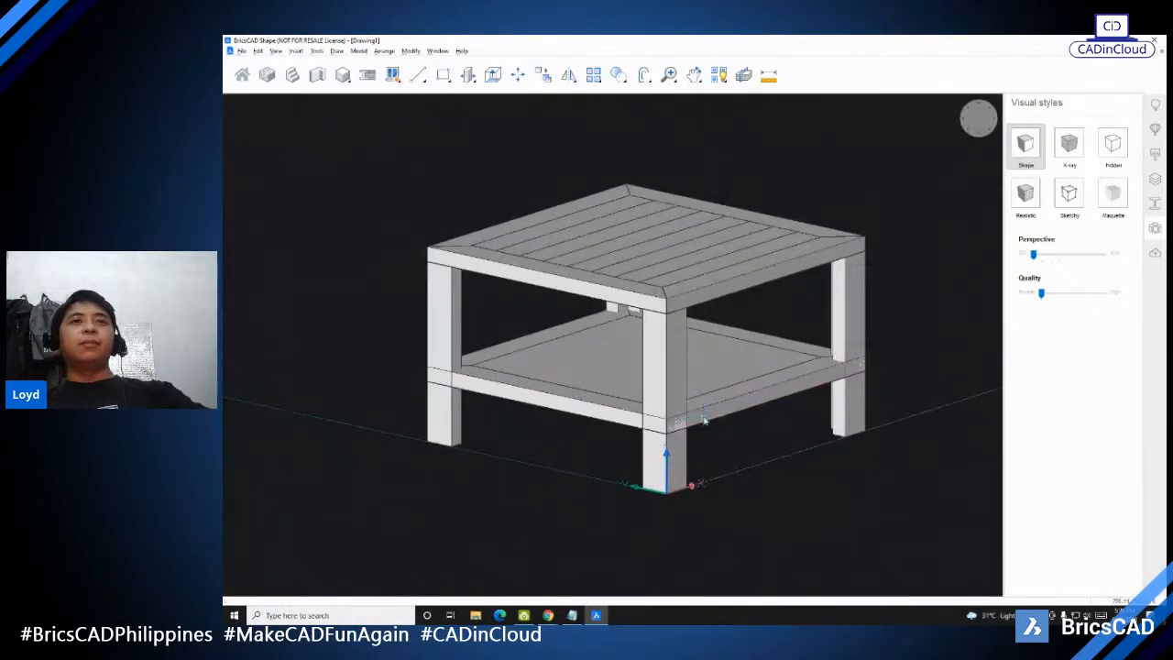
Step: Try to subtract the lower shelf's frame rails from the front corner table leg
shift+middle_drag(674, 231, 654, 235)
click(619, 77)
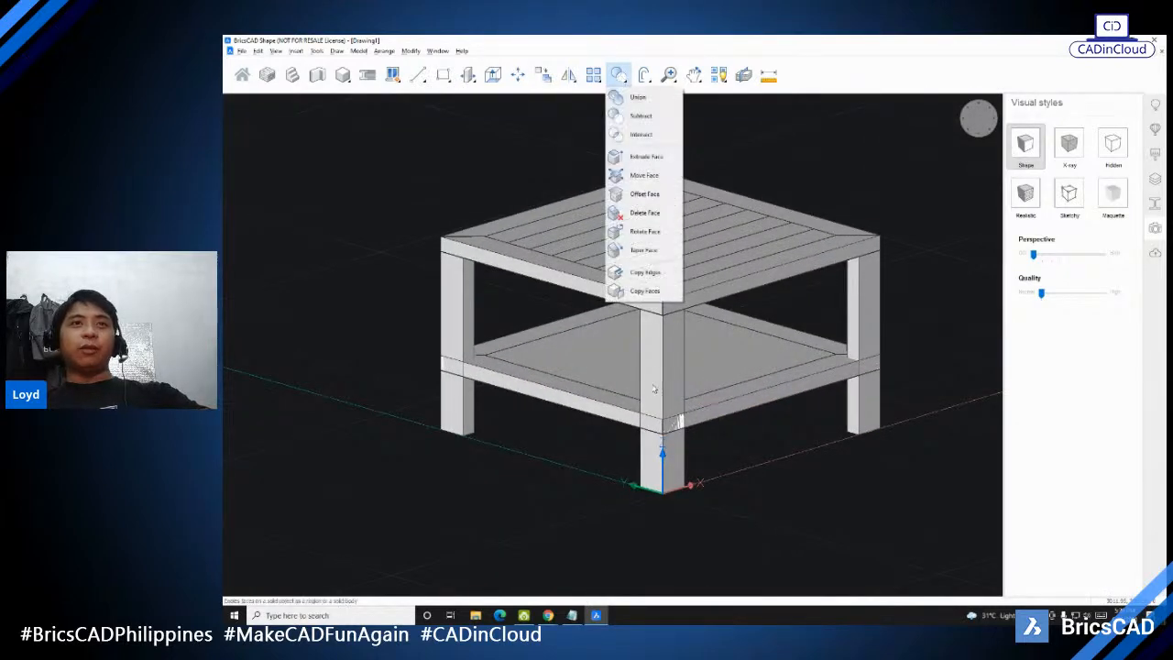
click(632, 116)
scroll(654, 272, up, 5)
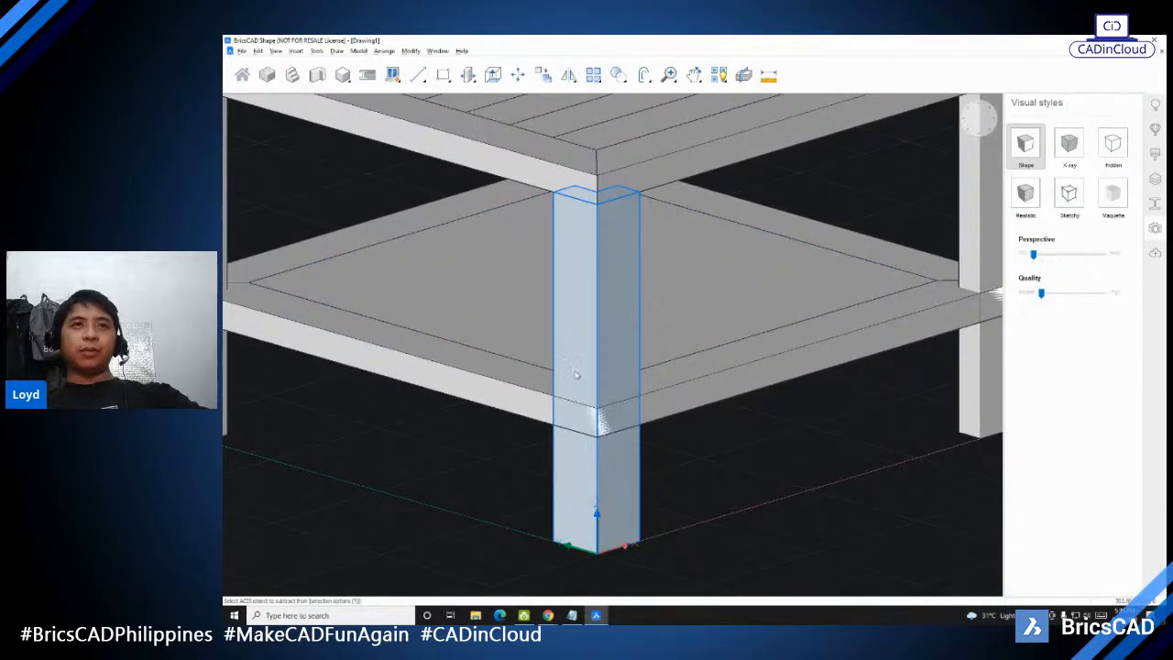
key(Return)
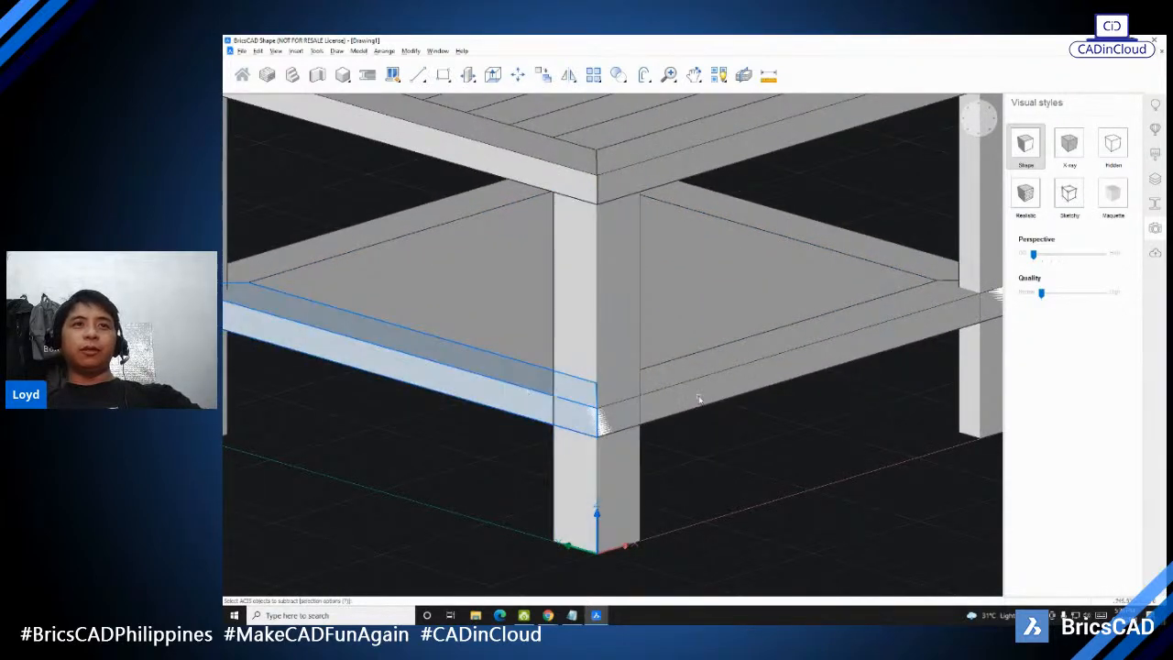
click(694, 389)
Step: Examine the joint between the front corner leg and the lower shelf frame, selecting the leg to check its cut
middle_drag(650, 483, 656, 385)
scroll(694, 344, up, 5)
middle_drag(892, 252, 633, 470)
scroll(645, 428, down, 3)
middle_drag(820, 529, 449, 488)
click(579, 441)
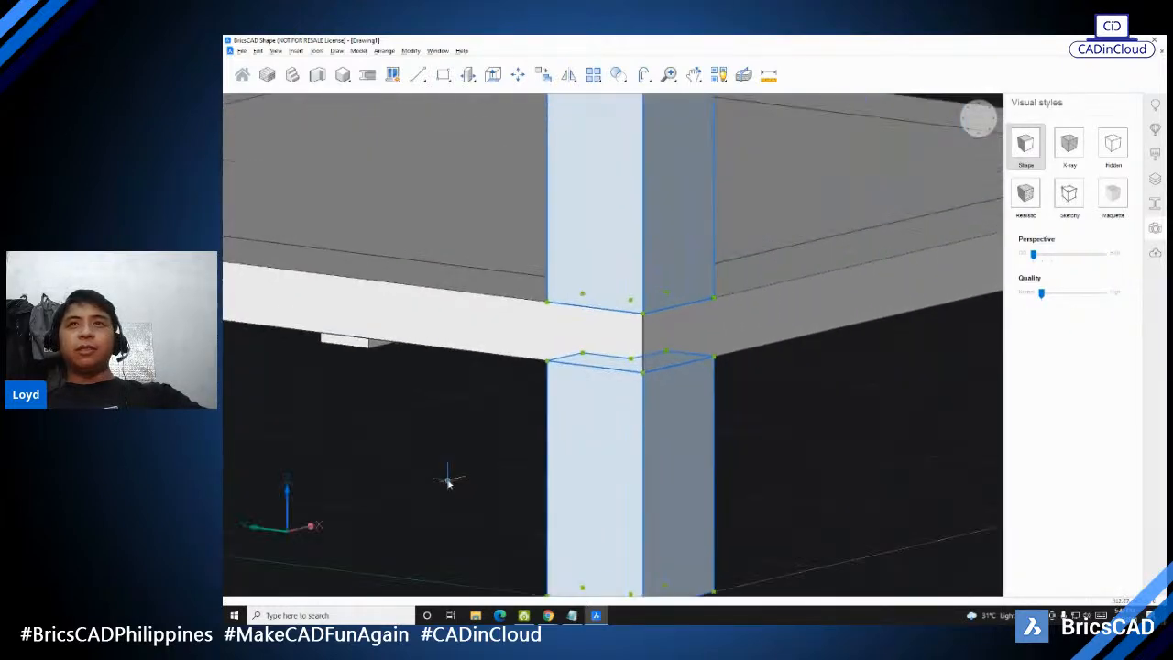
shift+middle_drag(487, 430, 822, 327)
key(Escape)
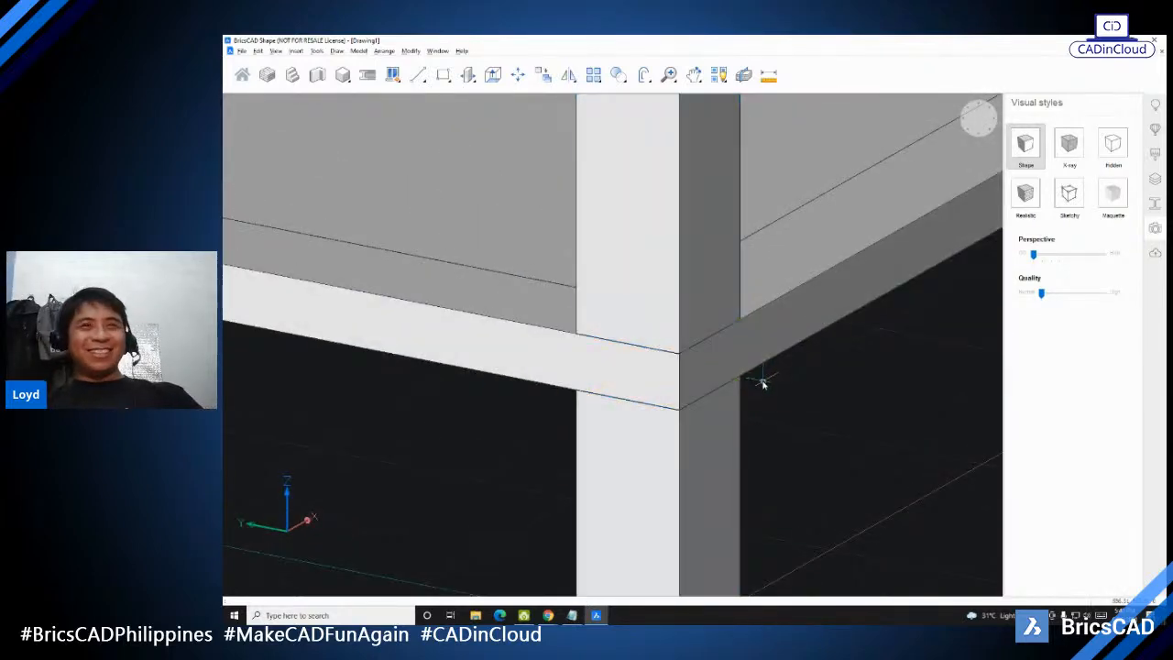
scroll(756, 345, down, 8)
scroll(756, 344, up, 5)
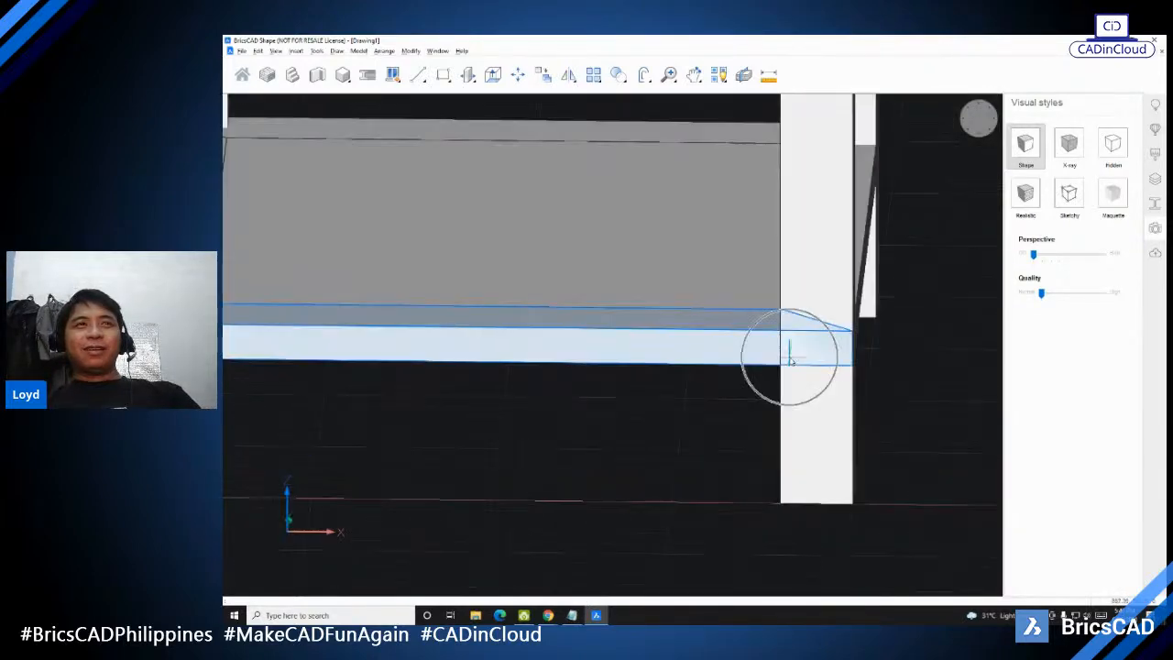
scroll(785, 353, down, 5)
scroll(790, 362, up, 6)
scroll(799, 348, down, 3)
shift+middle_drag(799, 348, 656, 332)
scroll(647, 370, down, 2)
scroll(647, 369, down, 5)
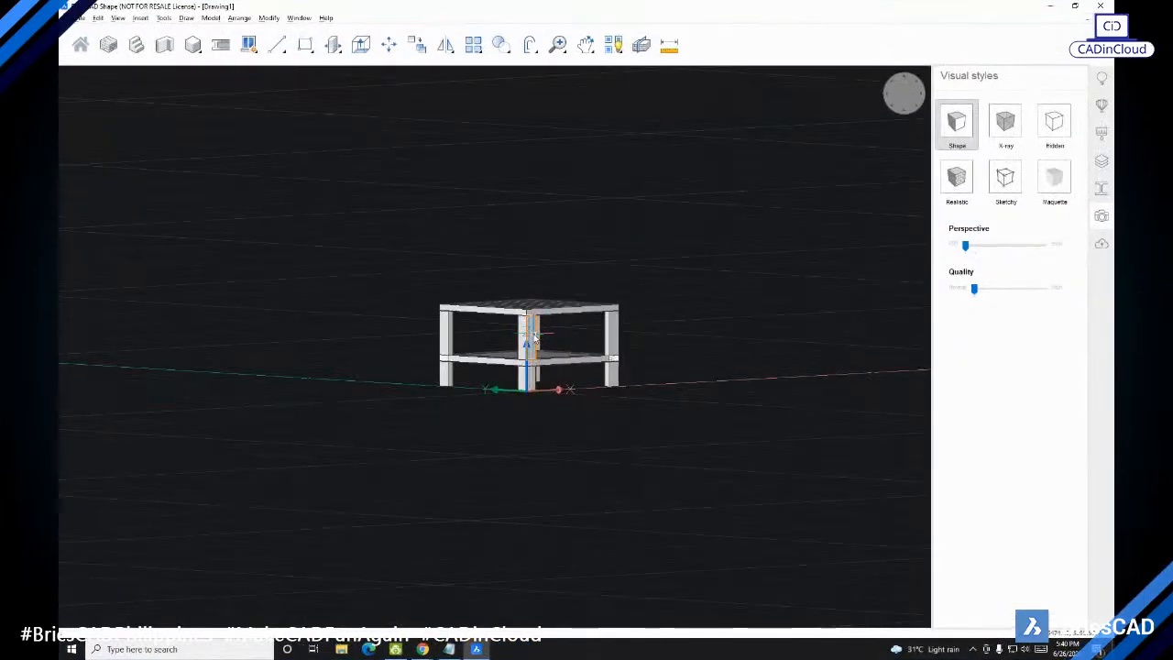
Step: Try to subtract the table legs from the lower shelf's frame rails
scroll(648, 337, up, 4)
mouse_move(530, 337)
shift+middle_down()
mouse_move(521, 359)
mouse_move(537, 328)
shift+middle_up()
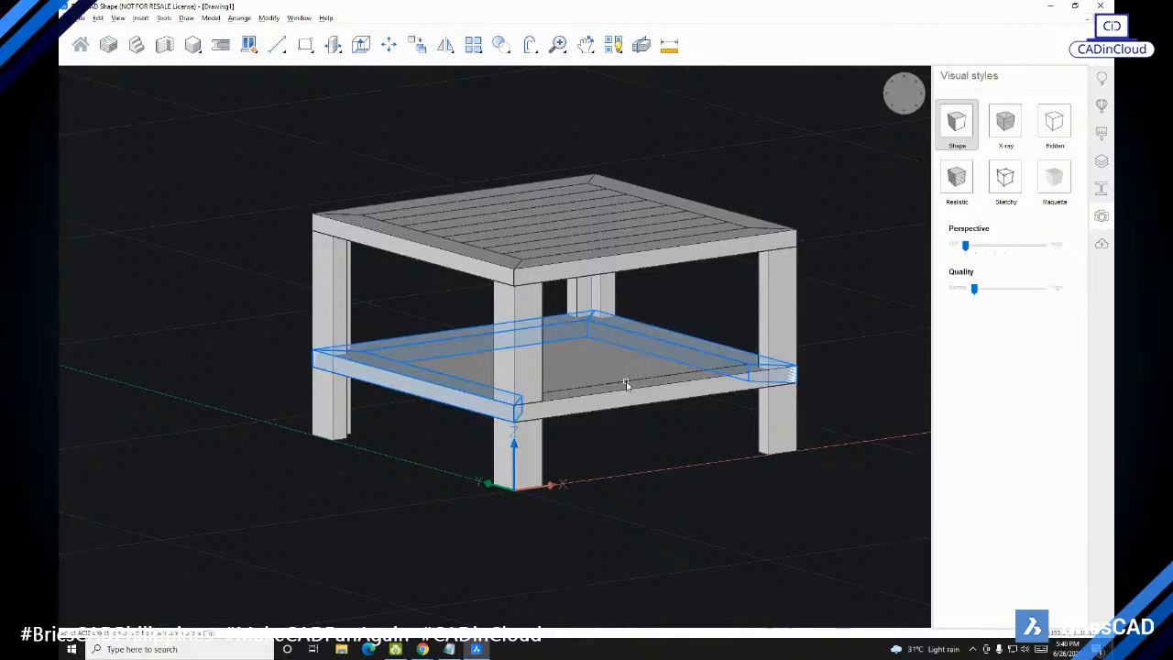
middle_drag(622, 394, 598, 370)
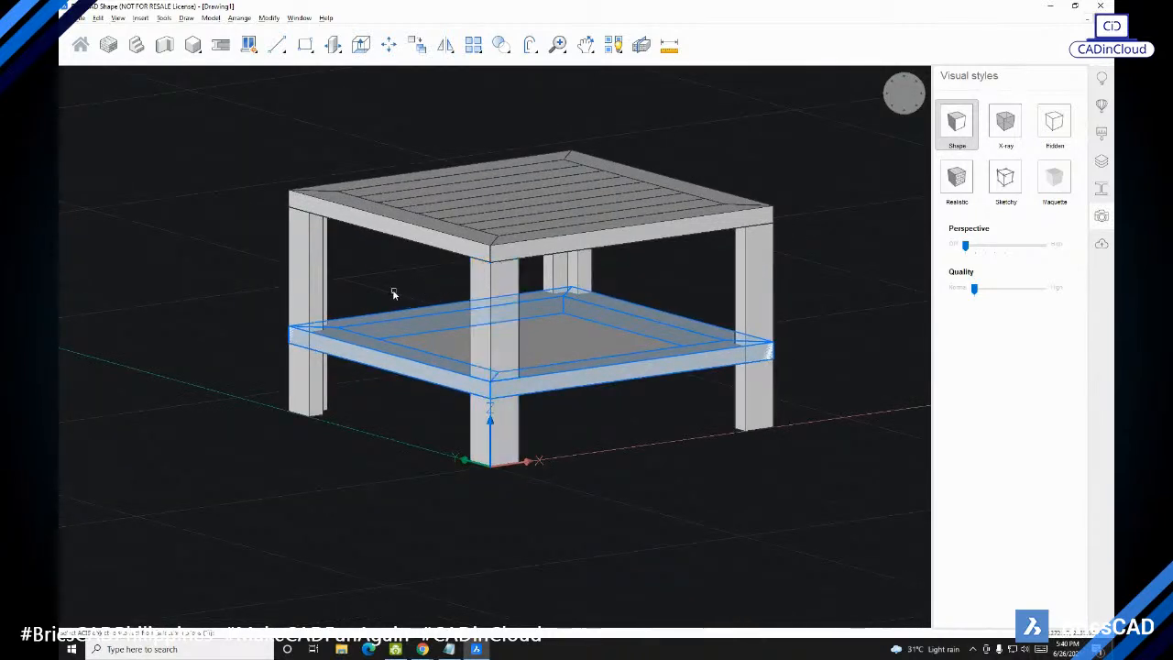
click(320, 277)
click(496, 287)
click(755, 291)
key(Return)
Step: Inspect the corners where the lower shelf frame meets the legs, up close and from several angles
shift+middle_drag(510, 336, 493, 406)
scroll(449, 336, down, 4)
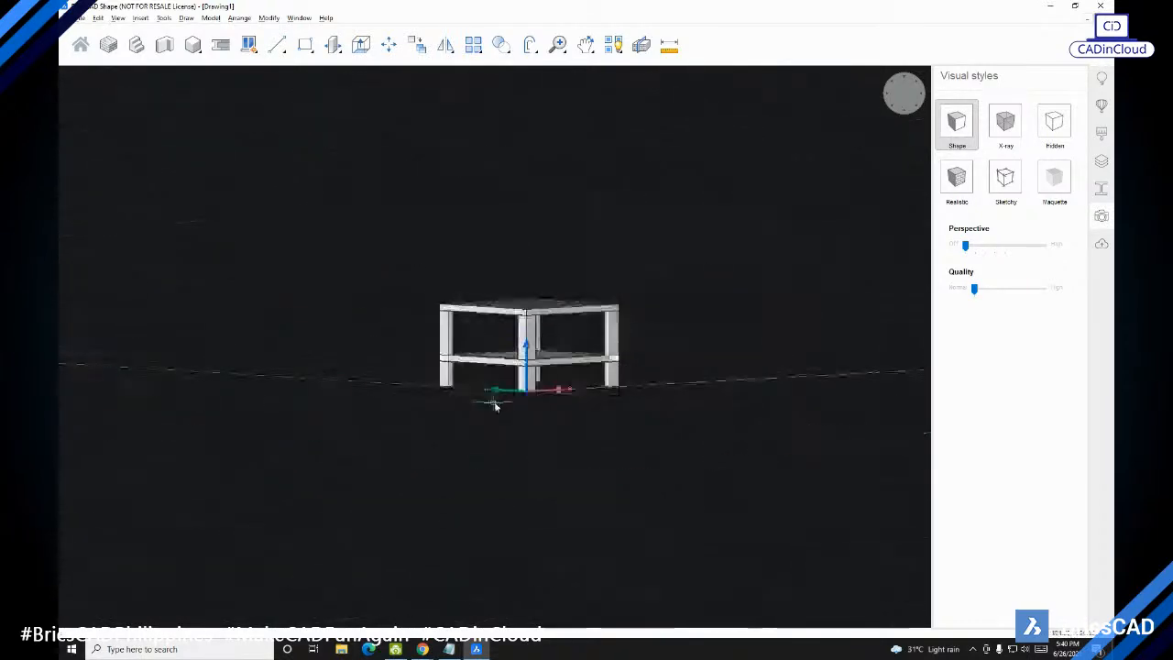
shift+middle_drag(522, 362, 534, 412)
scroll(534, 408, up, 5)
scroll(485, 327, down, 4)
shift+middle_drag(485, 326, 514, 351)
scroll(514, 351, up, 6)
scroll(527, 359, down, 5)
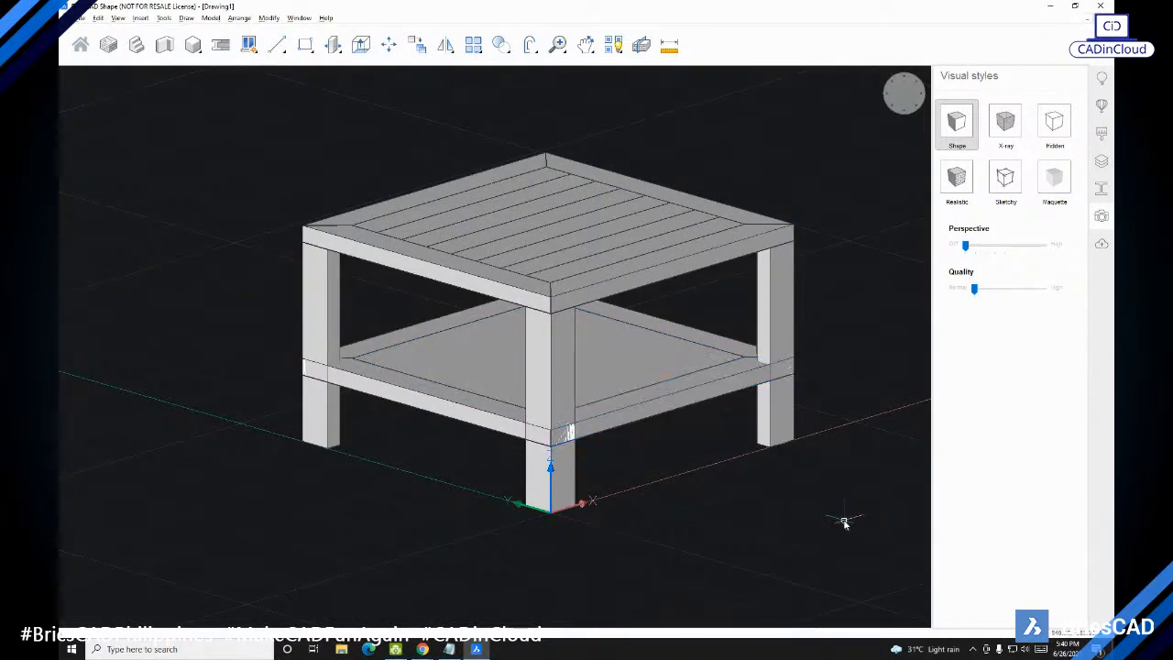
shift+middle_drag(795, 506, 647, 447)
scroll(647, 448, down, 2)
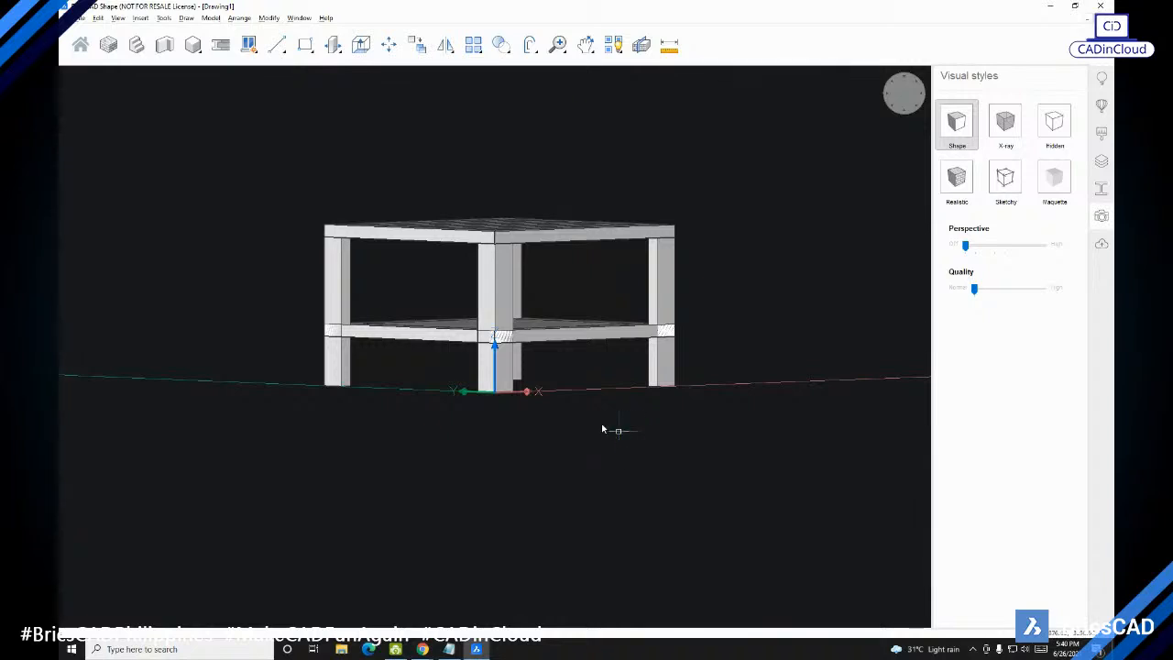
scroll(603, 429, up, 3)
scroll(600, 428, down, 1)
scroll(603, 423, up, 2)
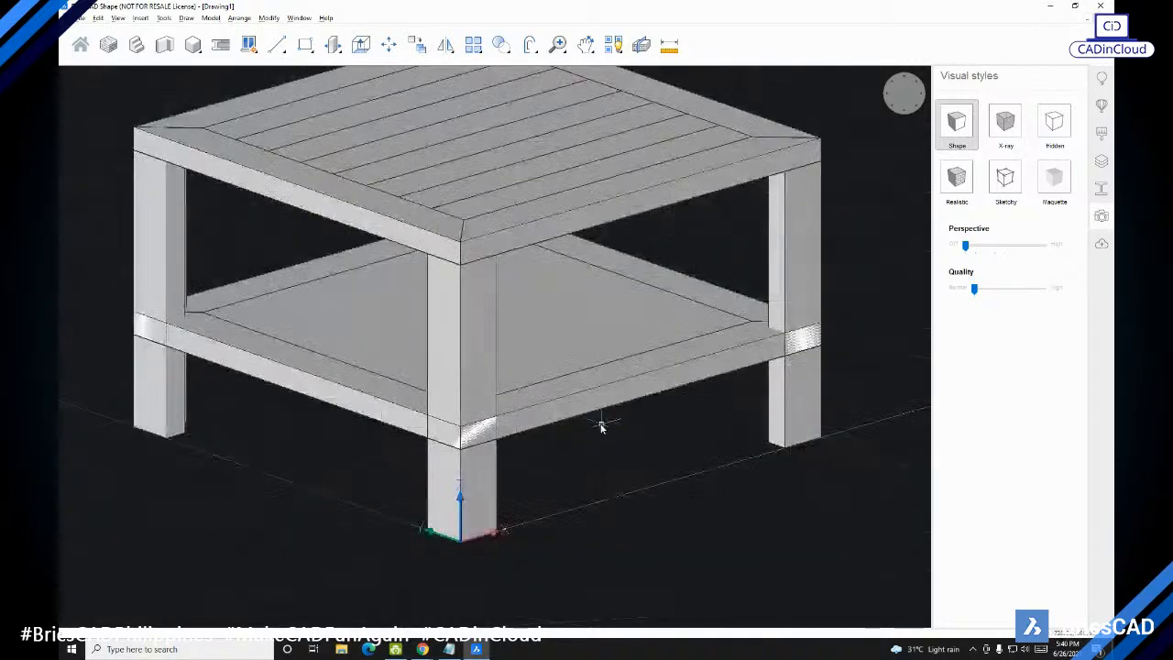
scroll(555, 419, up, 5)
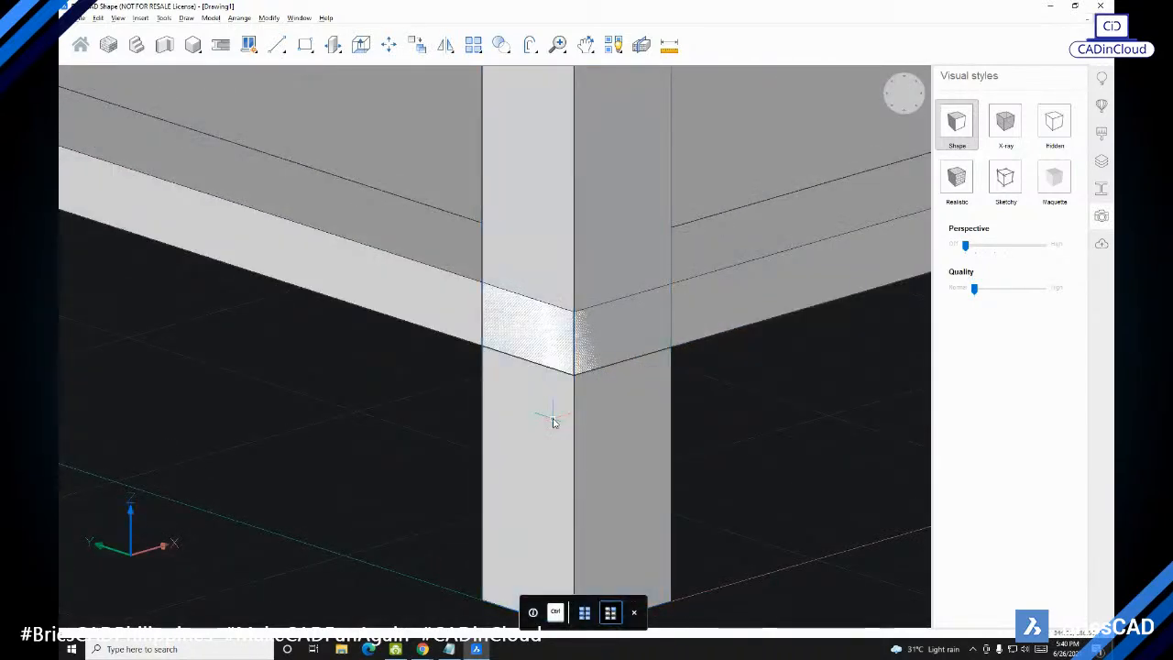
Step: Revert to the slatted lower shelf and subtract the four table legs from its frame
scroll(552, 422, down, 6)
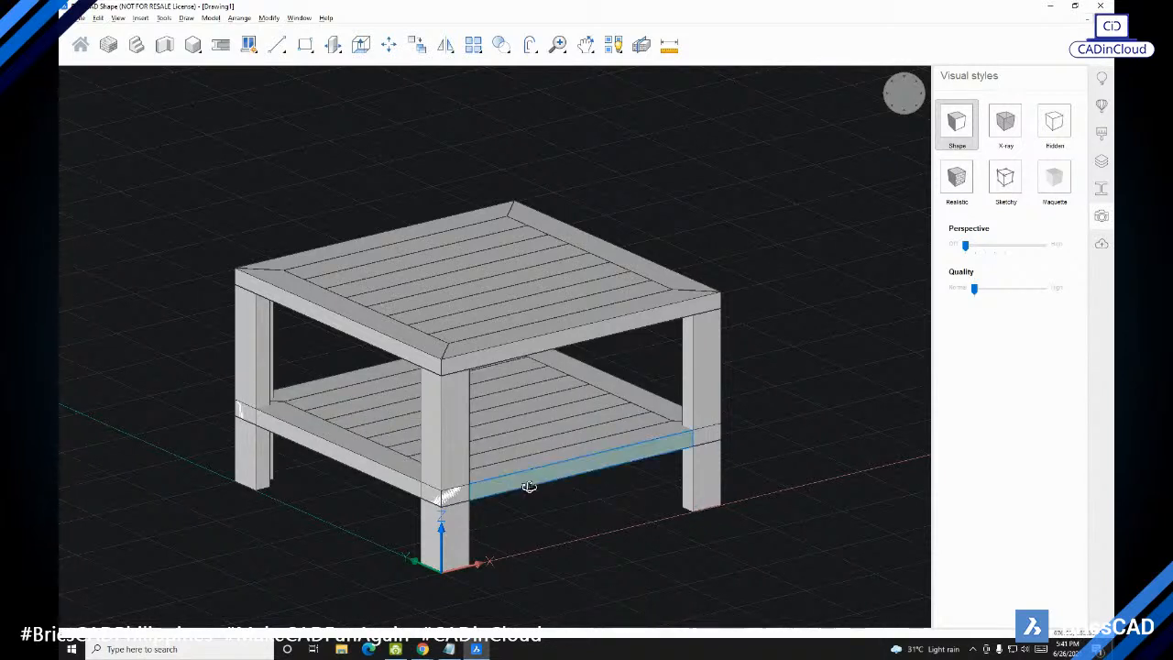
scroll(536, 490, up, 5)
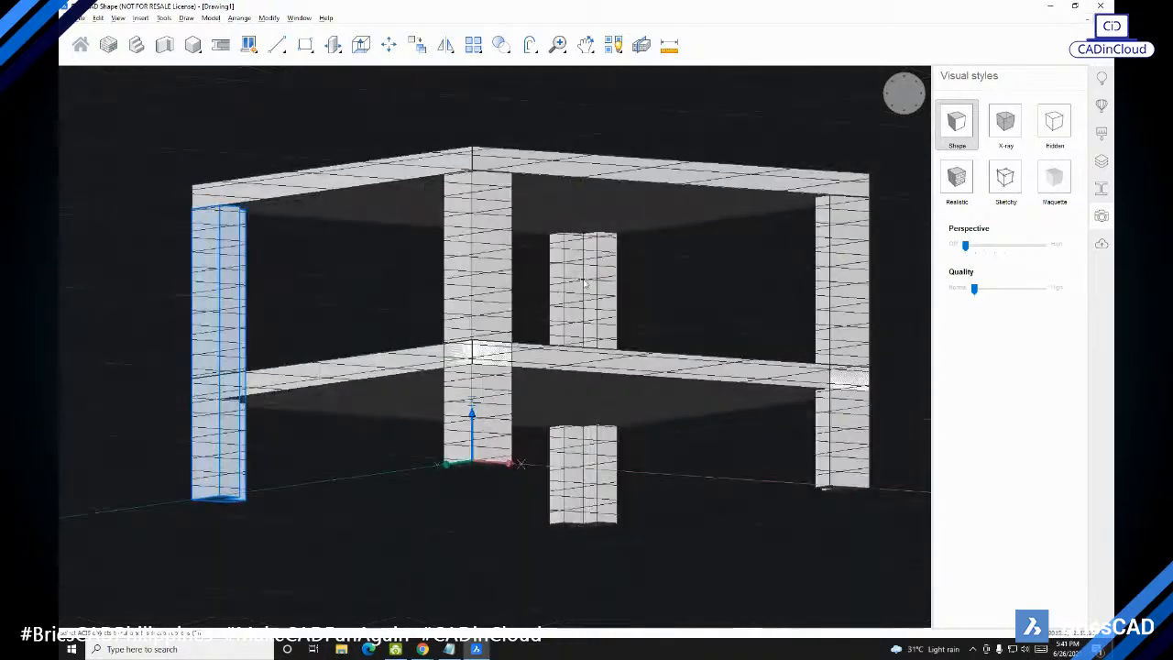
click(587, 280)
click(478, 276)
click(845, 299)
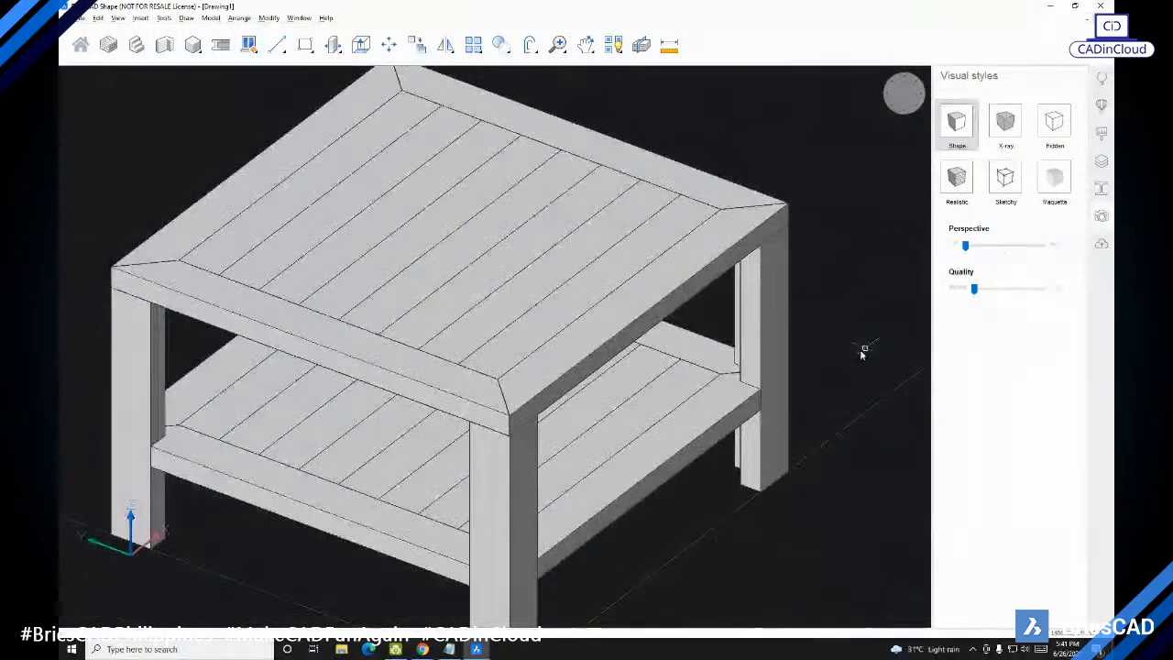
scroll(688, 315, up, 5)
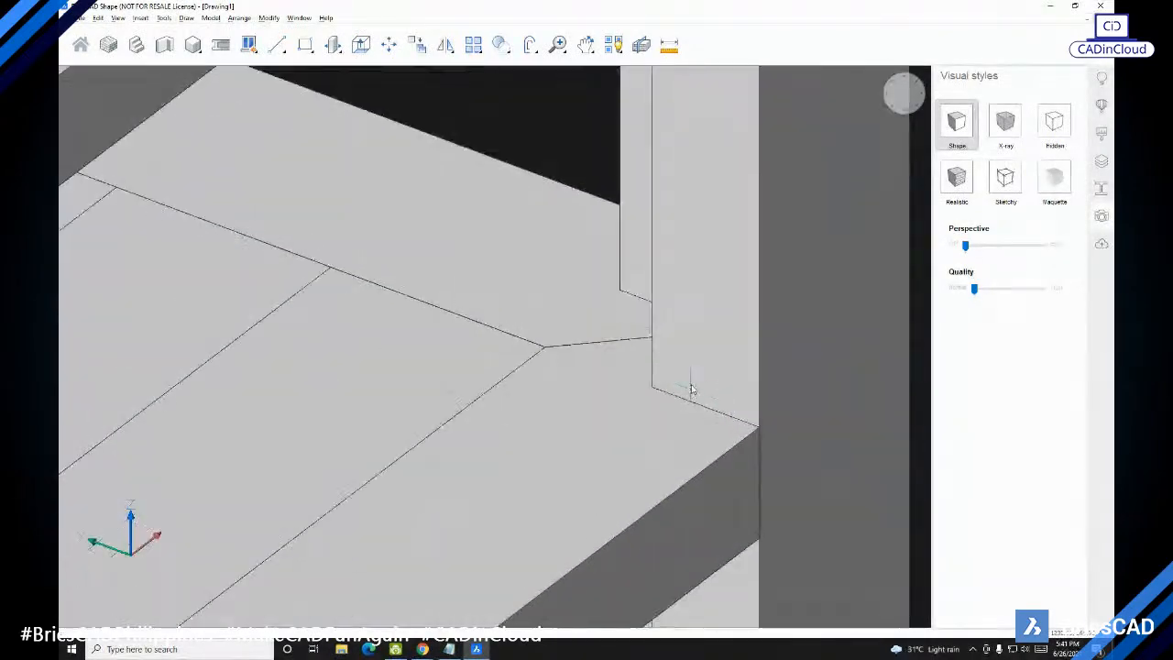
scroll(642, 352, down, 5)
scroll(621, 349, up, 5)
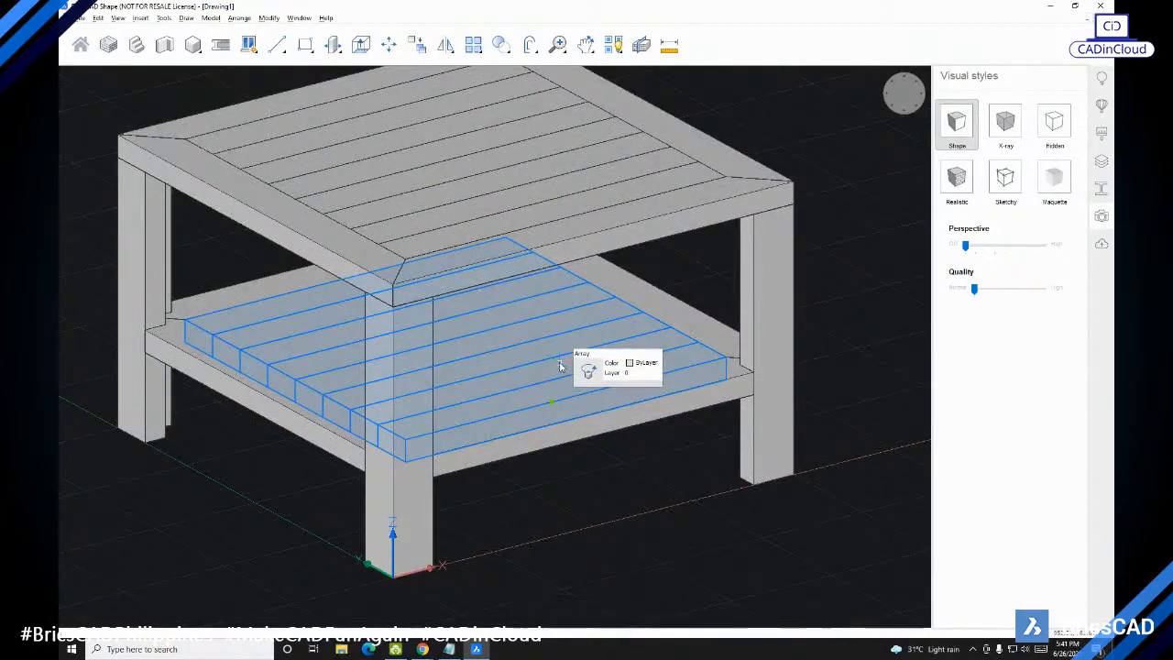
Step: Replace the lower shelf's slat array with a solid box panel spanning the opening inside the frame
key(Delete)
click(192, 46)
click(193, 332)
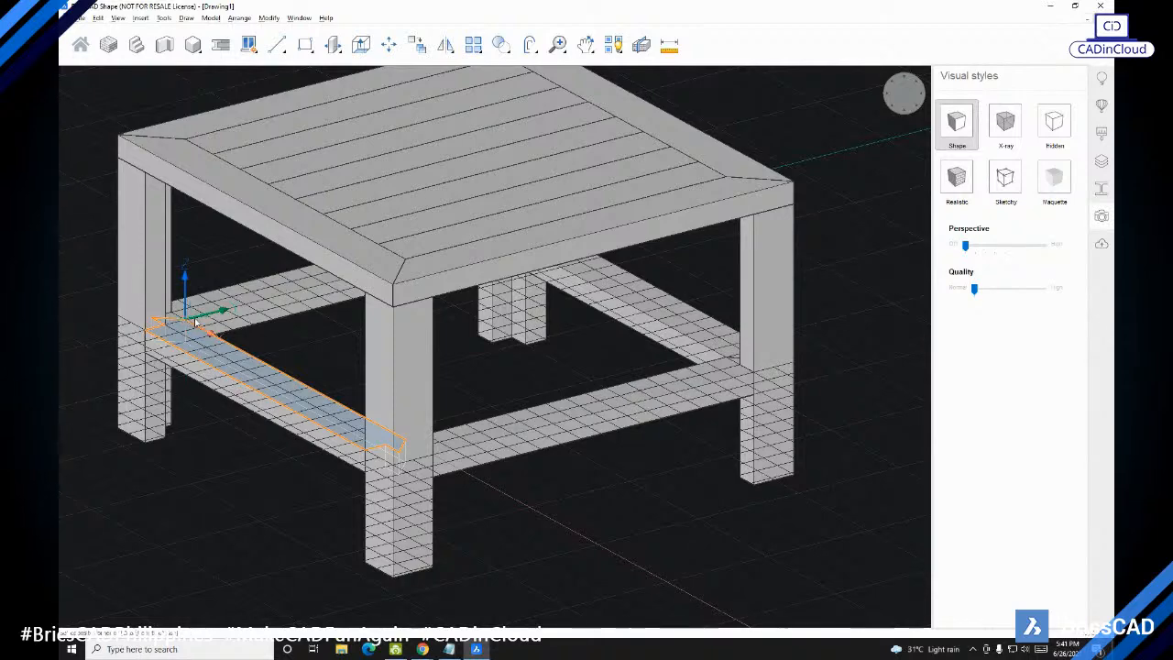
click(188, 321)
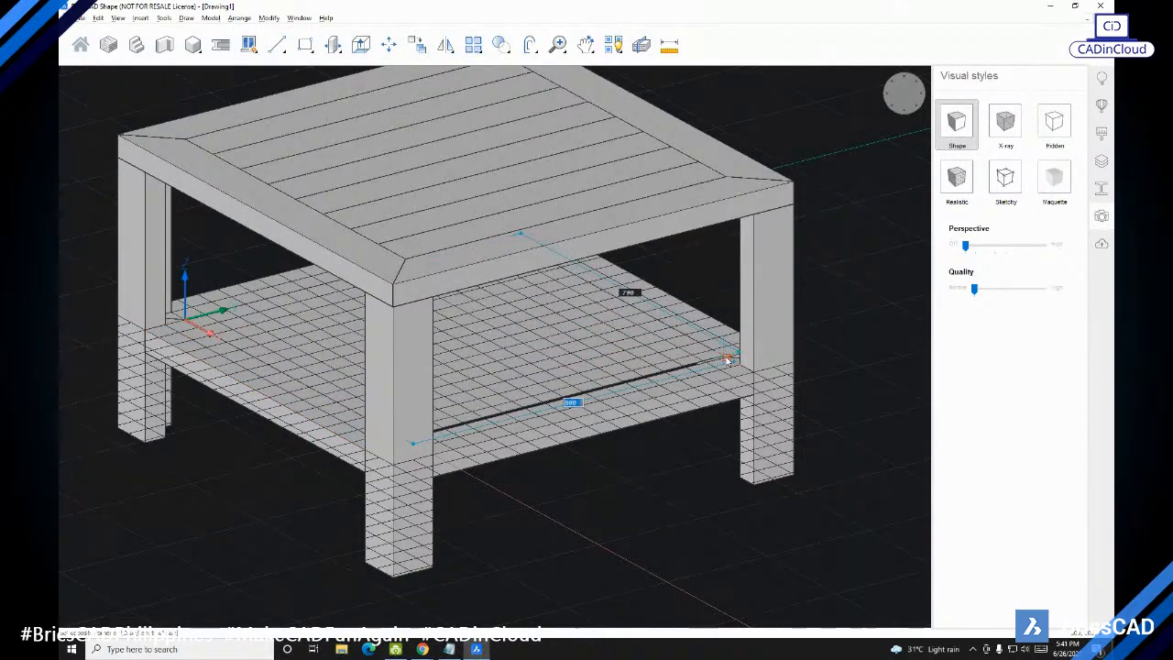
click(731, 355)
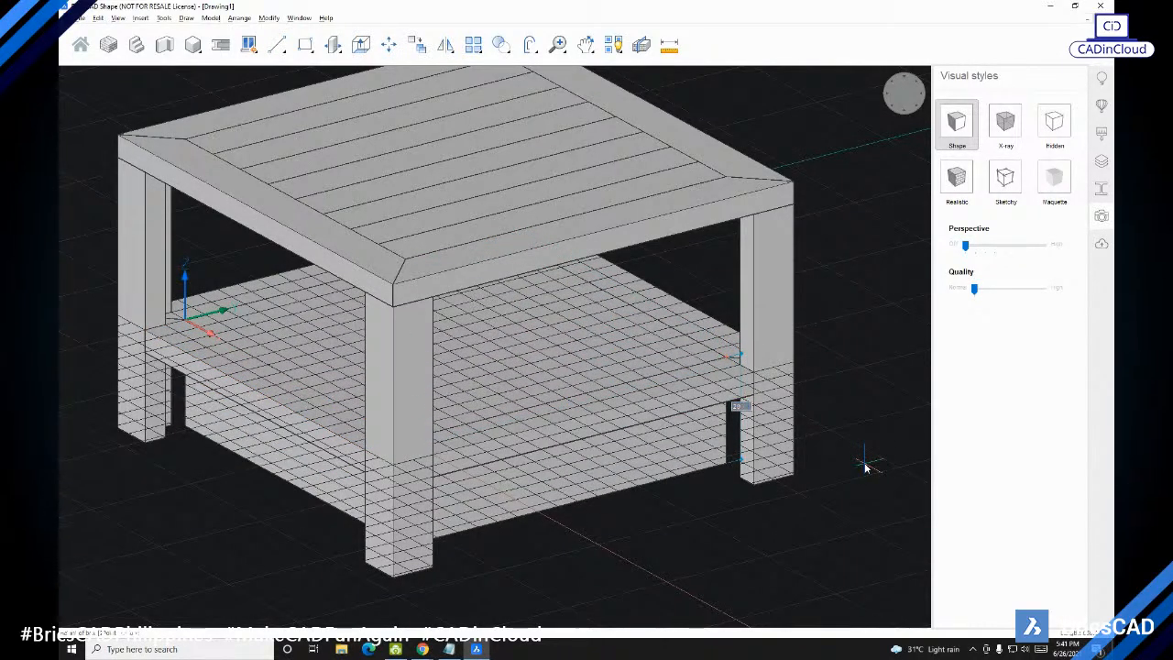
key(Return)
mouse_move(674, 449)
shift+middle_down()
mouse_move(654, 309)
mouse_move(550, 366)
mouse_move(639, 448)
mouse_move(339, 428)
mouse_move(650, 446)
mouse_move(660, 467)
shift+middle_up()
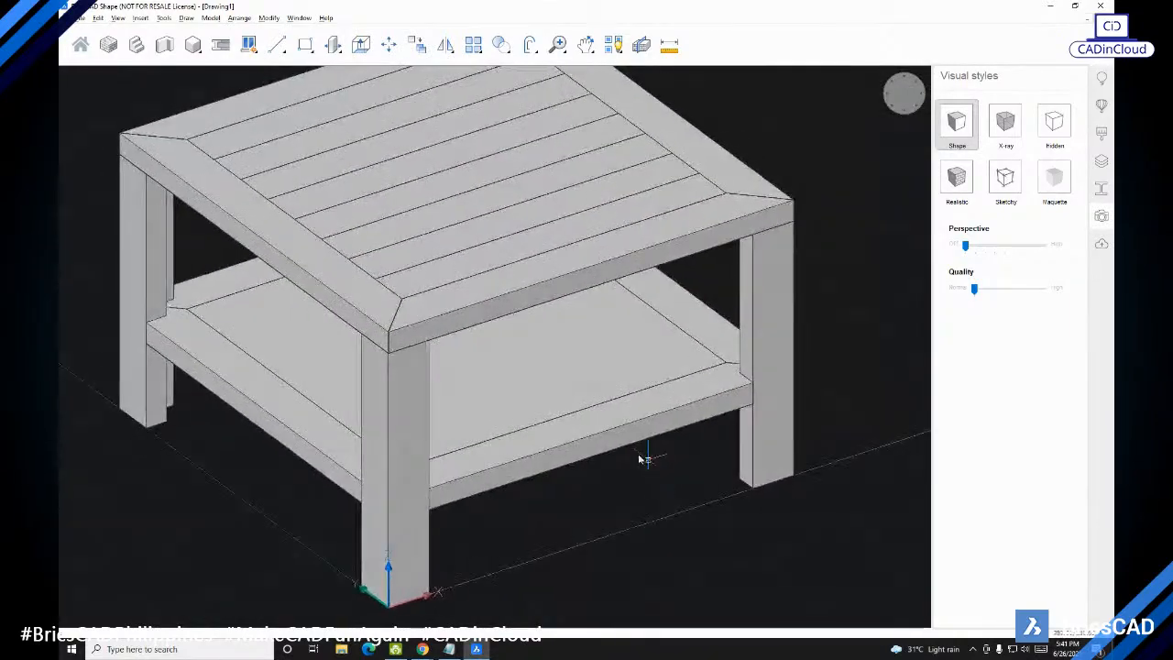
shift+middle_drag(514, 403, 526, 424)
scroll(528, 407, down, 3)
middle_drag(538, 377, 526, 319)
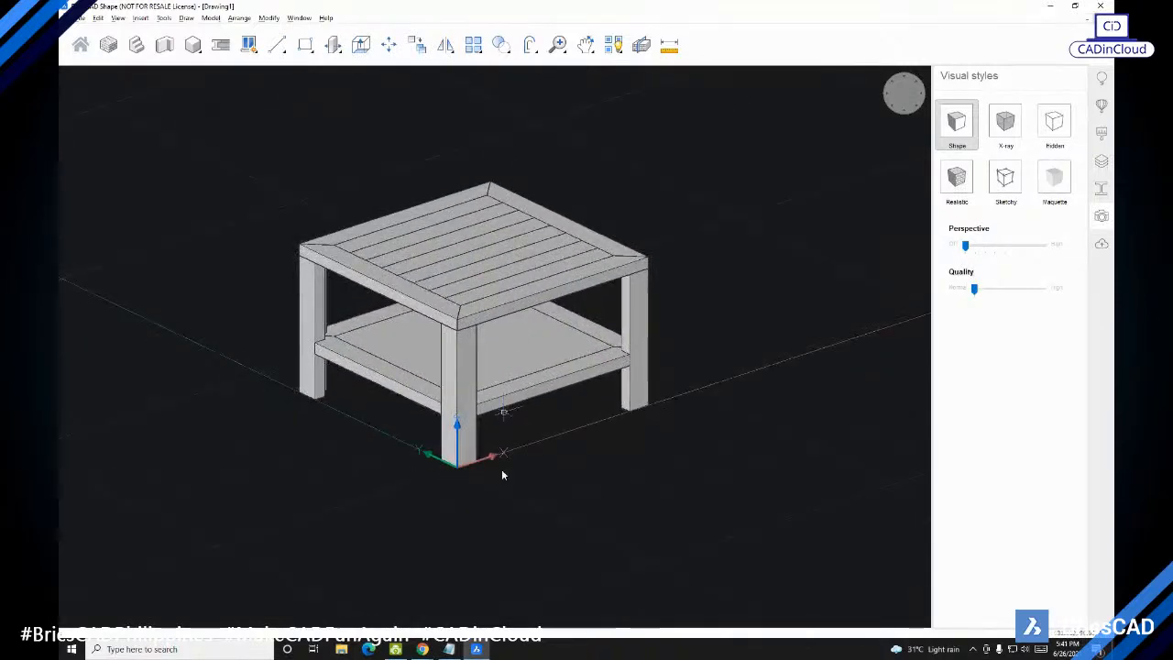
Step: Switch to Notepad, review the modeling command list by highlighting Extrude through Subtract, and return to the table model
click(449, 649)
click(823, 514)
drag(857, 513, 791, 483)
drag(955, 468, 804, 246)
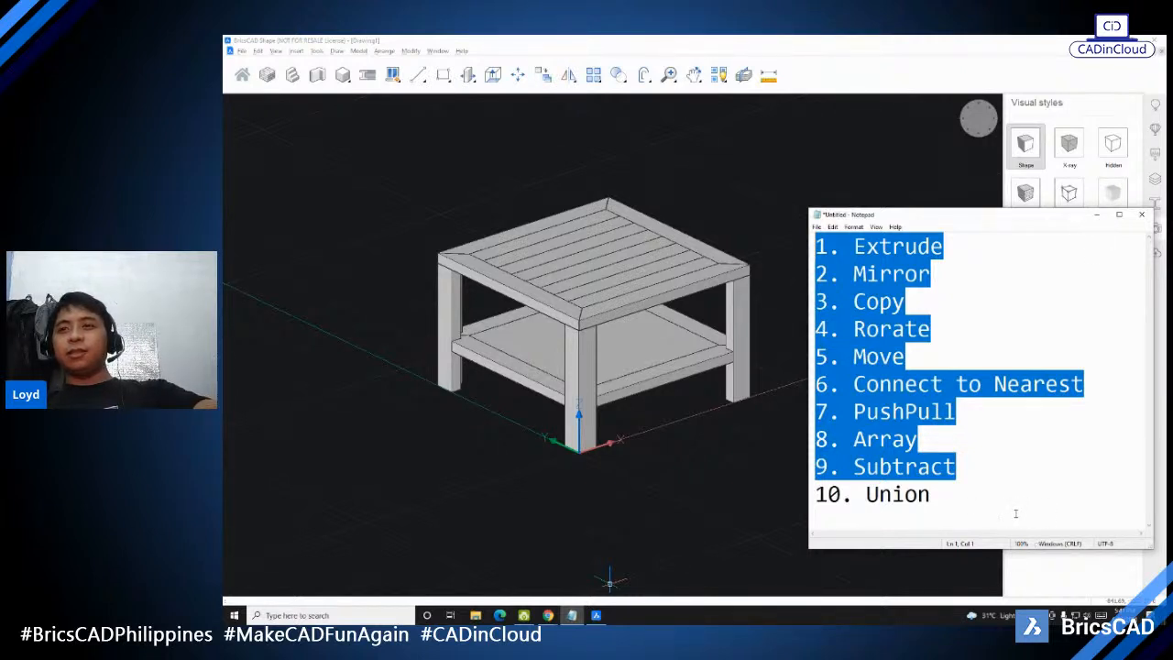
click(1097, 214)
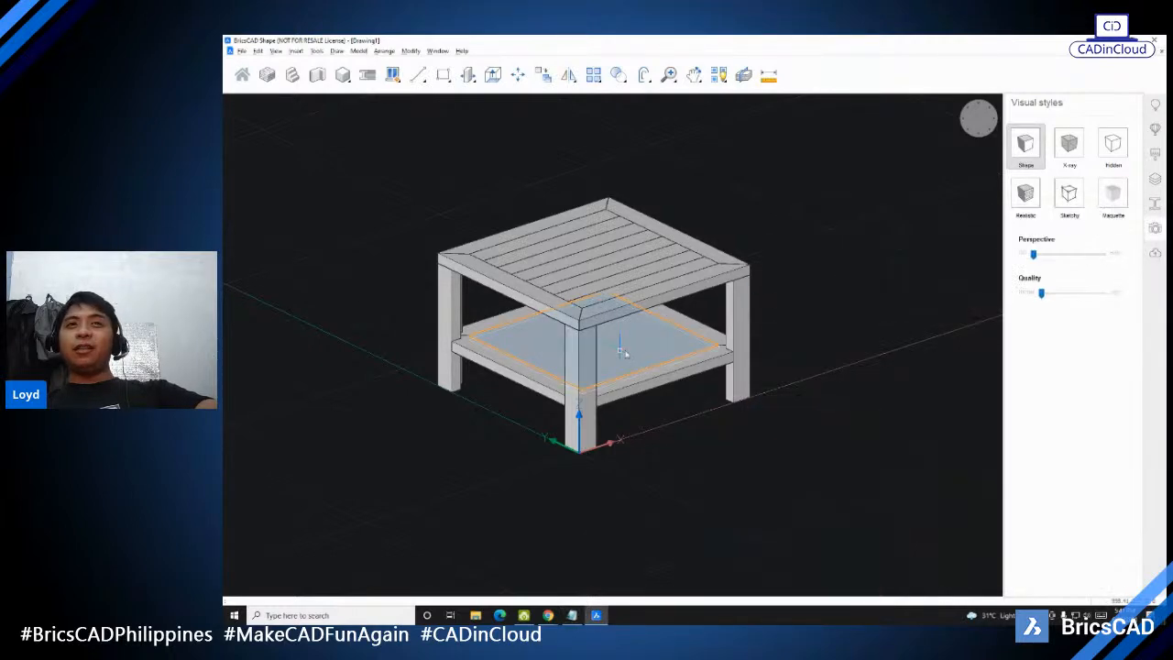
Step: Display the Wood category of the render materials library
scroll(632, 355, up, 5)
shift+middle_drag(713, 371, 683, 412)
shift+middle_drag(694, 492, 722, 462)
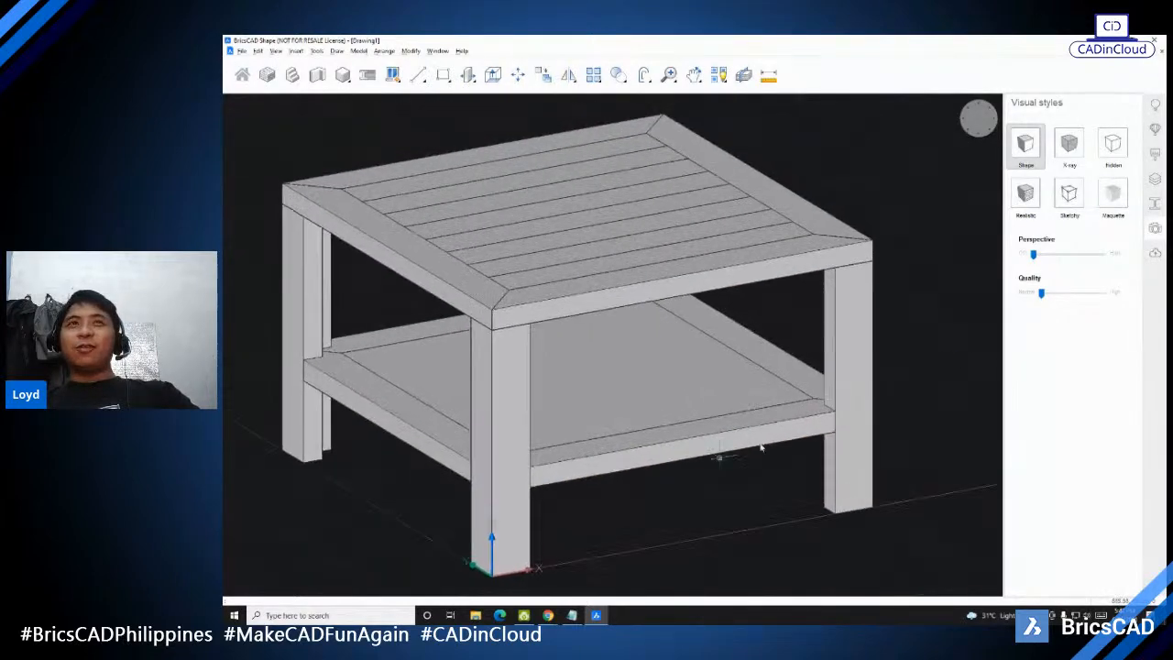
click(1157, 154)
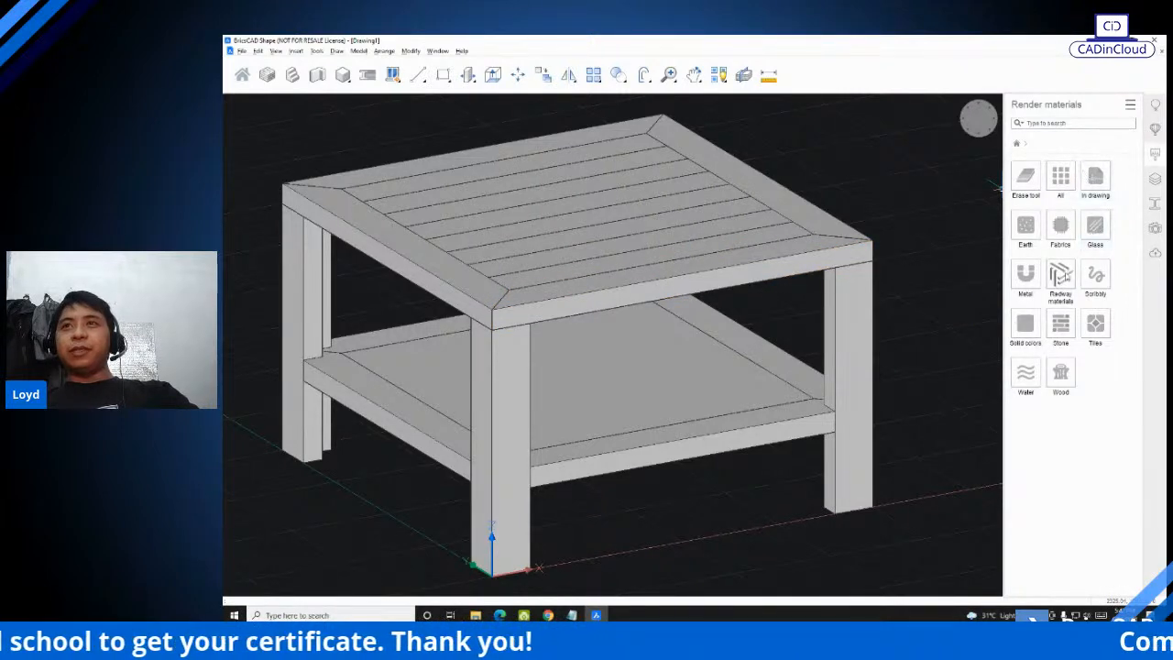
shift+middle_drag(890, 374, 800, 332)
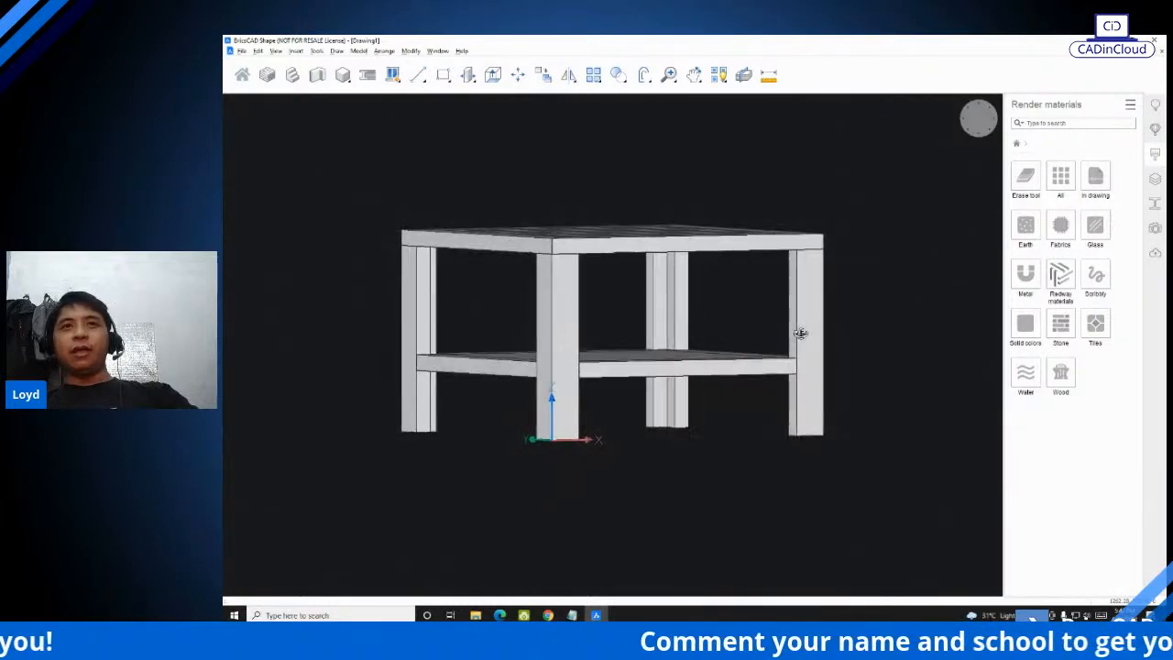
click(1060, 374)
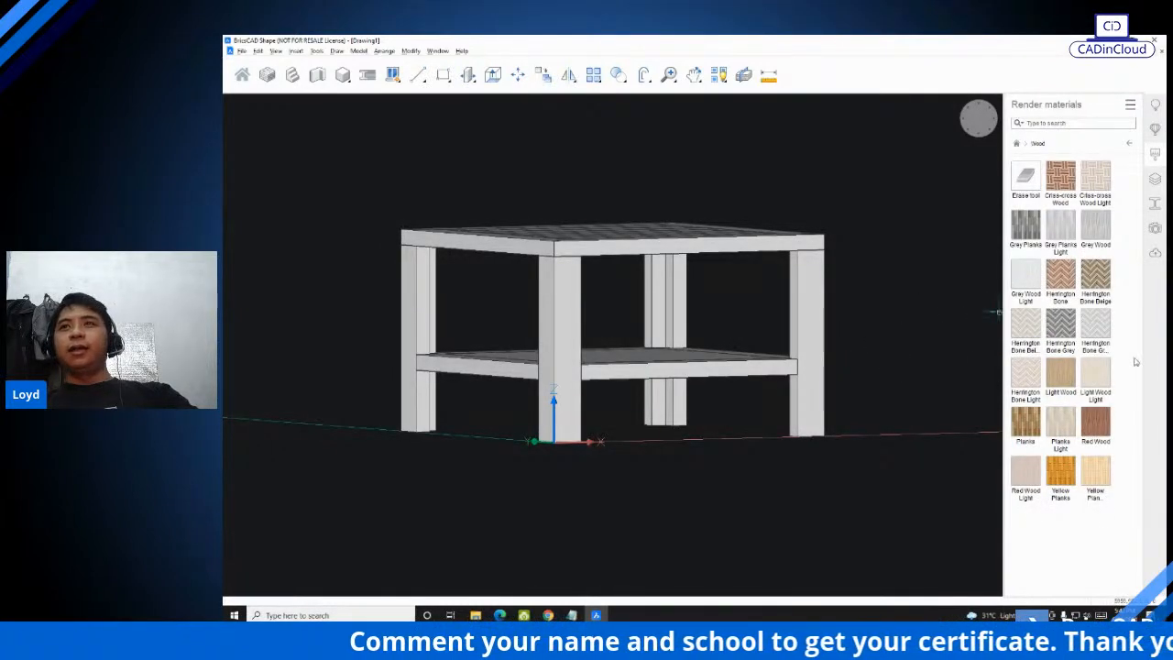
Step: Assign the Red Wood material to the front corner leg and the neighbouring leg along the X axis
click(1095, 423)
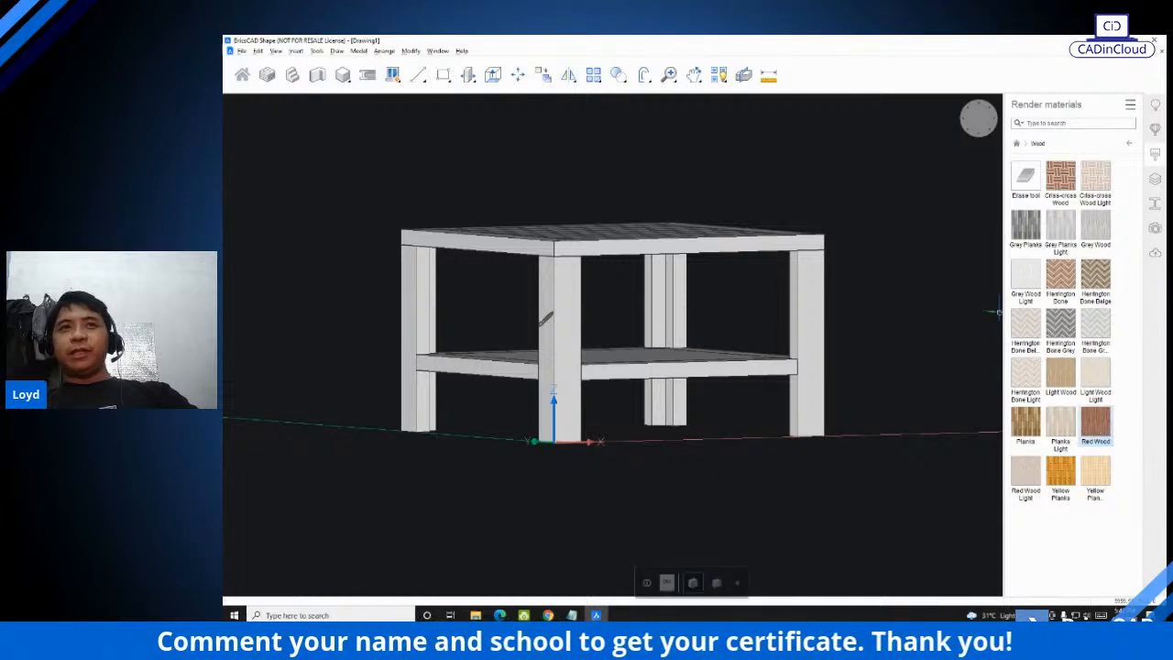
scroll(555, 299, up, 2)
click(575, 296)
click(570, 306)
mouse_move(570, 321)
shift+middle_down()
mouse_move(865, 345)
mouse_move(539, 321)
mouse_move(744, 332)
shift+middle_up()
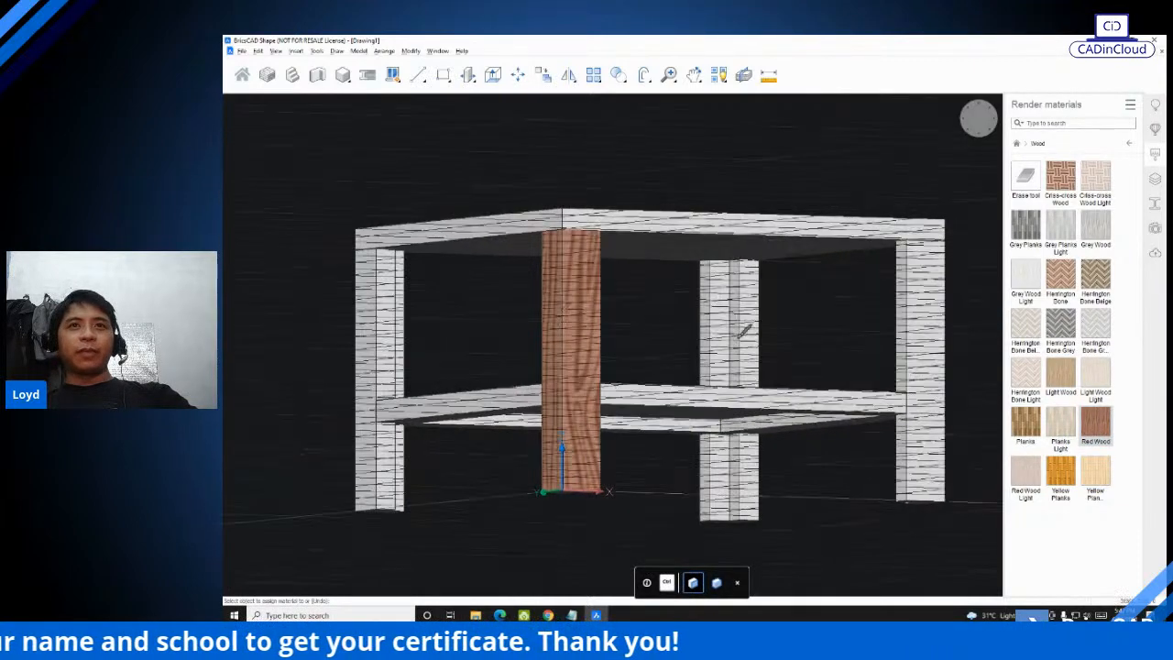
click(912, 313)
mouse_move(930, 343)
shift+middle_down()
mouse_move(734, 371)
mouse_move(929, 331)
shift+middle_up()
click(820, 337)
scroll(789, 345, down, 4)
key(Escape)
Step: Select all four table legs together and apply the Red Wood material to them
drag(860, 312, 468, 319)
shift+middle_drag(690, 318, 741, 354)
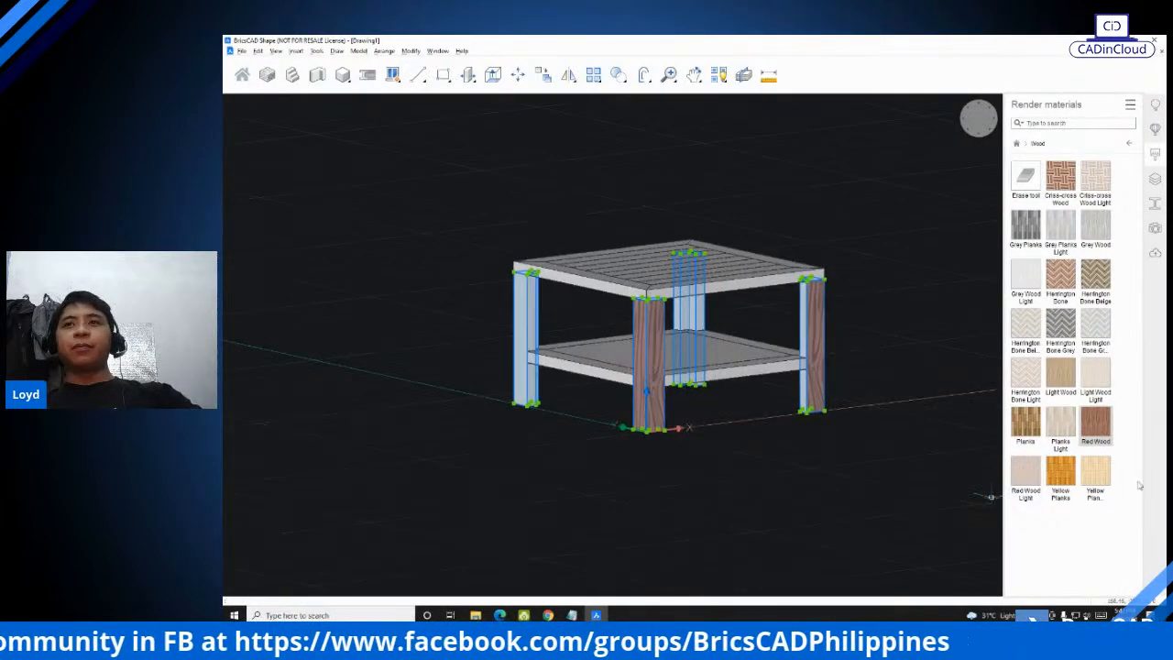
click(1097, 431)
scroll(644, 340, up, 5)
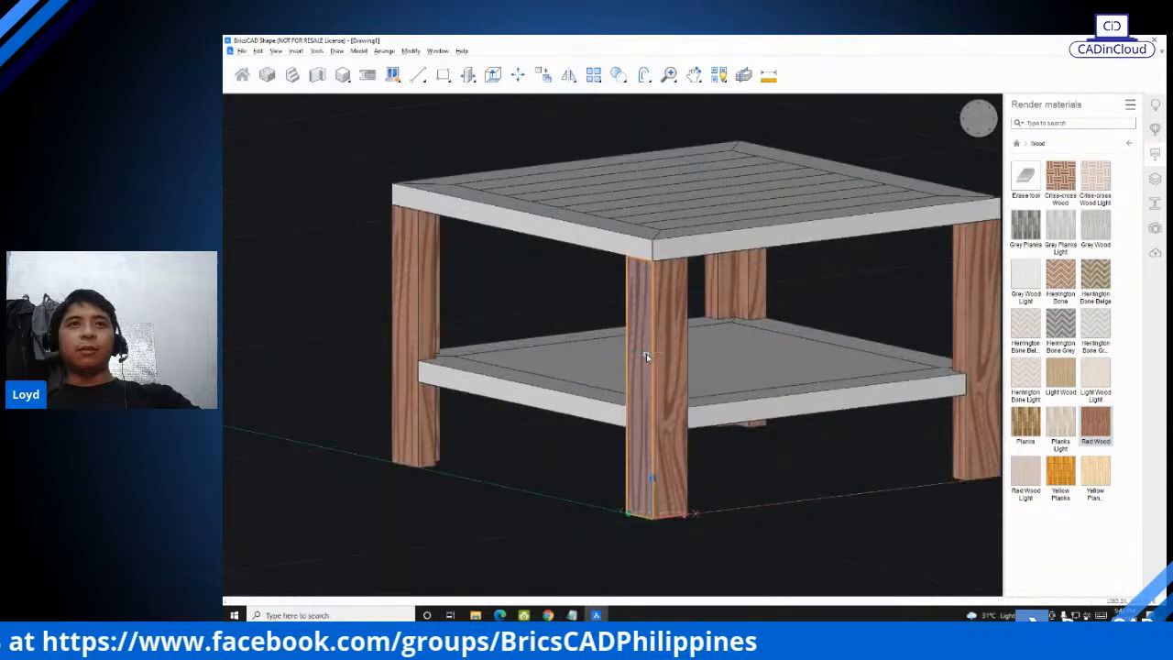
middle_drag(446, 356, 296, 338)
shift+middle_drag(615, 356, 763, 409)
scroll(676, 421, down, 4)
middle_drag(595, 375, 687, 375)
shift+middle_drag(614, 331, 667, 353)
scroll(660, 348, up, 3)
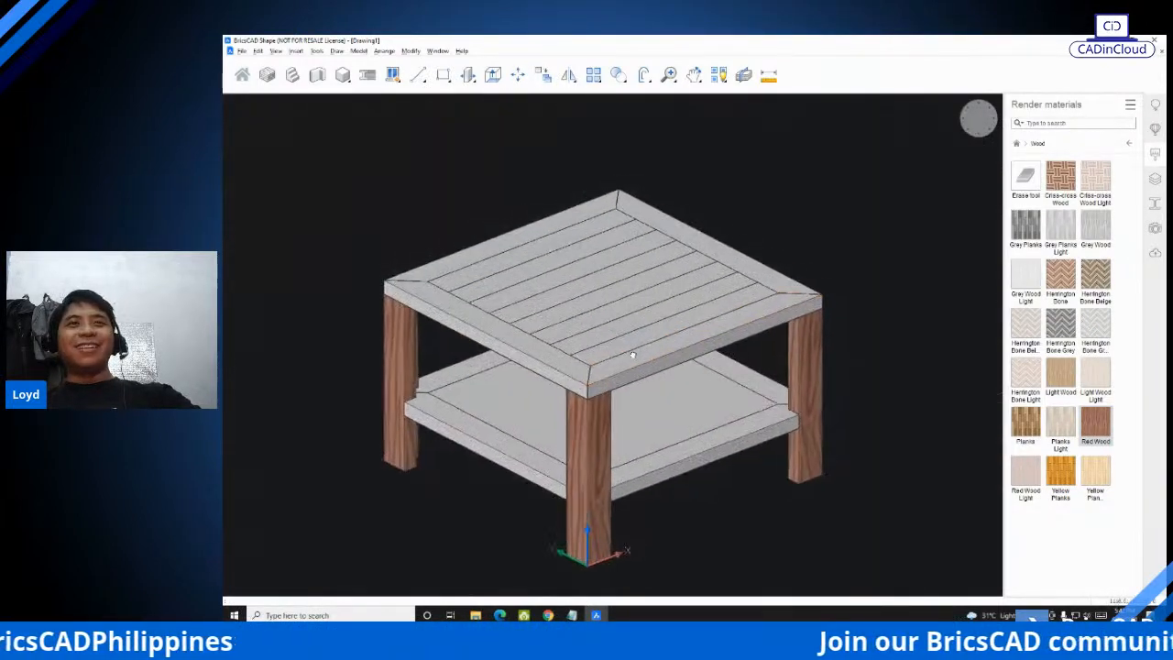
Step: Select the four border pieces framing the table top and apply the Red Wood material to them
click(510, 356)
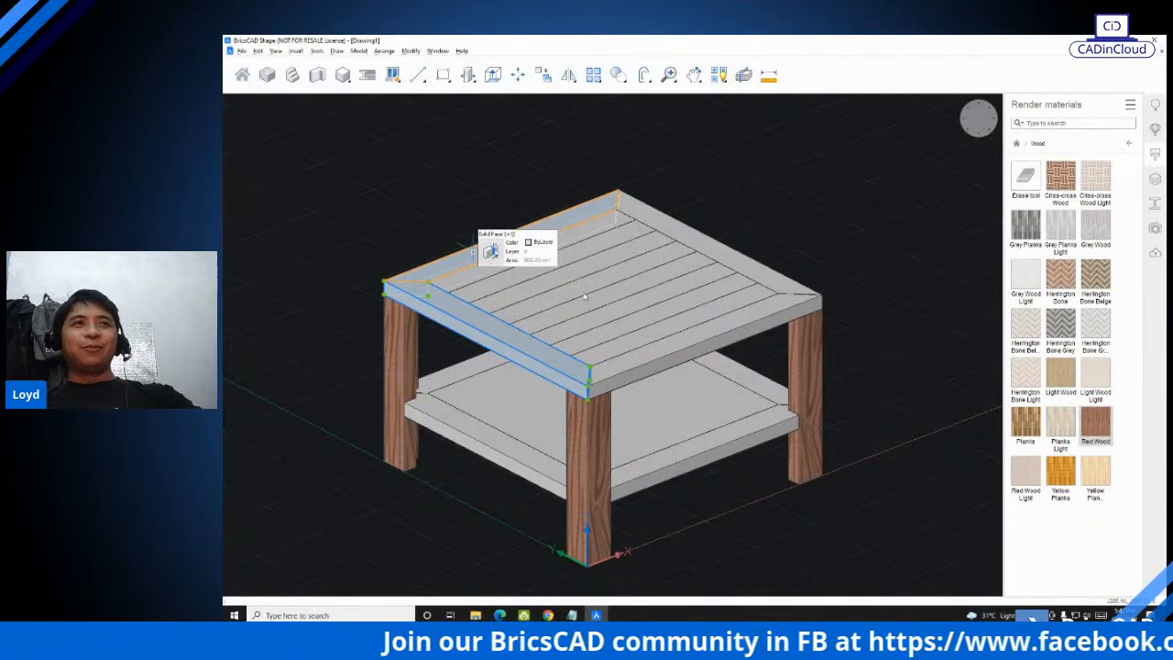
key(Escape)
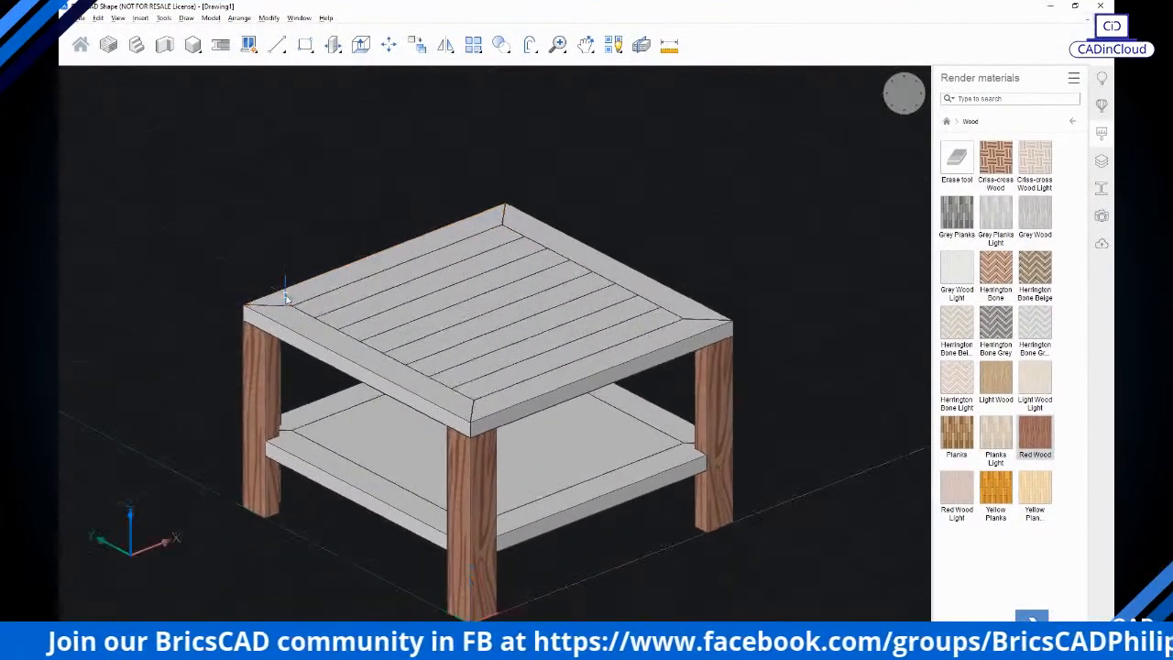
click(286, 296)
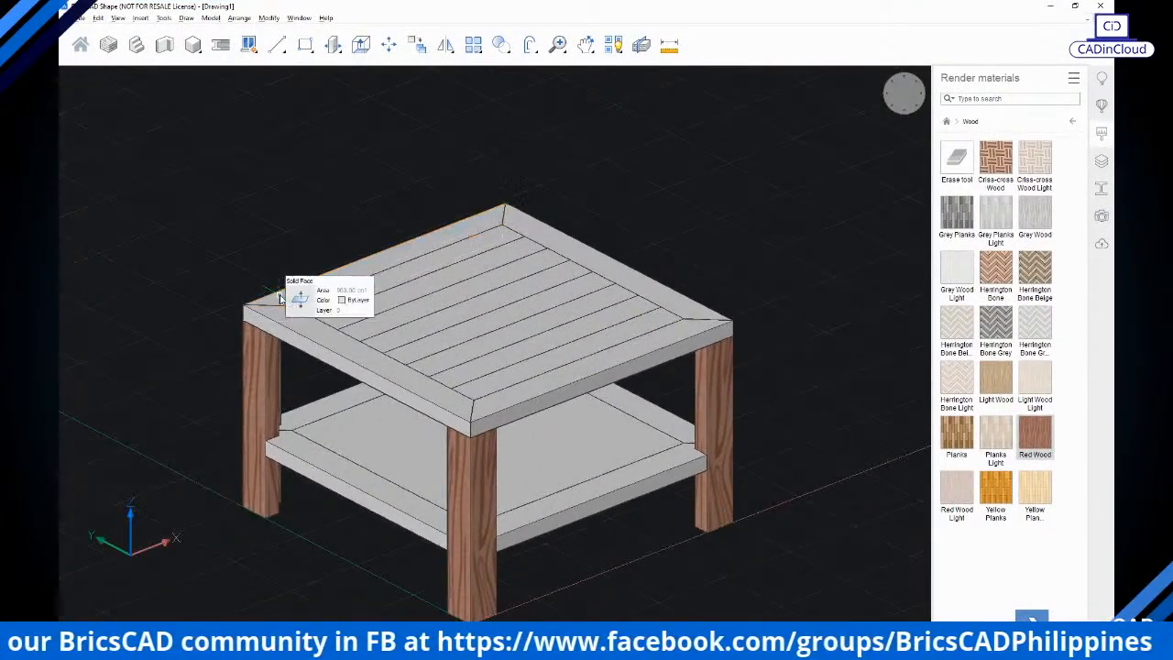
click(611, 262)
click(658, 354)
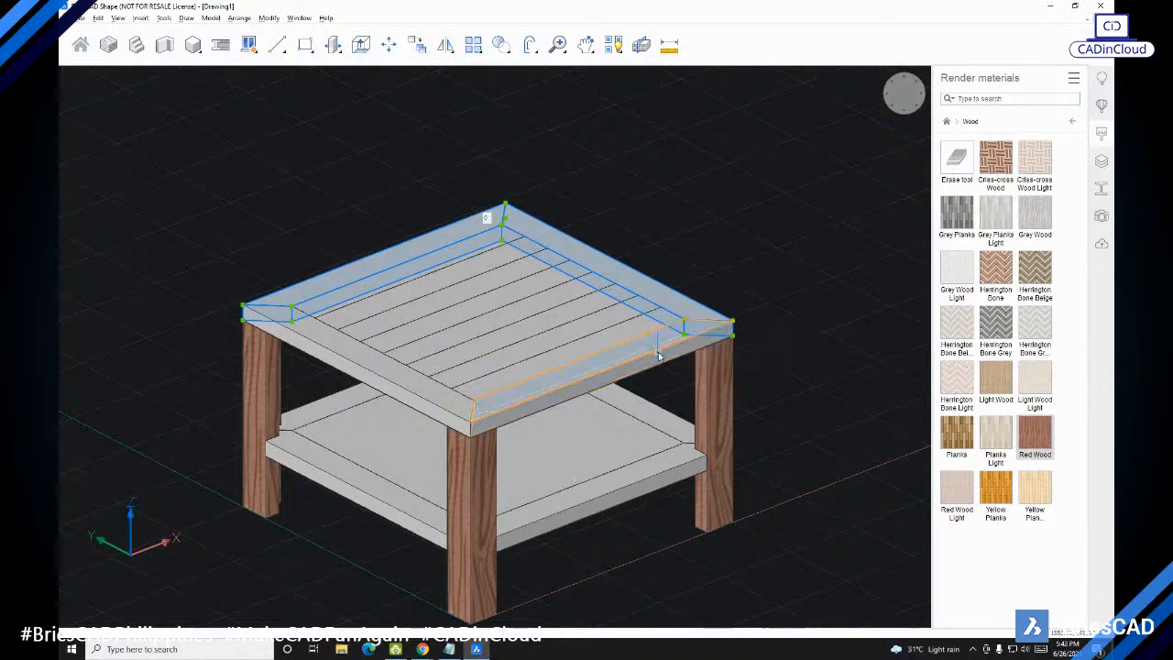
click(408, 384)
key(Tab)
key(Tab)
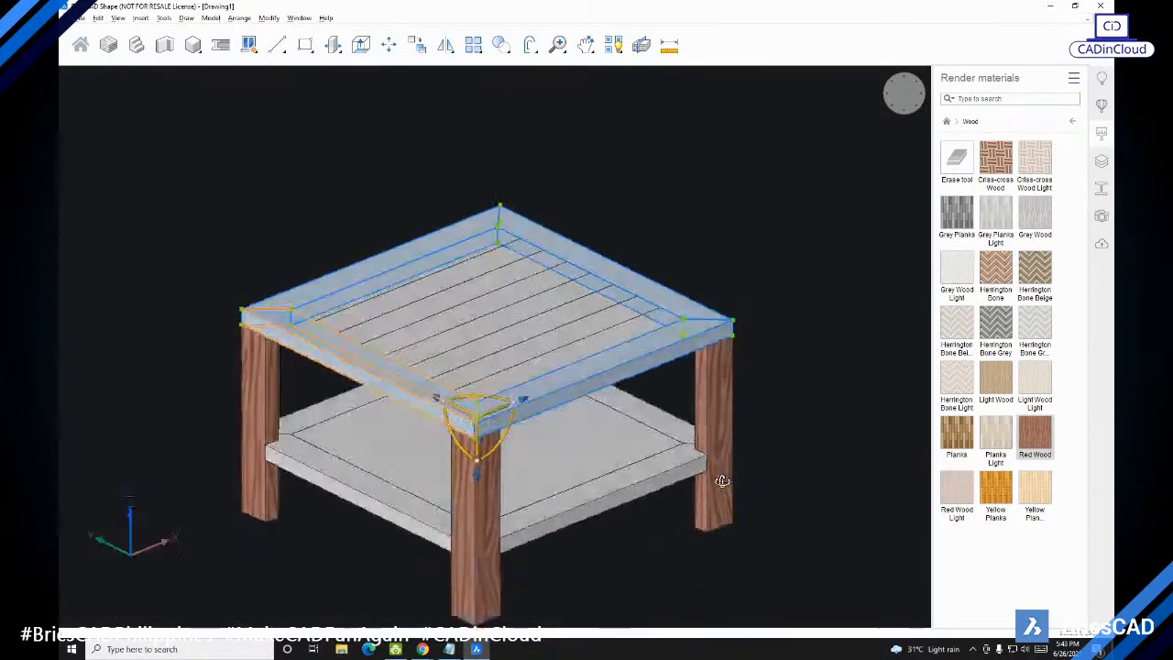
click(1047, 447)
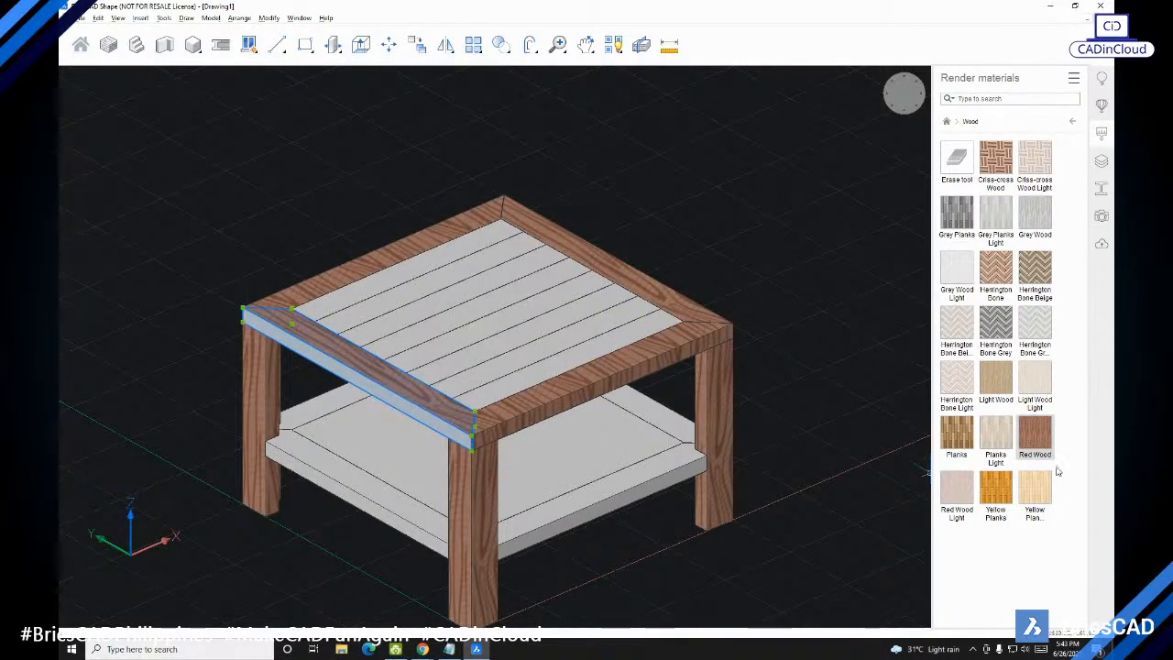
click(1019, 446)
Step: Apply the Solid Color Aqua 3 material to the lower shelf's trim piece along the X axis
shift+middle_drag(688, 442, 704, 424)
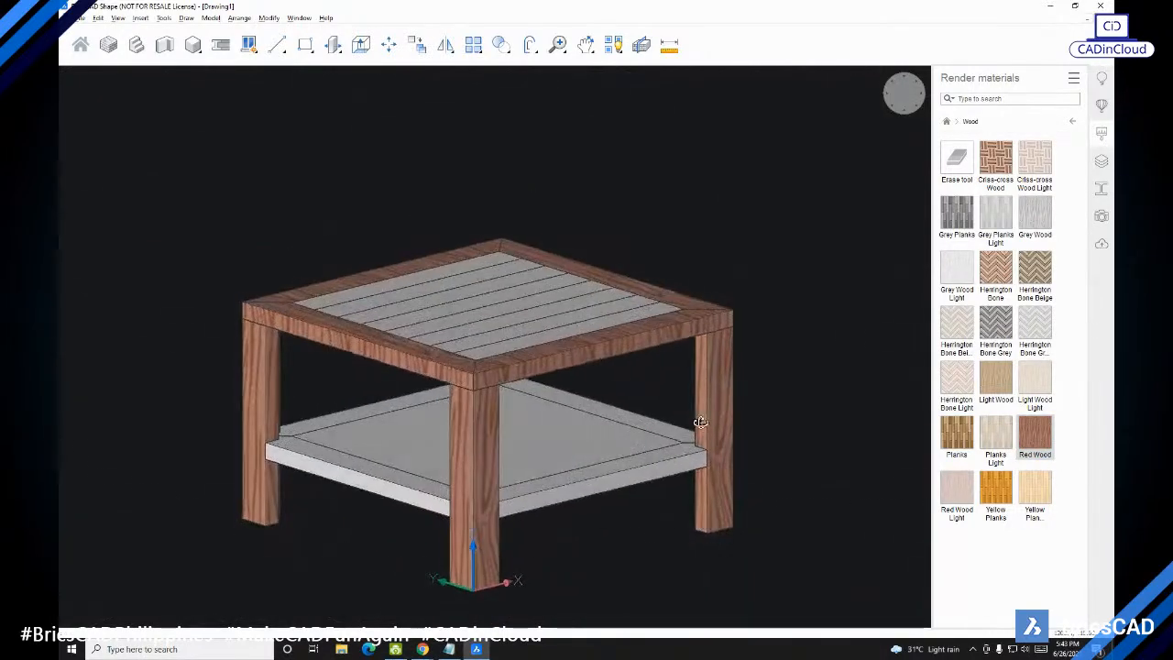
click(642, 470)
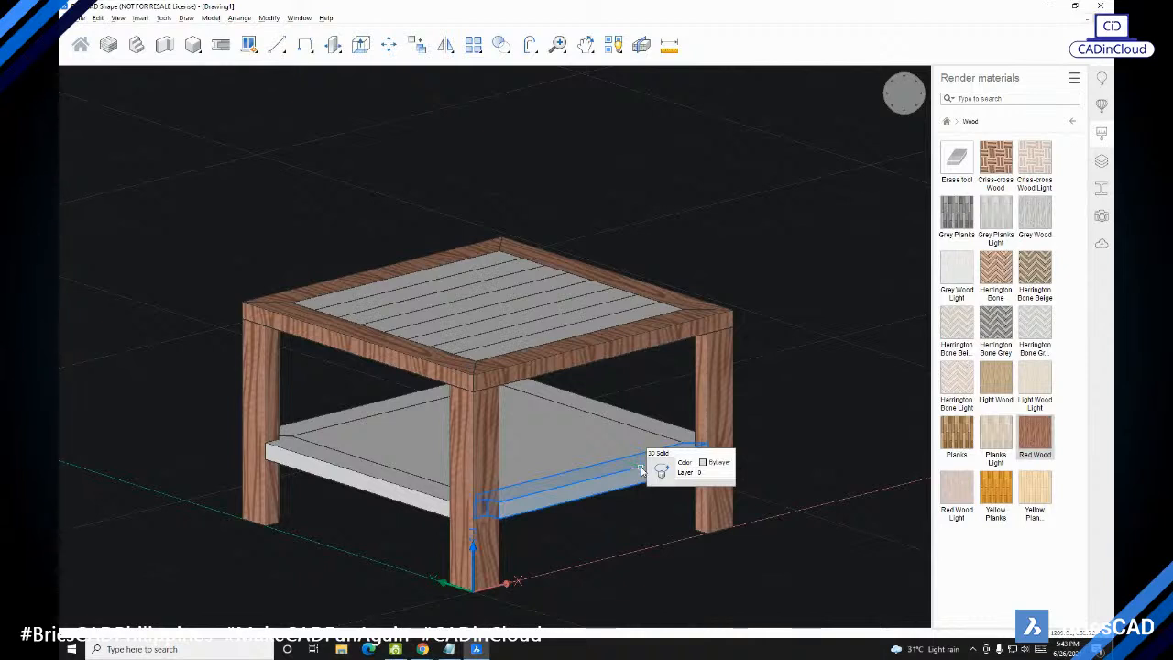
click(643, 470)
shift+middle_drag(748, 470, 766, 510)
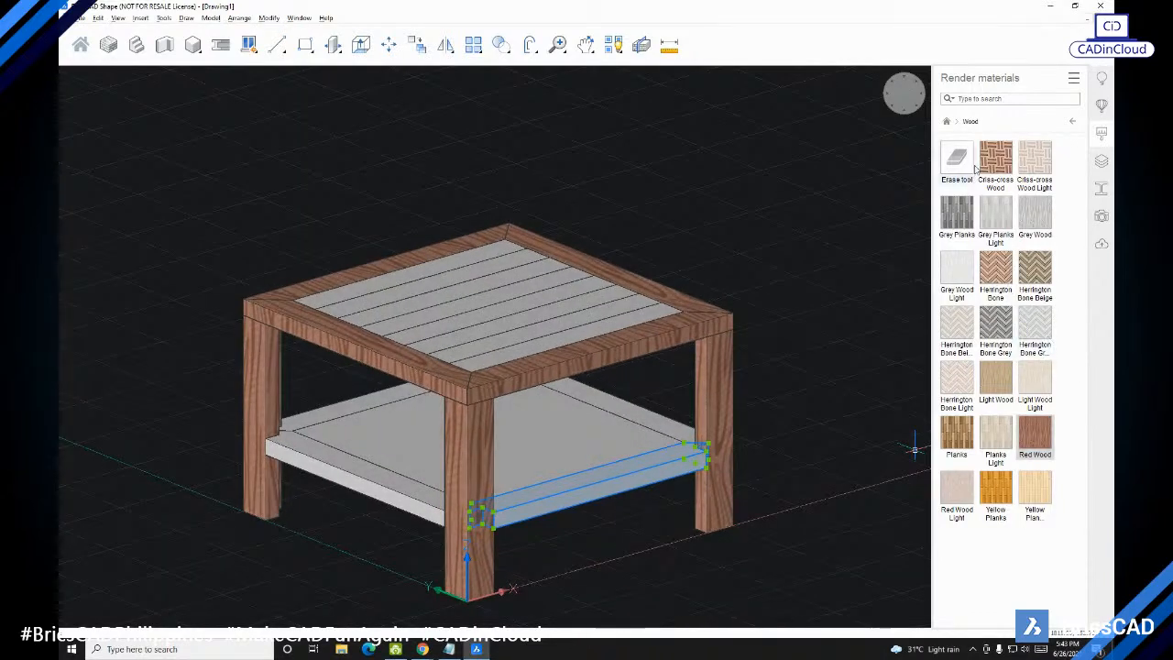
click(1073, 125)
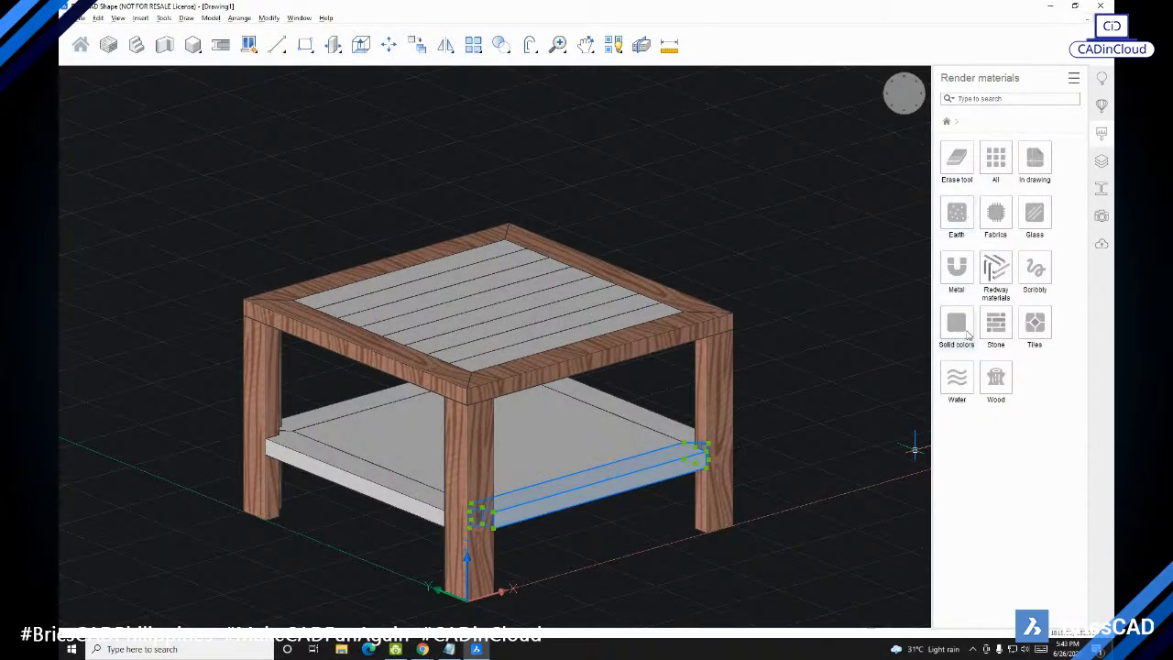
click(958, 275)
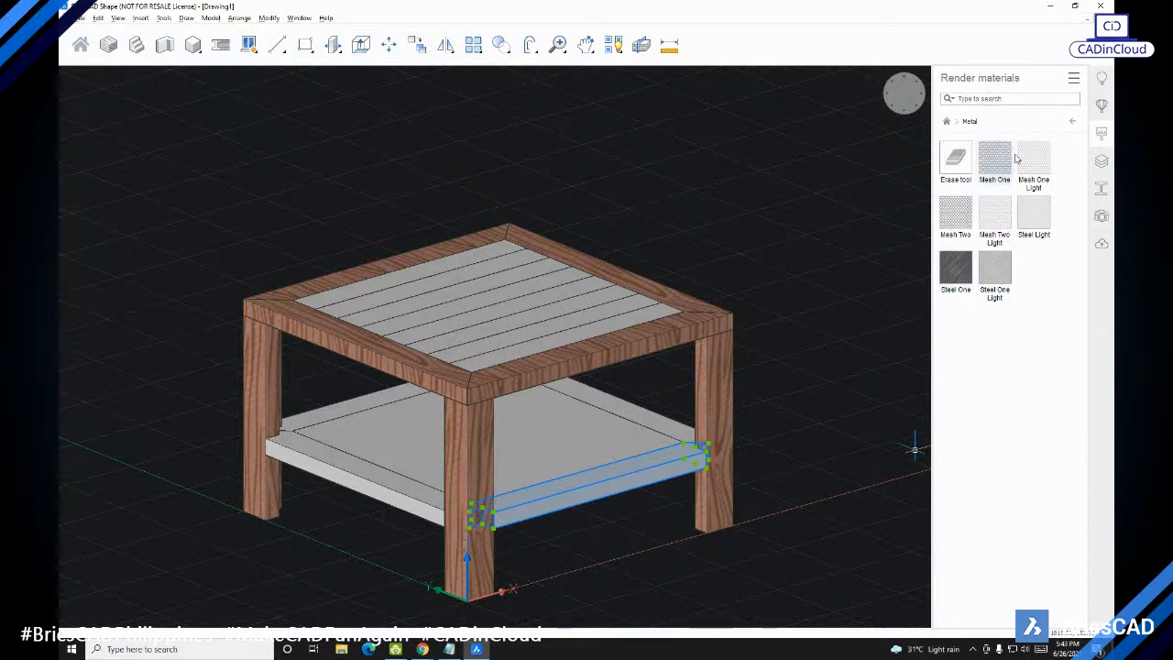
click(1073, 123)
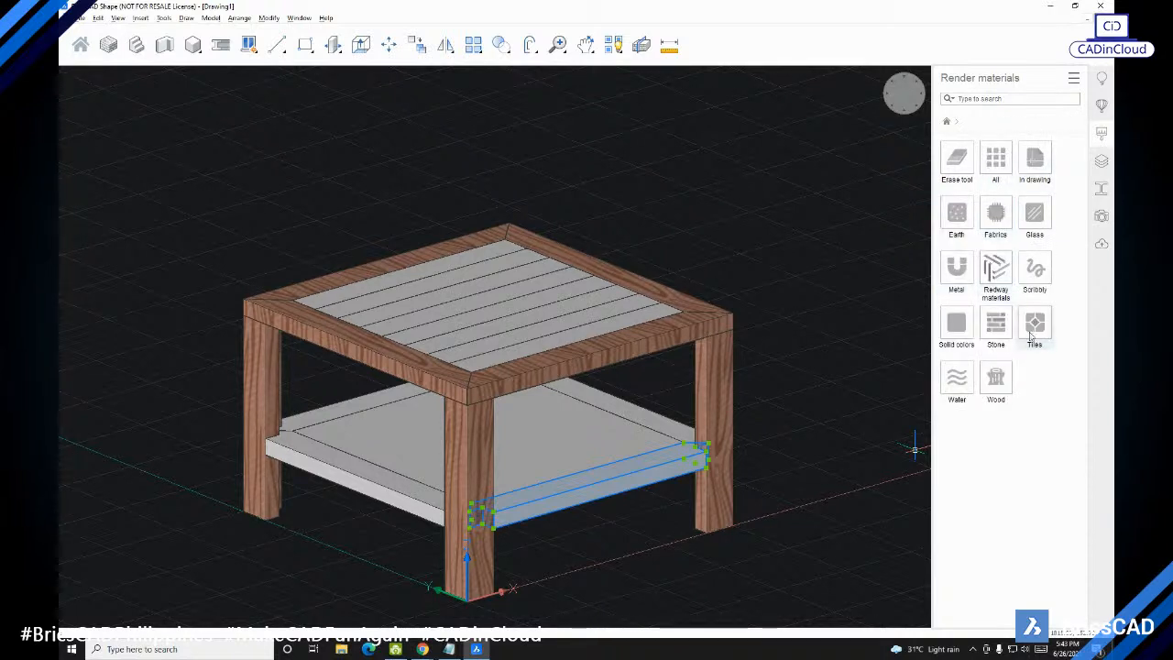
click(953, 339)
scroll(984, 388, down, 3)
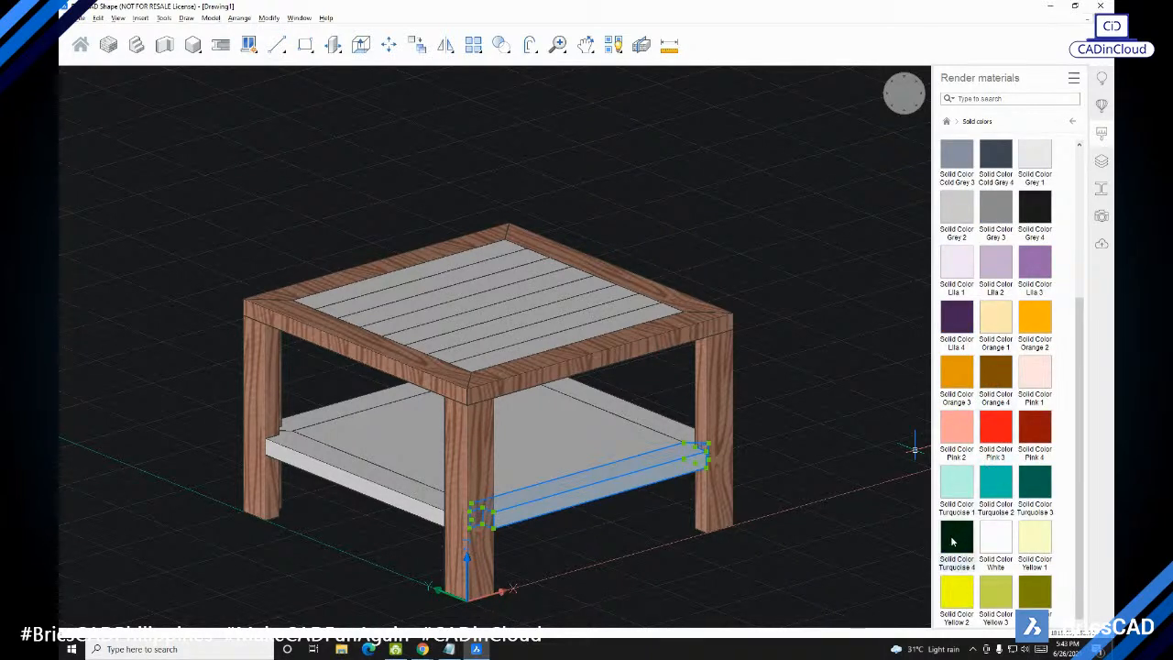
scroll(954, 541, up, 3)
click(953, 220)
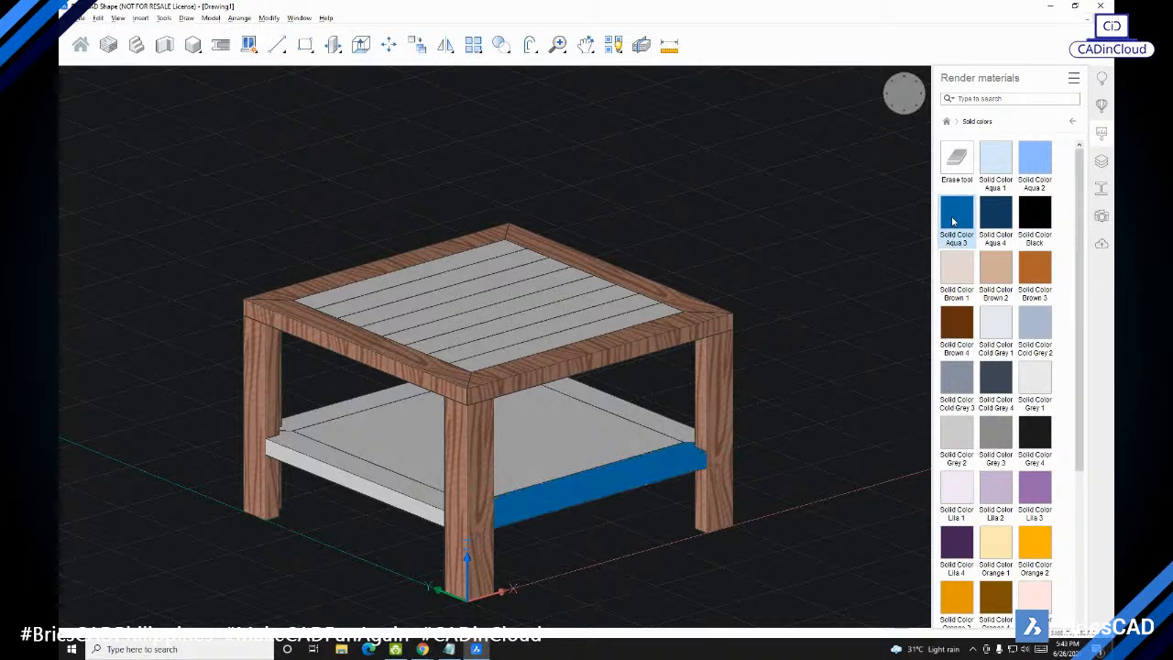
Step: Replace the material of the X-axis shelf trim piece with Solid Color Yellow 2
scroll(961, 499, down, 3)
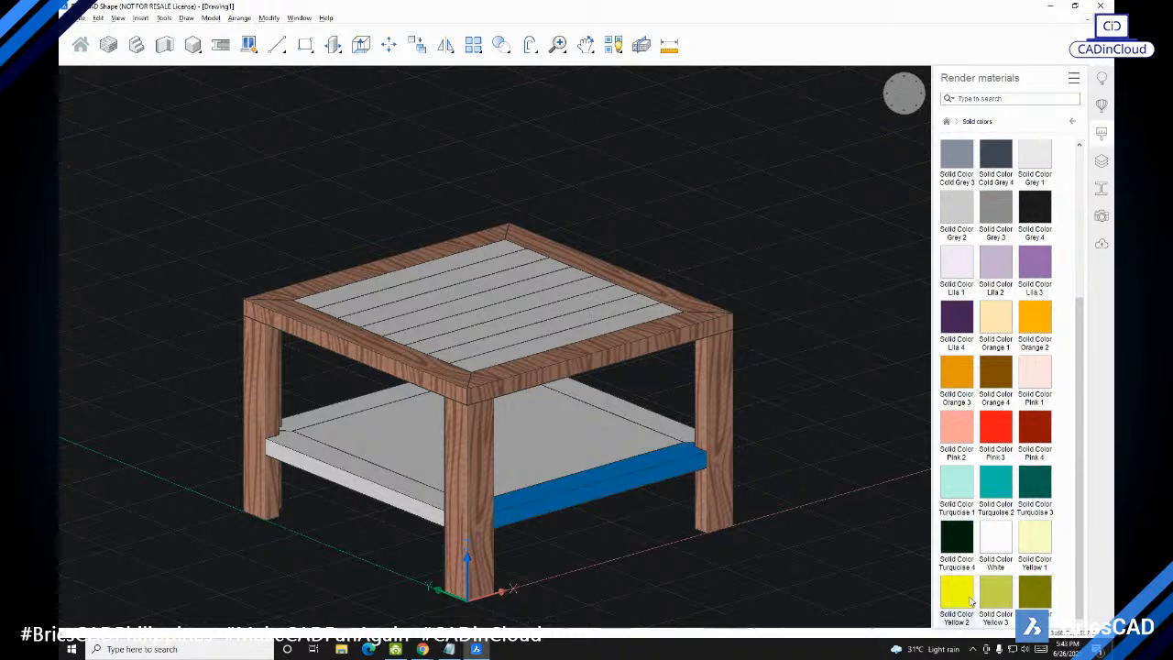
click(612, 472)
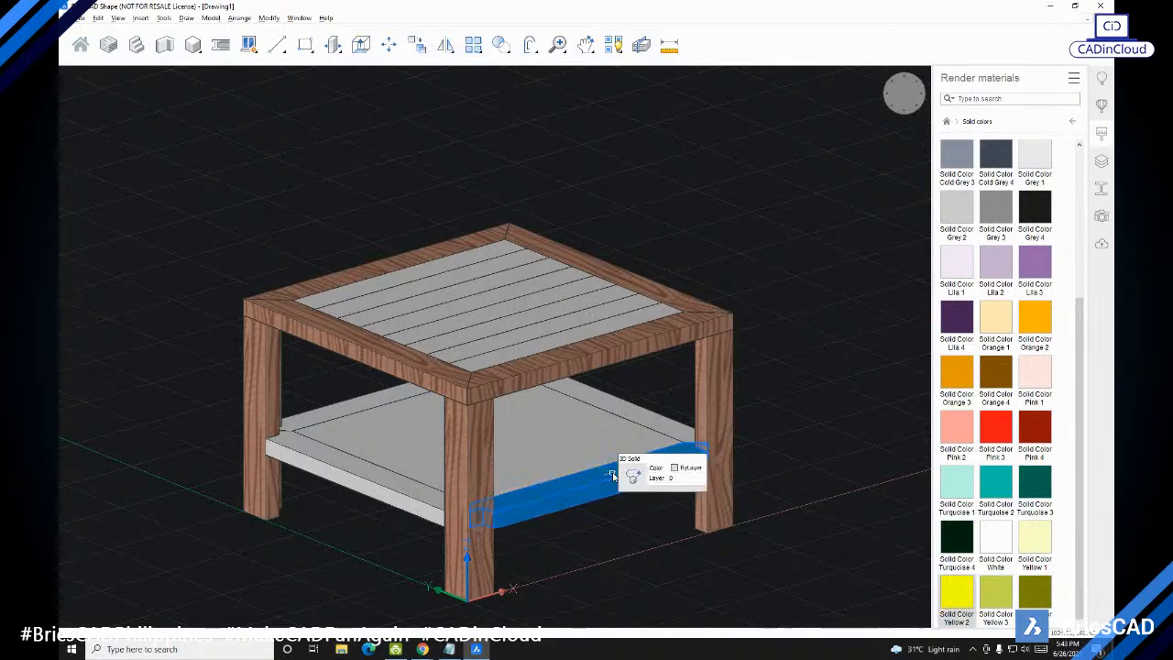
click(966, 602)
Step: Select the other three trim pieces of the lower shelf and apply Solid Color Yellow 2 to them
shift+middle_drag(833, 498, 676, 432)
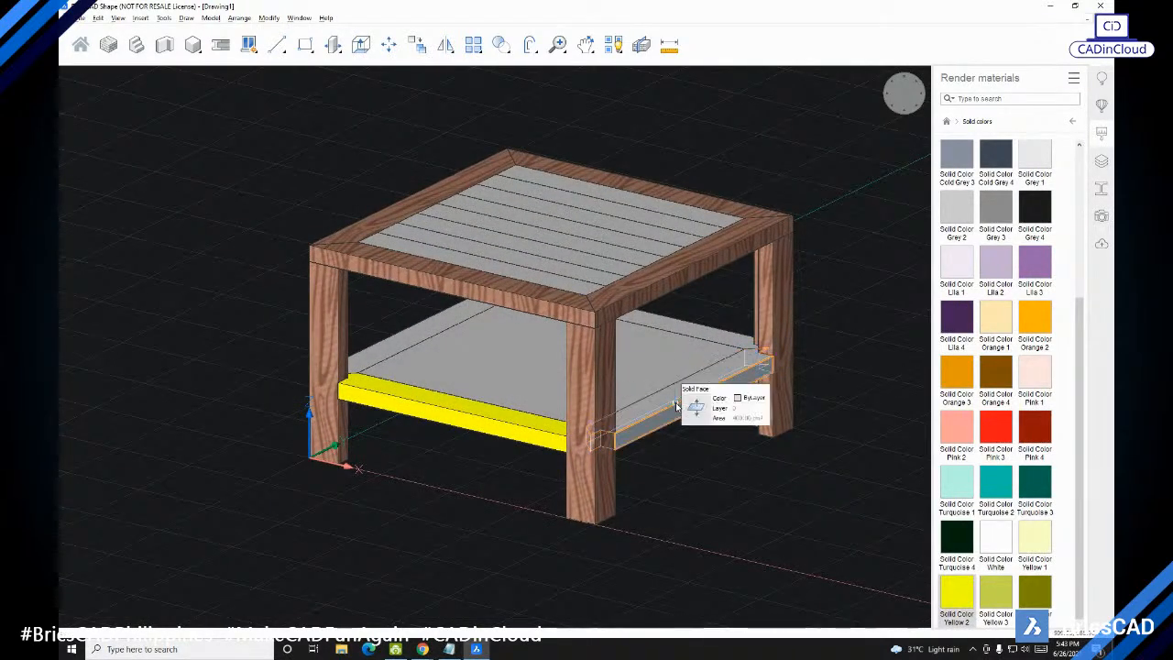
click(675, 402)
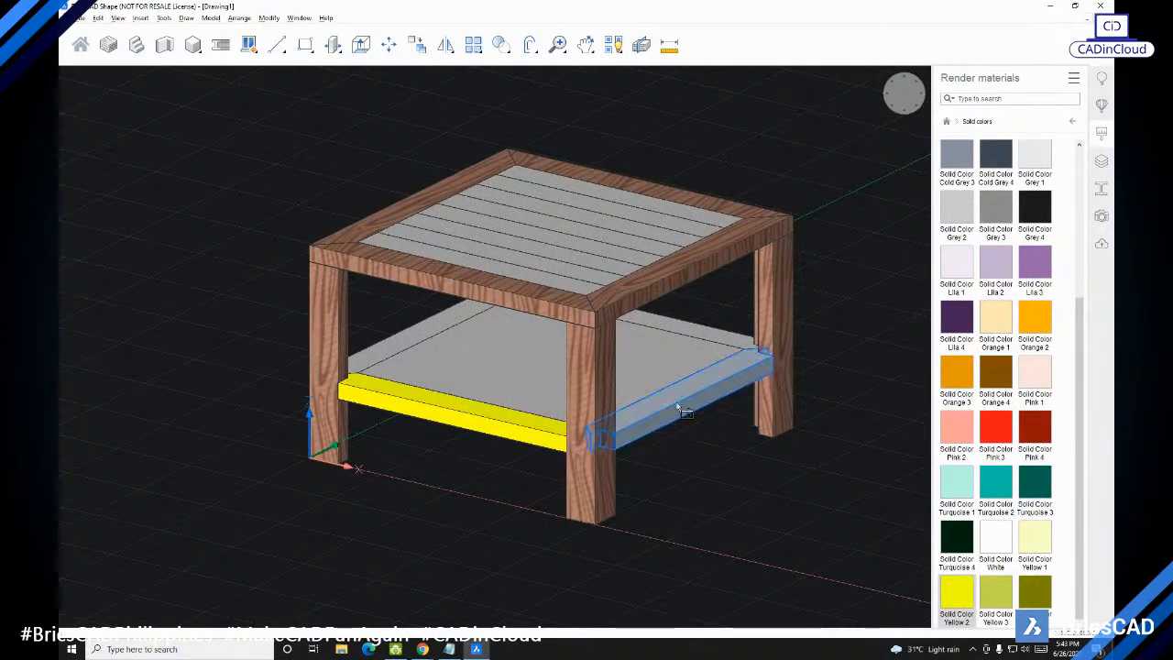
click(721, 328)
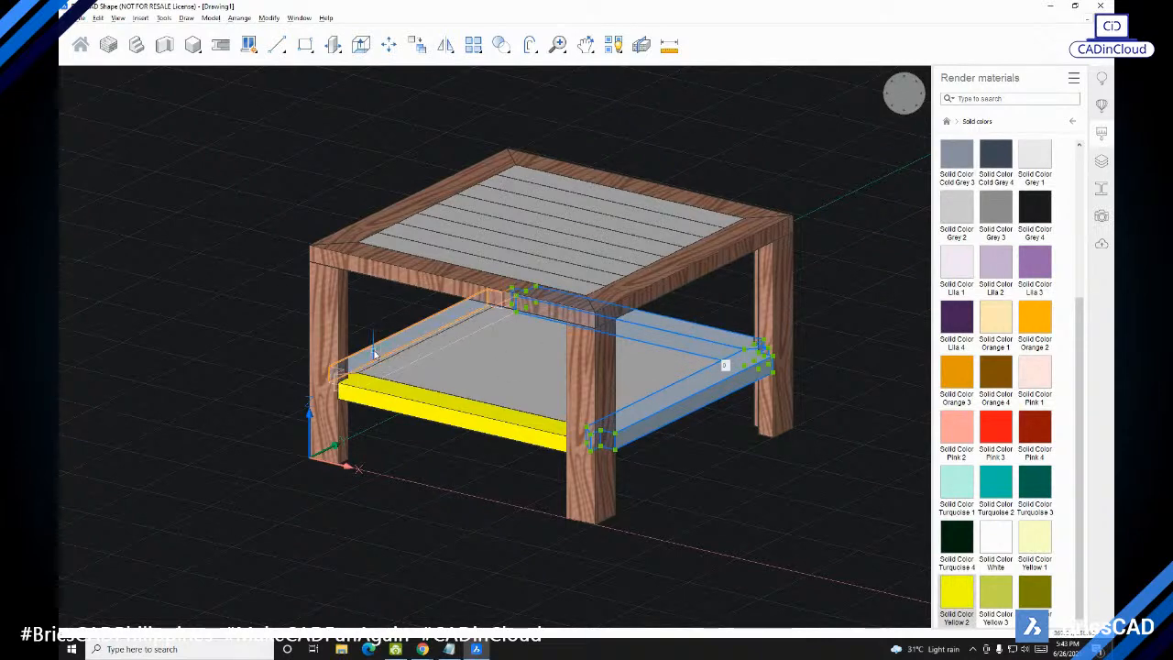
click(374, 354)
click(959, 597)
Step: Select all the slats of the table top and apply the Glass Green material to them
shift+middle_drag(852, 472, 771, 464)
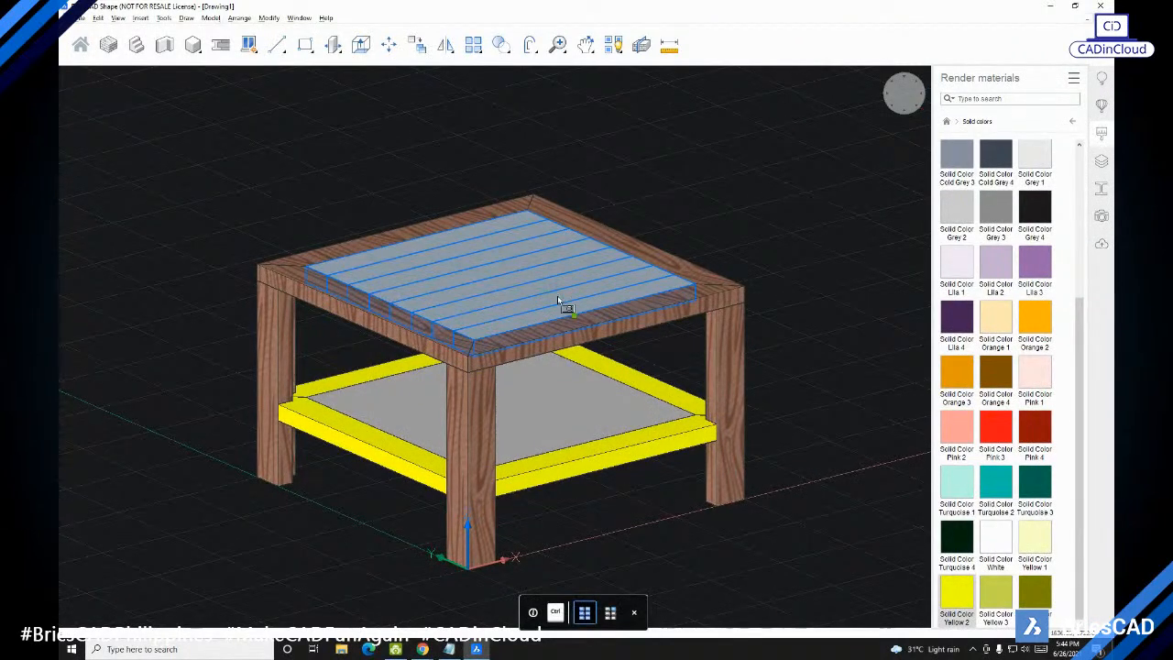
mouse_move(557, 296)
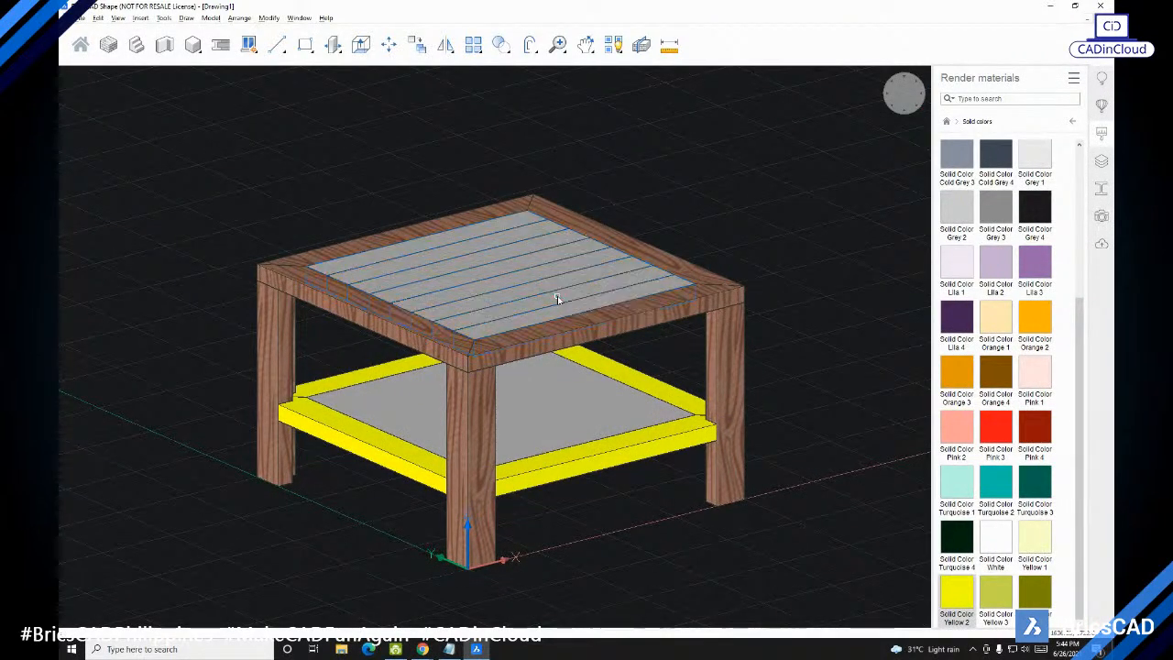
key(Return)
shift+middle_drag(534, 290, 496, 279)
drag(320, 152, 696, 352)
click(1074, 123)
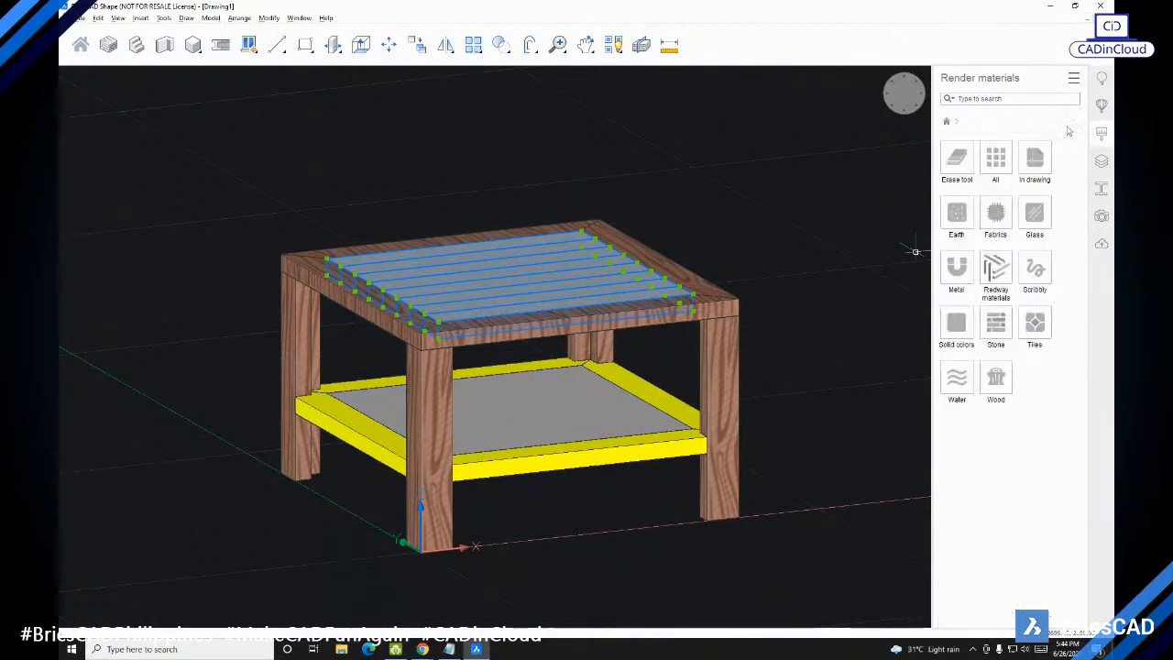
click(1036, 217)
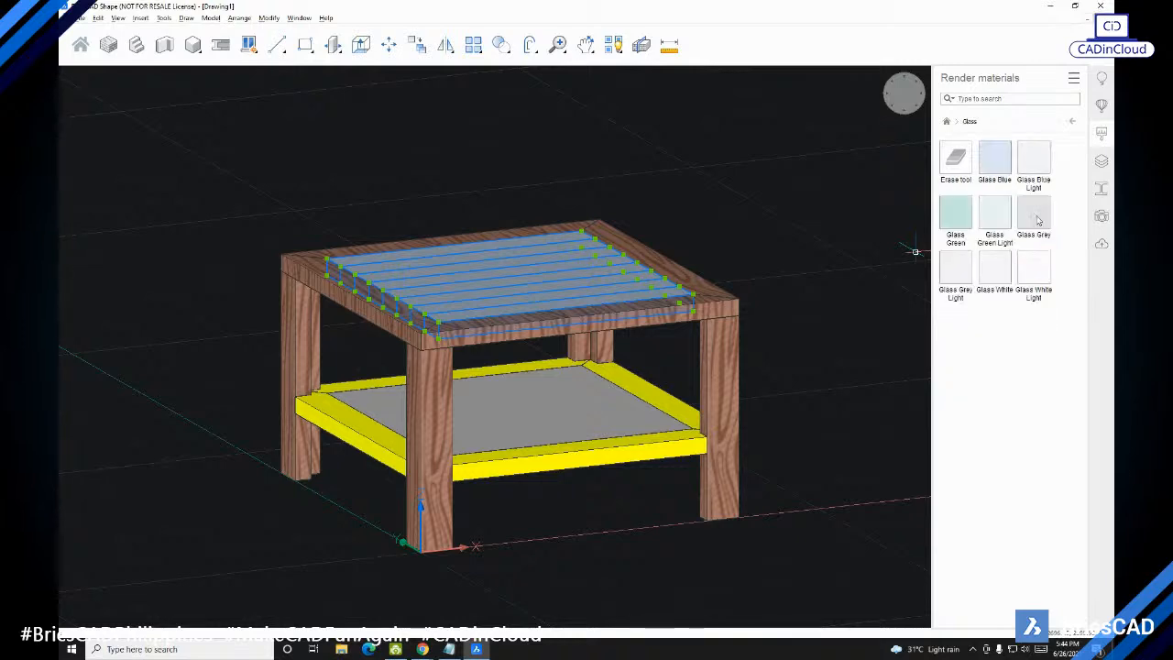
click(948, 219)
Step: Reselect all the table top slats and apply the Herrington Bone Grey wood material to them
shift+middle_drag(872, 245, 465, 254)
shift+middle_drag(519, 324, 386, 226)
drag(318, 189, 692, 383)
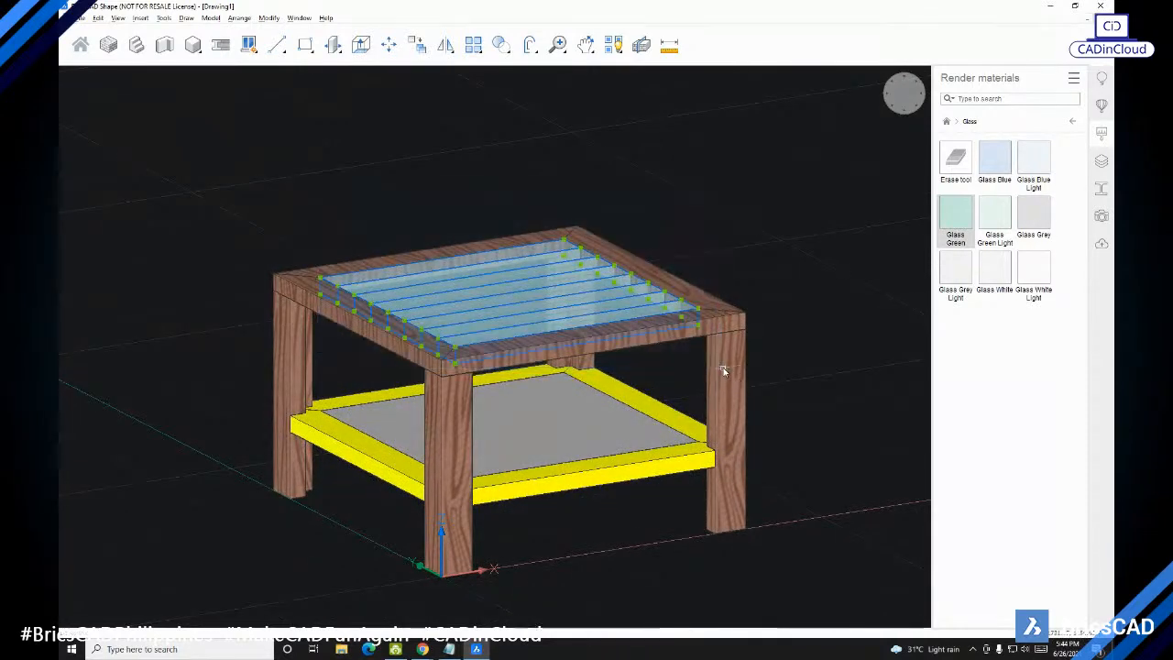
click(1072, 121)
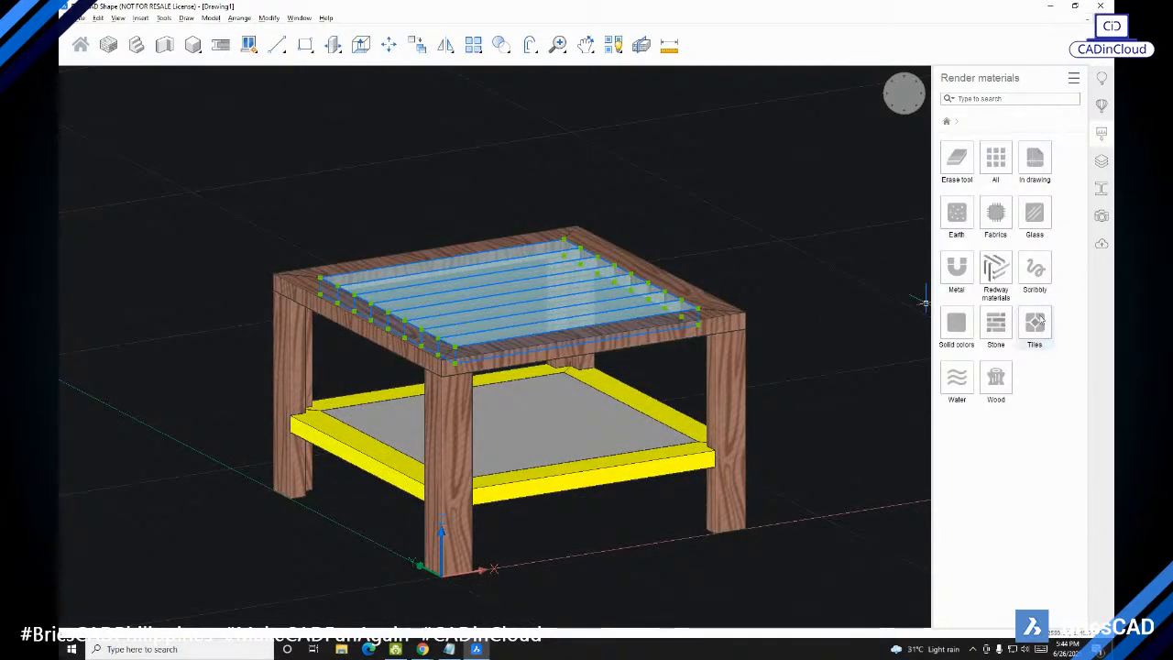
click(999, 390)
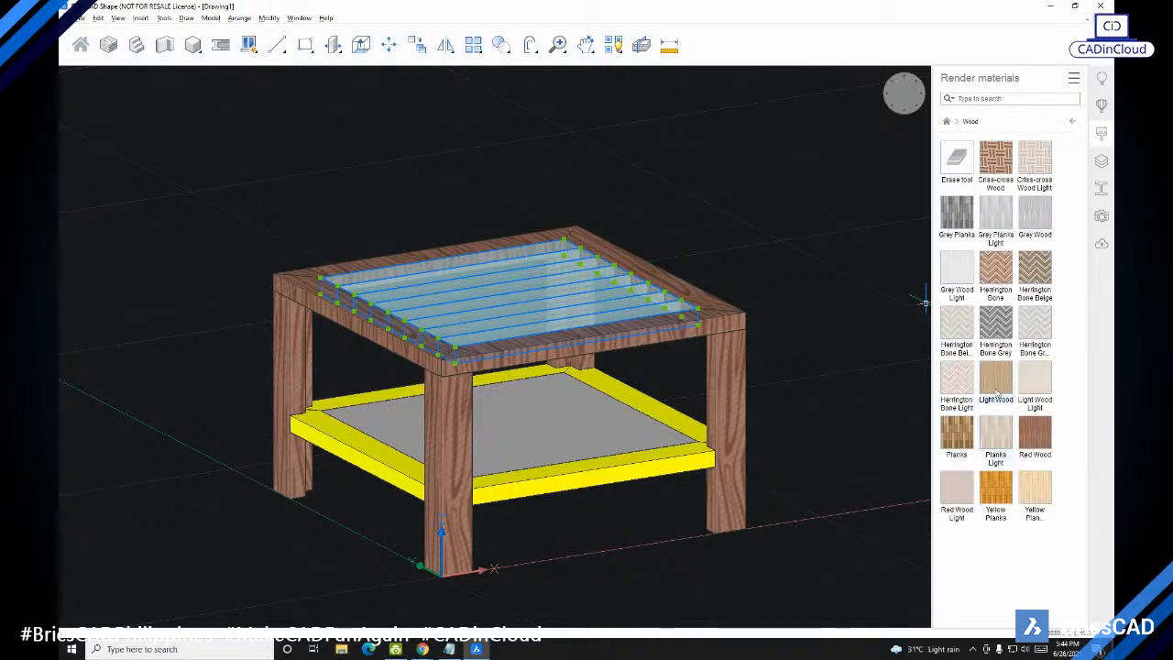
click(999, 335)
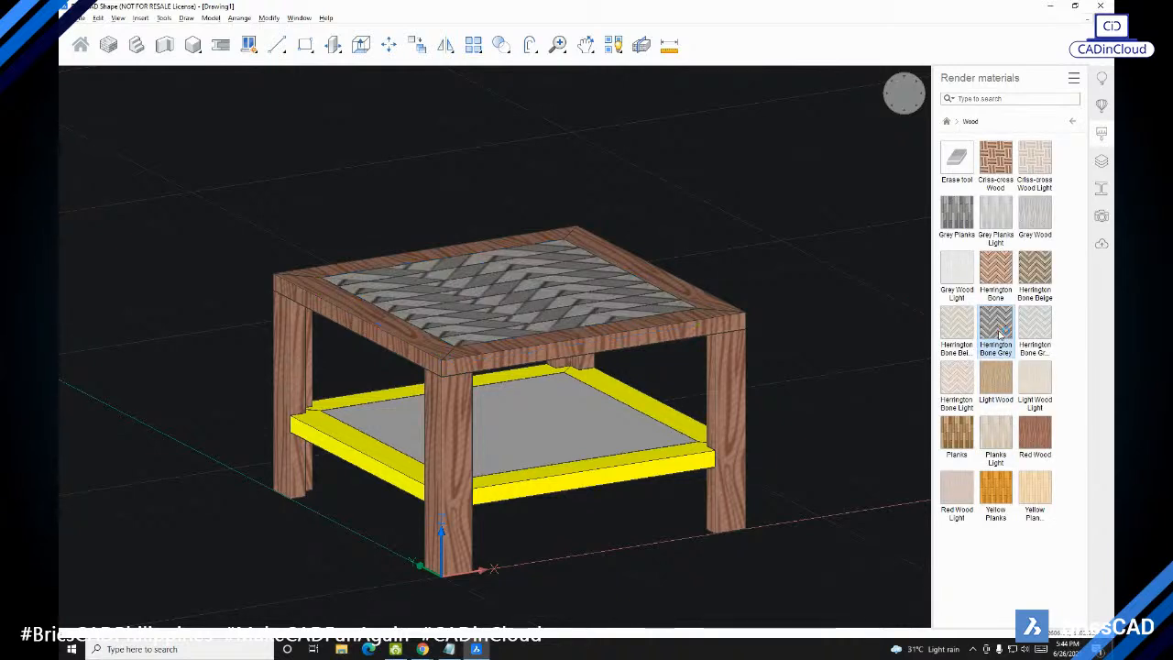
Step: Select all the table top slats again and apply the Red Wood Light material to them
click(1033, 275)
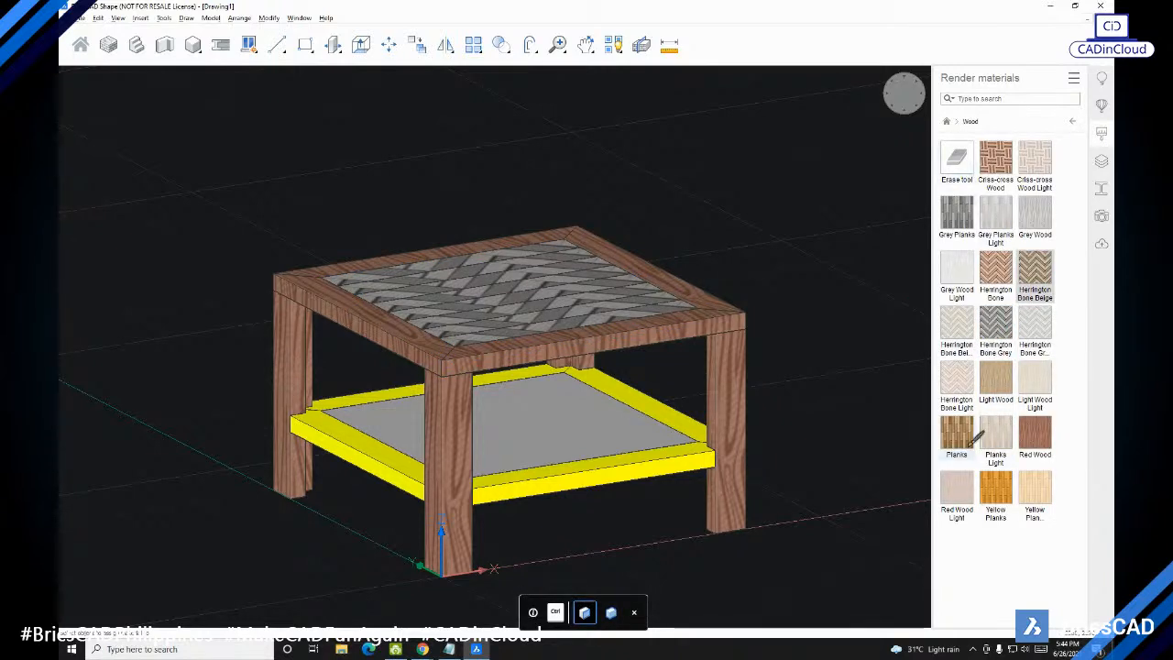
drag(315, 197, 728, 369)
click(957, 490)
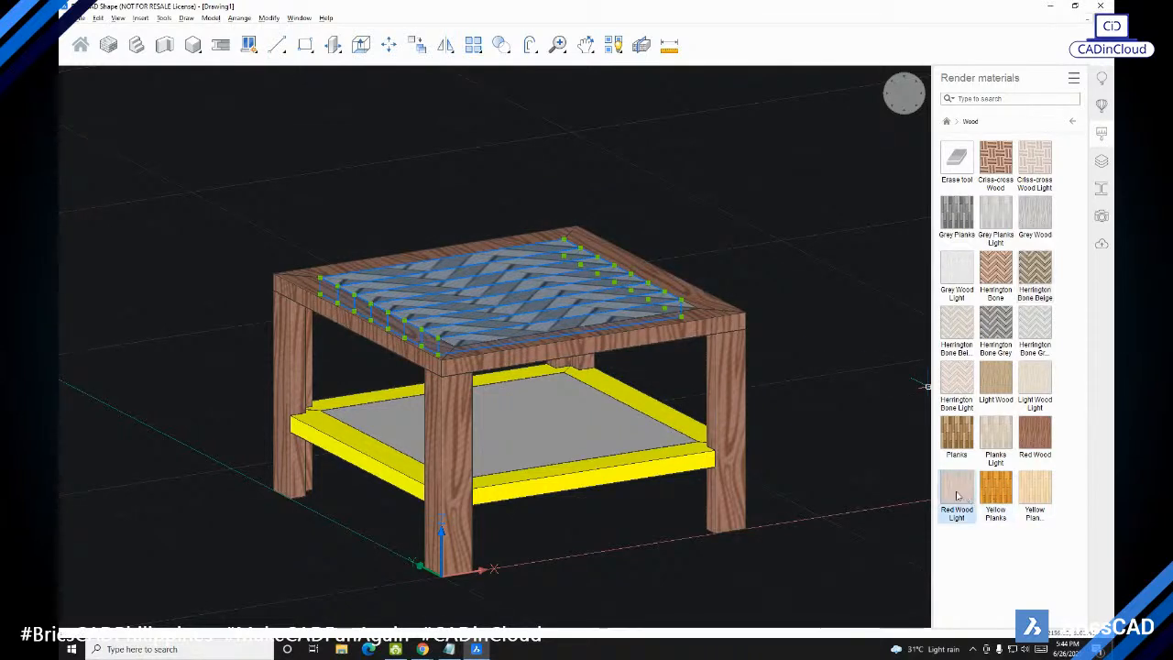
drag(393, 176, 747, 397)
click(964, 489)
Step: Apply the Glass Green material to the lower shelf's central panel
shift+middle_drag(688, 344, 778, 449)
shift+middle_drag(467, 418, 681, 395)
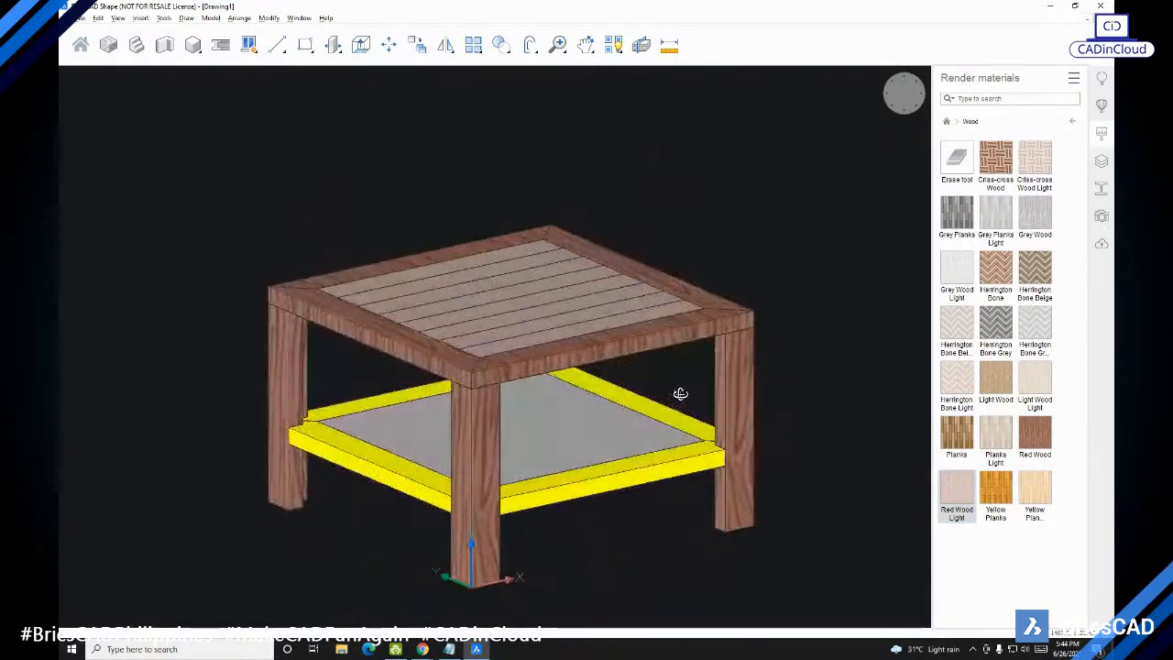
click(582, 431)
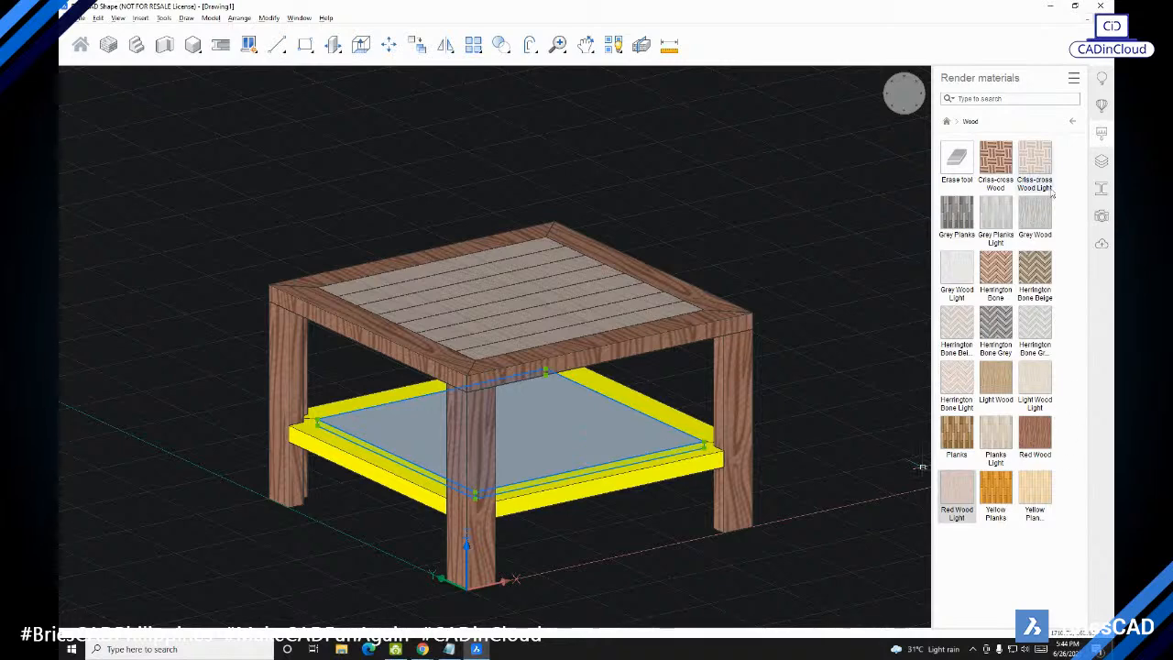
click(1069, 123)
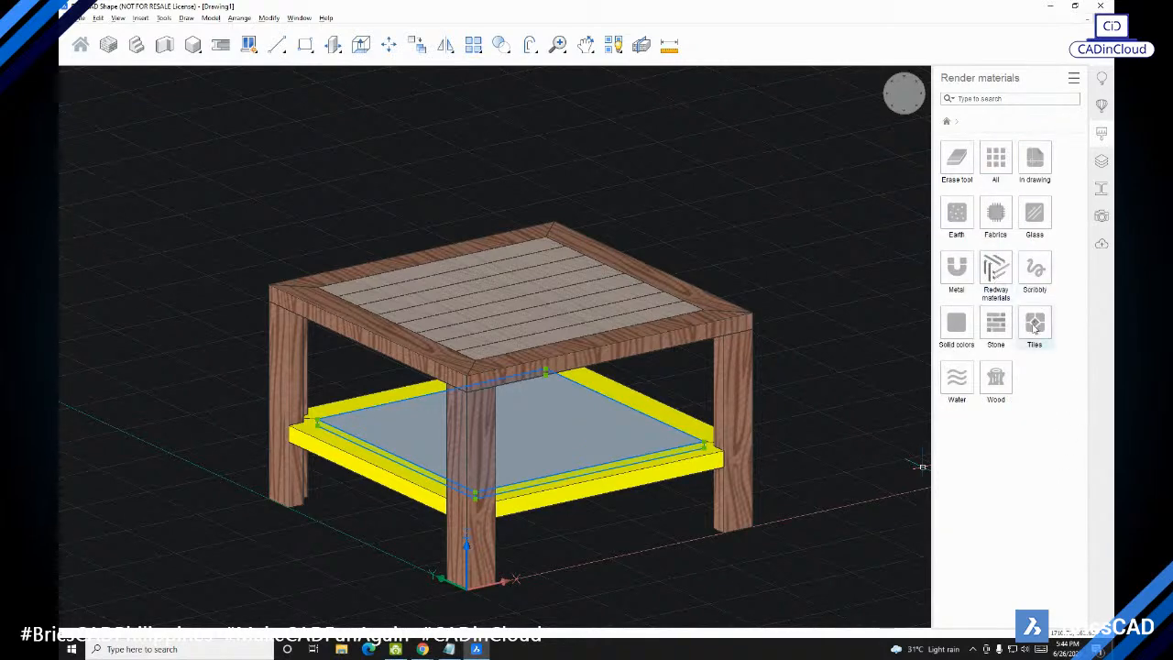
click(1035, 220)
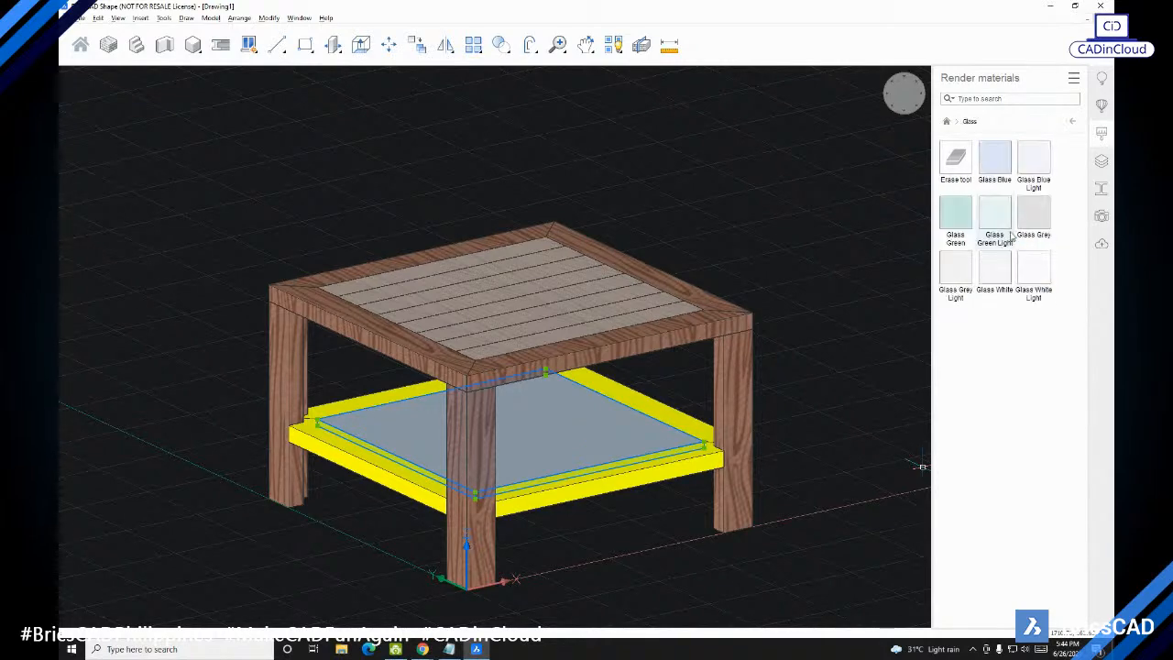
click(957, 218)
key(Escape)
mouse_move(715, 442)
shift+middle_down()
mouse_move(778, 439)
mouse_move(922, 376)
mouse_move(690, 422)
mouse_move(804, 440)
mouse_move(739, 435)
mouse_move(736, 474)
mouse_move(773, 458)
mouse_move(766, 445)
shift+middle_up()
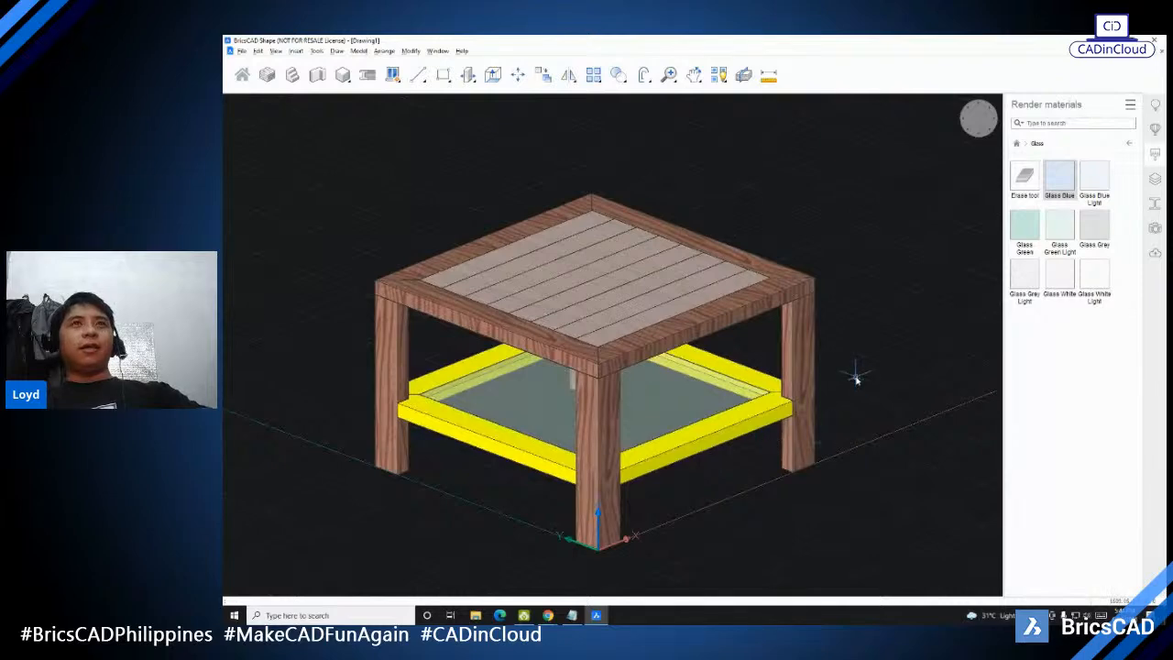
shift+middle_drag(867, 399, 704, 384)
shift+middle_drag(896, 321, 893, 341)
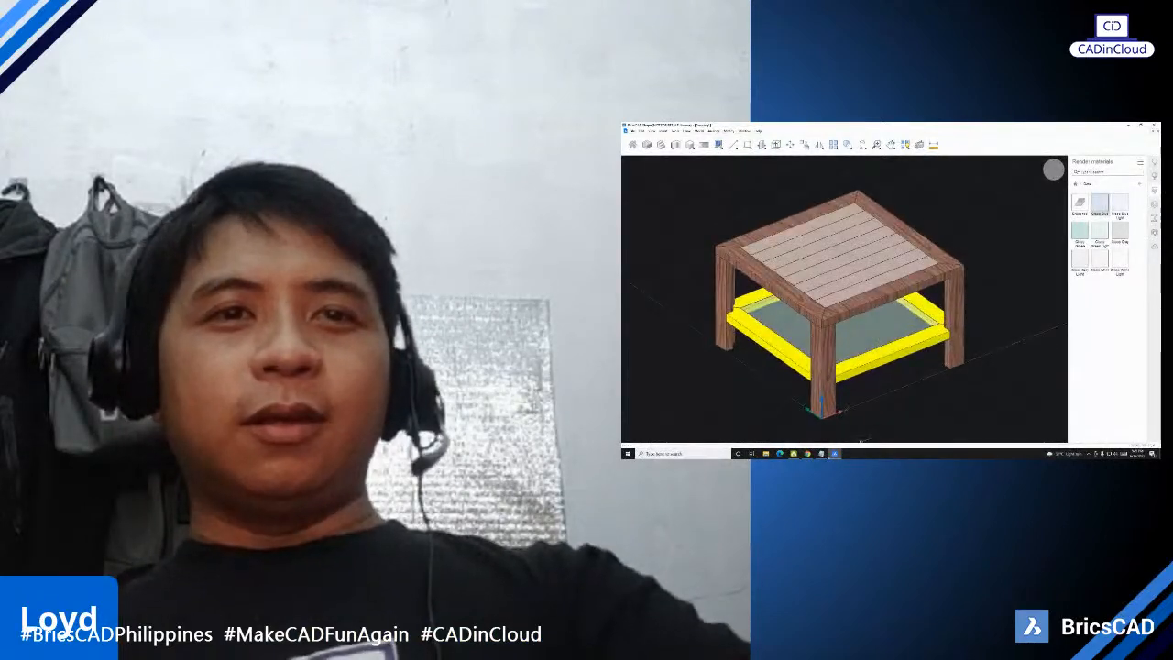
Step: Switch to the Notepad list of commands and insert a blank line between 9. Subtract and 10. Union
click(821, 453)
drag(1063, 224, 1049, 180)
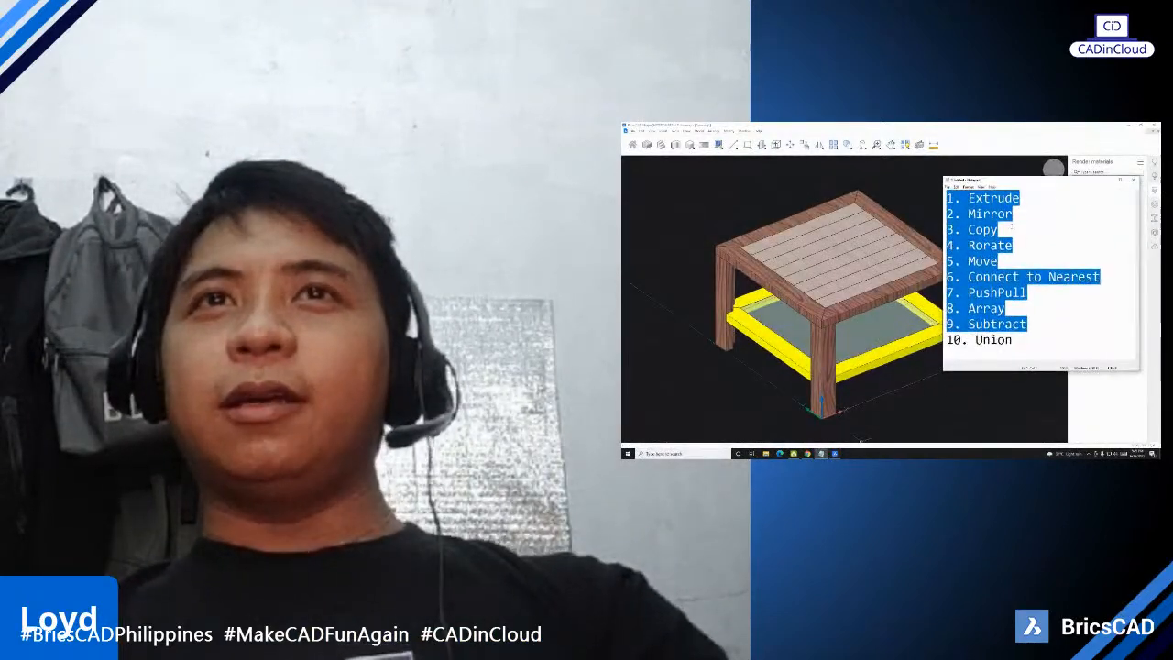
click(1043, 230)
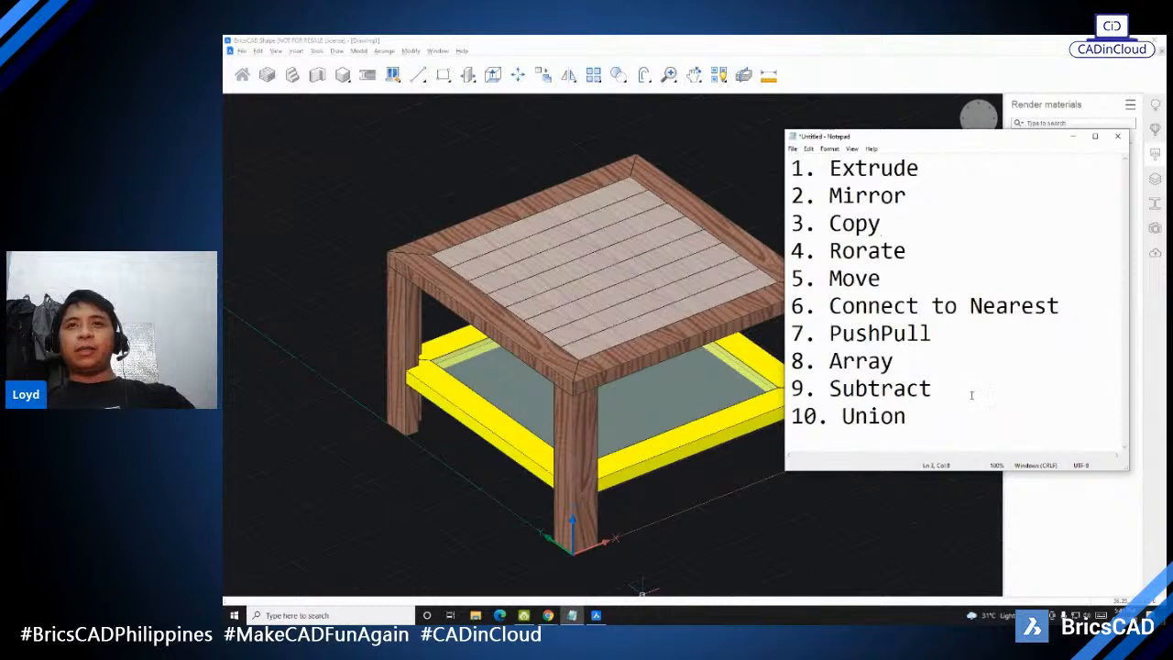
key(Return)
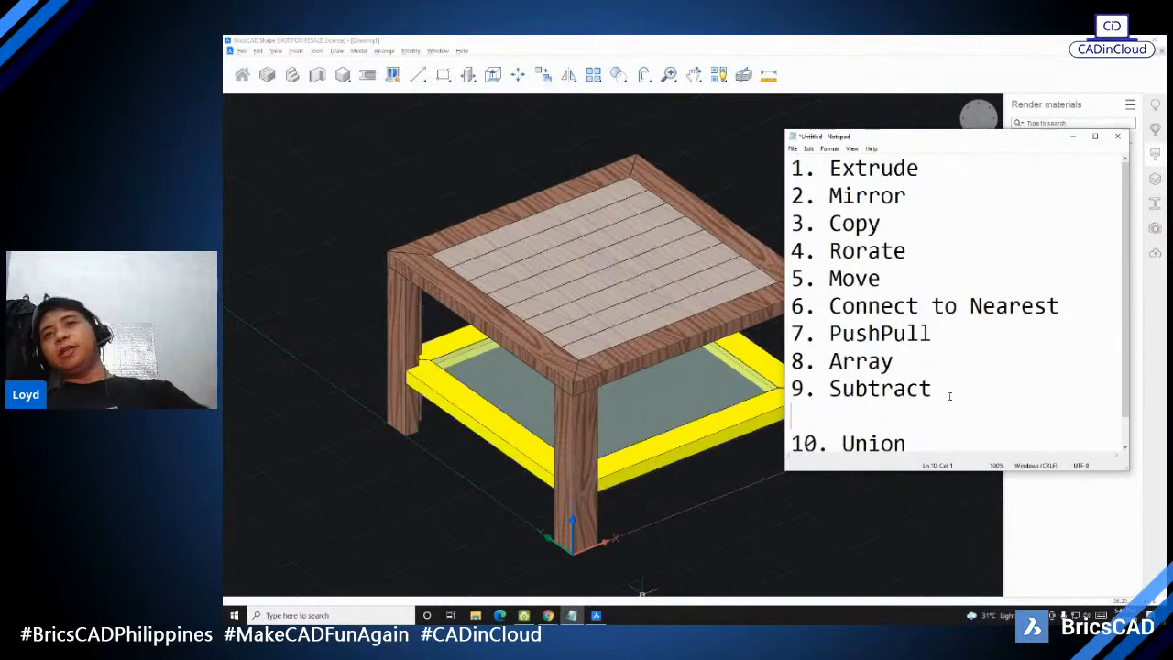
Step: Review the command list entry by entry, highlighting each command from 1. Extrude through 10. Union
drag(933, 389, 794, 165)
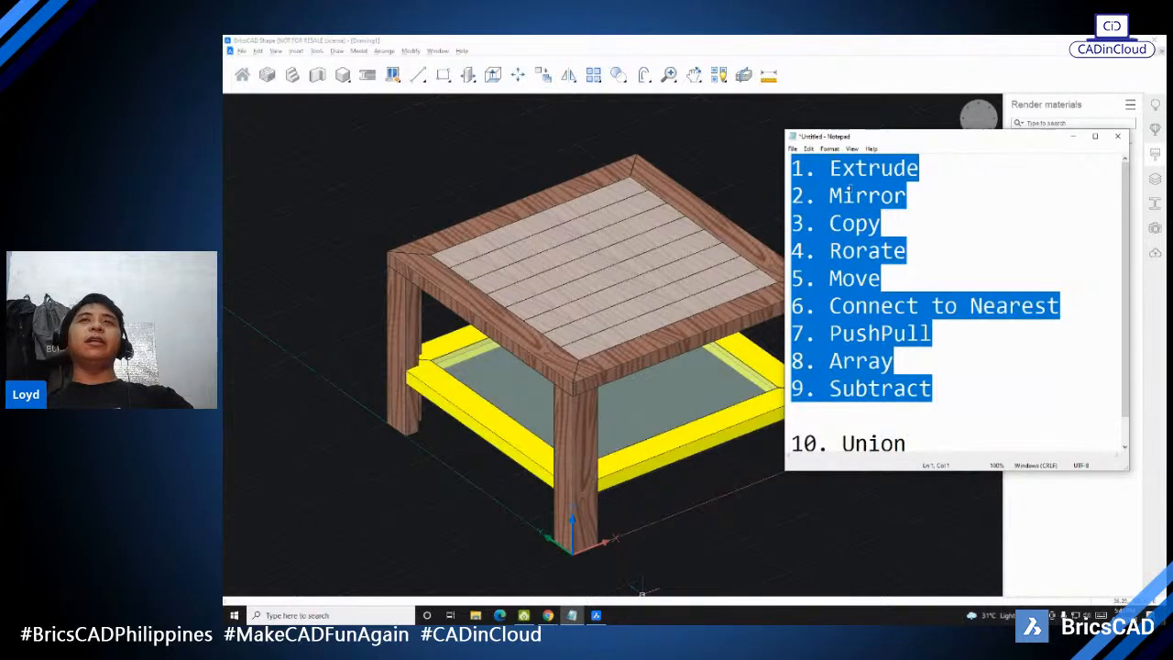
drag(928, 170, 789, 167)
drag(948, 193, 784, 200)
drag(901, 223, 779, 222)
drag(893, 250, 755, 254)
drag(926, 255, 784, 254)
drag(894, 278, 749, 269)
drag(1088, 308, 786, 306)
drag(935, 334, 788, 334)
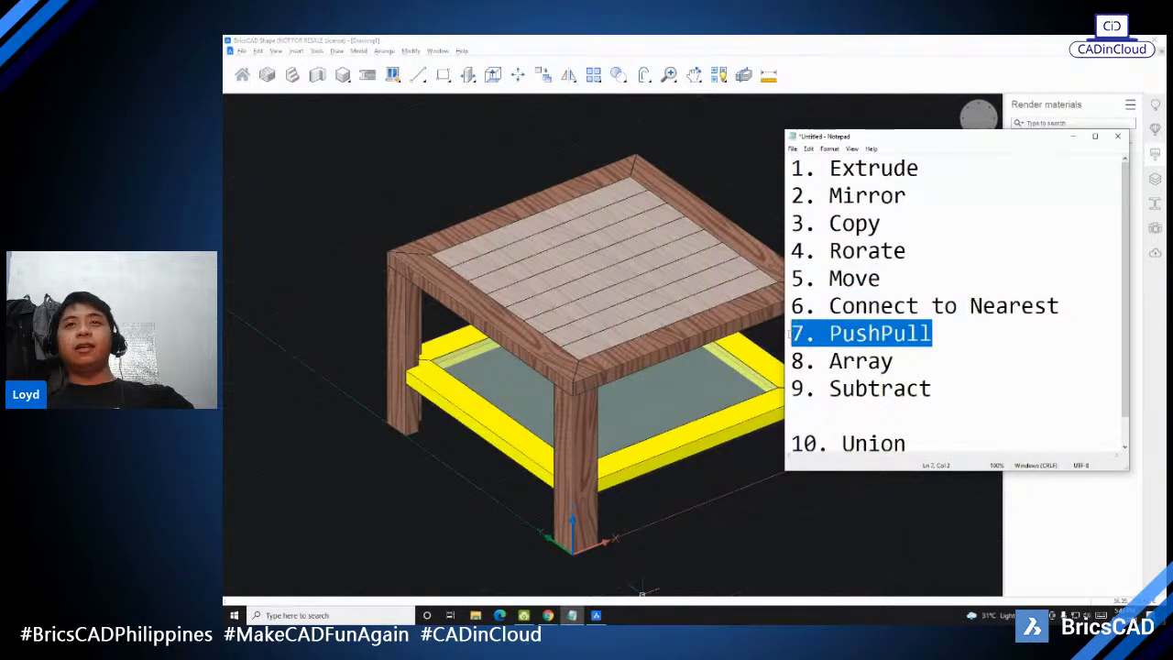
drag(906, 361, 789, 361)
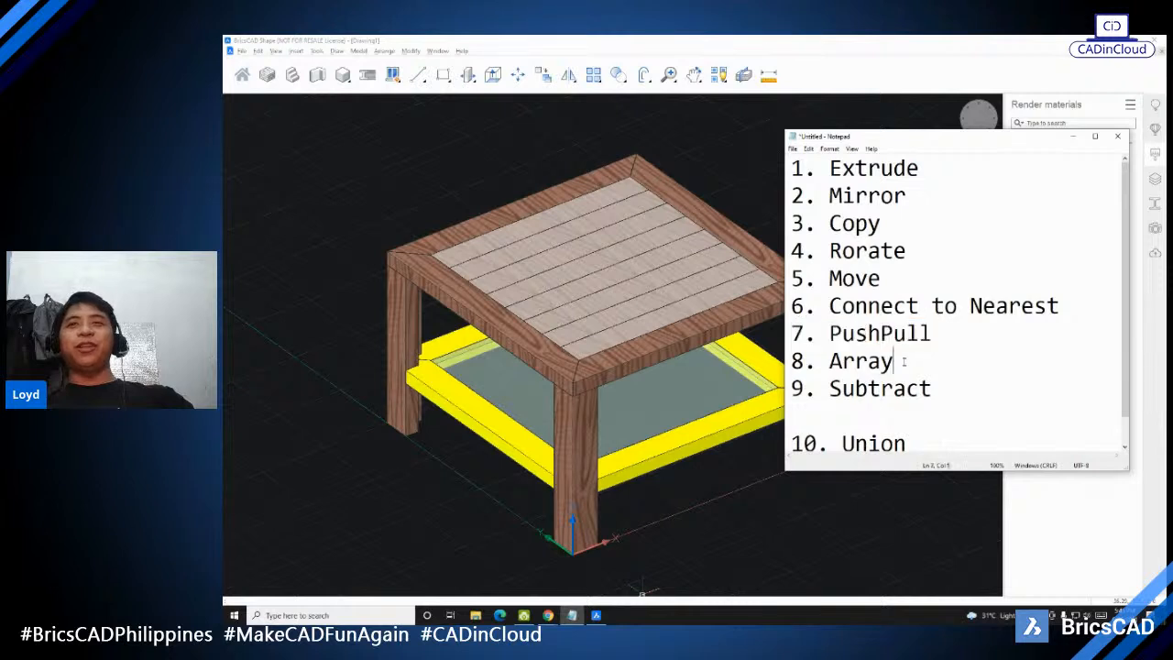
drag(949, 389, 789, 389)
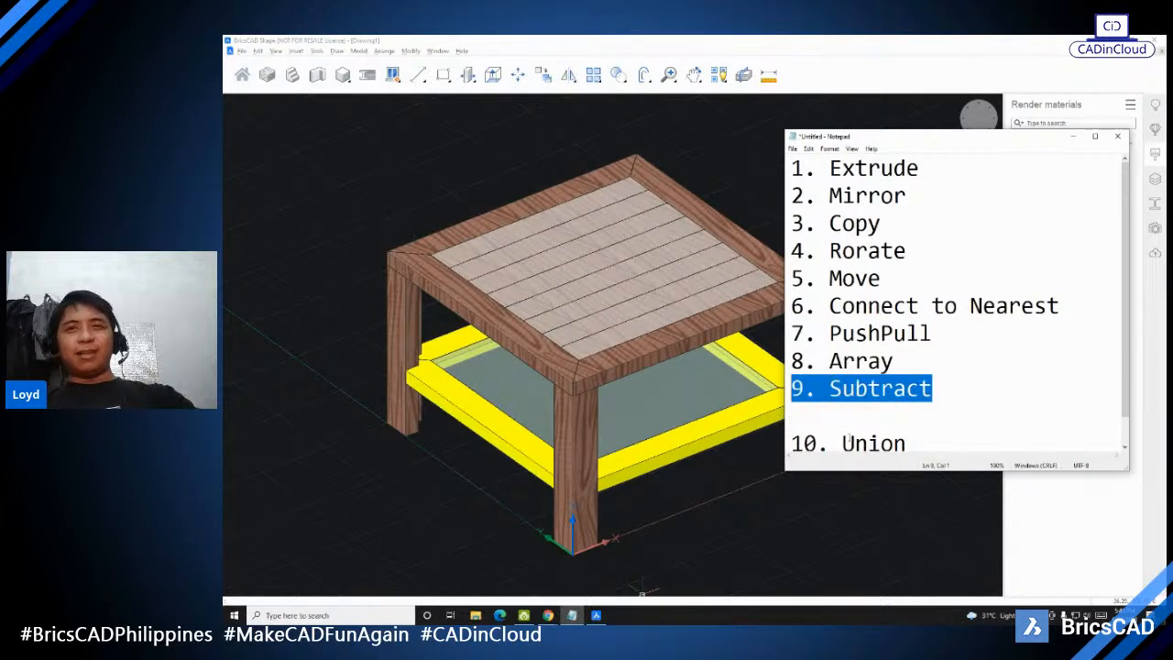
scroll(848, 443, down, 1)
drag(908, 416, 790, 416)
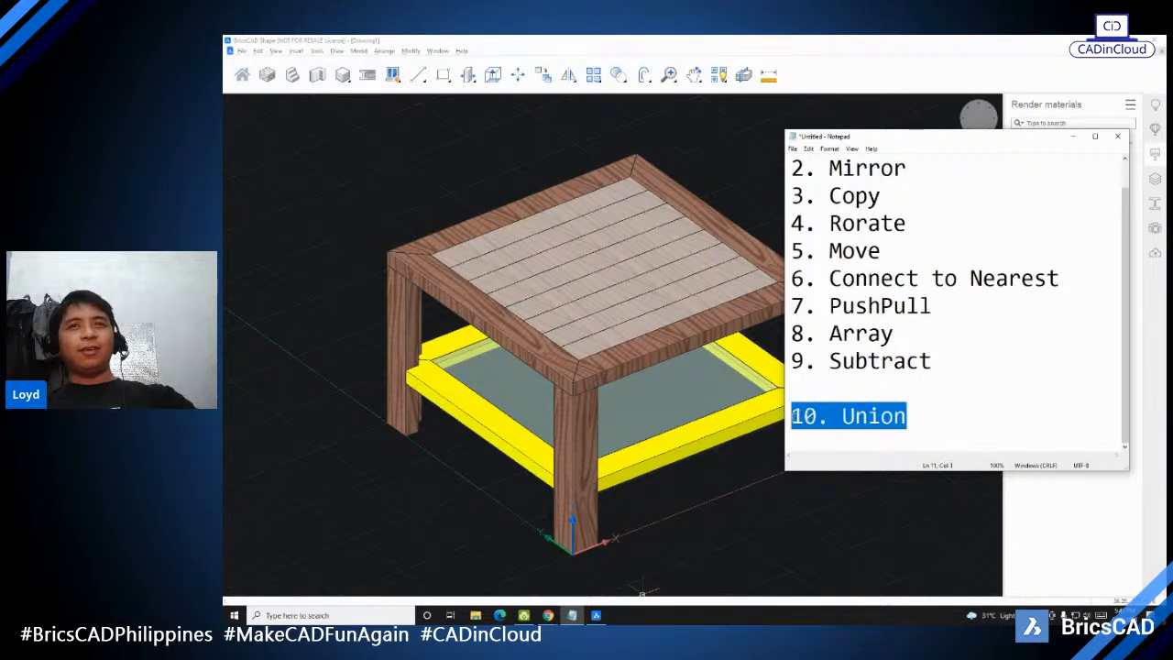
click(872, 390)
scroll(872, 389, up, 1)
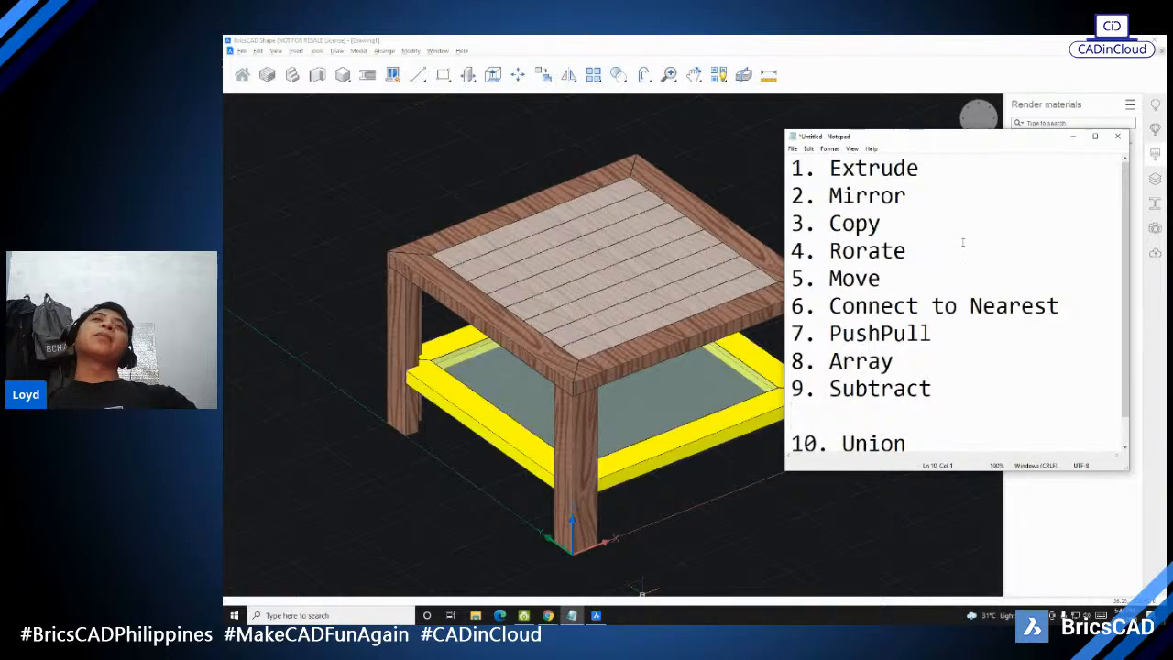
Step: Reposition the Notepad window over the model and highlight entries 1 to 9, Extrude through Subtract
mouse_move(963, 144)
mouse_down()
mouse_move(956, 163)
mouse_move(948, 150)
mouse_up()
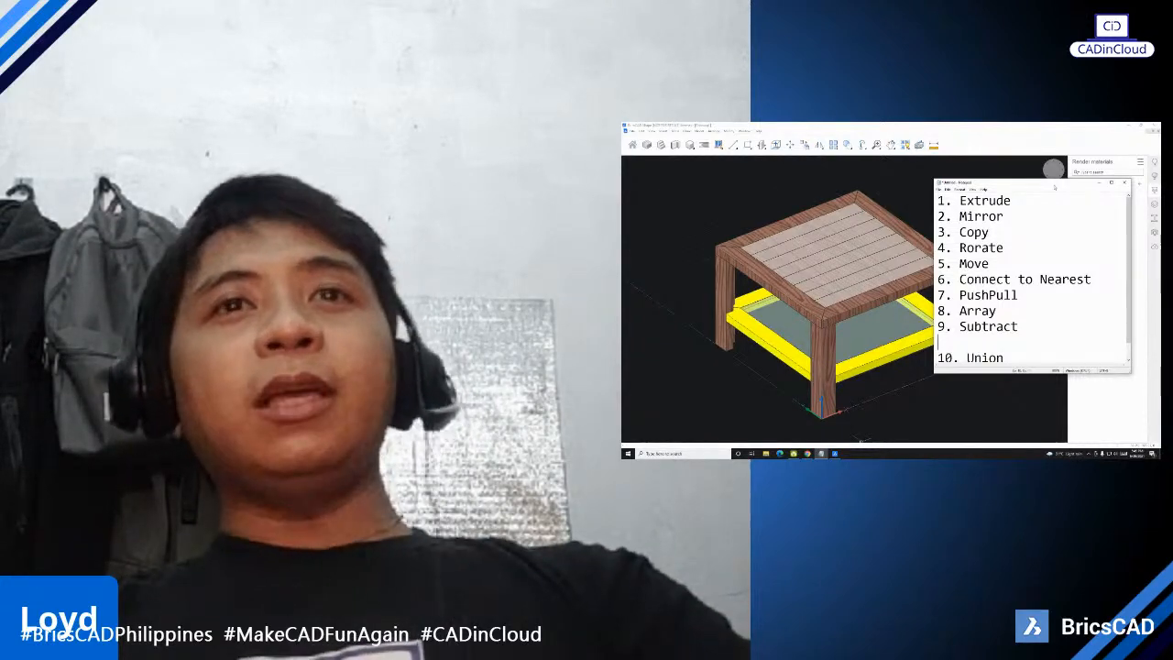
mouse_move(998, 183)
mouse_down()
mouse_move(980, 211)
mouse_move(1012, 165)
mouse_up()
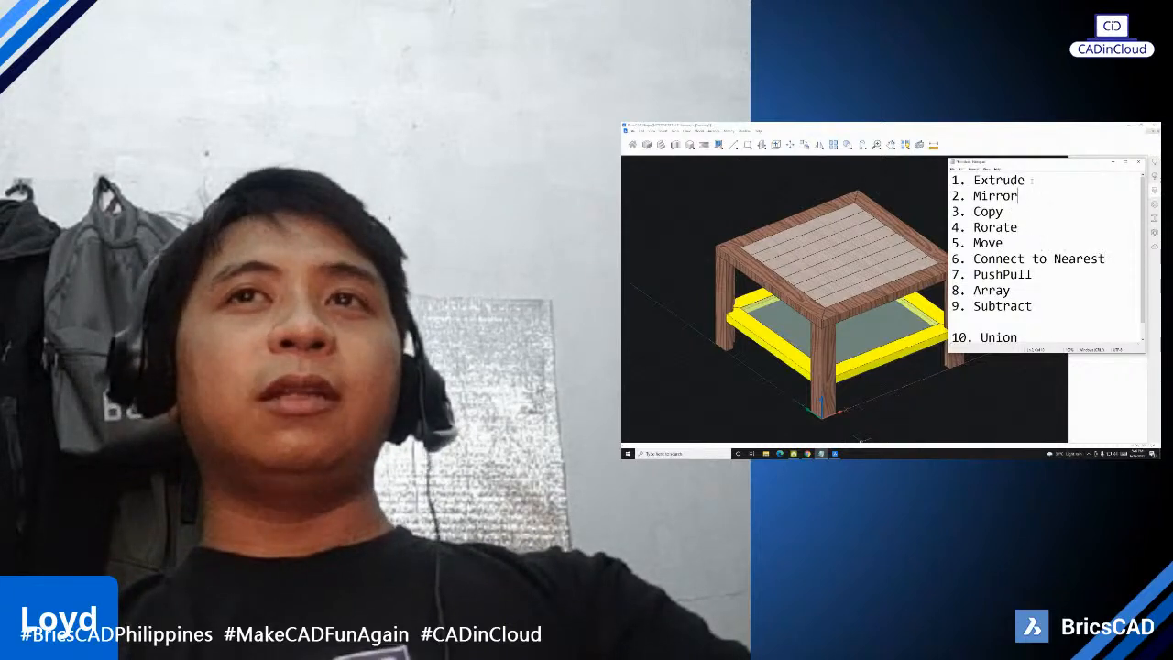
drag(1037, 307, 944, 178)
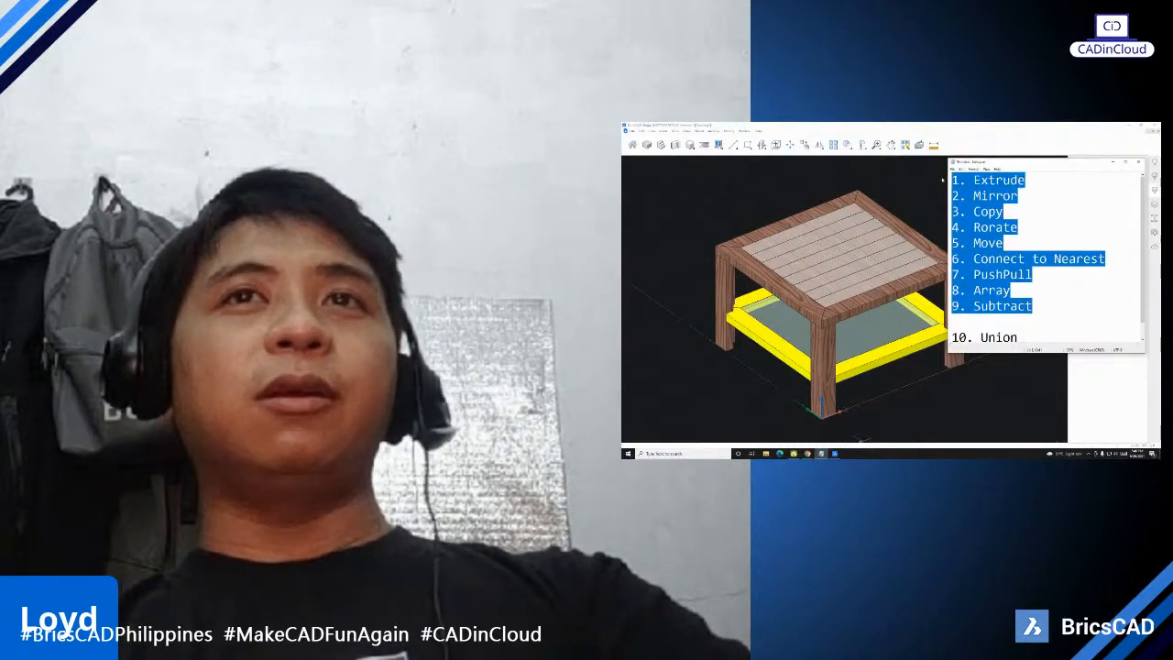
click(1033, 307)
drag(1034, 307, 942, 179)
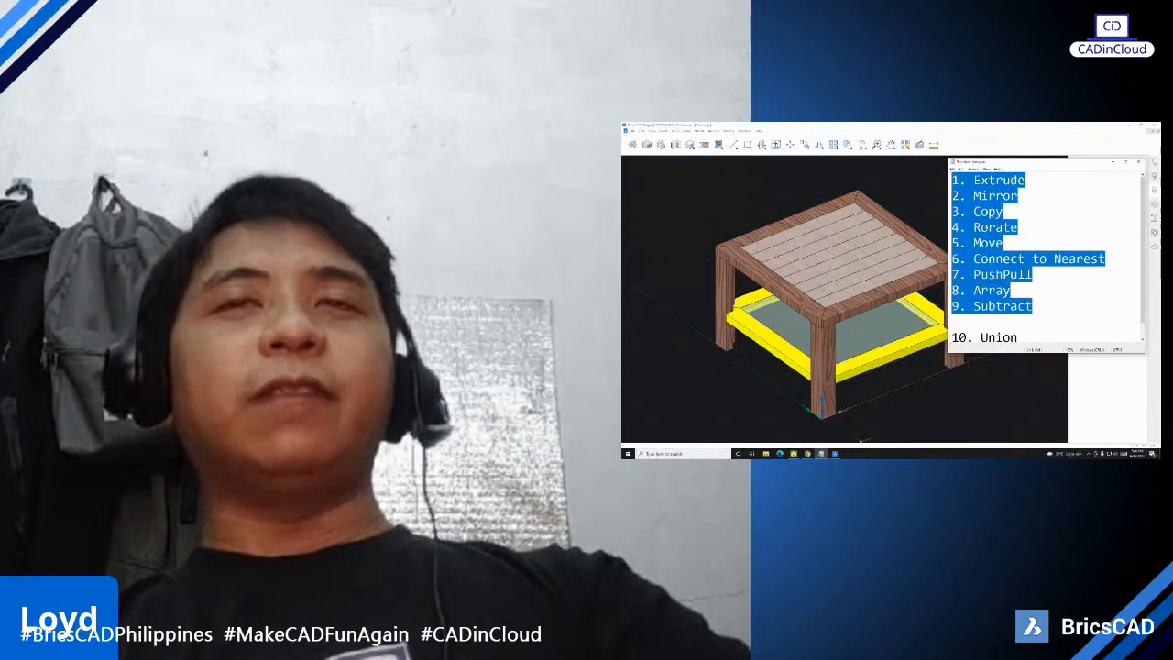